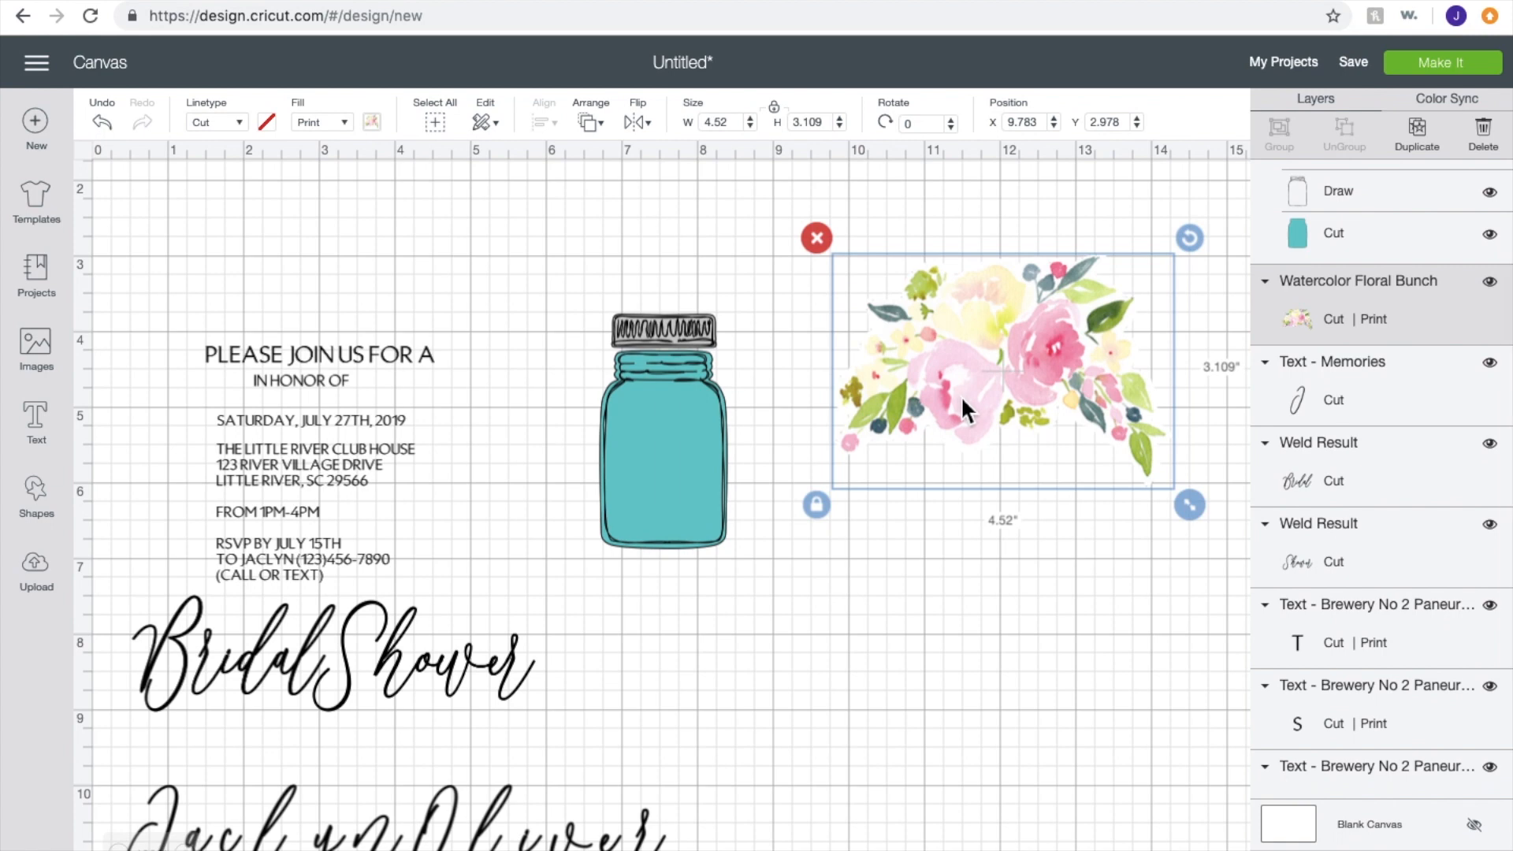
Step: Delete the lid's draw and cut layers from the mason jar group
mouse_move(990, 397)
mouse_down()
mouse_move(1006, 381)
mouse_move(1004, 402)
mouse_up()
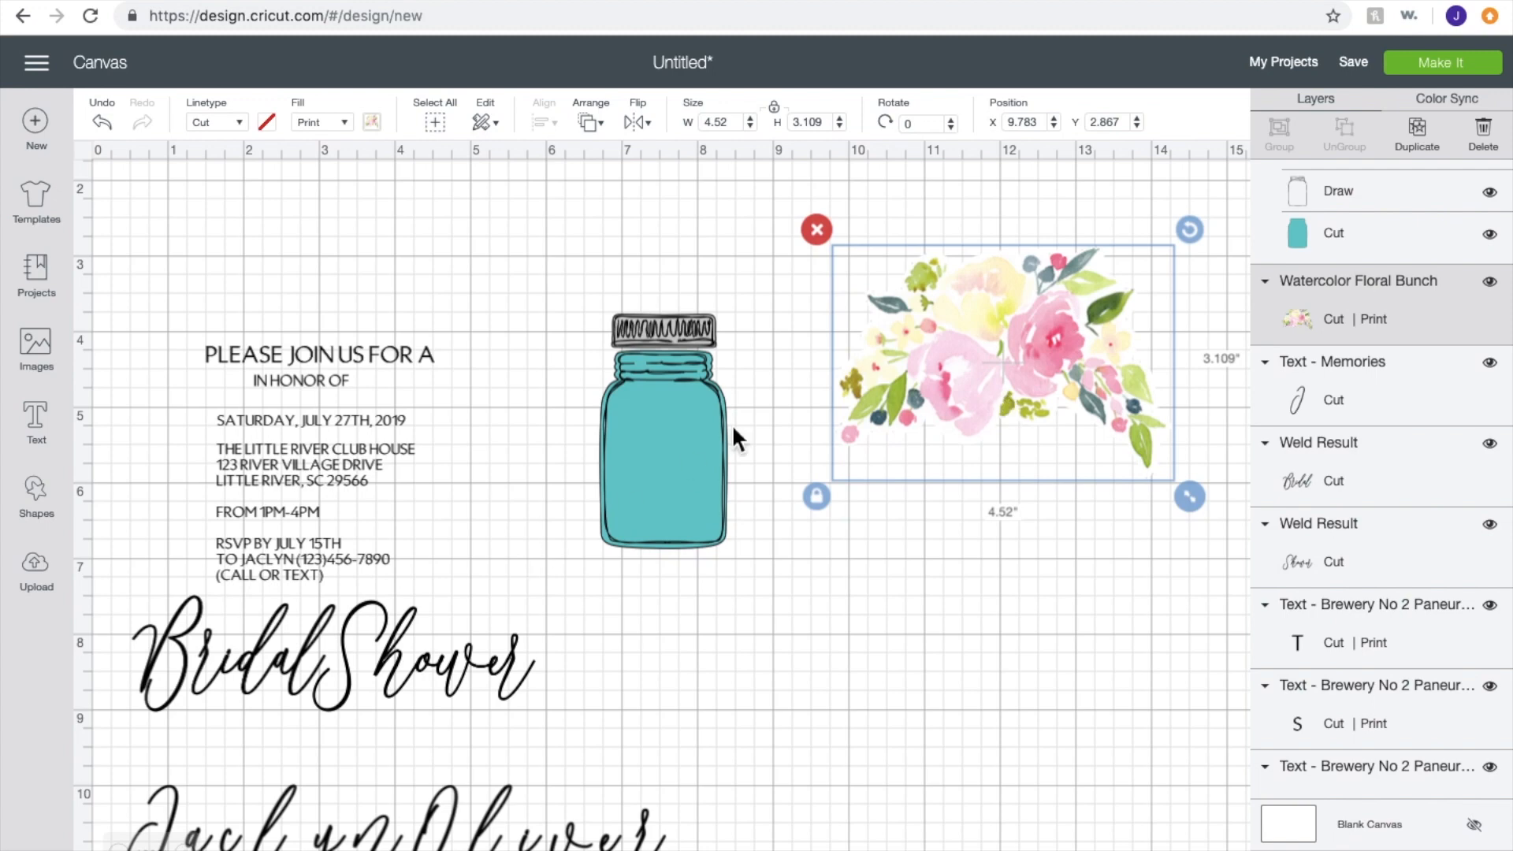
click(665, 456)
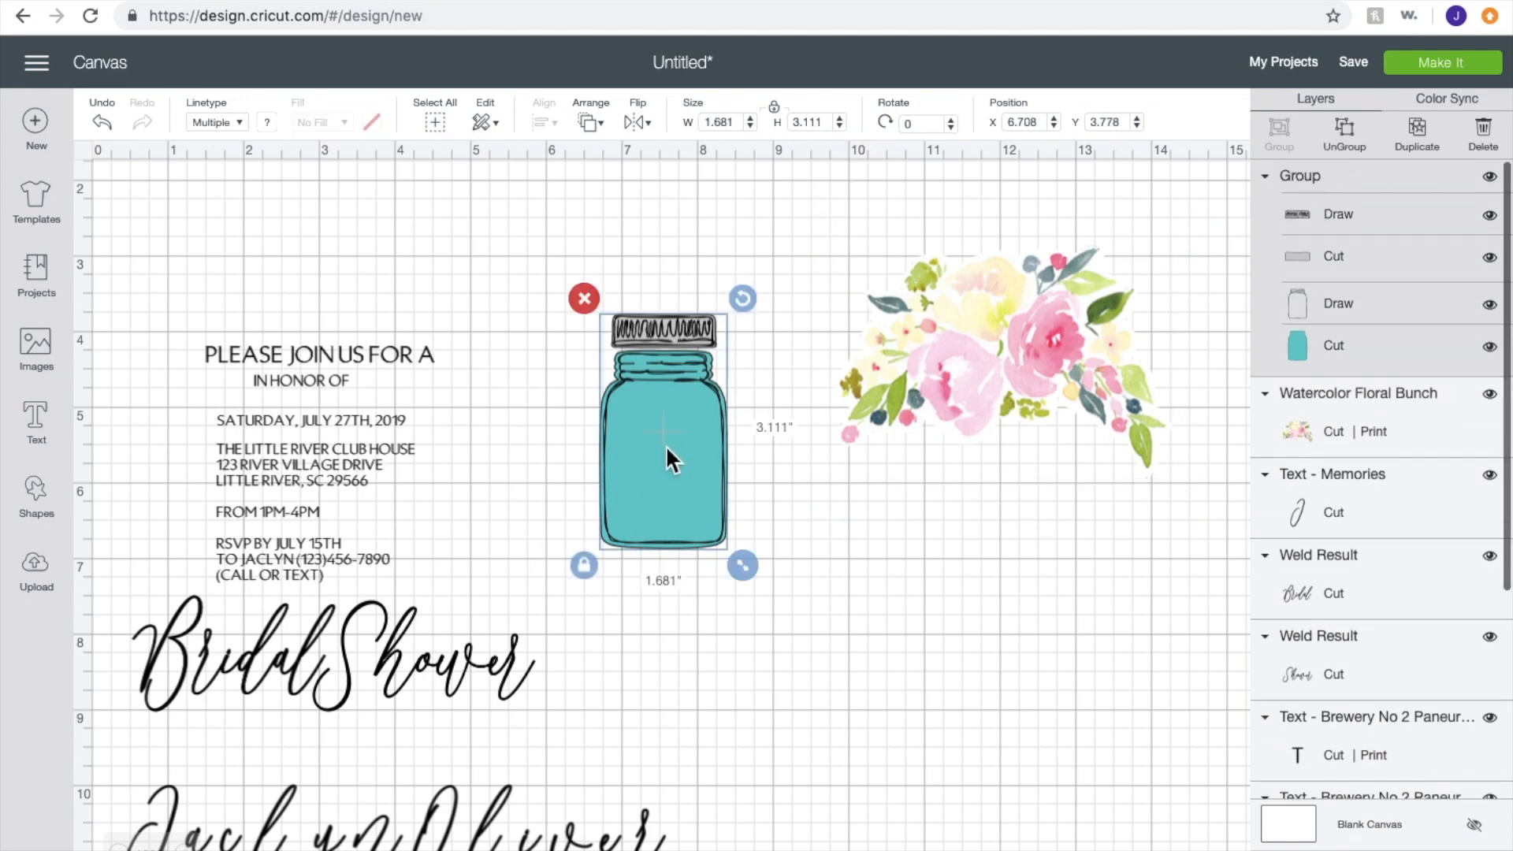
click(1433, 216)
click(1480, 136)
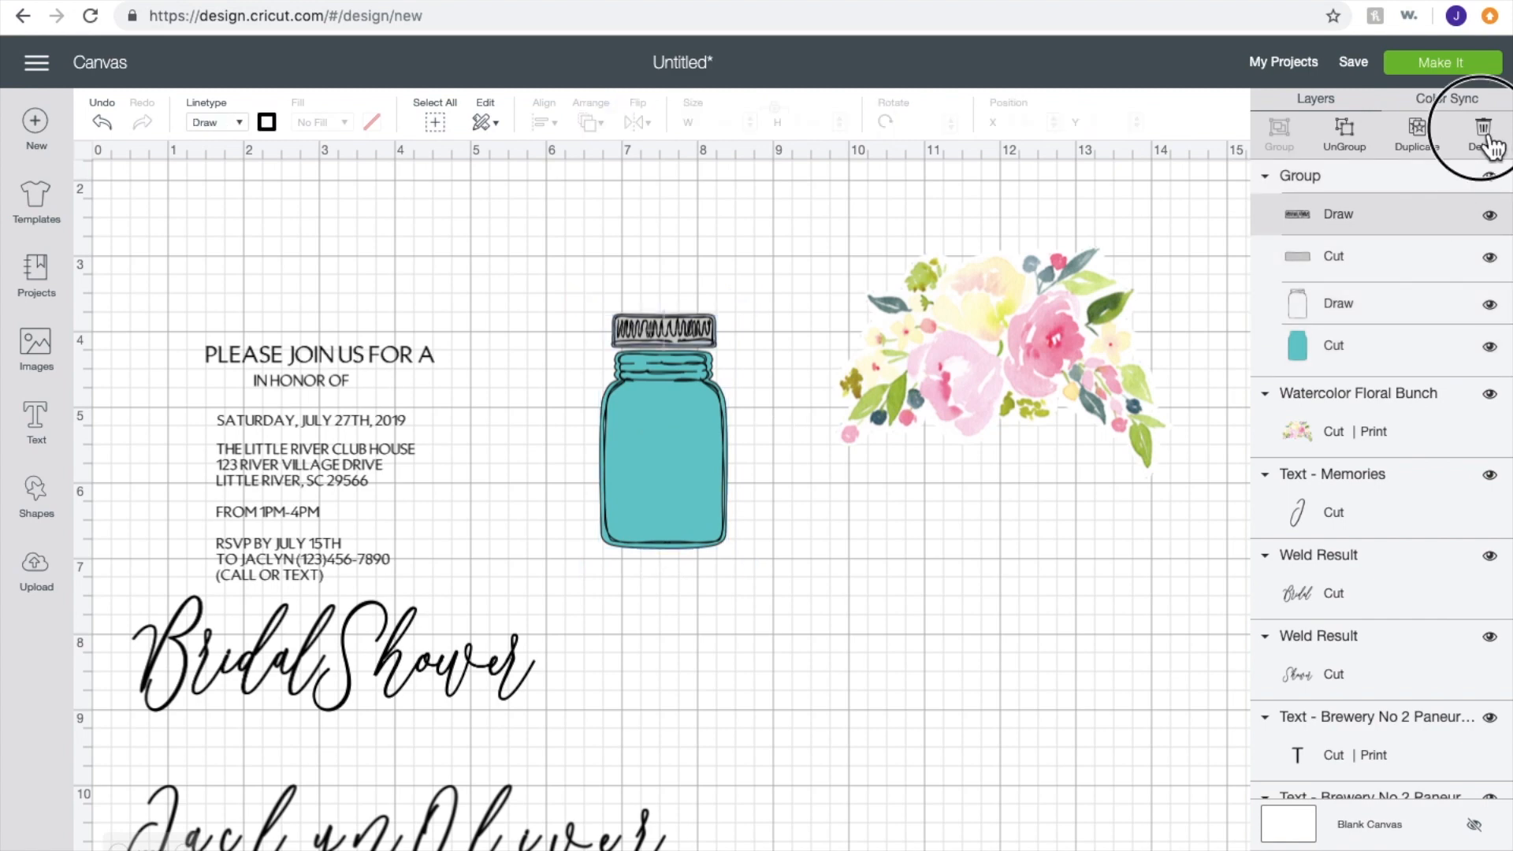
click(1395, 216)
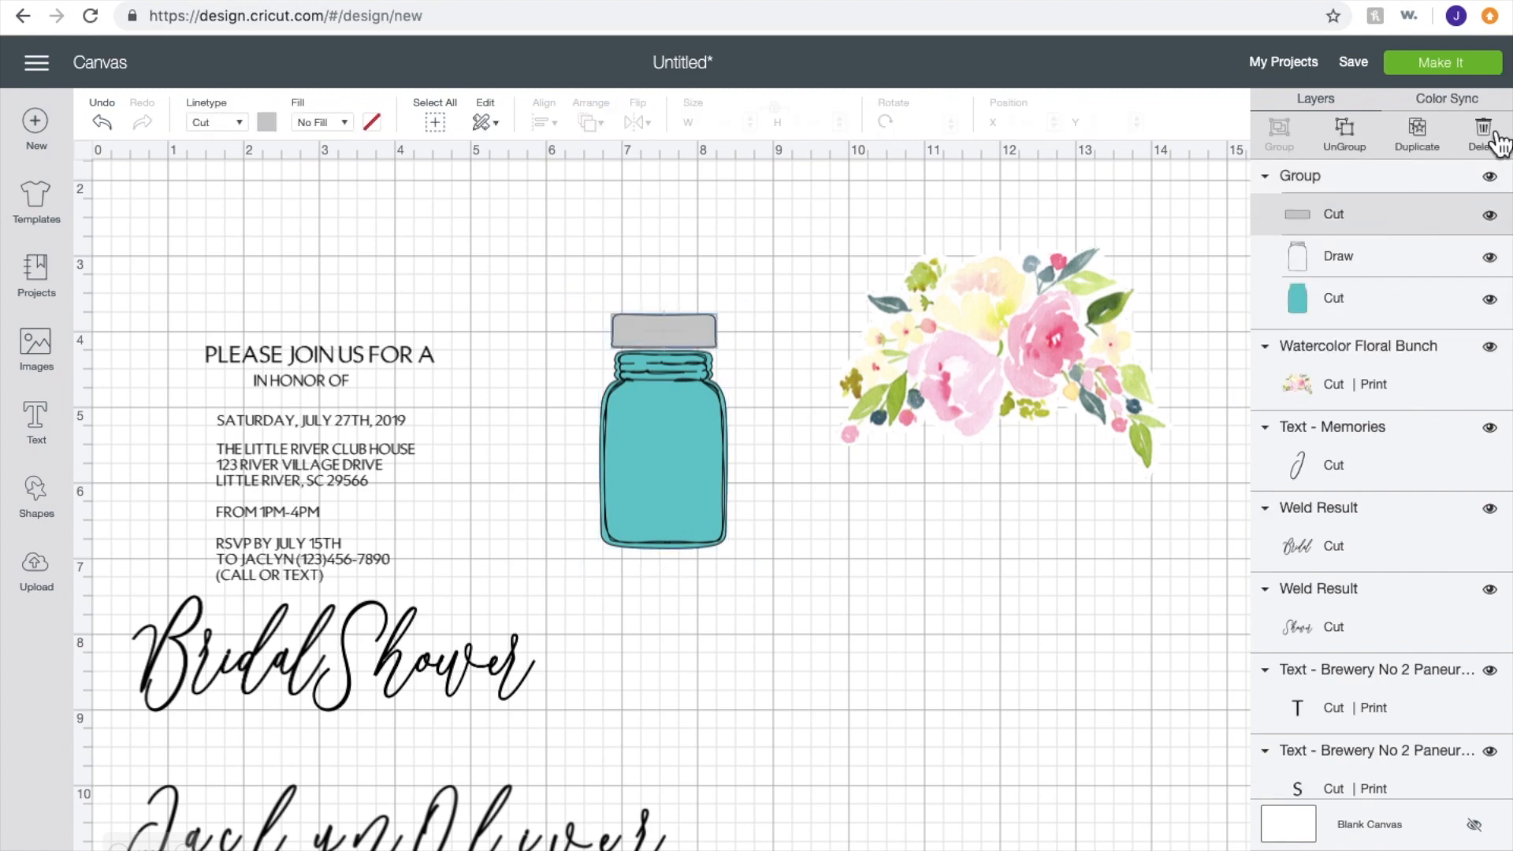
click(1486, 132)
Step: Move the floral bunch below and away from the jar, then reposition the lidless mason jar in the cleared area
click(685, 473)
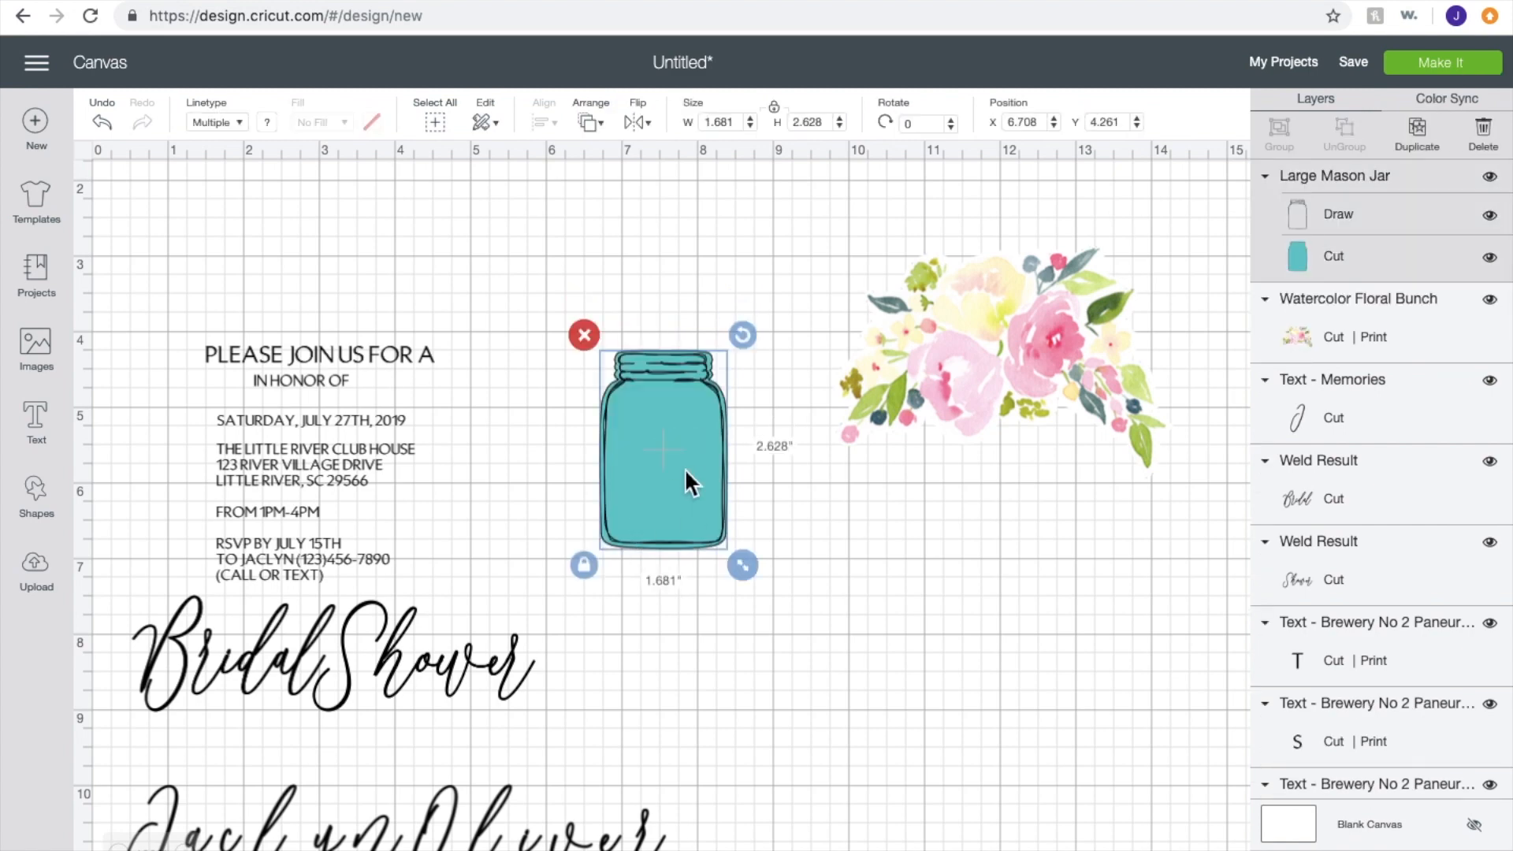
click(1067, 300)
drag(1067, 299, 1135, 642)
click(745, 473)
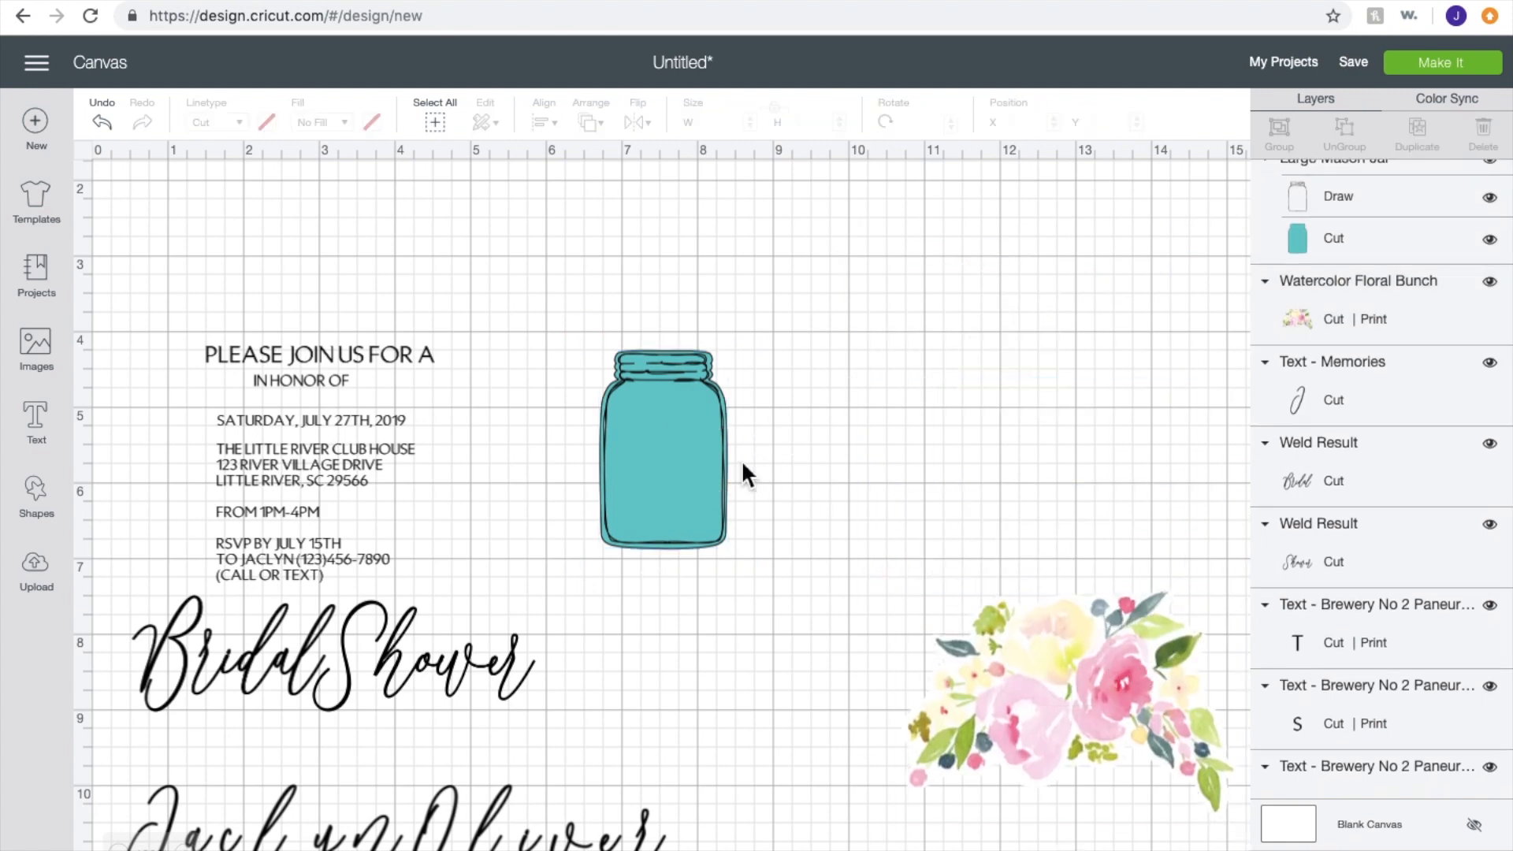
click(692, 459)
drag(693, 459, 794, 359)
Step: Unlock the mason jar's proportions and set its size to 4 inches wide by 5.5 inches high
click(775, 110)
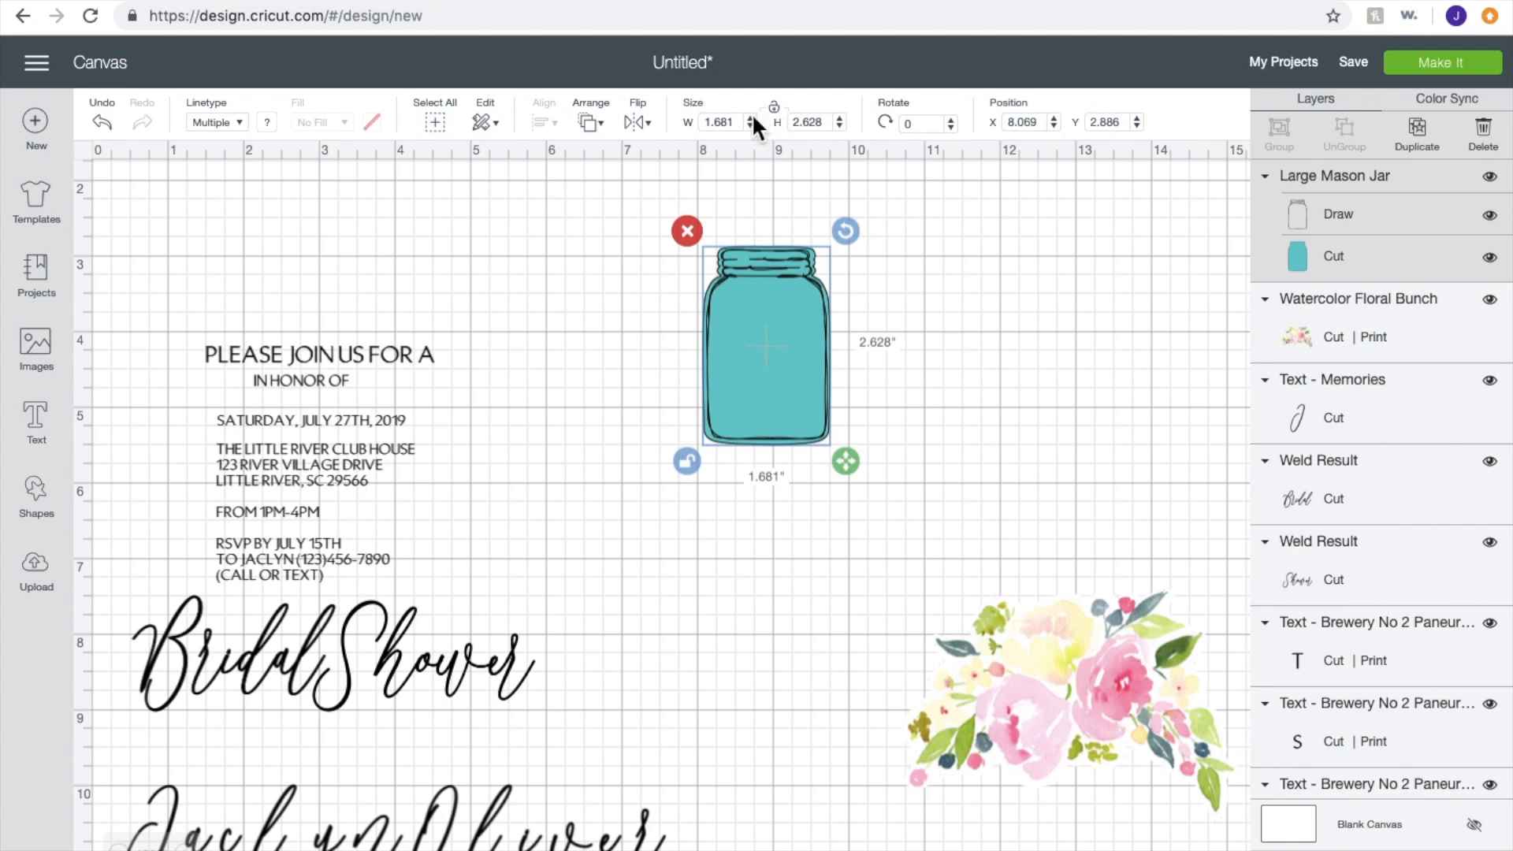
click(731, 124)
key(BackSpace)
key(BackSpace)
key(BackSpace)
key(BackSpace)
key(BackSpace)
text(4)
click(783, 122)
key(BackSpace)
key(BackSpace)
key(BackSpace)
key(BackSpace)
key(BackSpace)
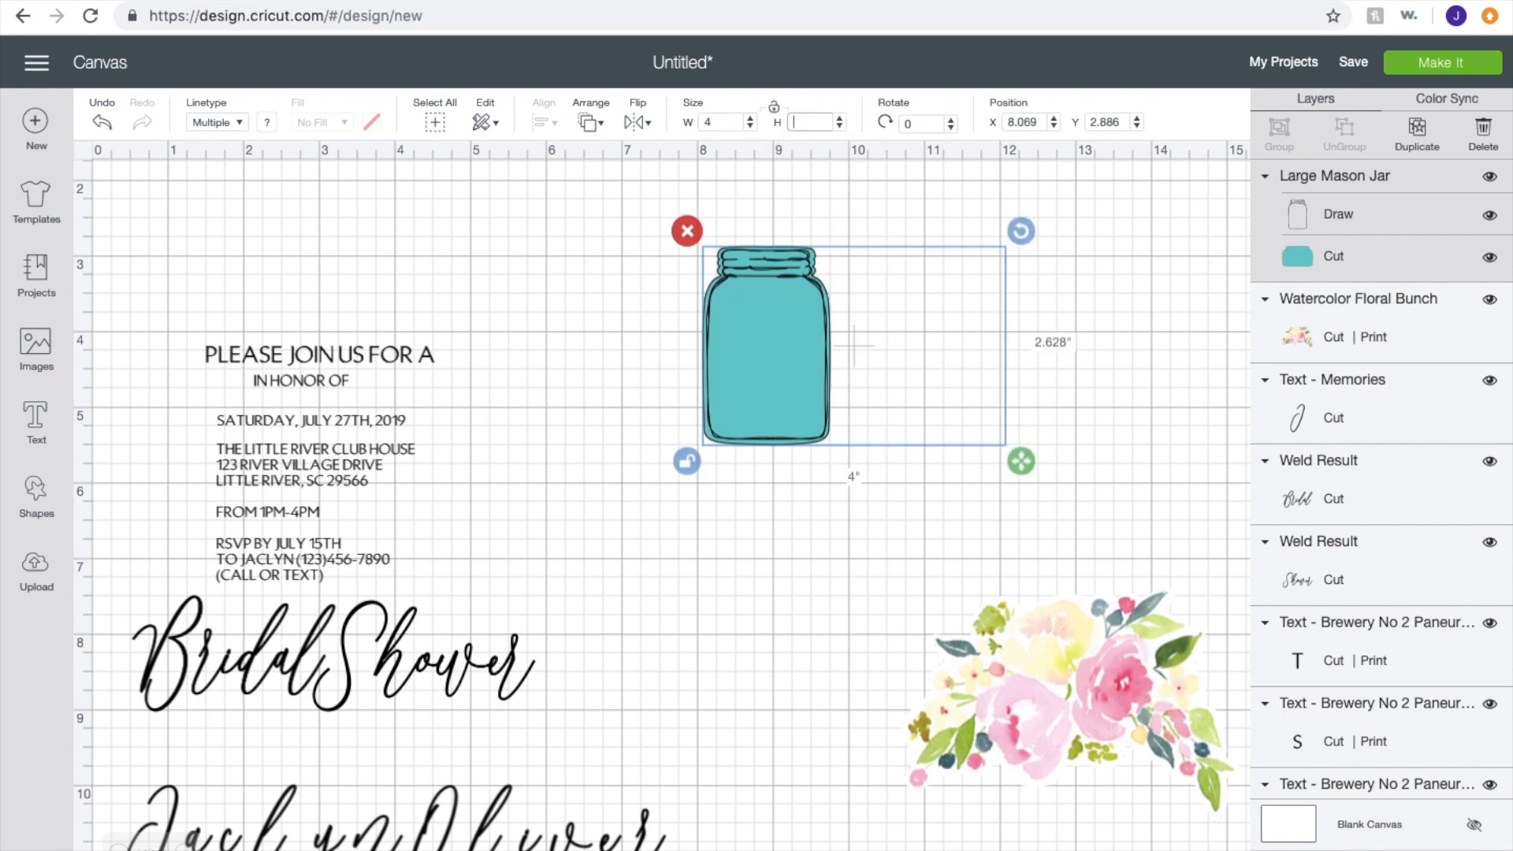
text(5.5)
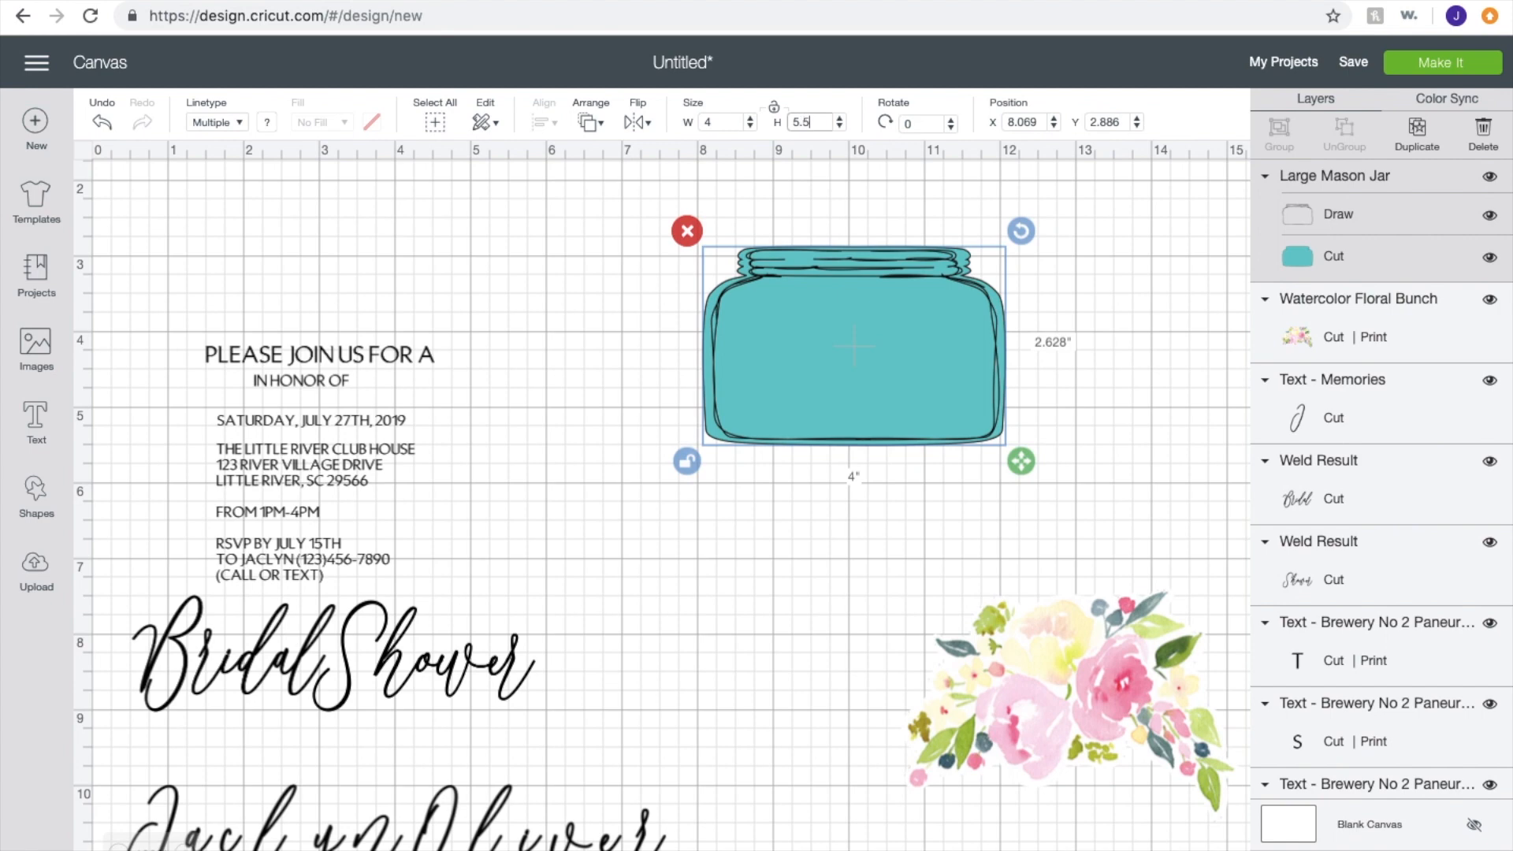
key(Return)
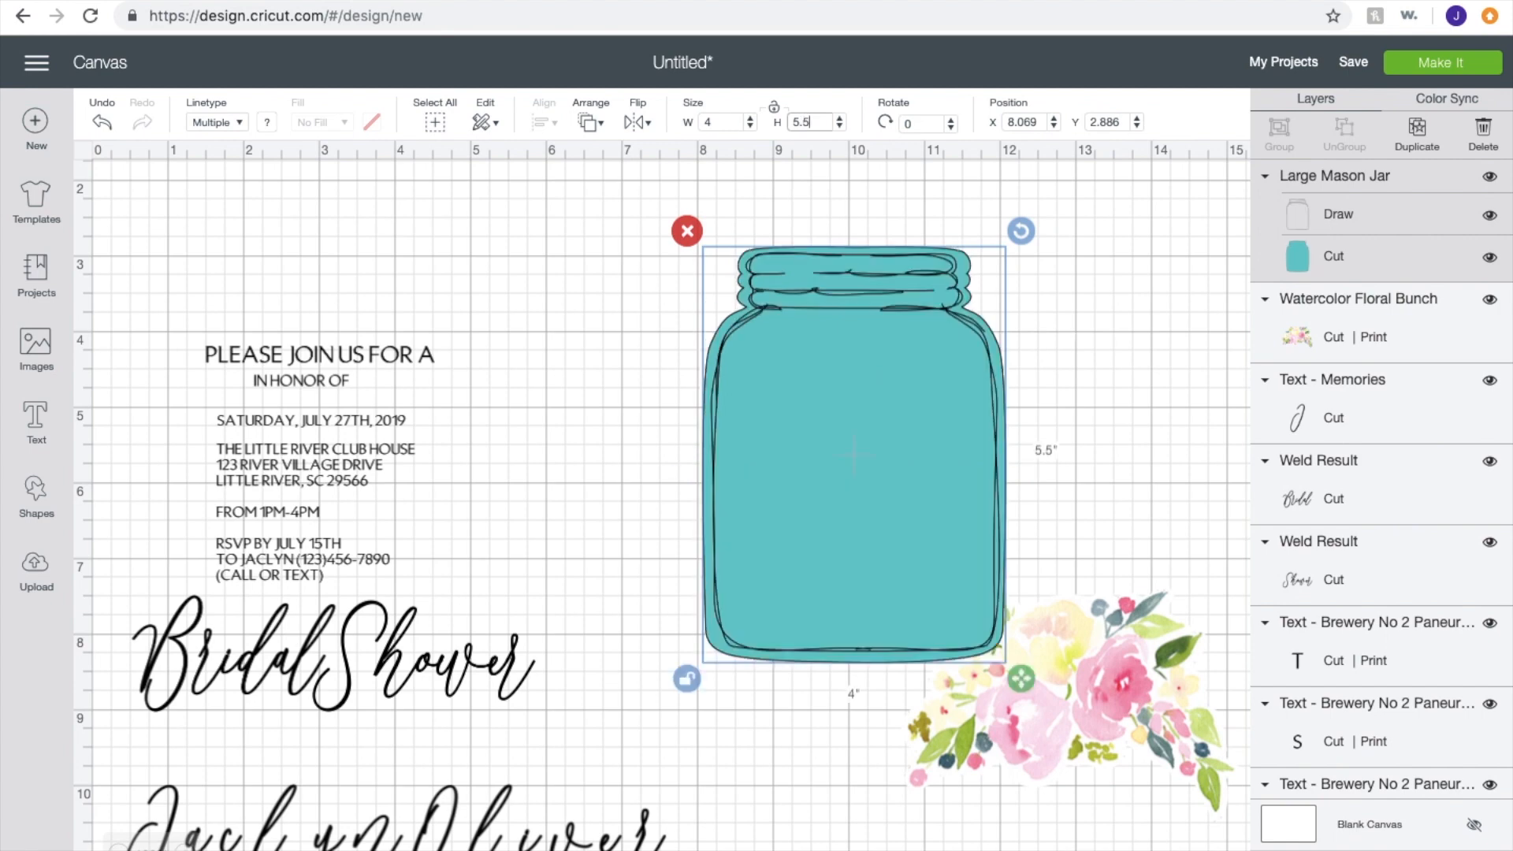
Step: Detach the mason jar's drawn outline from its teal cut shape and hide the outline layer
drag(885, 360, 760, 371)
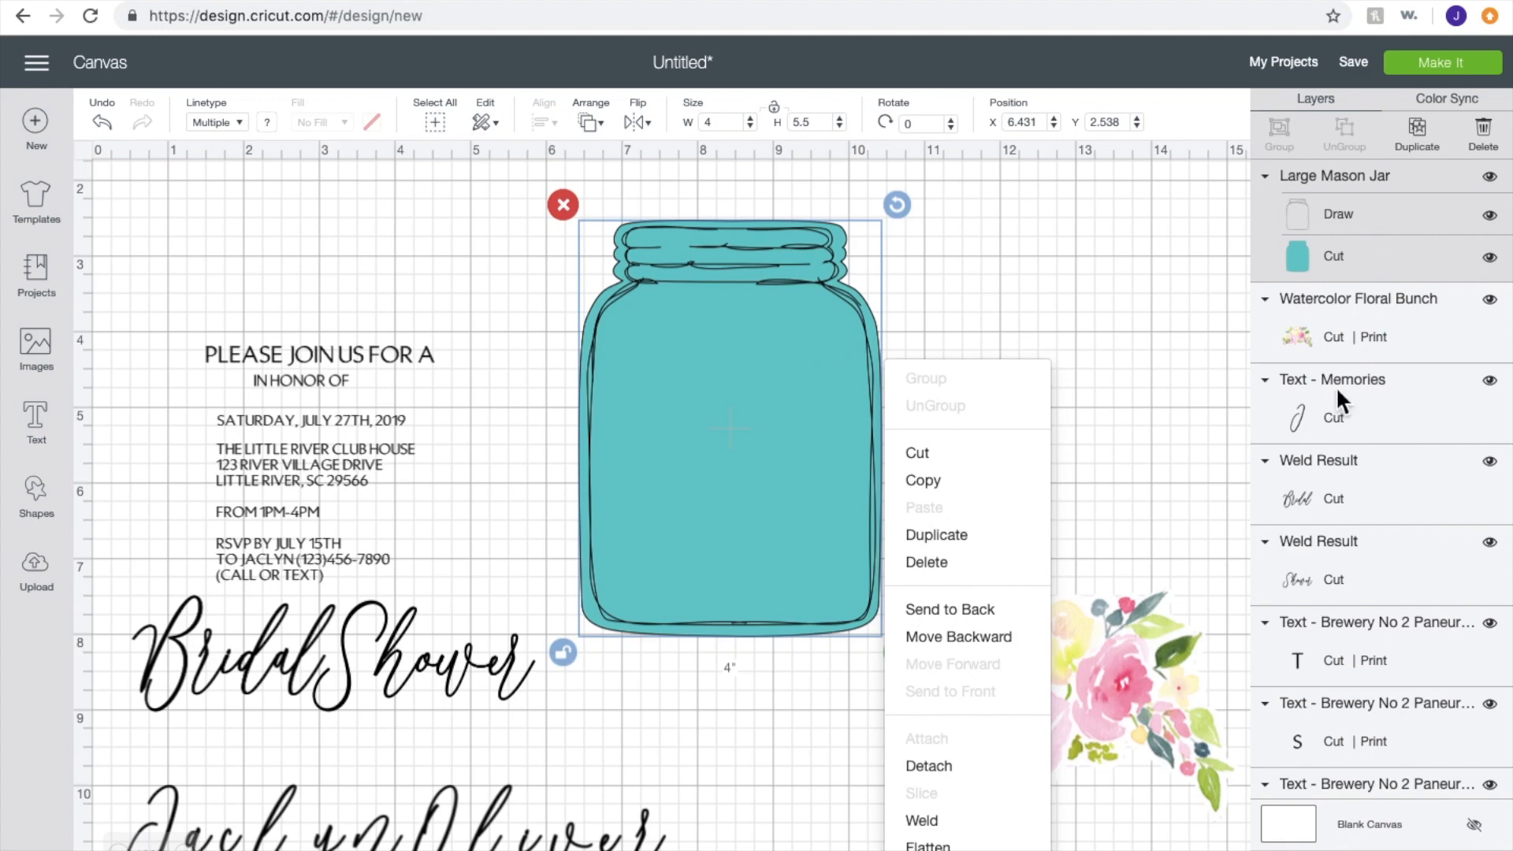
click(928, 766)
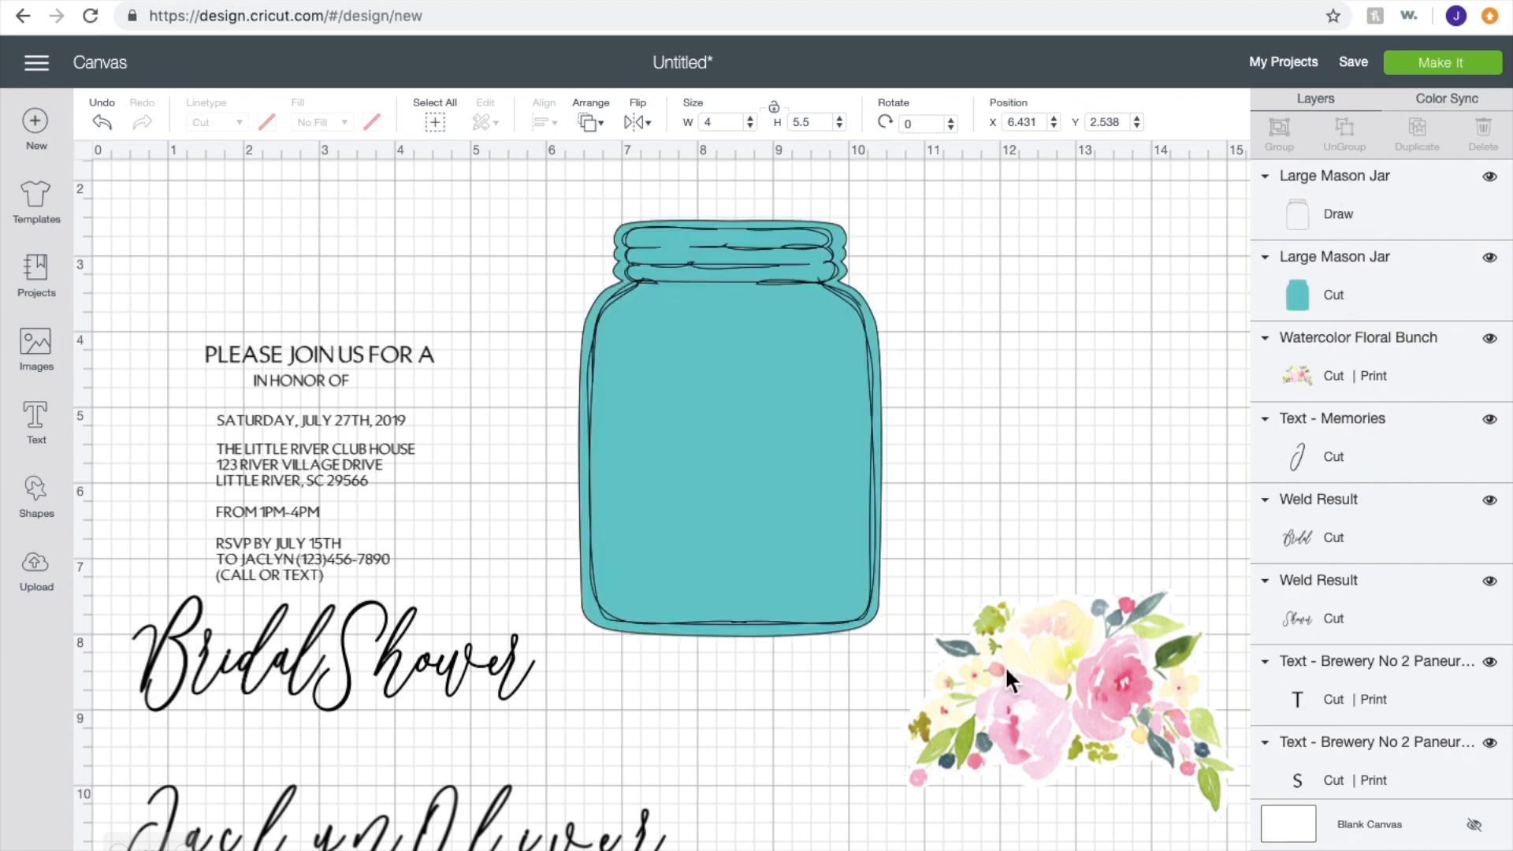
drag(824, 240, 825, 241)
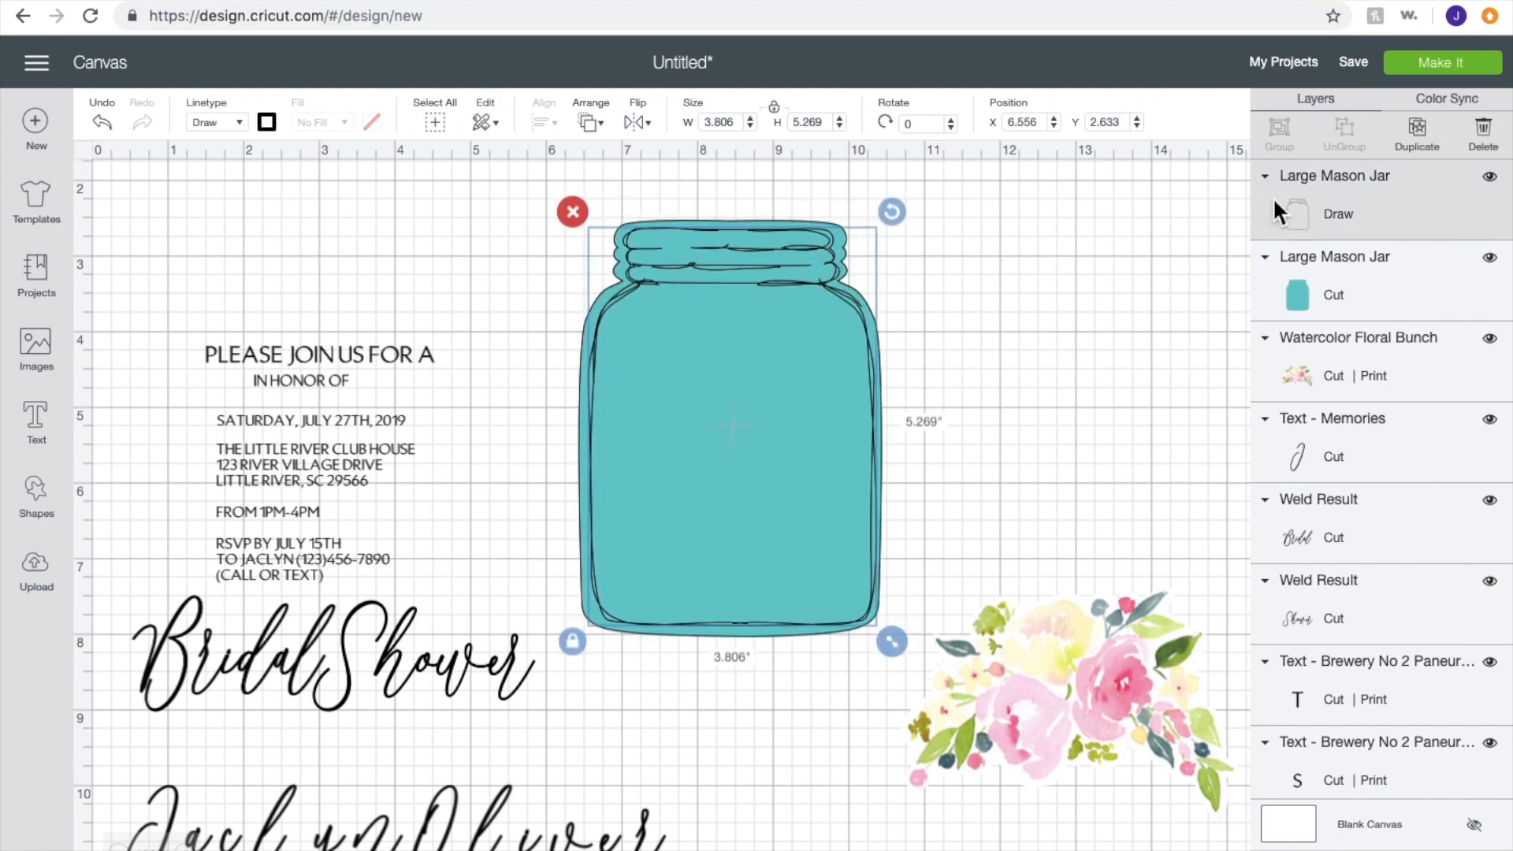
click(1489, 177)
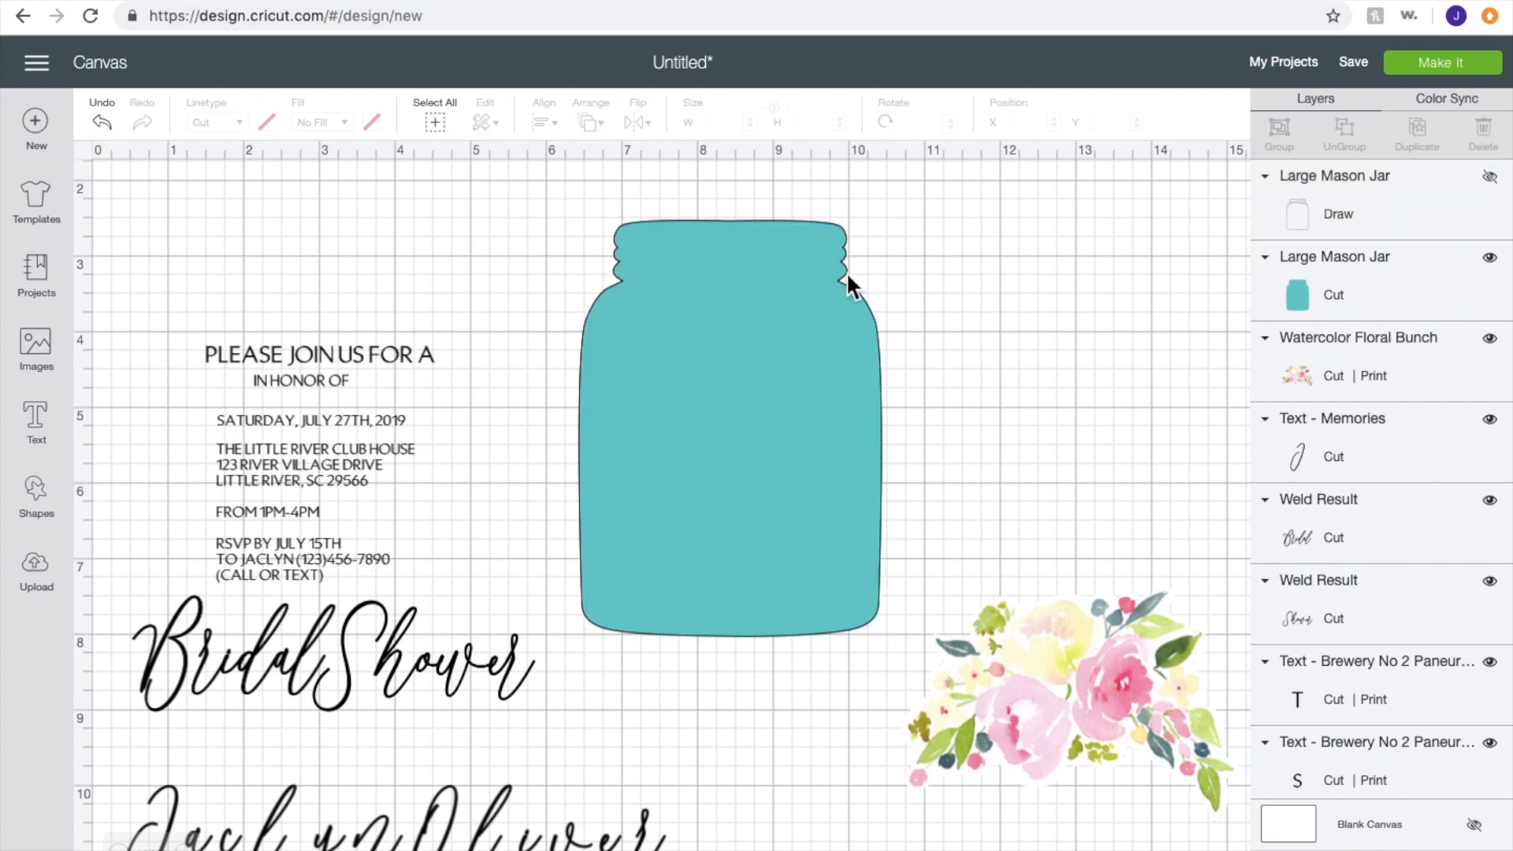
Step: Duplicate the teal jar shape twice and move the frontmost copy clear of the original, above the floral bunch
click(776, 406)
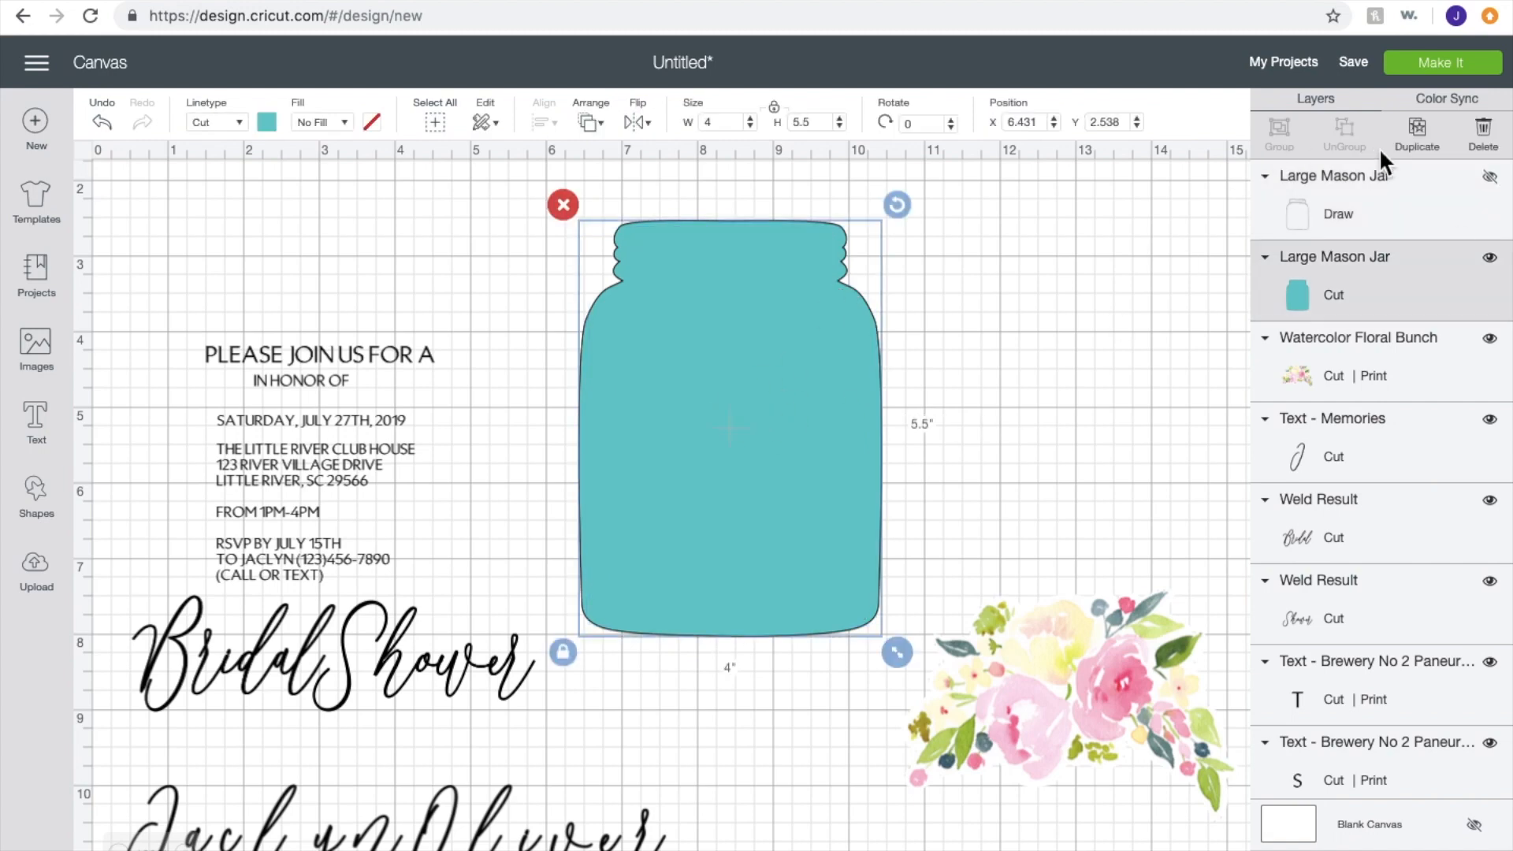
click(1428, 141)
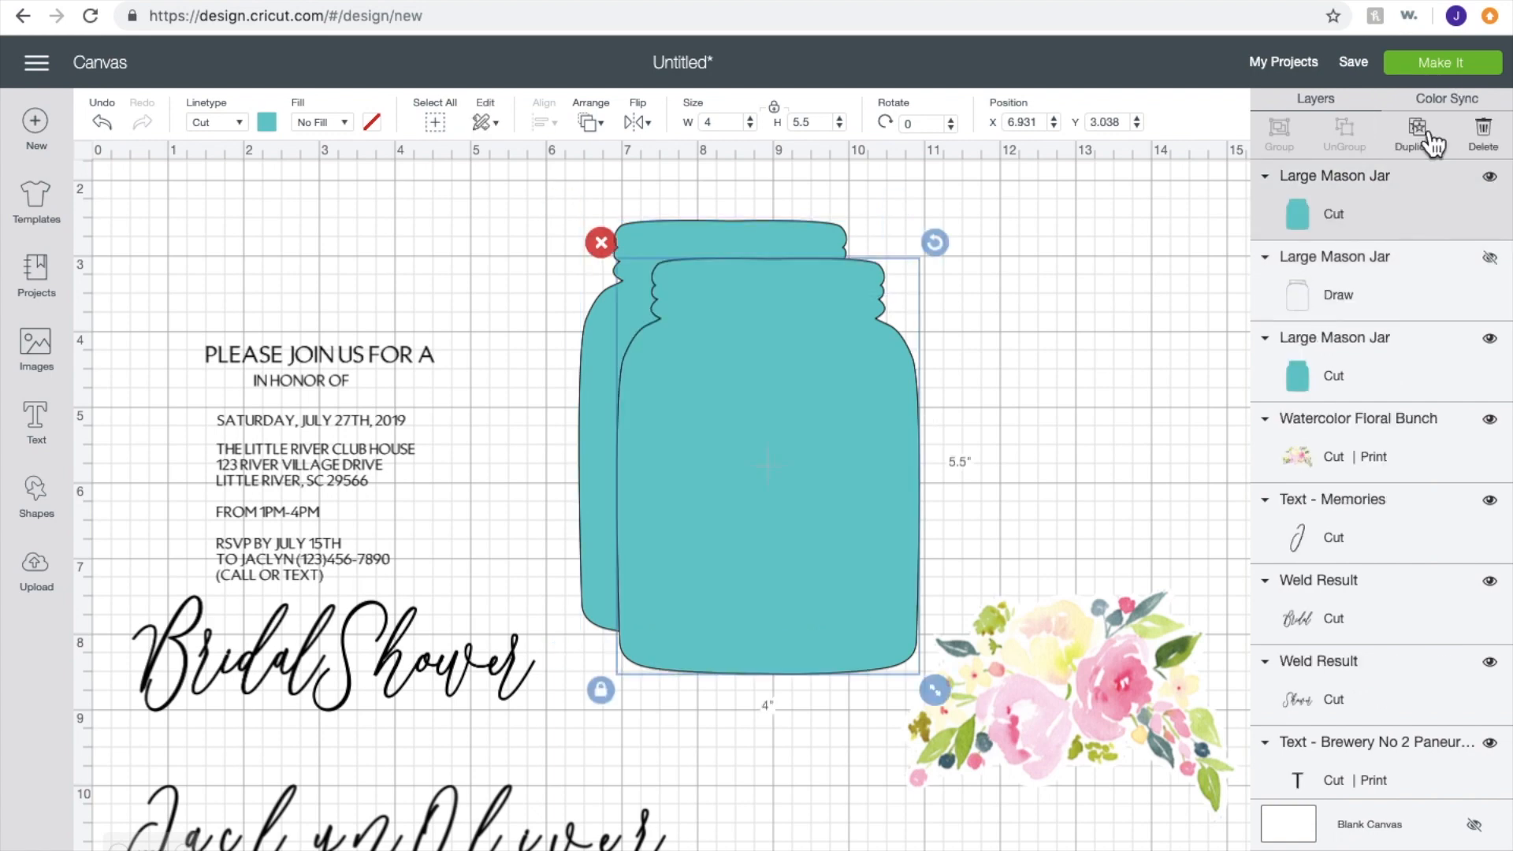
click(1431, 144)
right_click(691, 484)
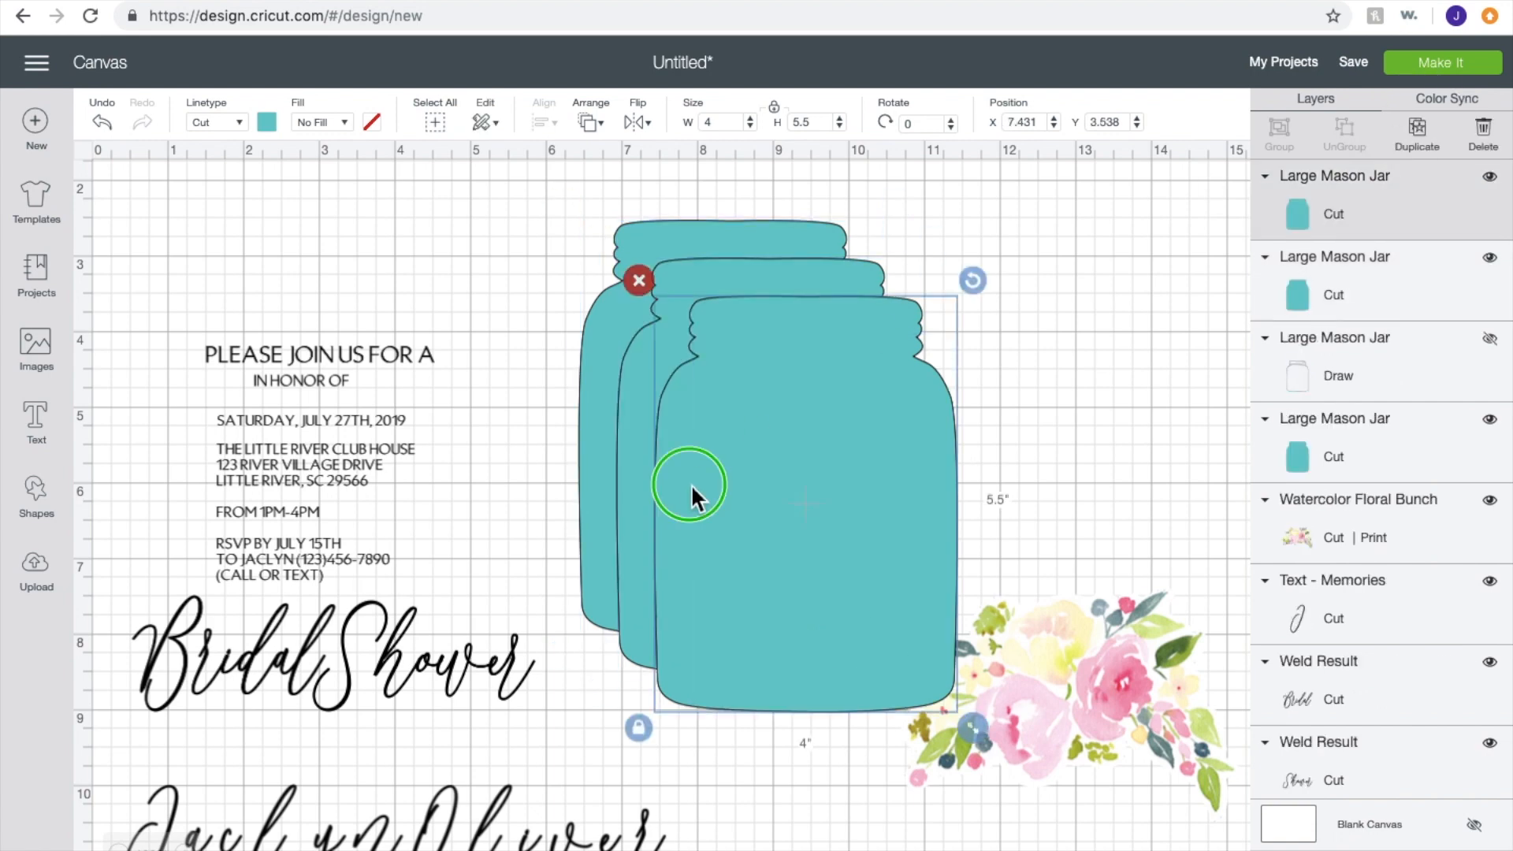
click(907, 317)
right_click(851, 395)
drag(855, 396, 1217, 266)
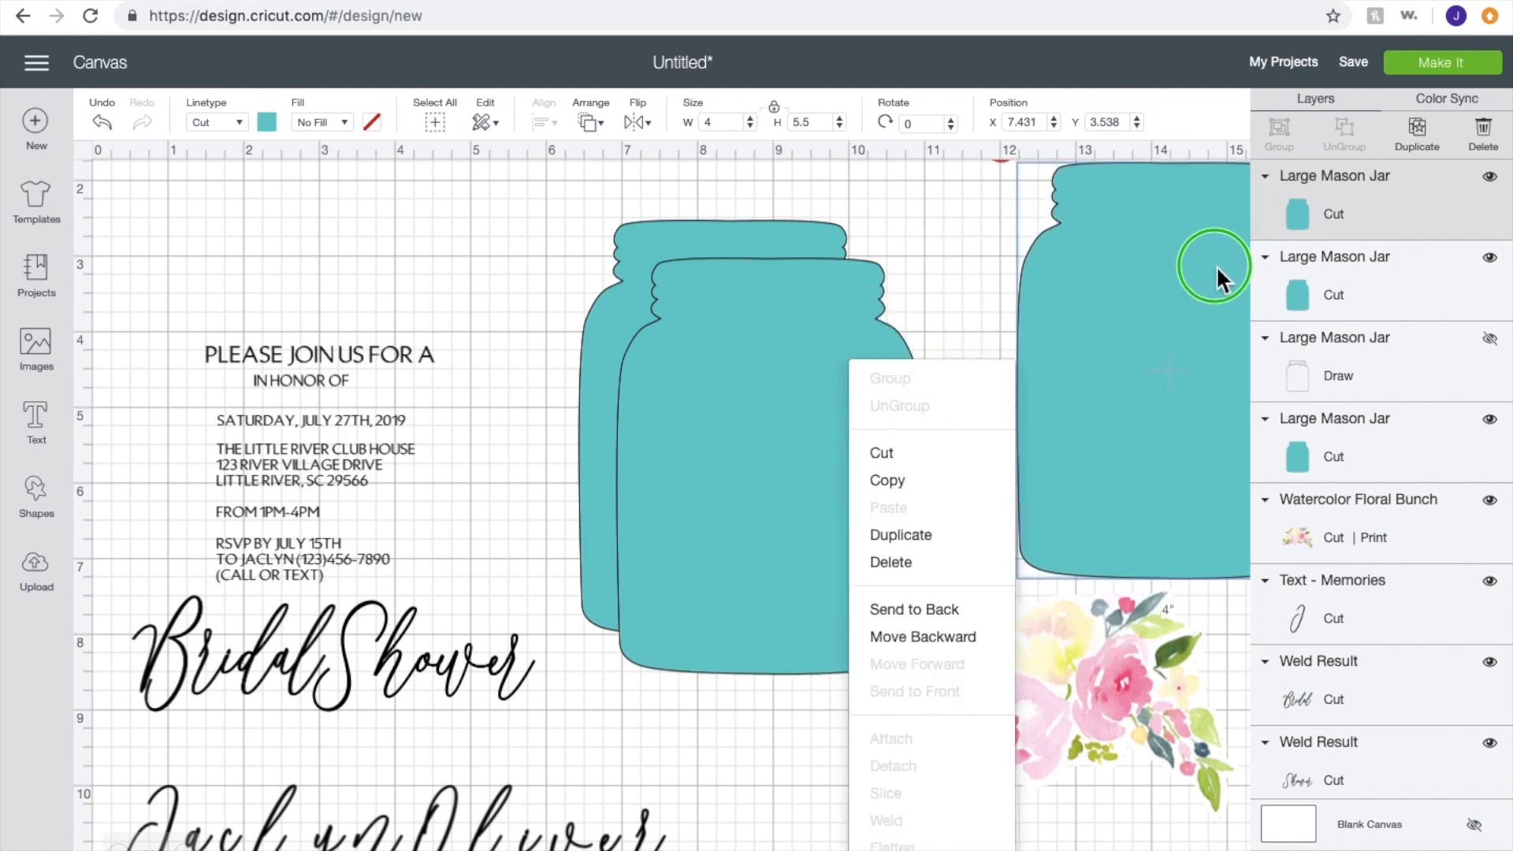
Step: Make a third jar copy and gather all the copies beside the original, leaving the original on its own
click(1426, 142)
right_click(811, 449)
drag(811, 449, 1188, 352)
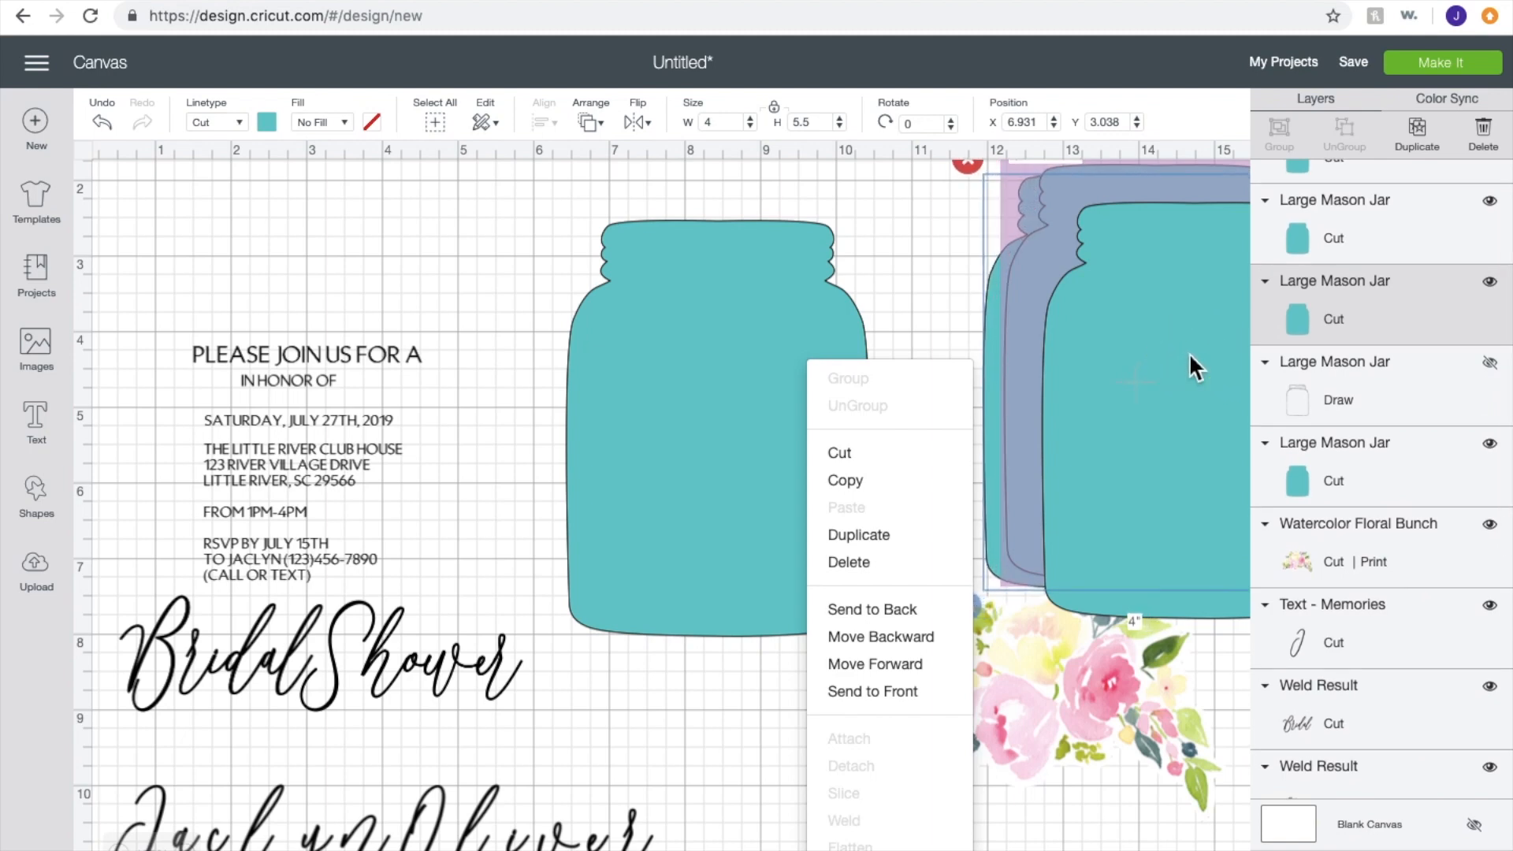
click(1096, 792)
click(1029, 372)
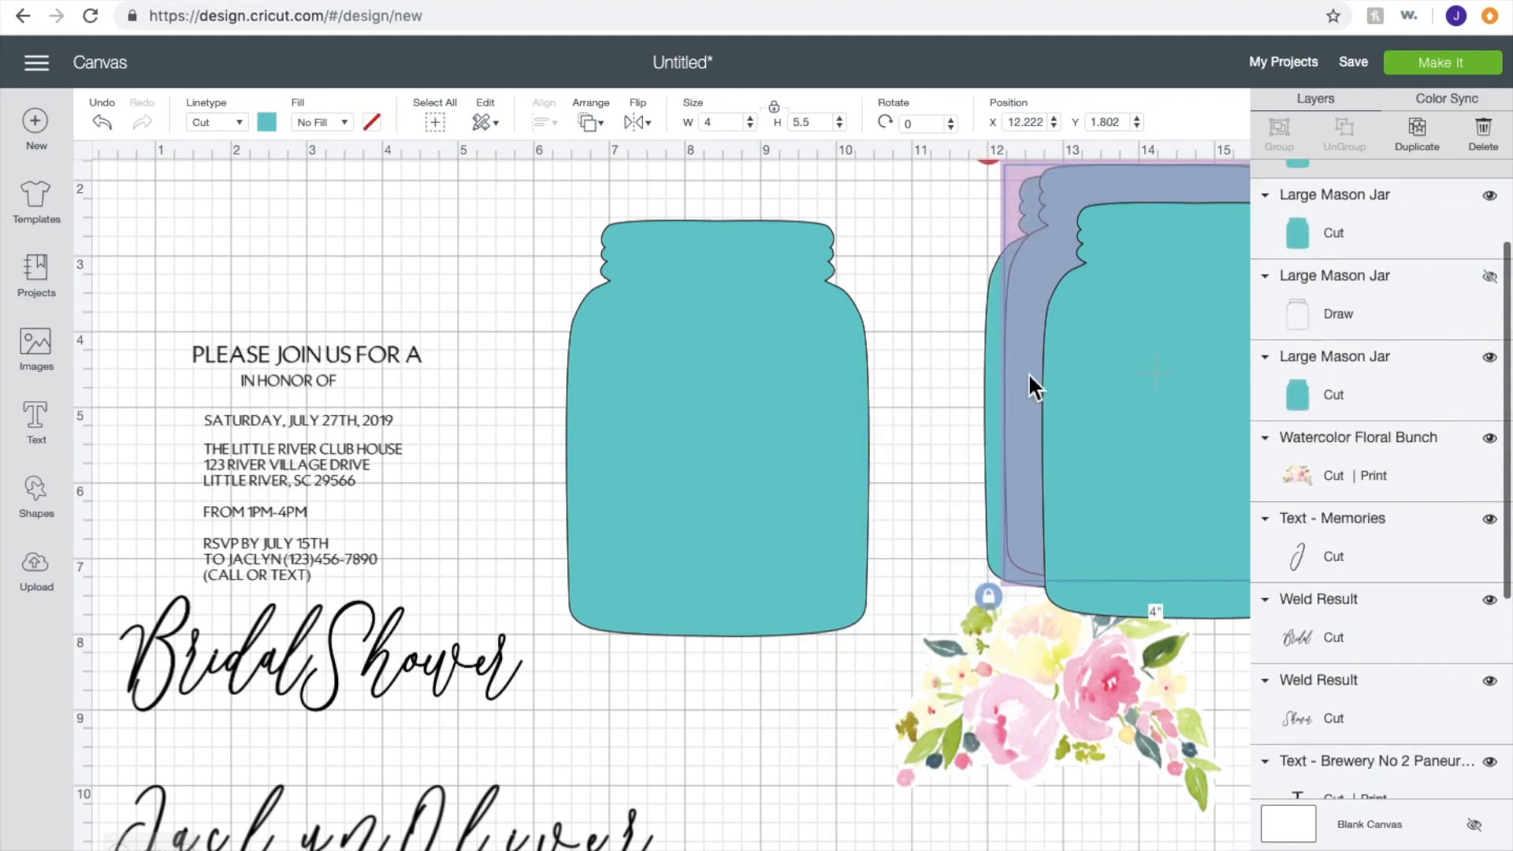
drag(1029, 373, 1053, 422)
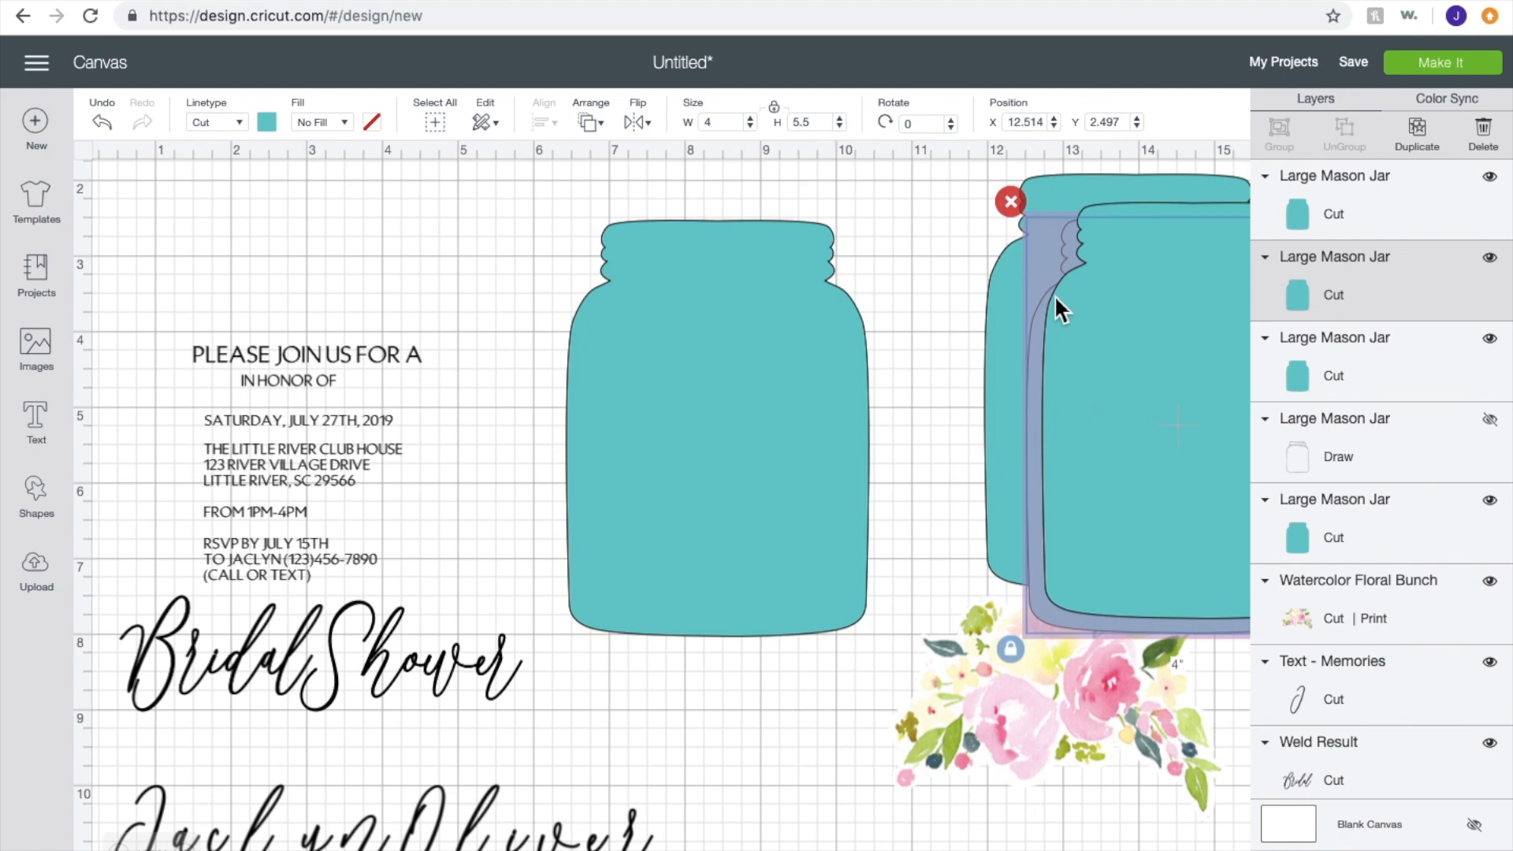
Step: Shift the original jar slightly upward and place the floral bunch over its lower-right corner
click(756, 382)
drag(757, 382, 758, 348)
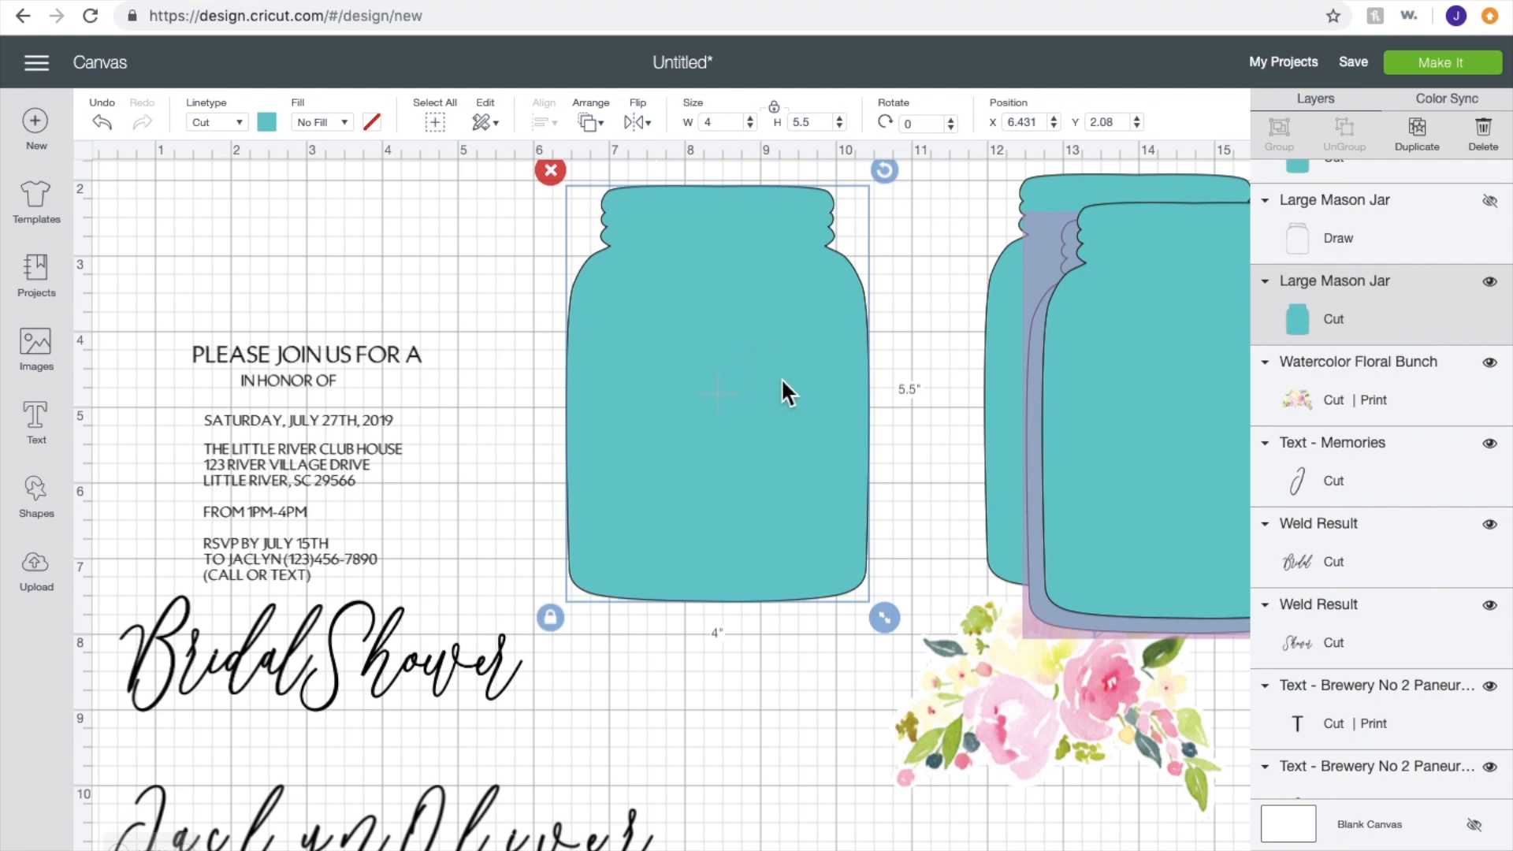
right_click(1029, 676)
drag(998, 717, 740, 565)
Step: Bring the floral bunch to the front and rotate it about 133° so it wraps around the jar's lower-right corner
click(589, 126)
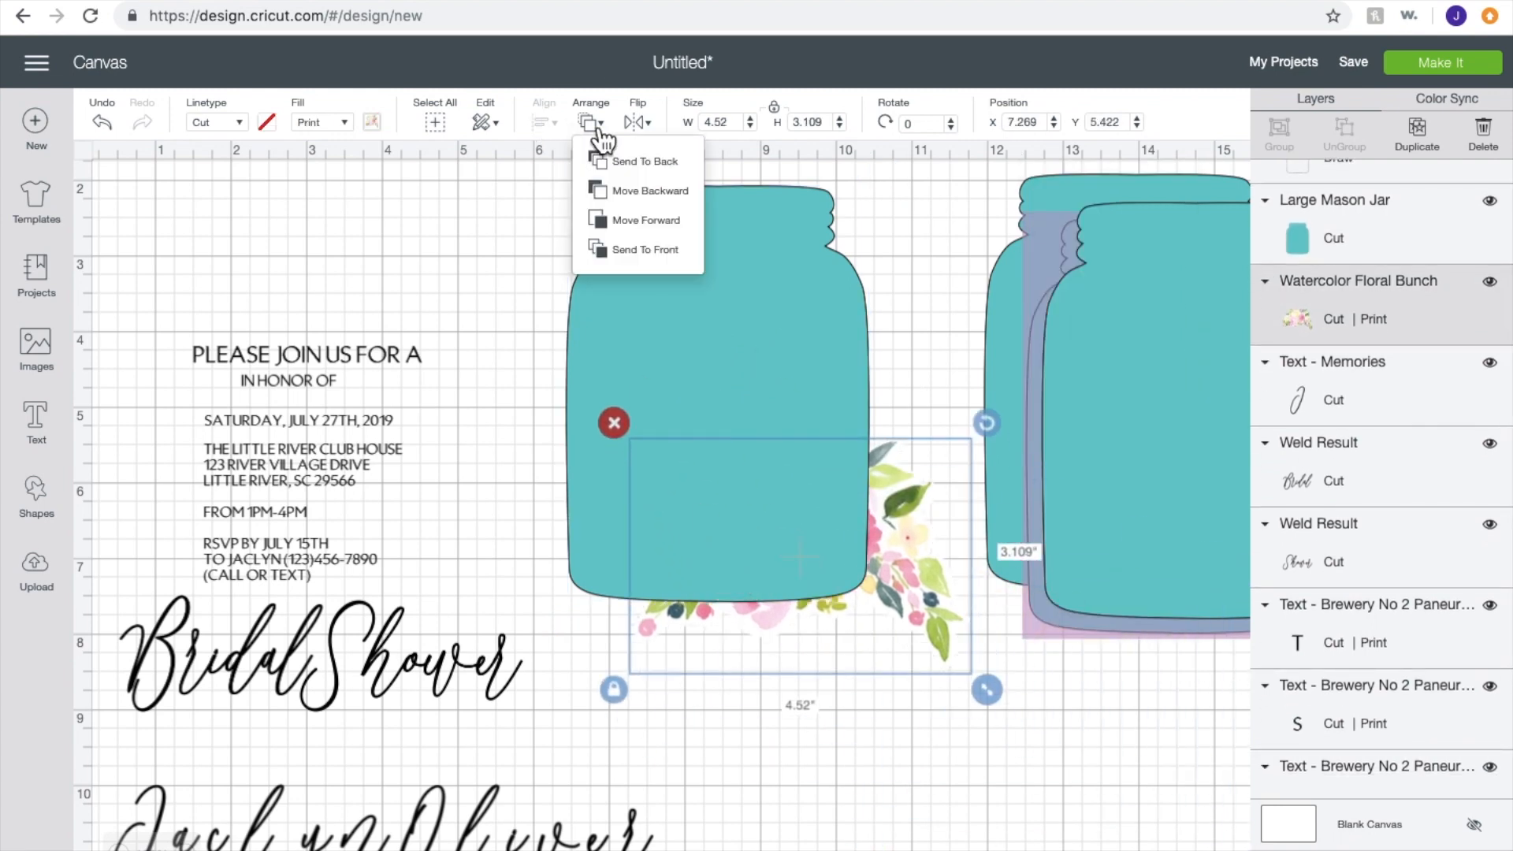
click(628, 252)
drag(986, 424, 783, 702)
drag(812, 628, 815, 618)
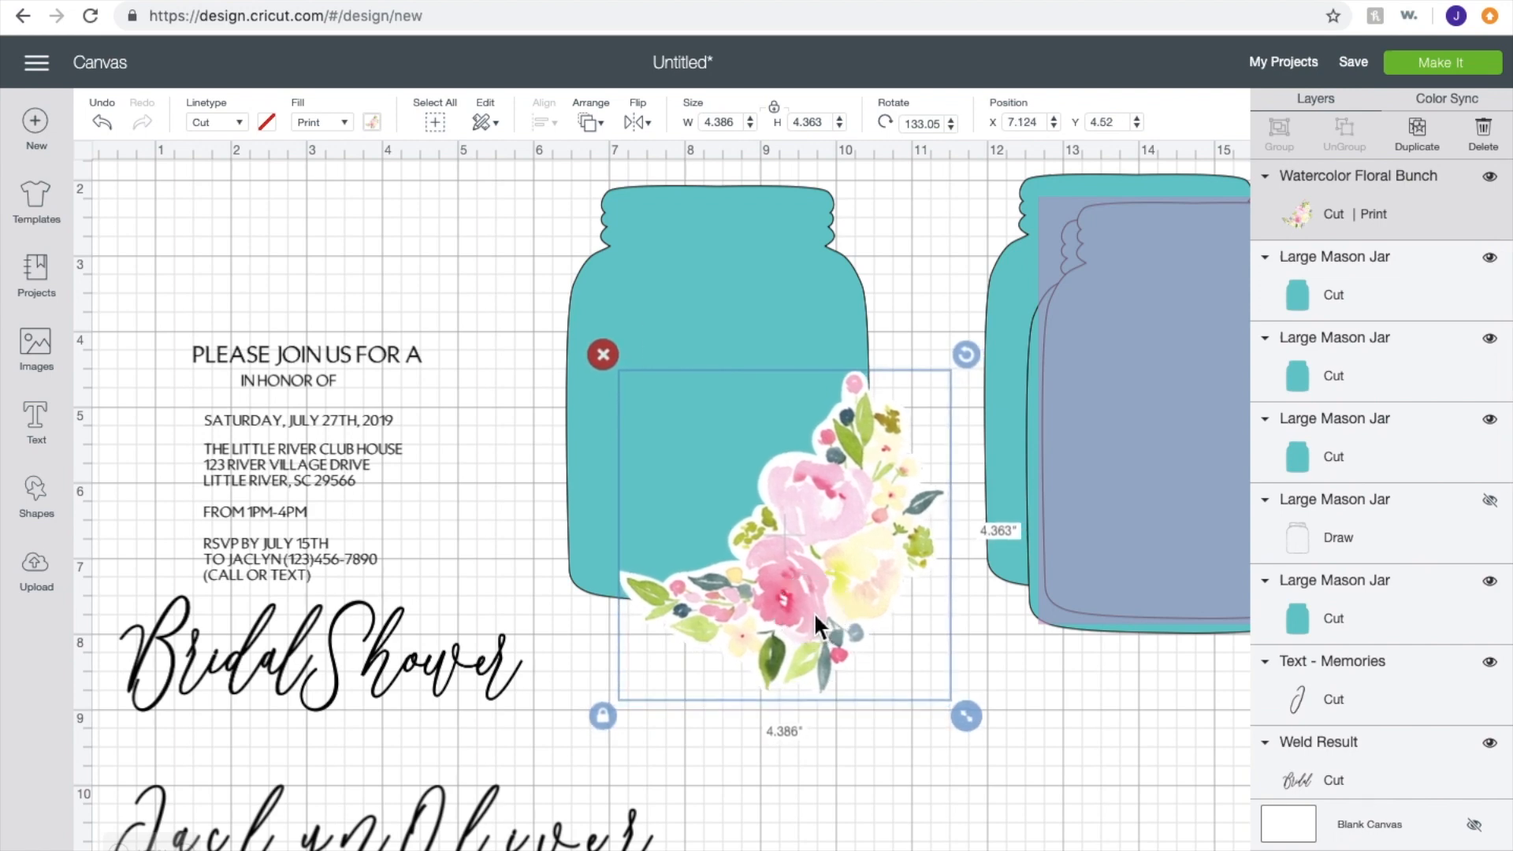
Step: Slice the floral bunch with the jar and move the flower piece outside the jar away over the invitation text
click(837, 798)
drag(891, 260, 643, 575)
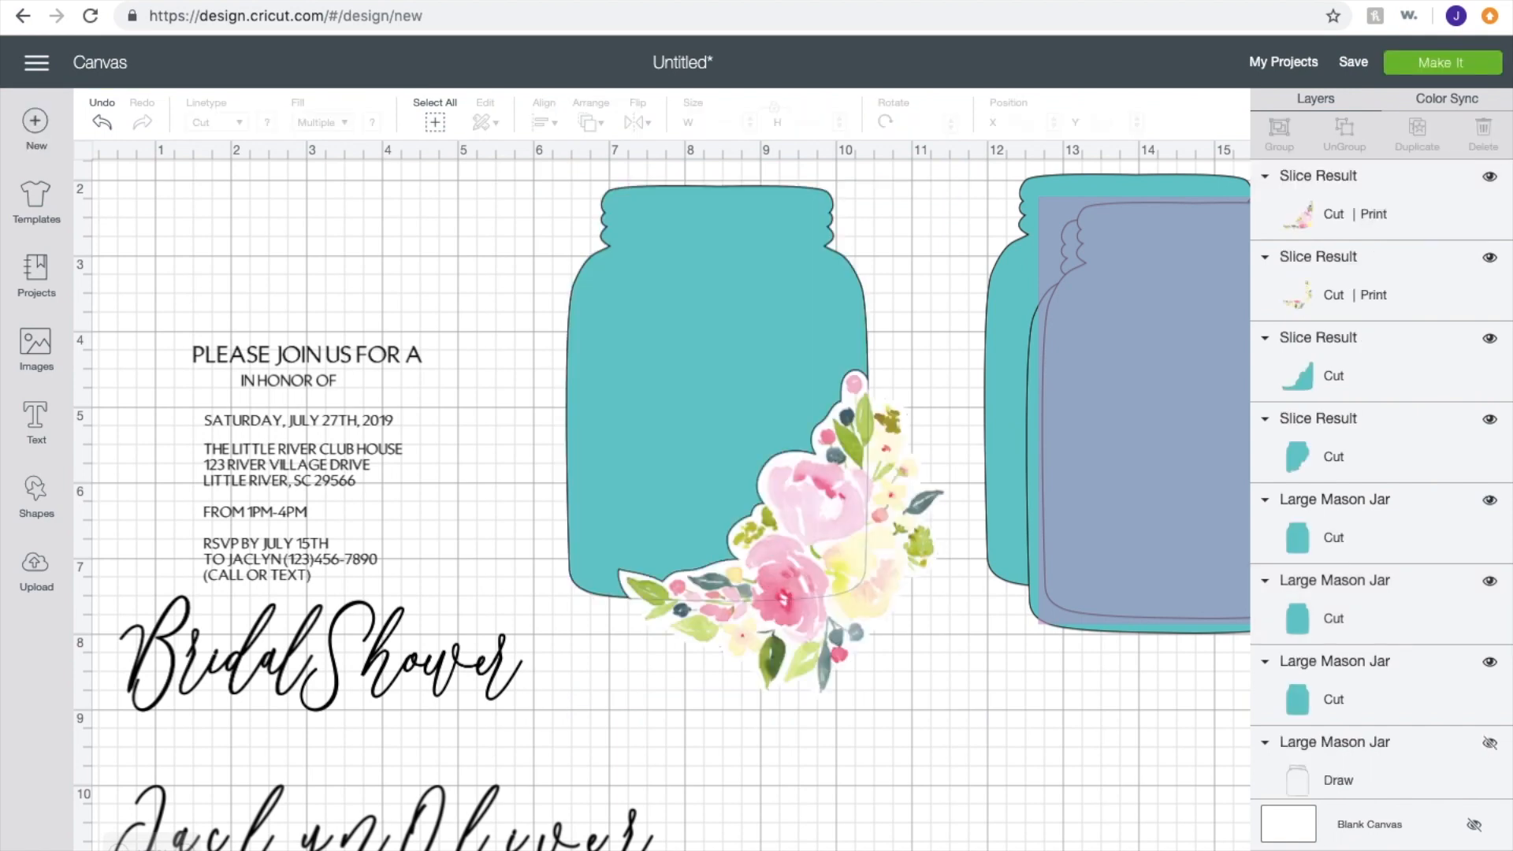
drag(896, 520, 356, 258)
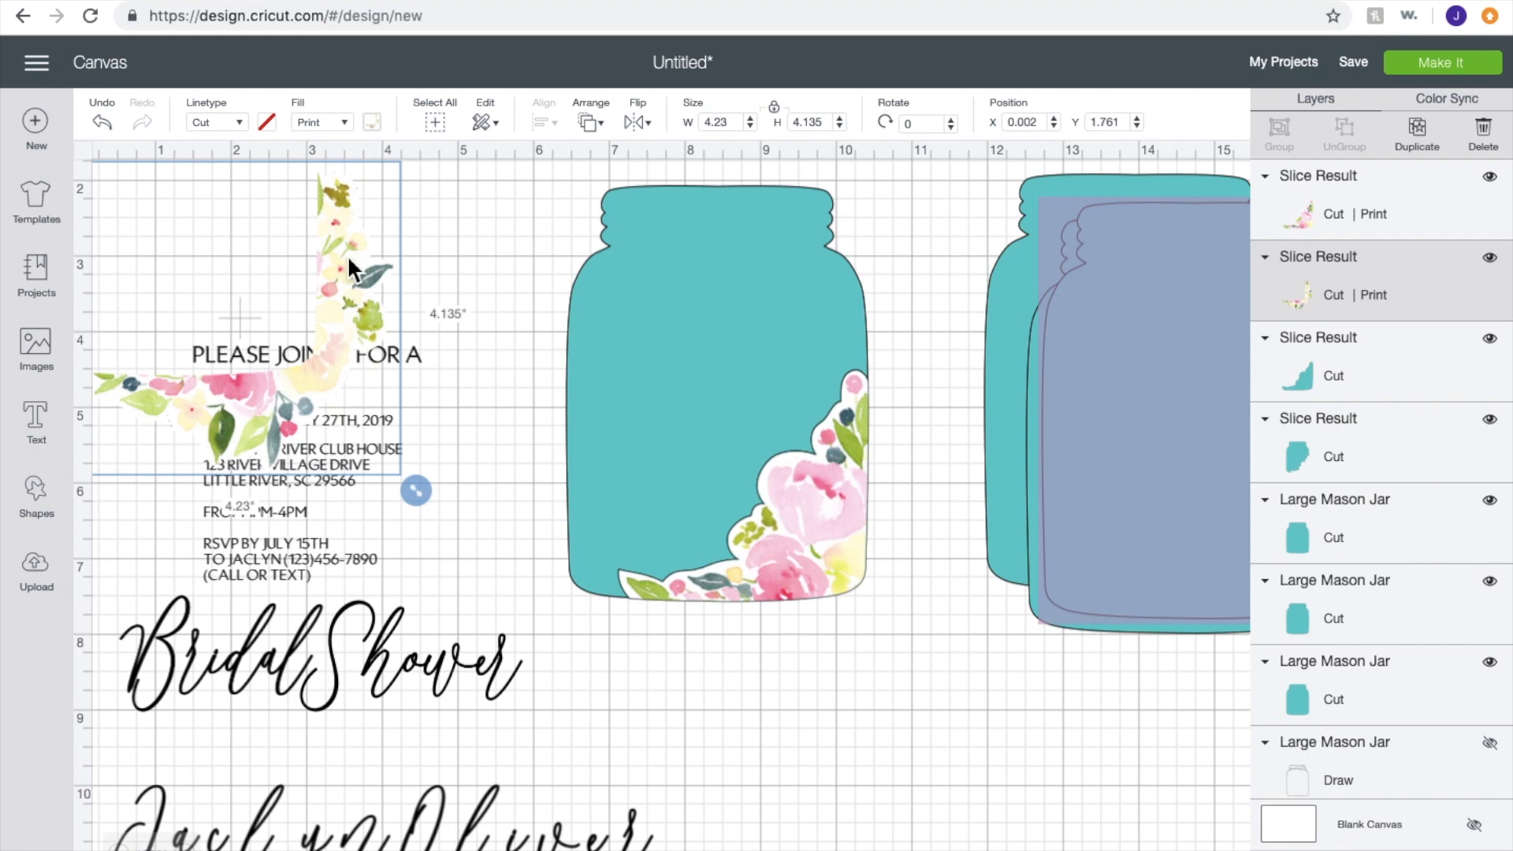
Step: Delete the two sliced teal jar pieces, setting the trimmed corner flowers aside
click(654, 314)
click(552, 167)
drag(801, 509, 849, 626)
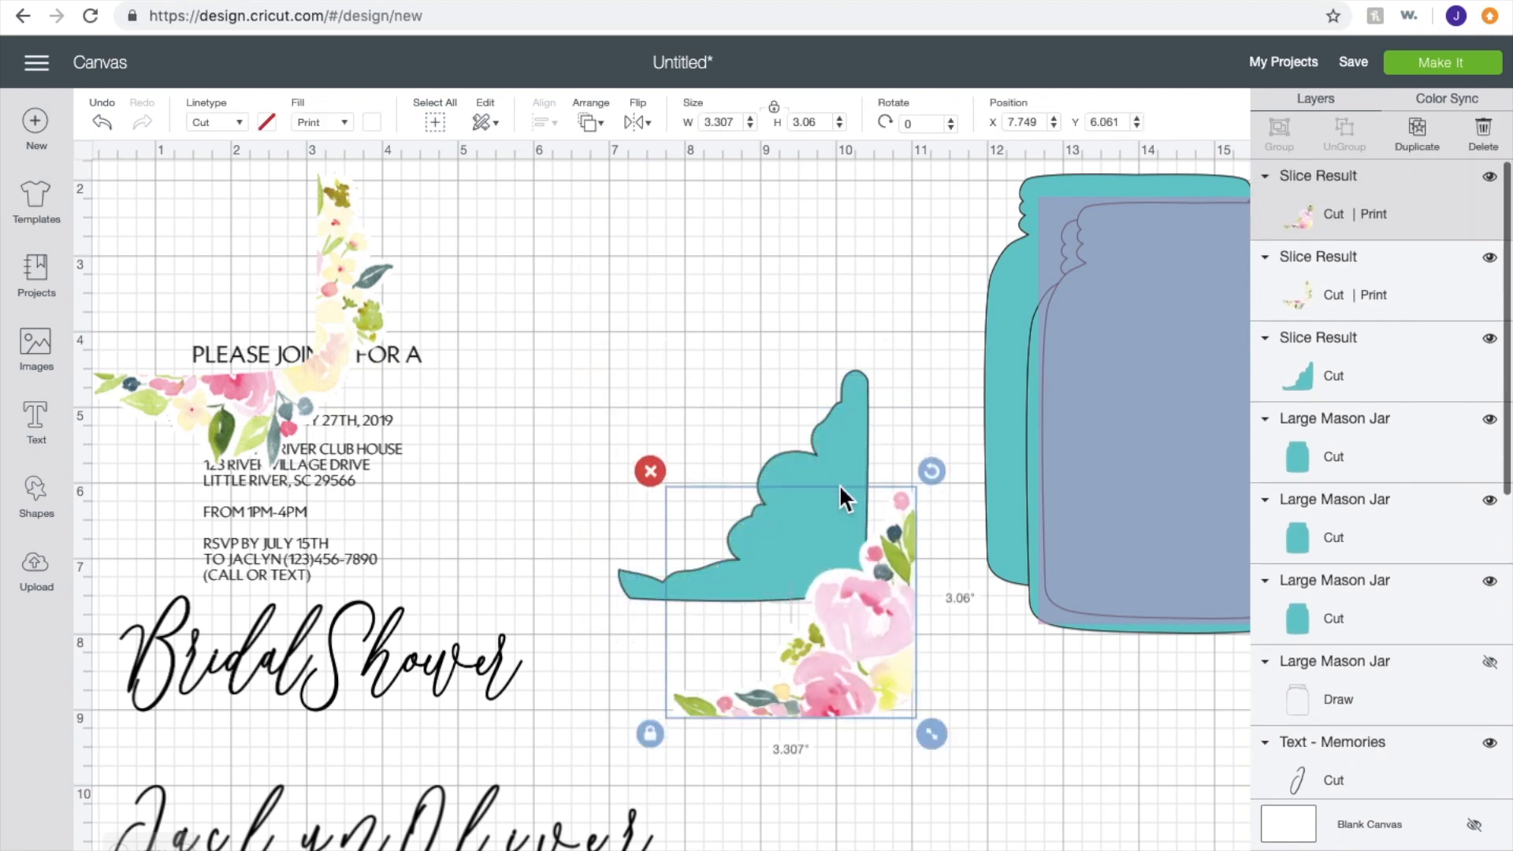
click(854, 405)
click(601, 350)
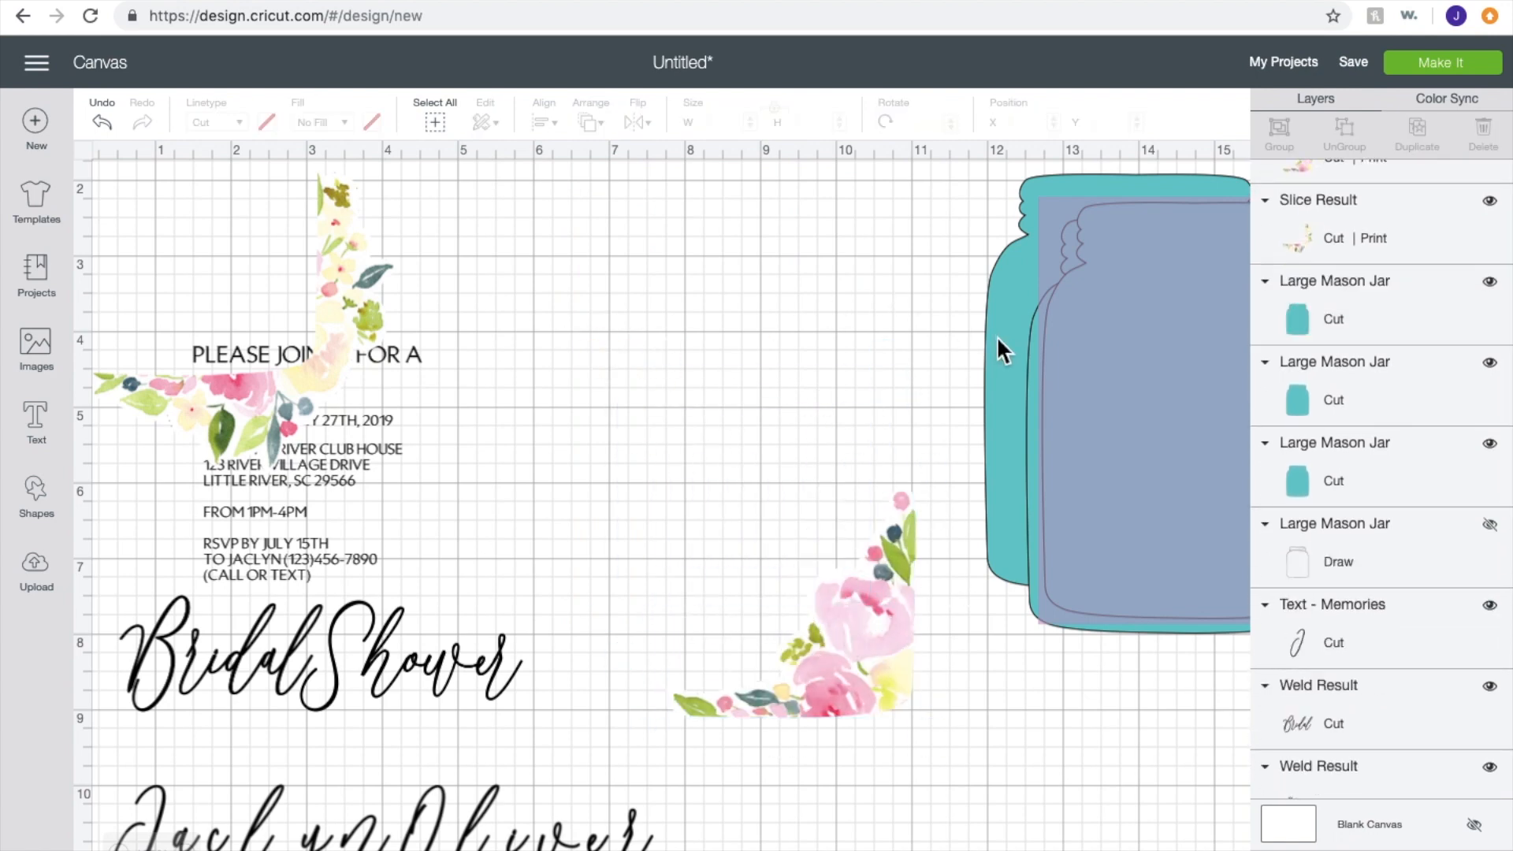
Step: Move one full jar copy into the original jar's place and change its color to white
drag(996, 335, 604, 371)
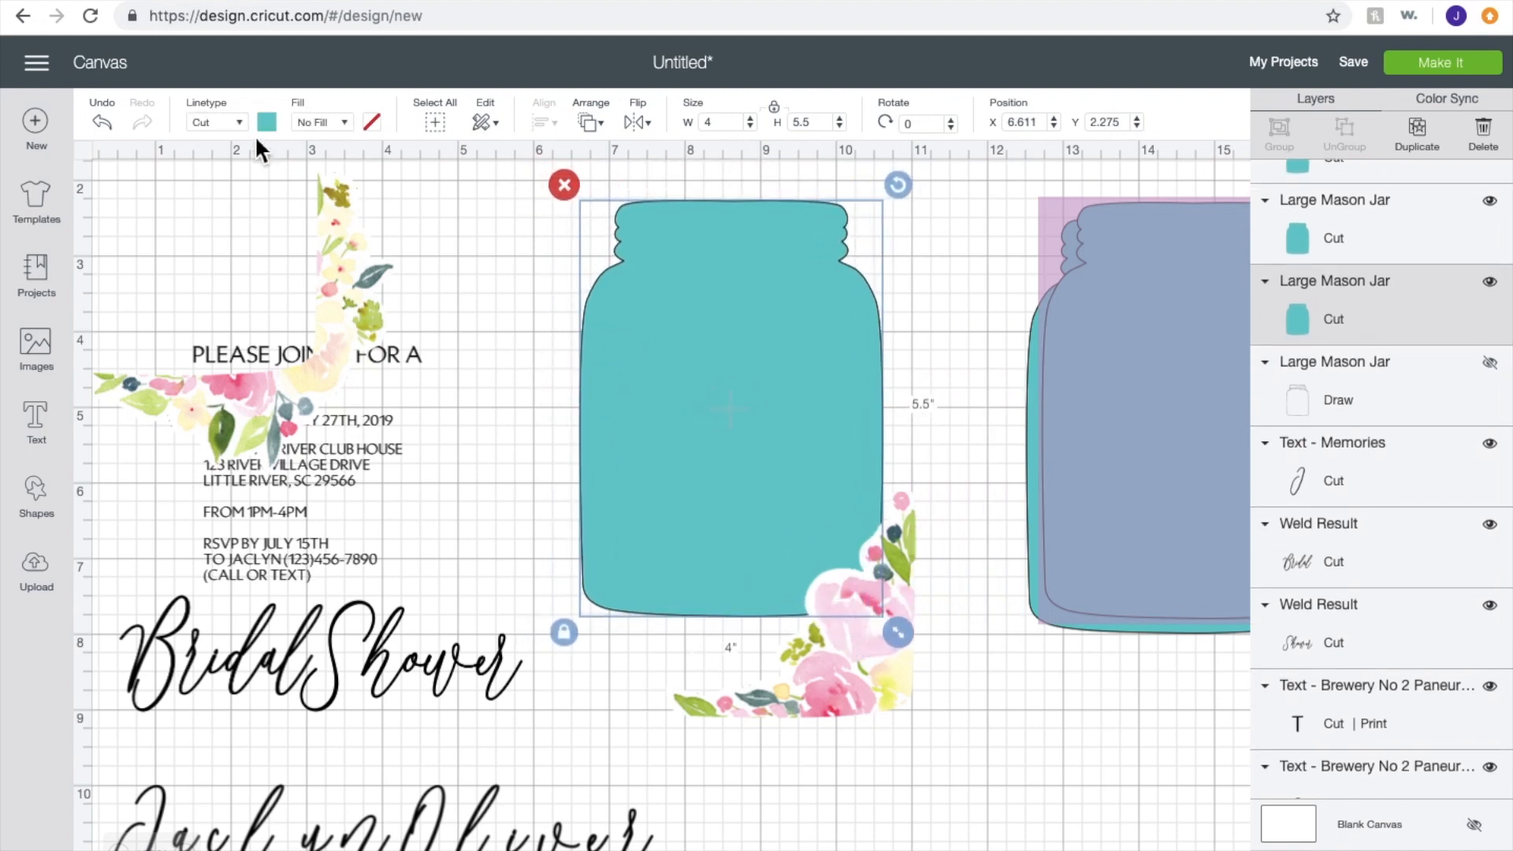
click(268, 121)
click(289, 314)
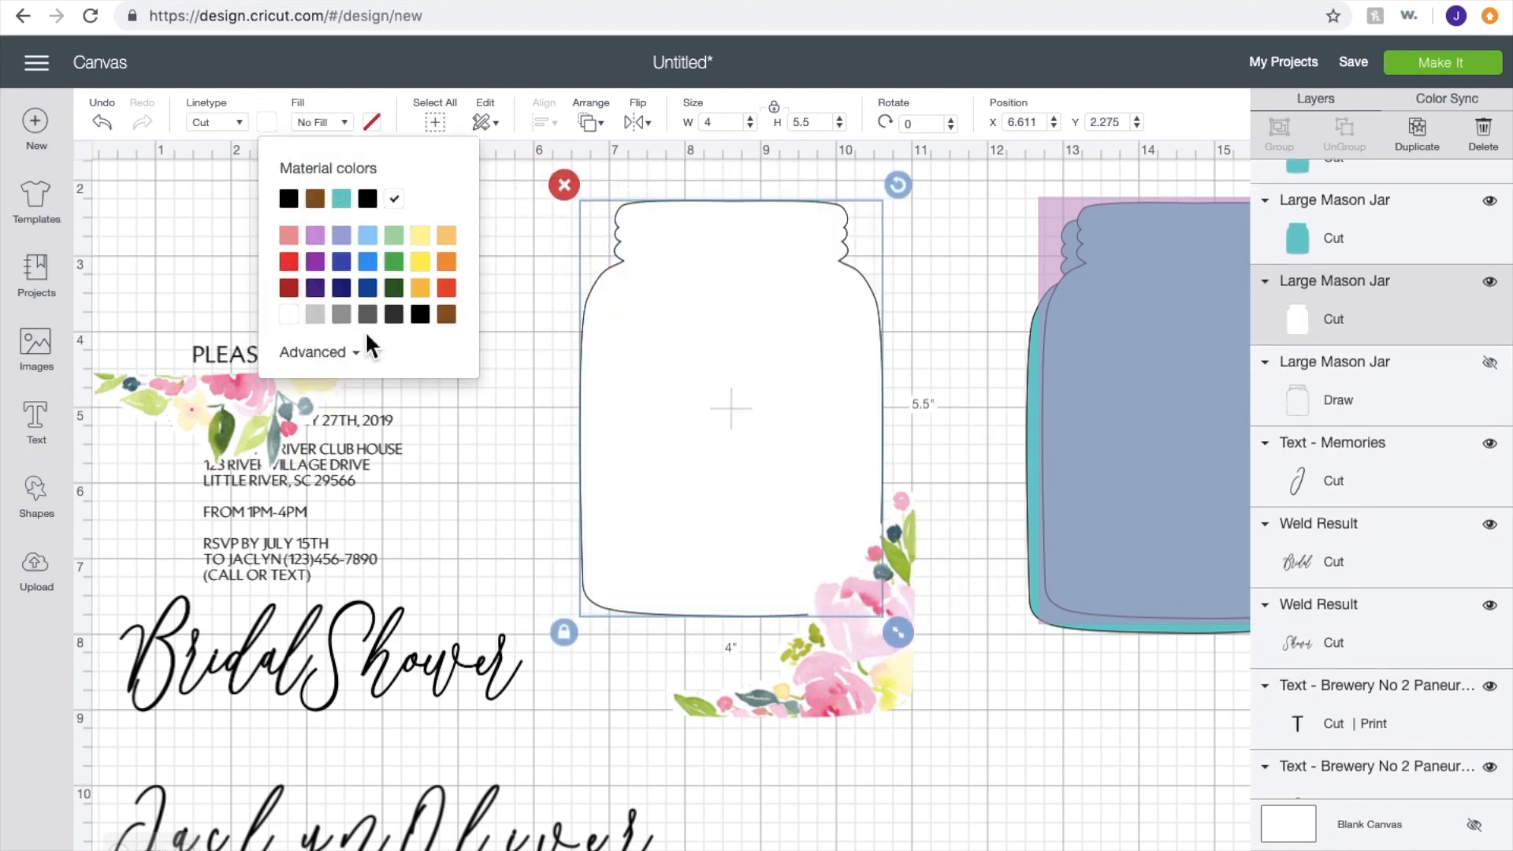
Step: Align the trimmed floral piece with the white jar's lower-right corner
drag(852, 669, 826, 570)
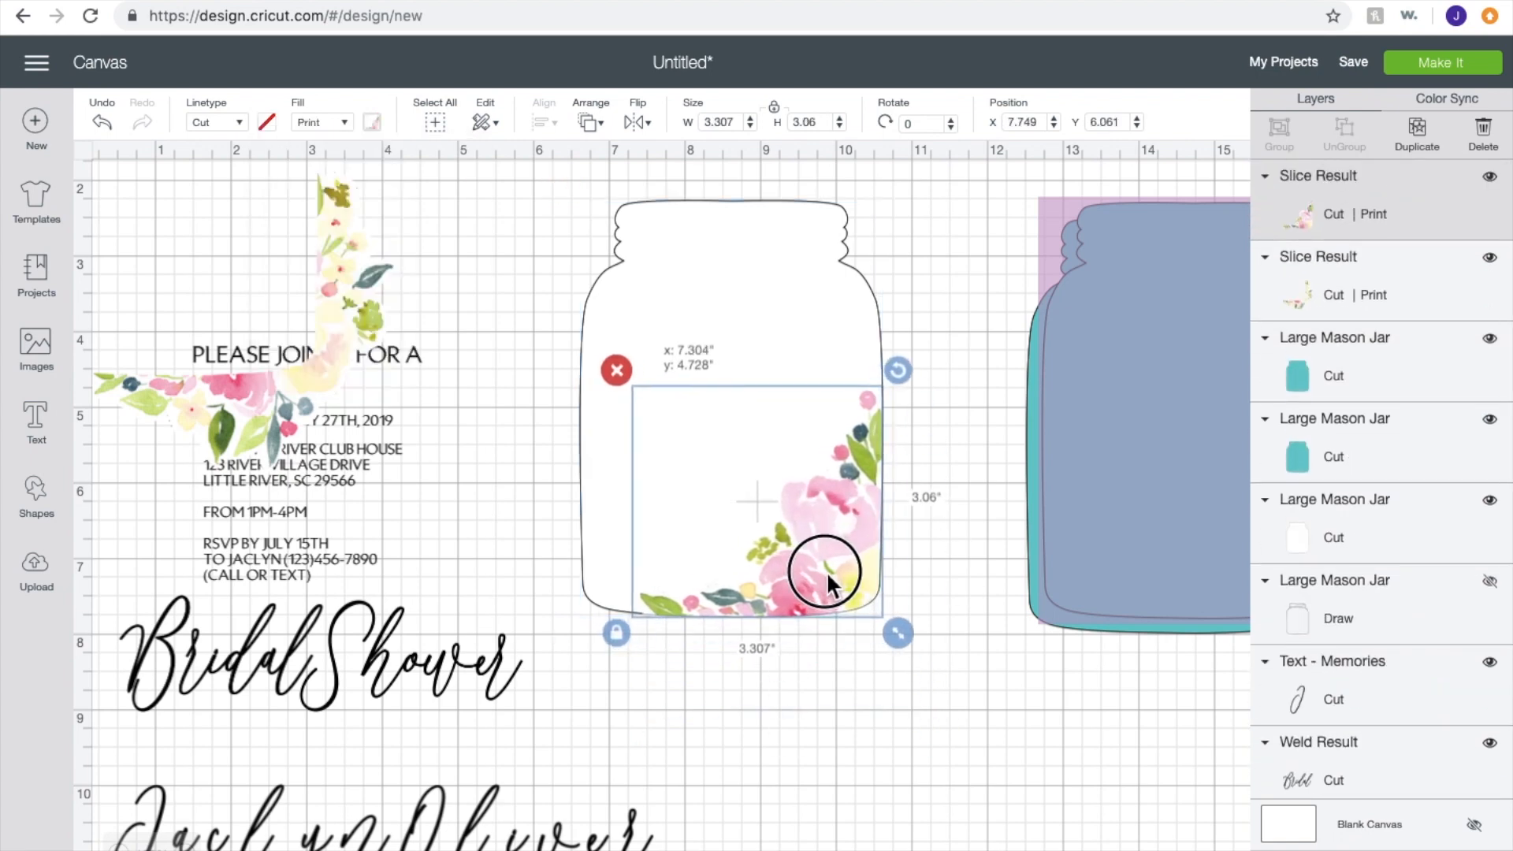
drag(826, 570, 826, 570)
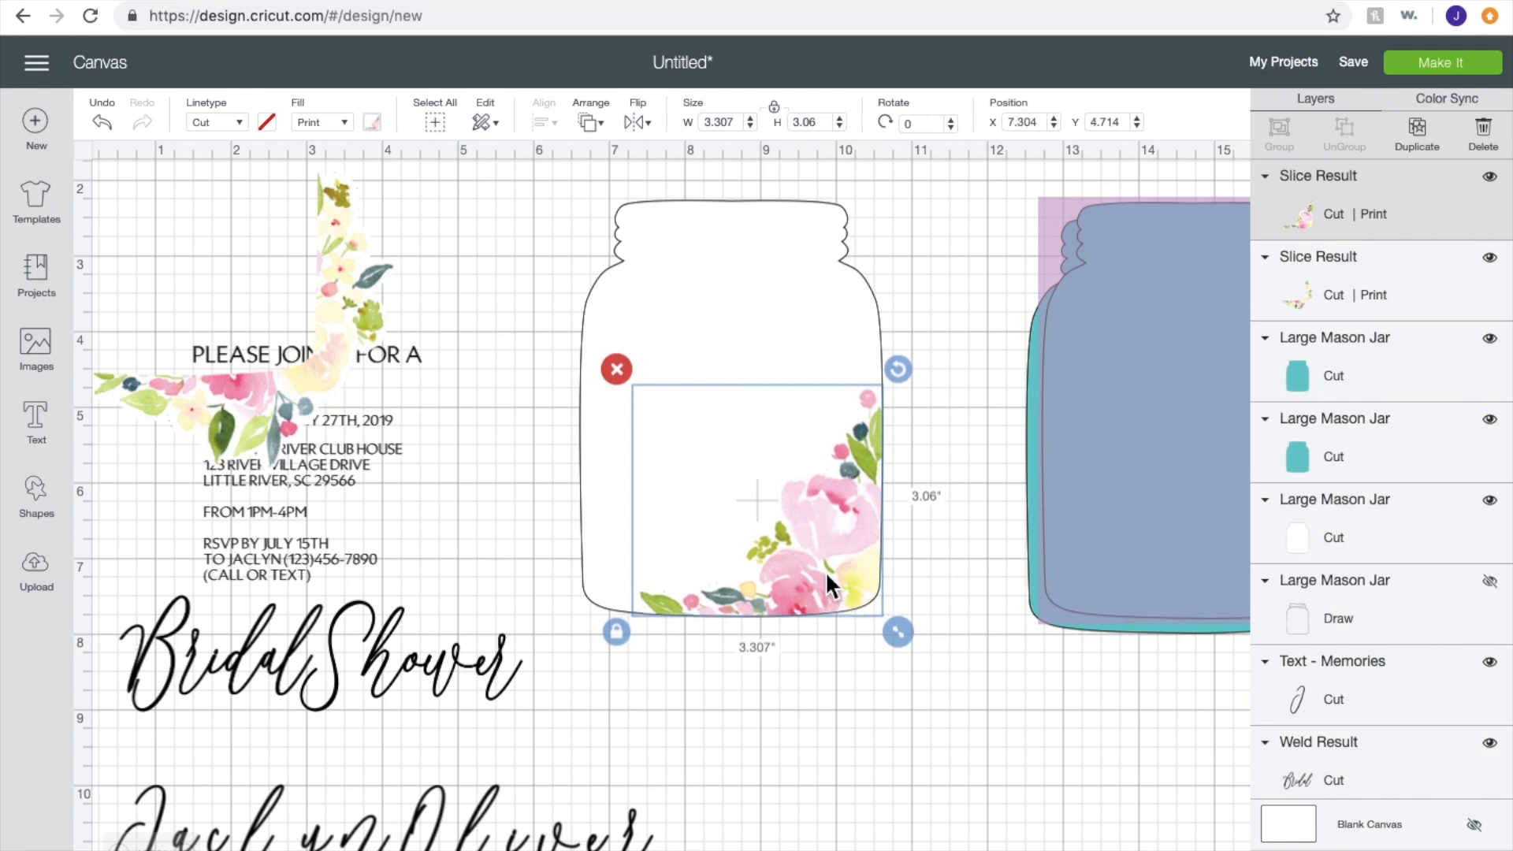
click(839, 726)
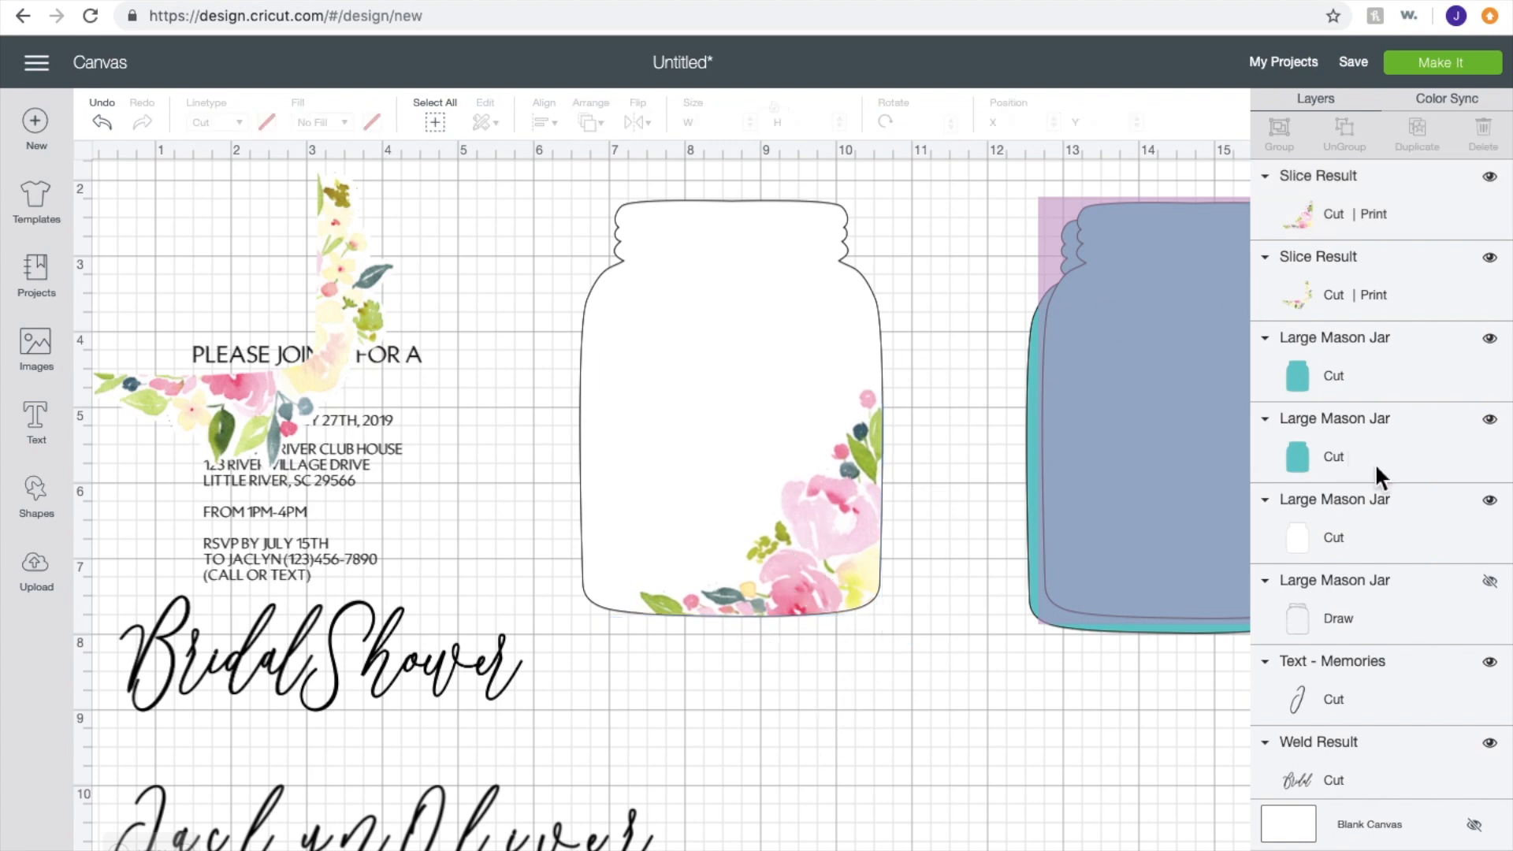
Step: Unhide the mason jar's drawn outline layer
click(1387, 611)
click(1490, 587)
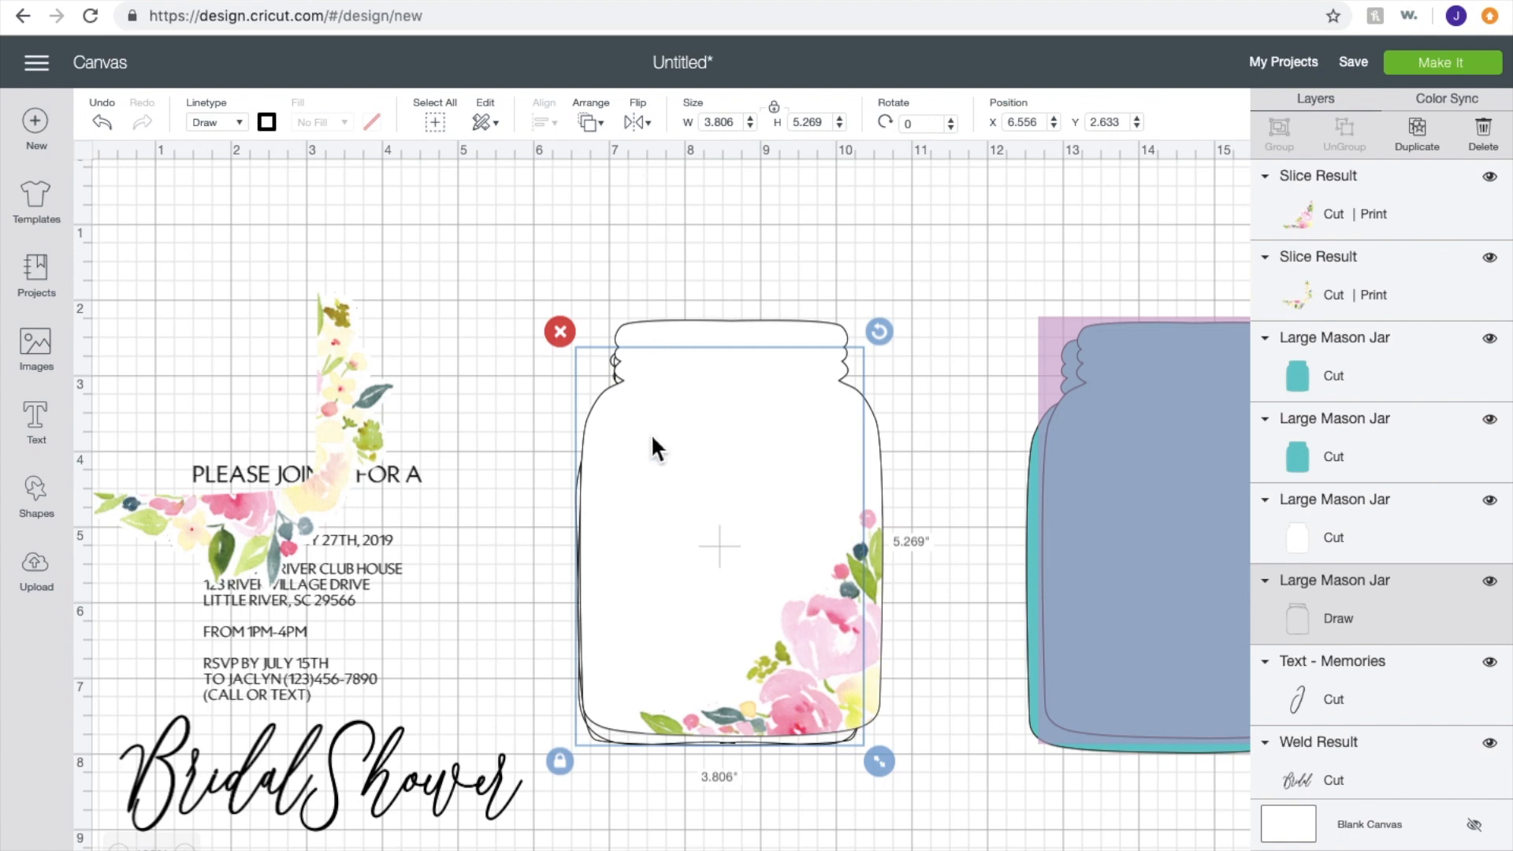
scroll(651, 410, down, 1)
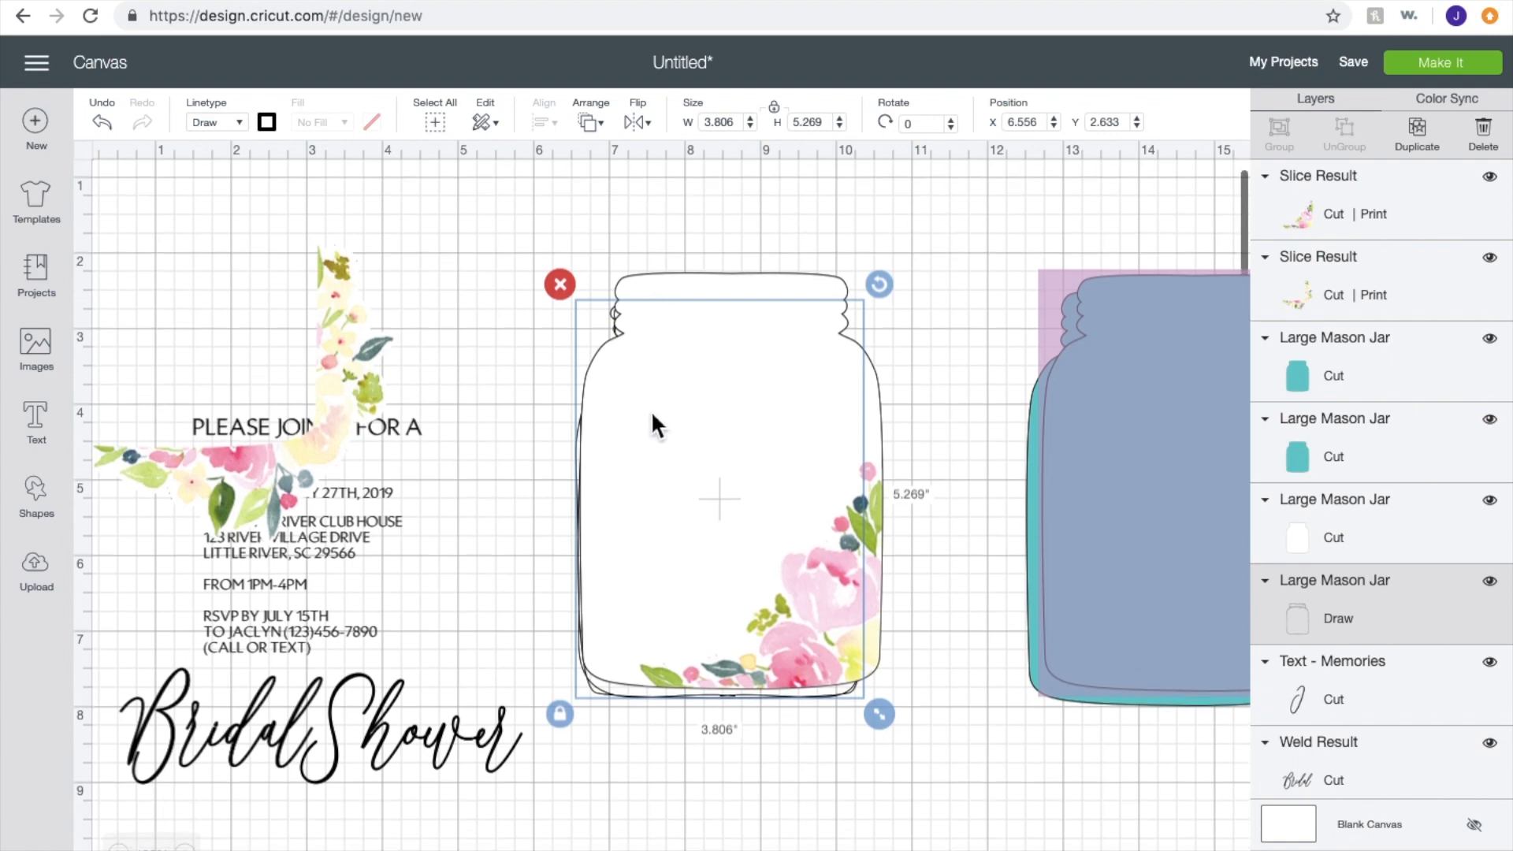
Step: Bring the drawn jar outline forward in front of the white jar and center it on the jar shape
click(591, 127)
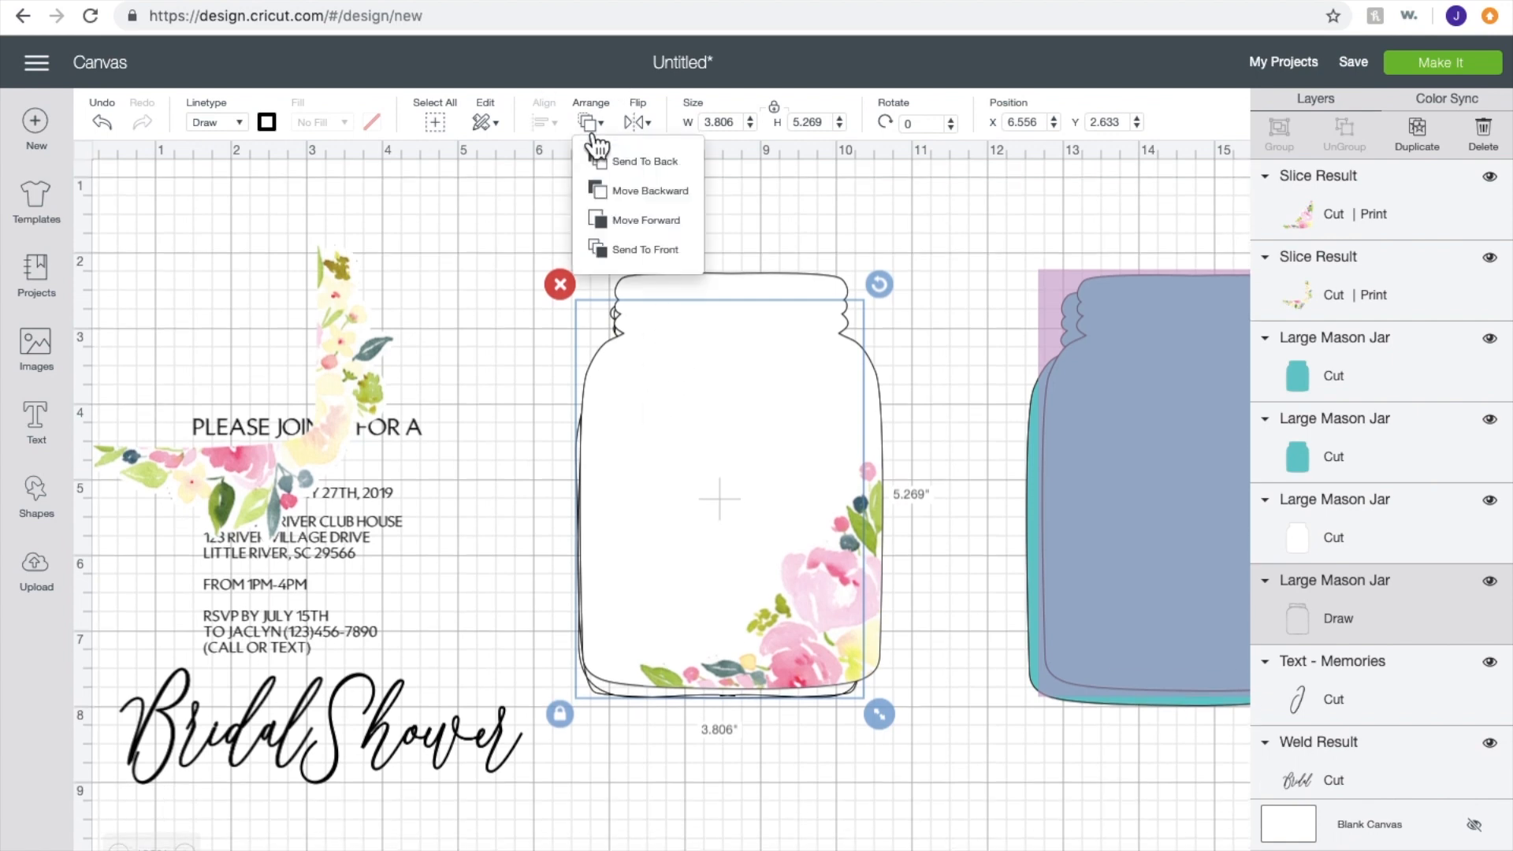
click(628, 230)
drag(744, 334, 755, 314)
click(982, 384)
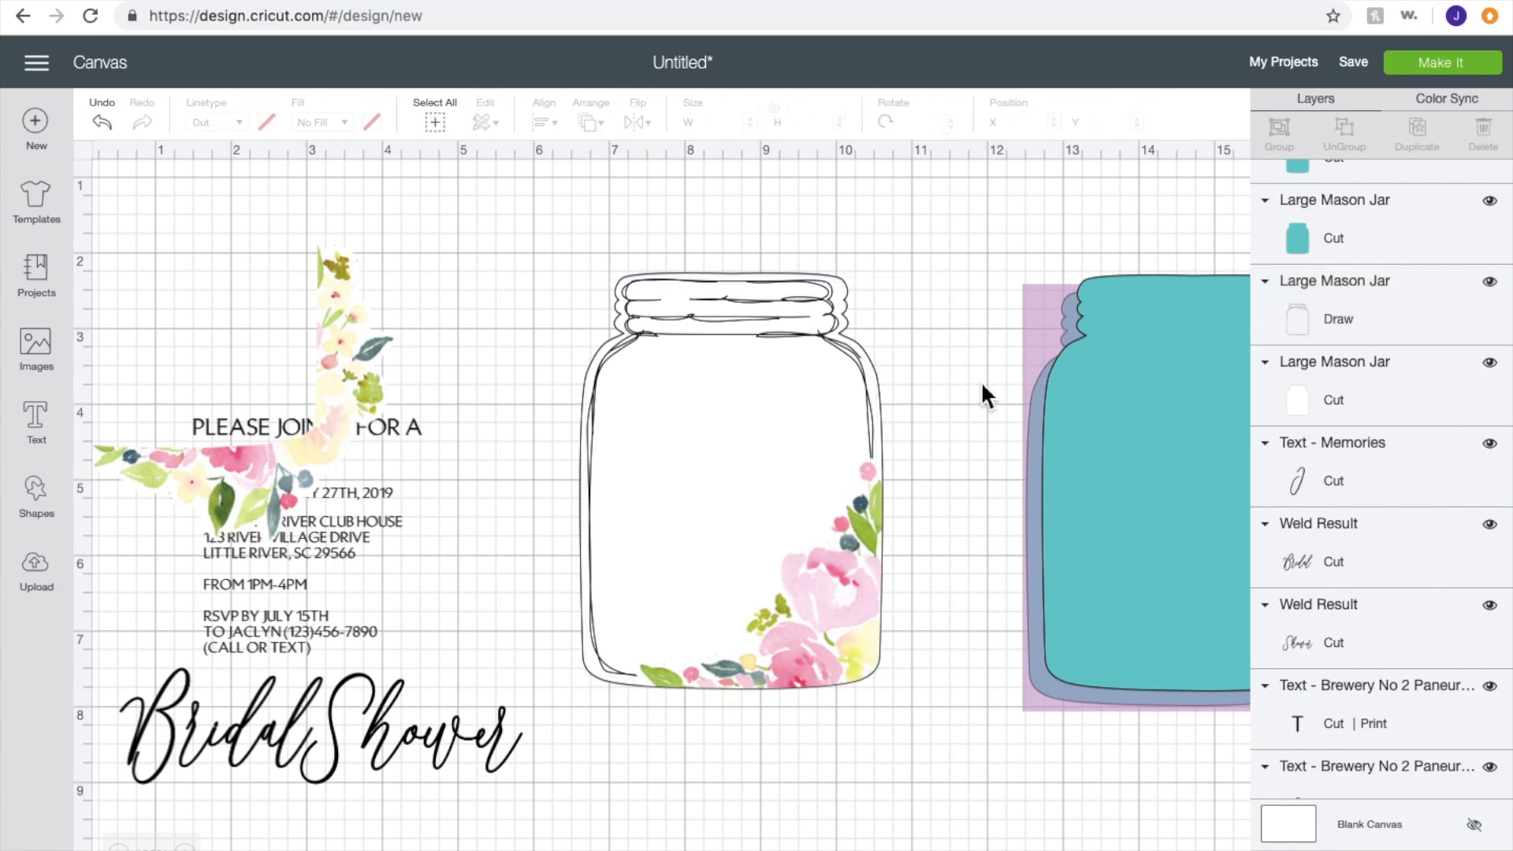
Step: Change the drawn jar outline's linetype to Cut with a Print fill
right_click(799, 305)
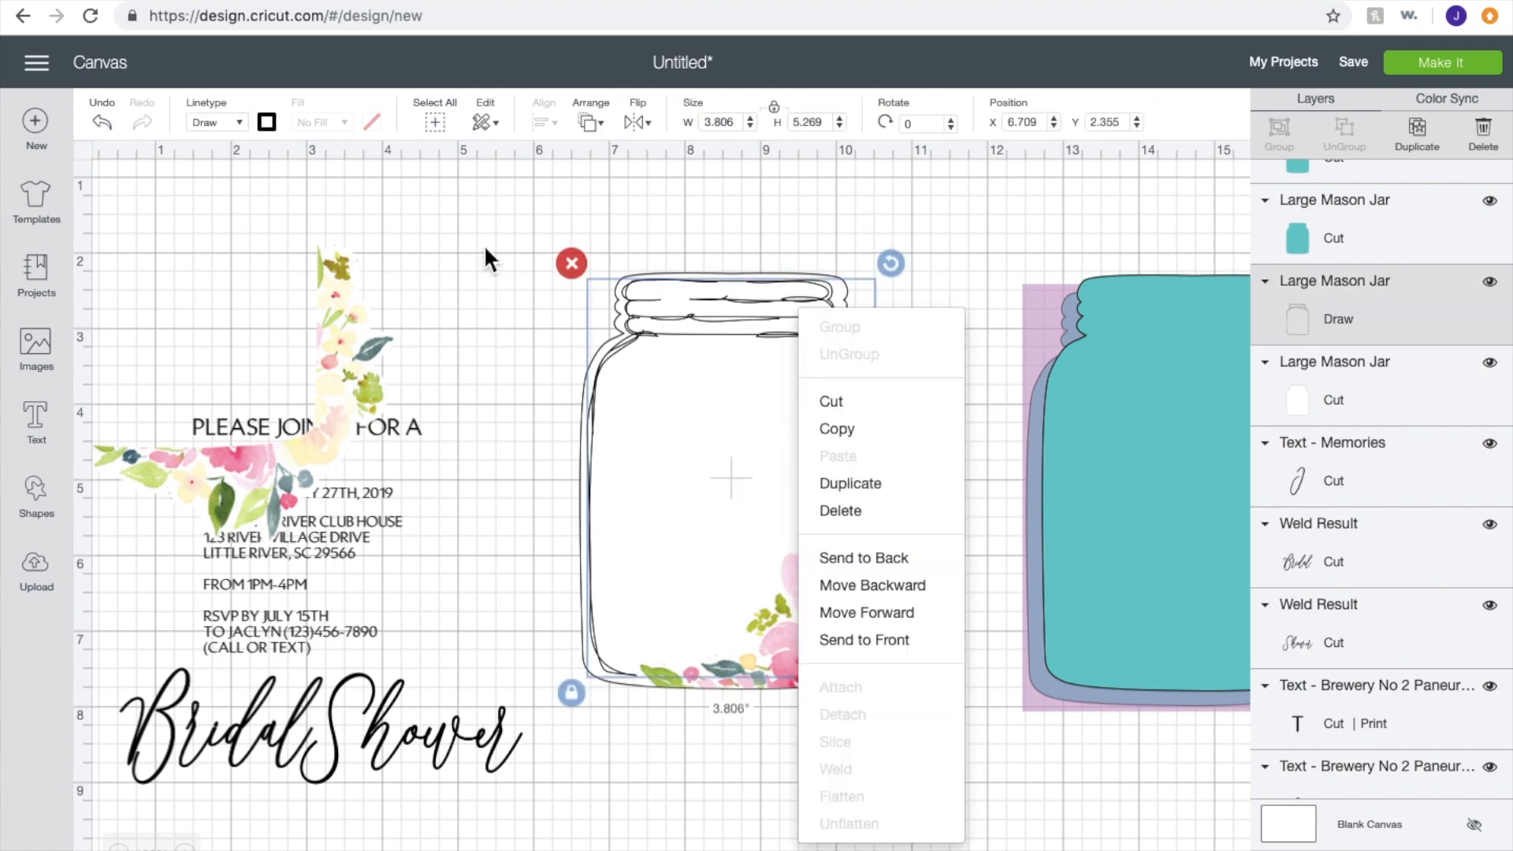
right_click(243, 125)
click(241, 129)
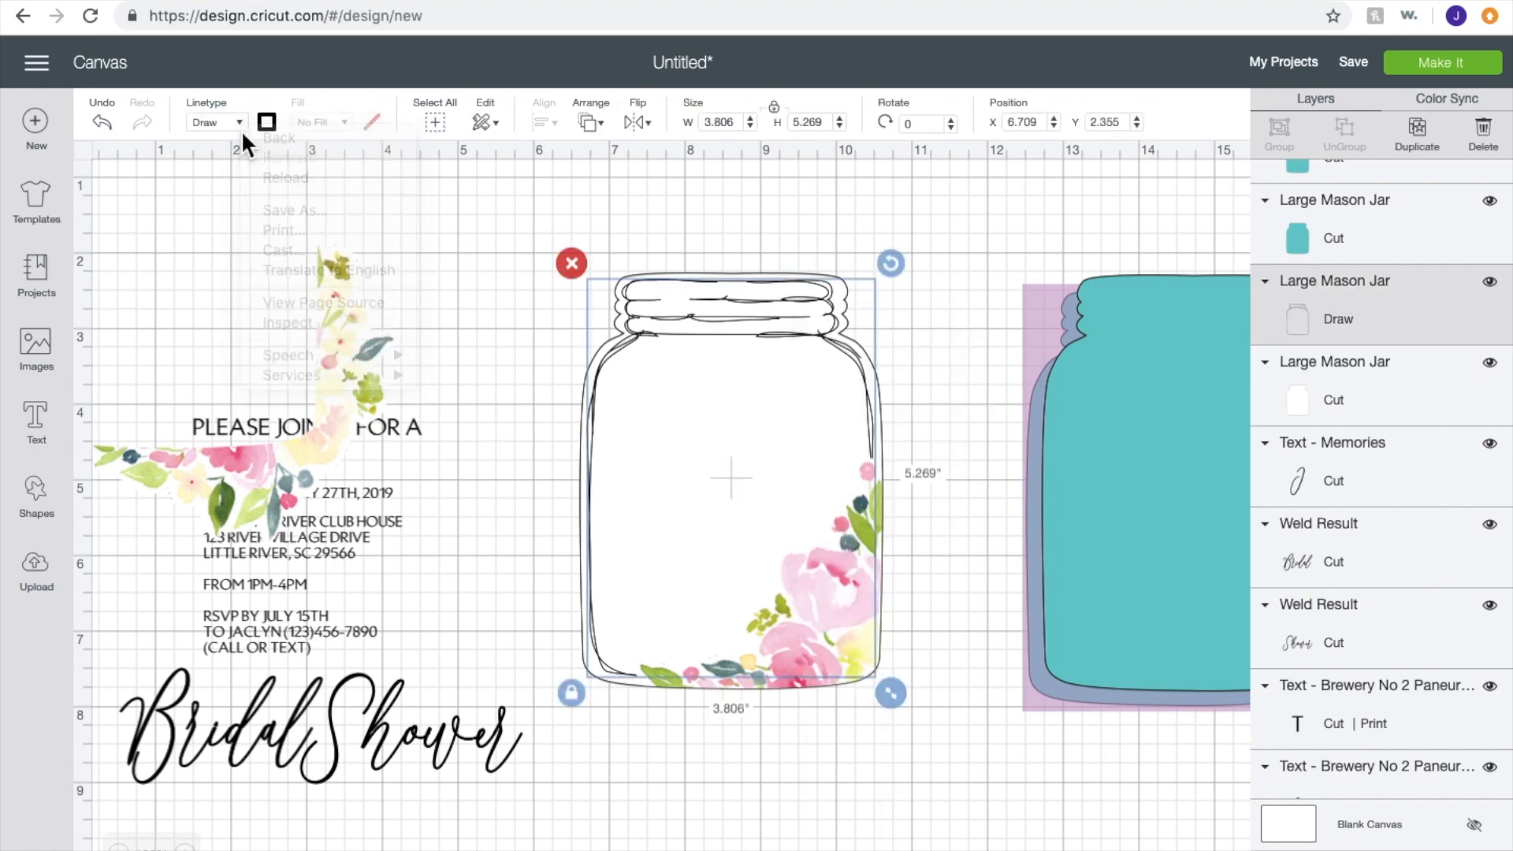
click(253, 152)
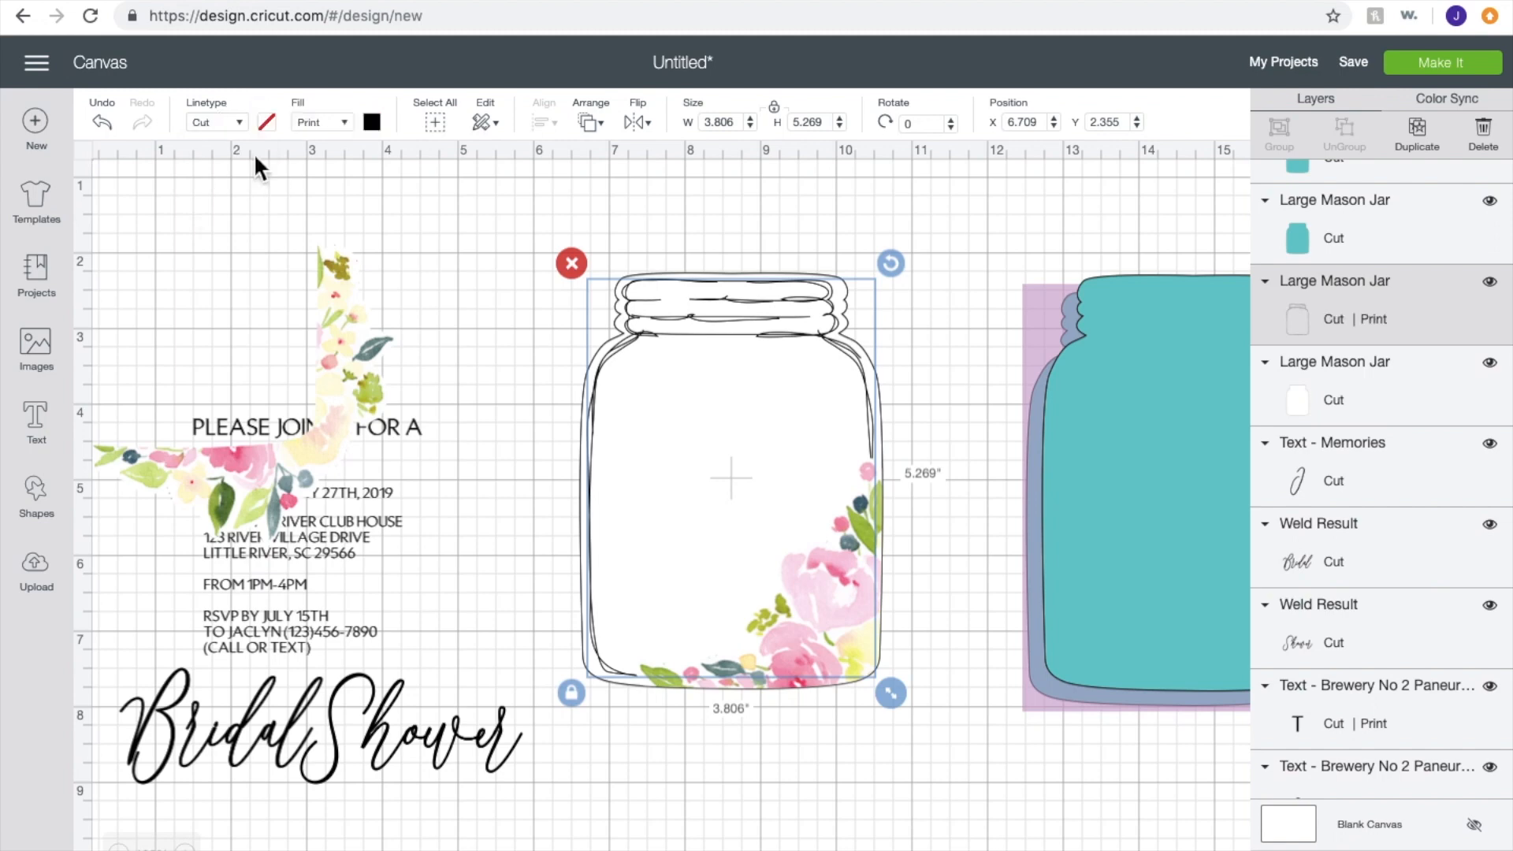
Step: Flatten the white jar, its outline and the corner flowers into one printable image
click(800, 232)
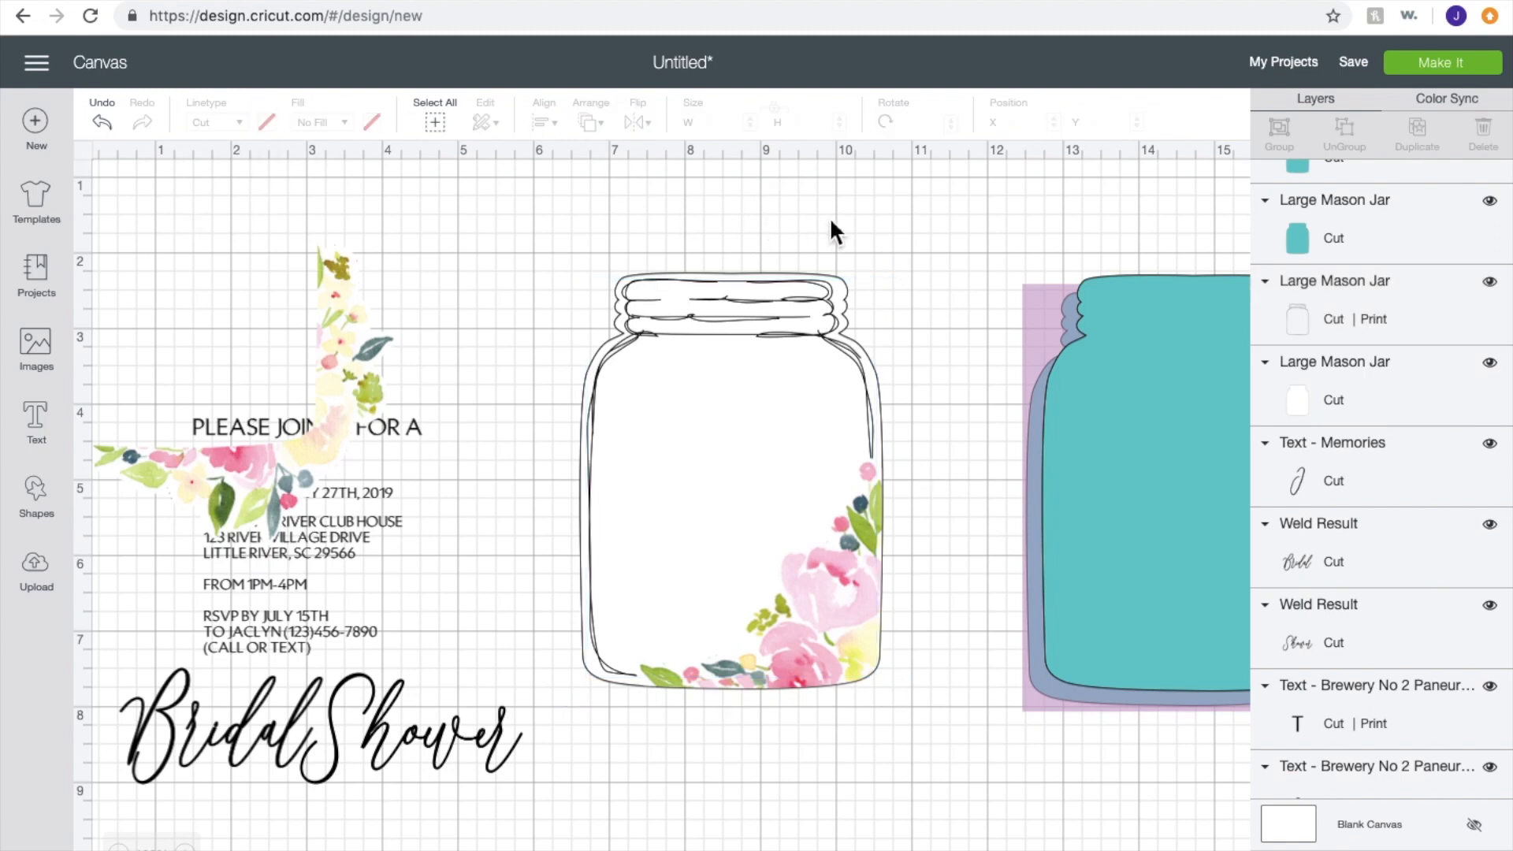
drag(873, 219, 613, 705)
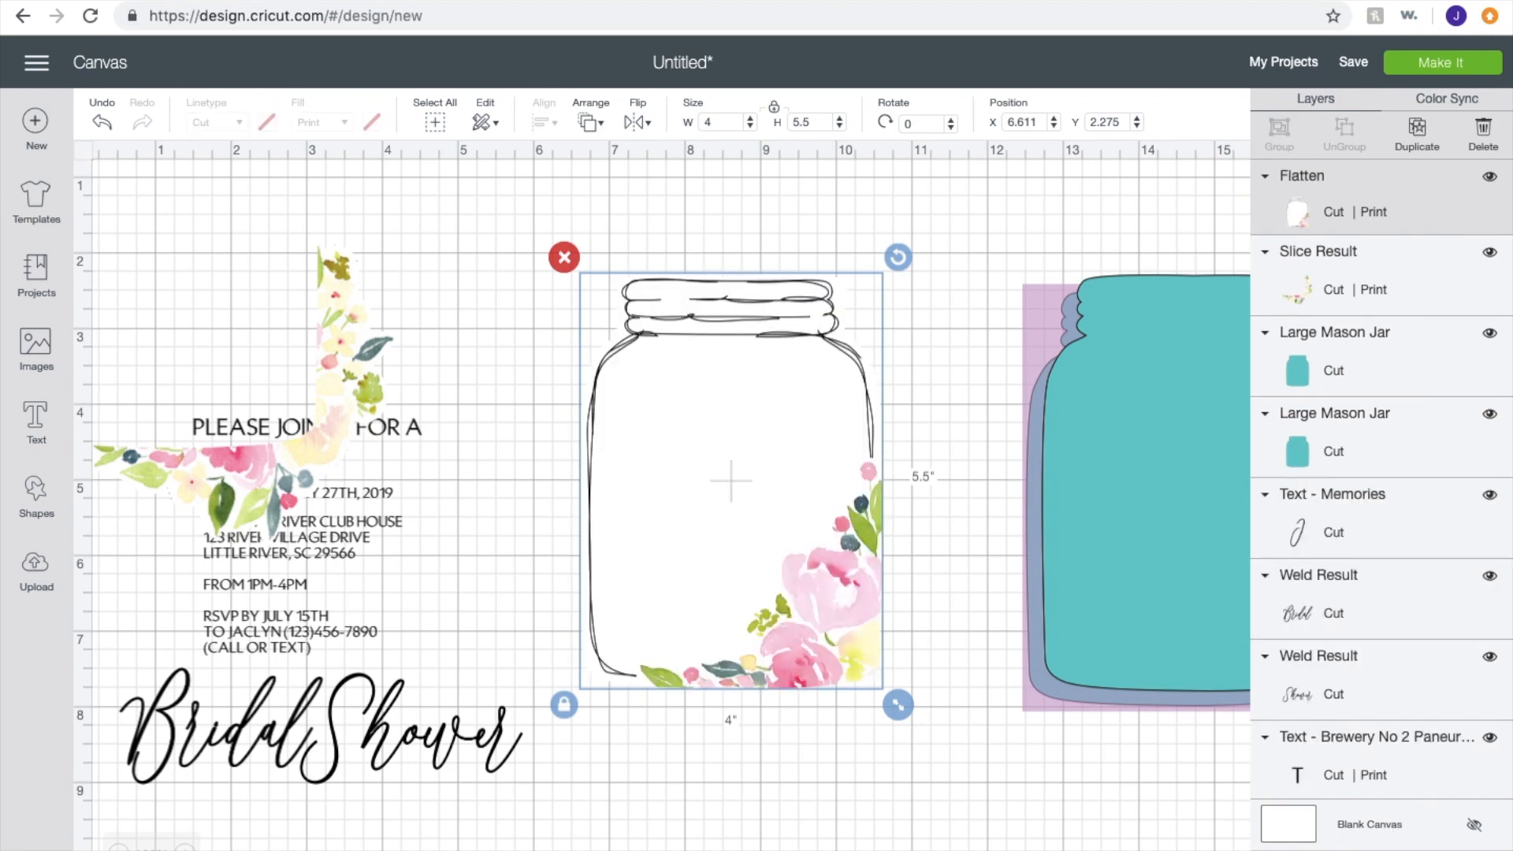
click(787, 807)
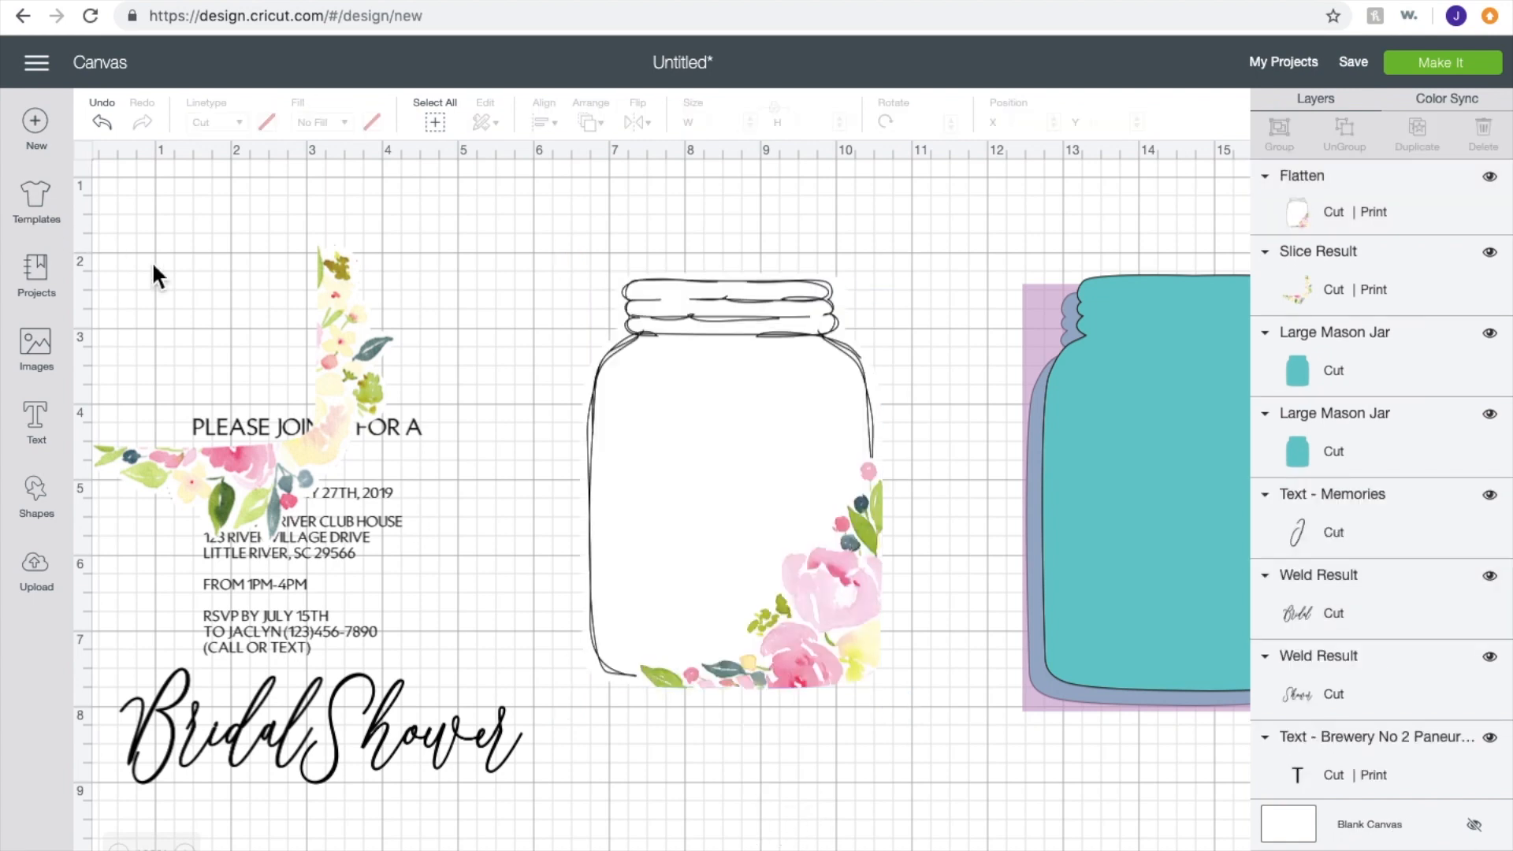
Step: Move the leftover floral piece off the invitation text onto the teal jars and shift the flattened jar slightly toward the text
drag(320, 343, 1102, 339)
drag(1024, 304, 1241, 396)
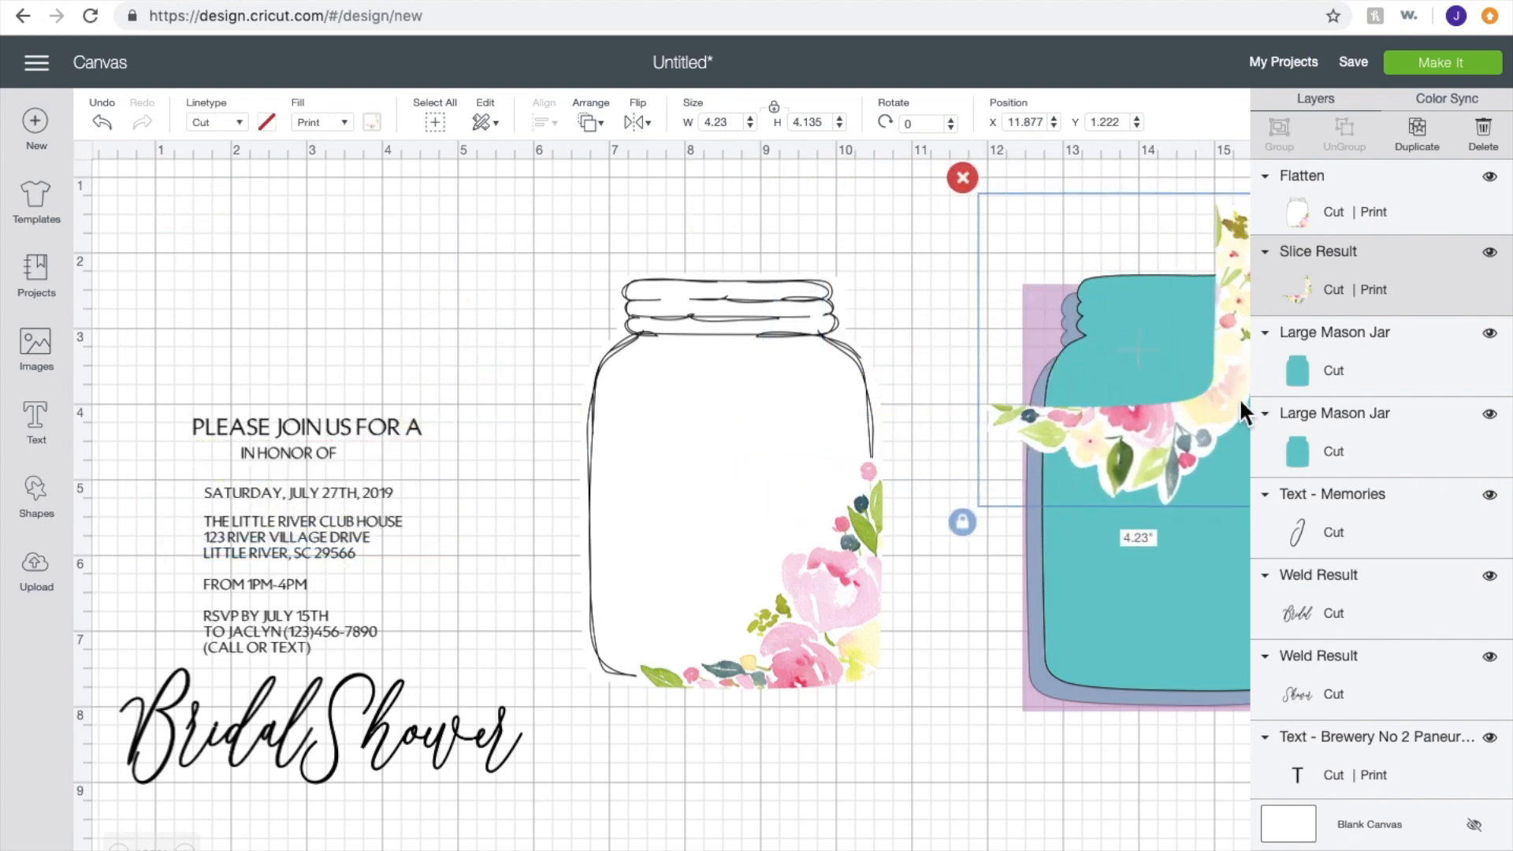
click(890, 305)
drag(803, 404, 769, 366)
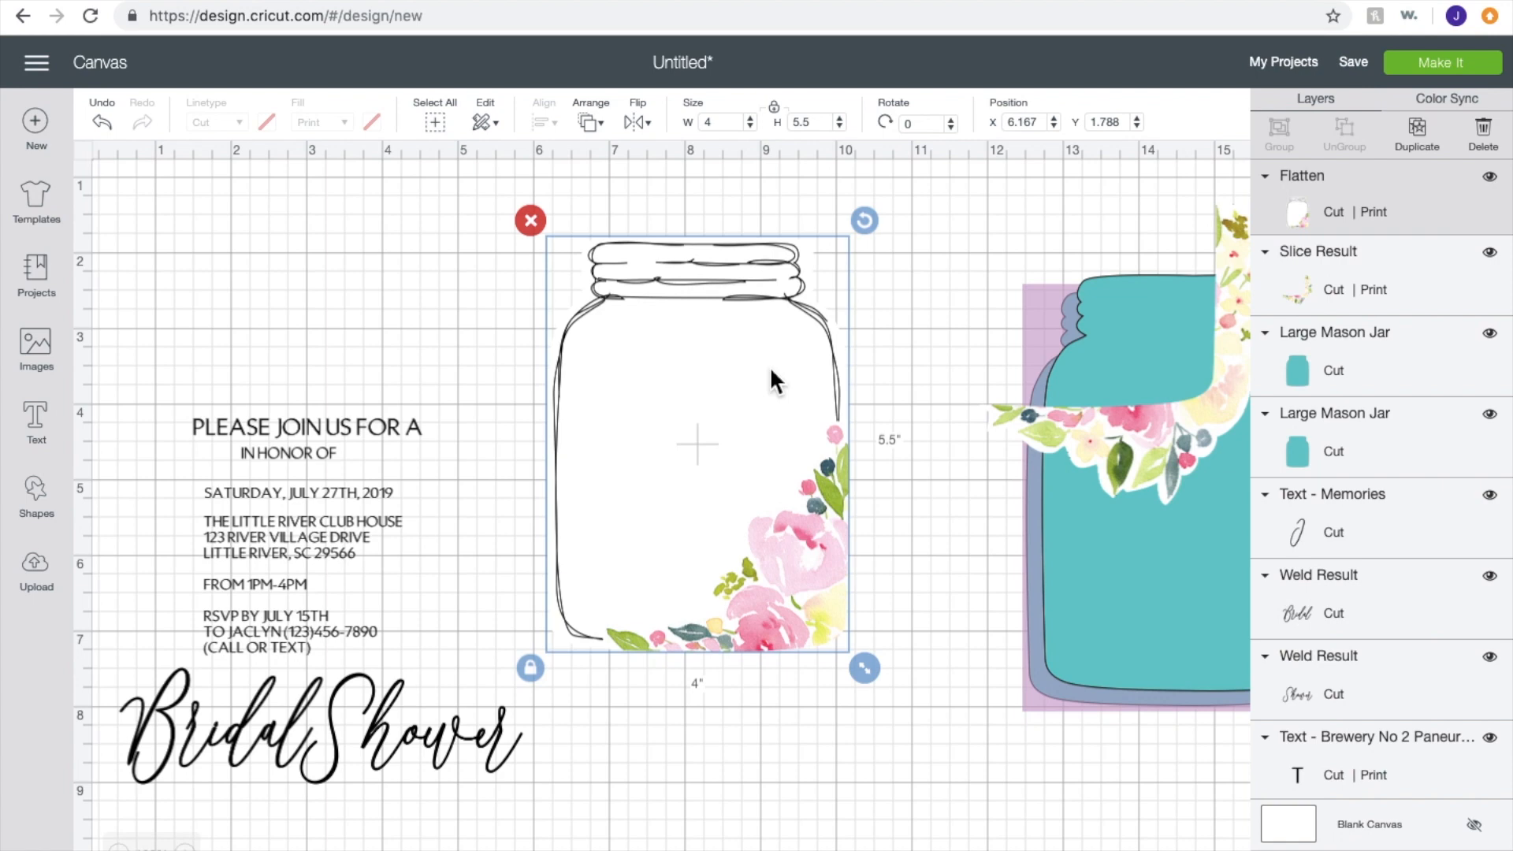
right_click(329, 418)
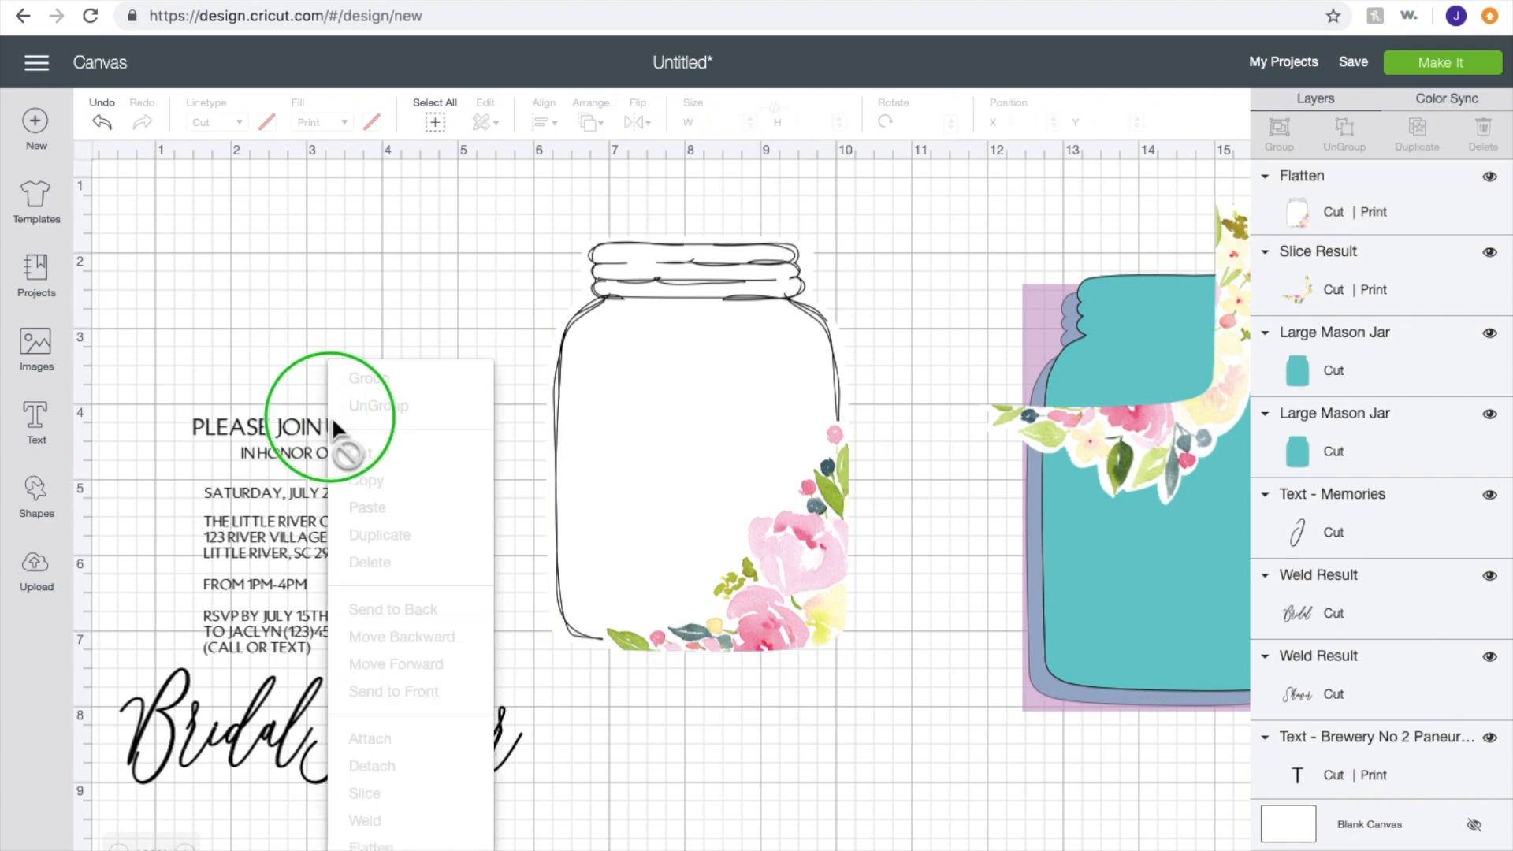
click(278, 304)
click(616, 248)
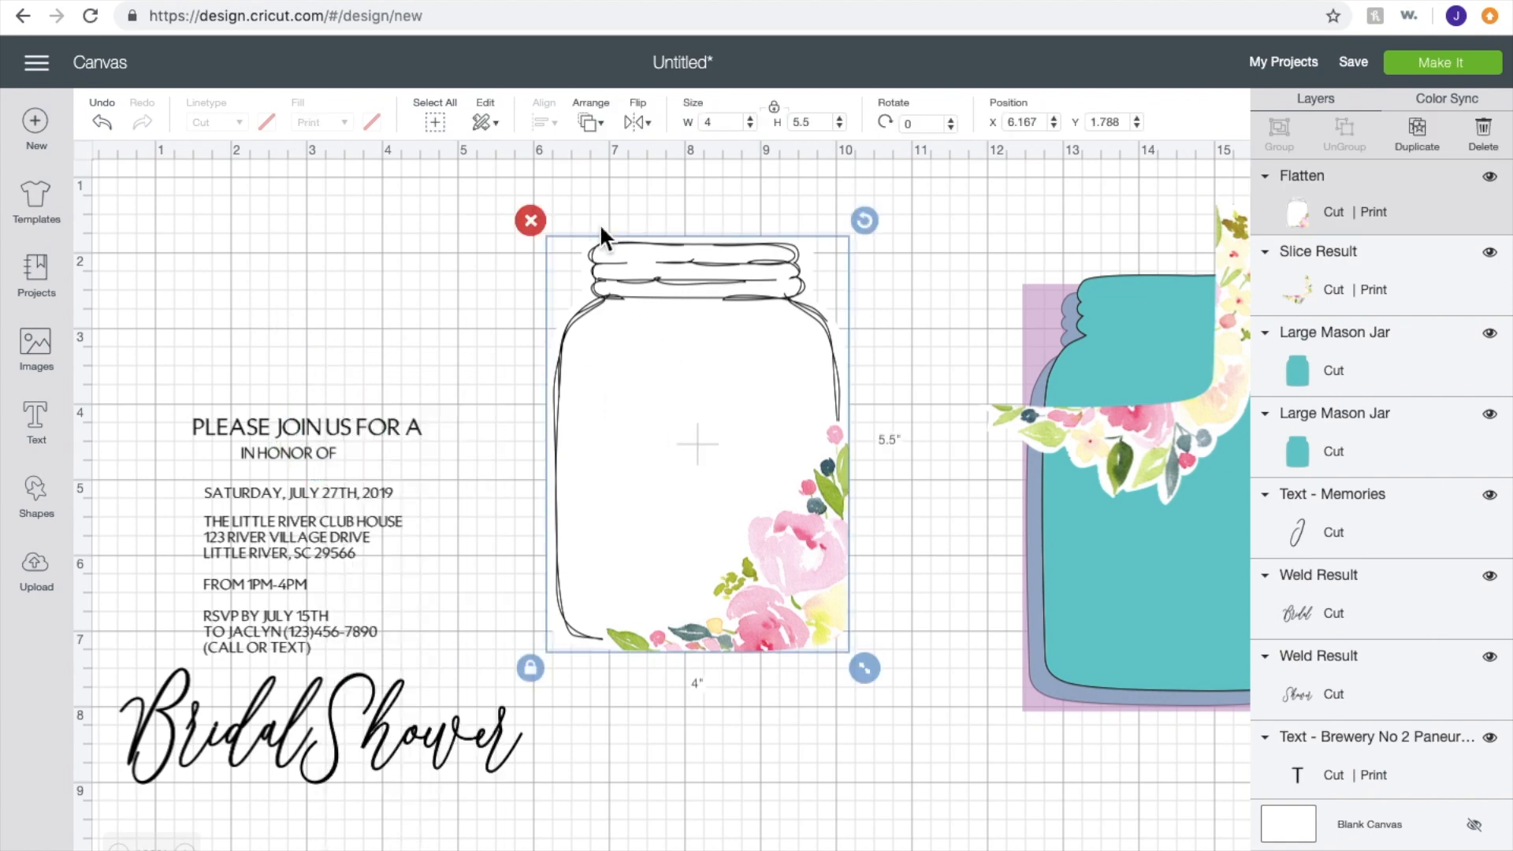
Step: Send all the invitation text lines and the Bridal Shower lettering to the front of the layer order
click(298, 424)
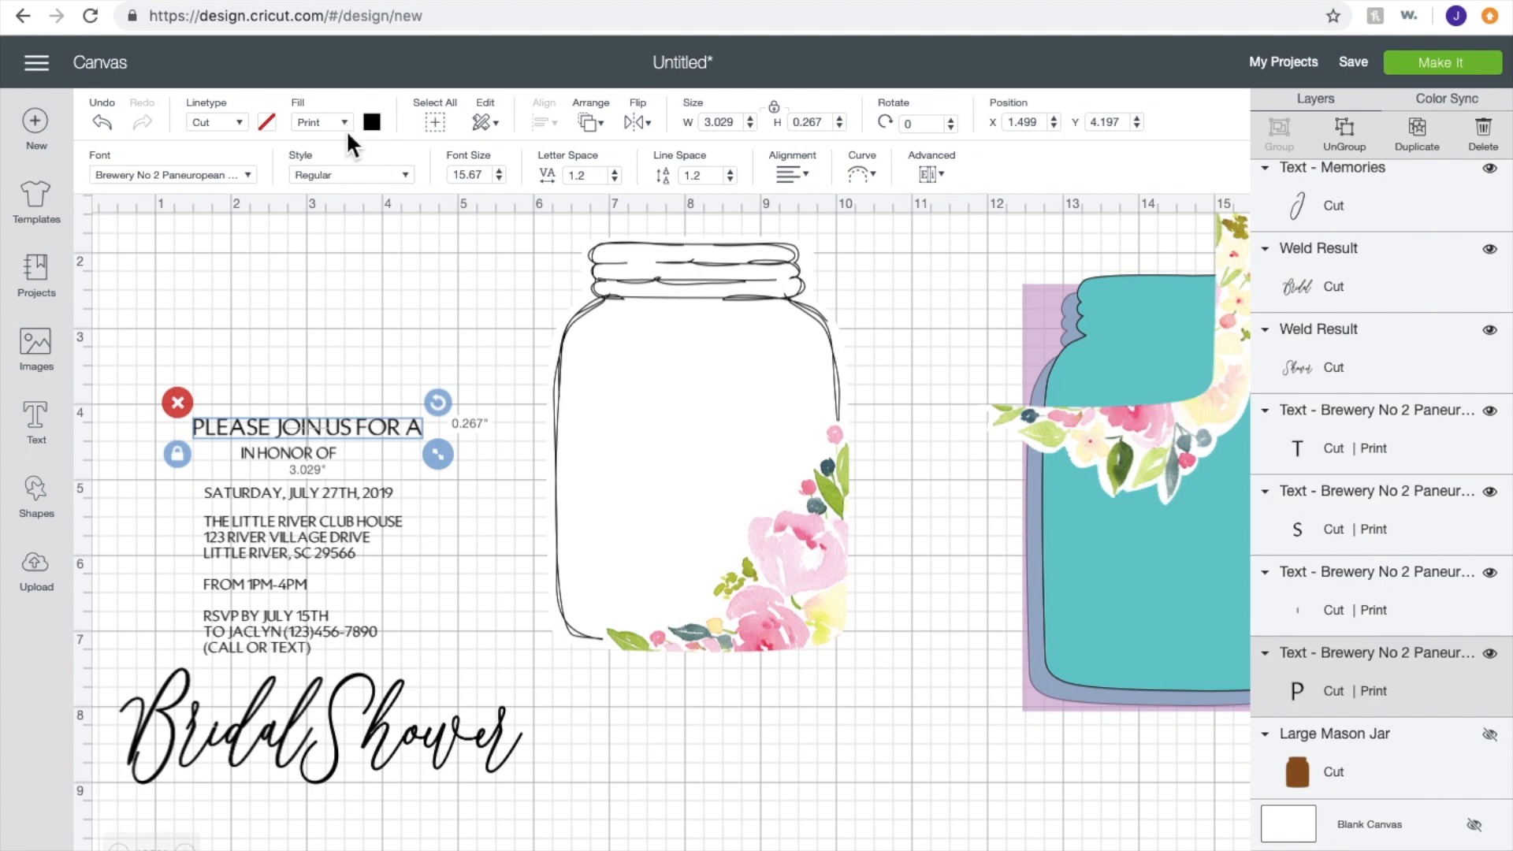
mouse_move(347, 427)
mouse_down()
mouse_move(601, 369)
mouse_move(671, 372)
mouse_move(526, 358)
mouse_move(332, 402)
mouse_up()
drag(447, 316, 196, 795)
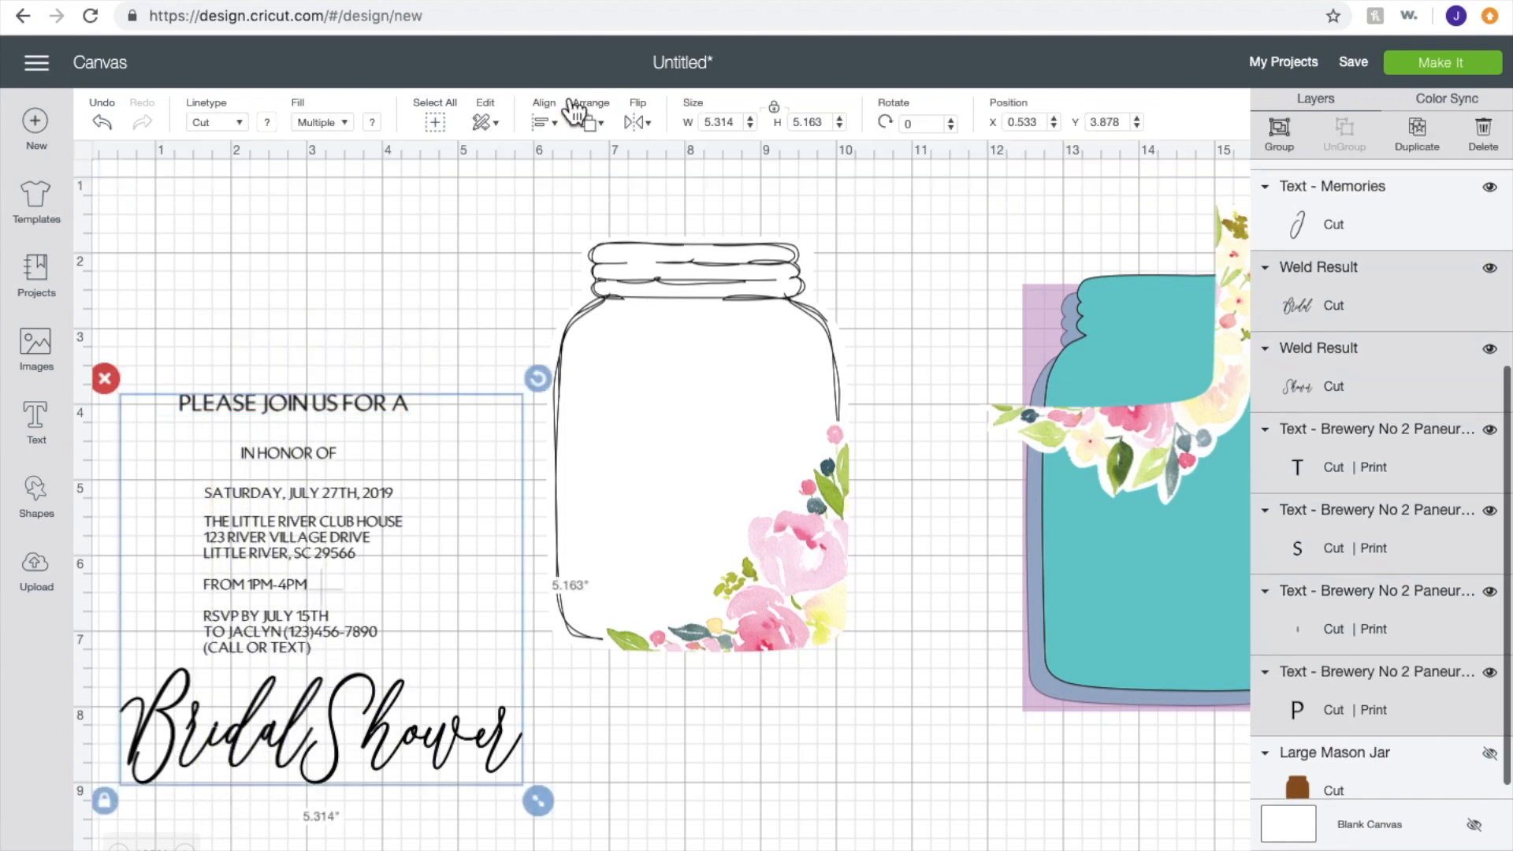
click(592, 122)
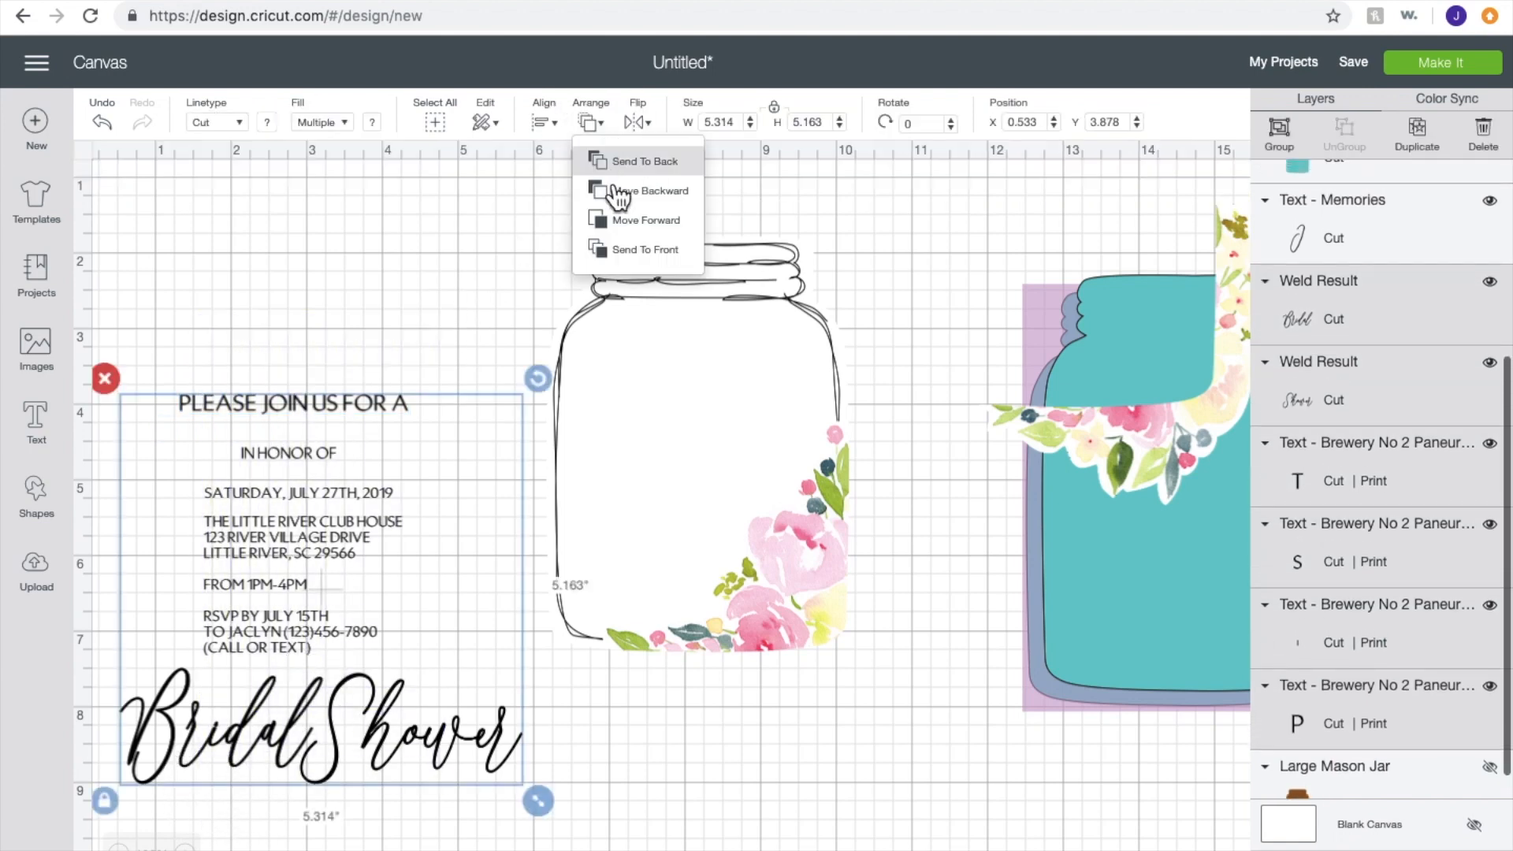
click(625, 251)
click(371, 356)
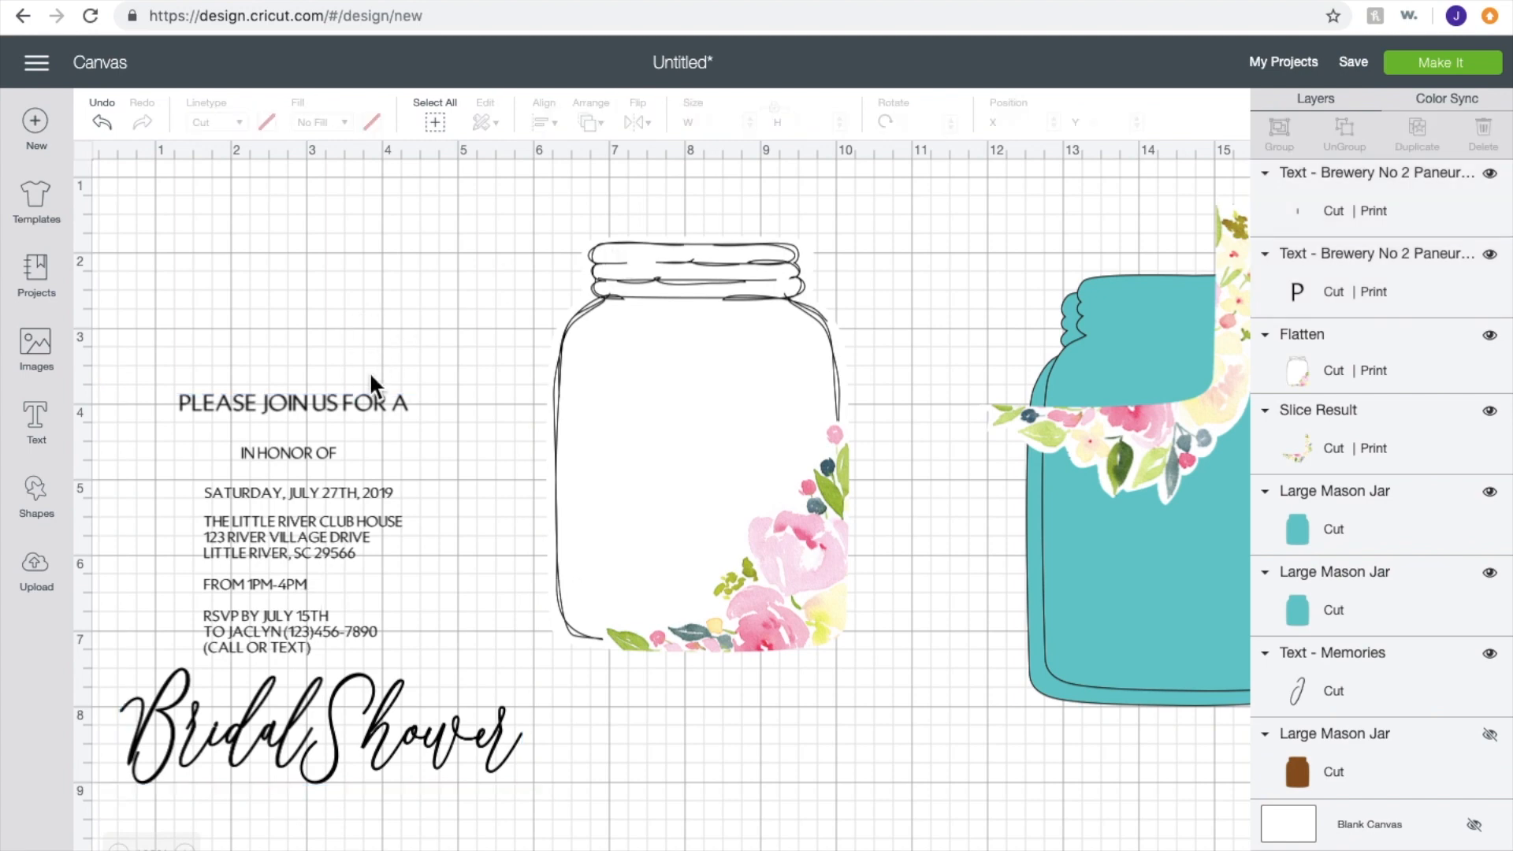
Step: Scale down the "PLEASE JOIN US FOR A" line and center it just below the jar's neck
drag(359, 403, 786, 351)
drag(710, 324, 683, 335)
click(845, 361)
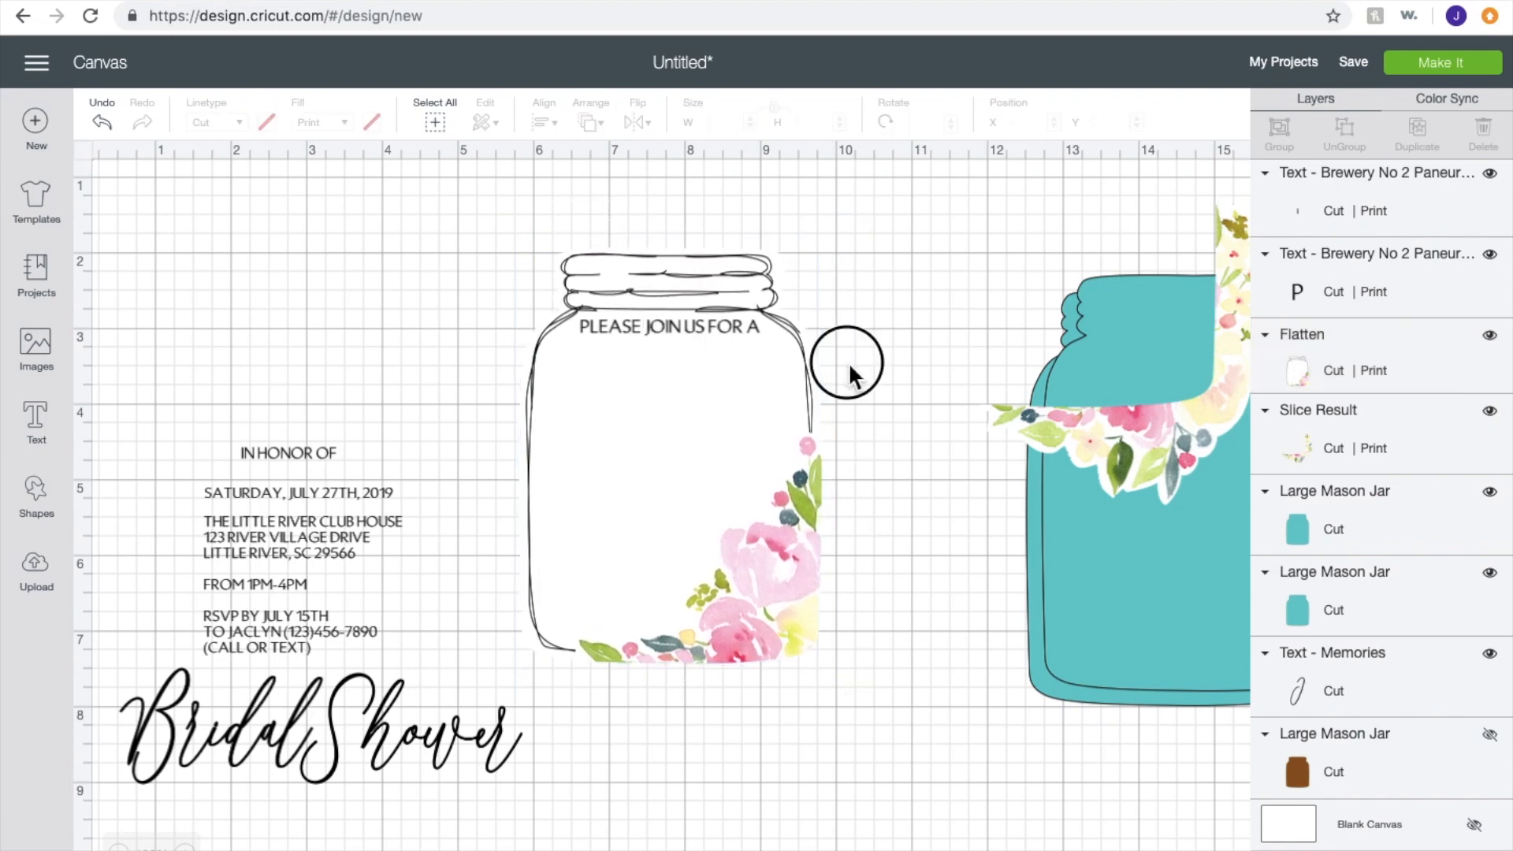
click(622, 436)
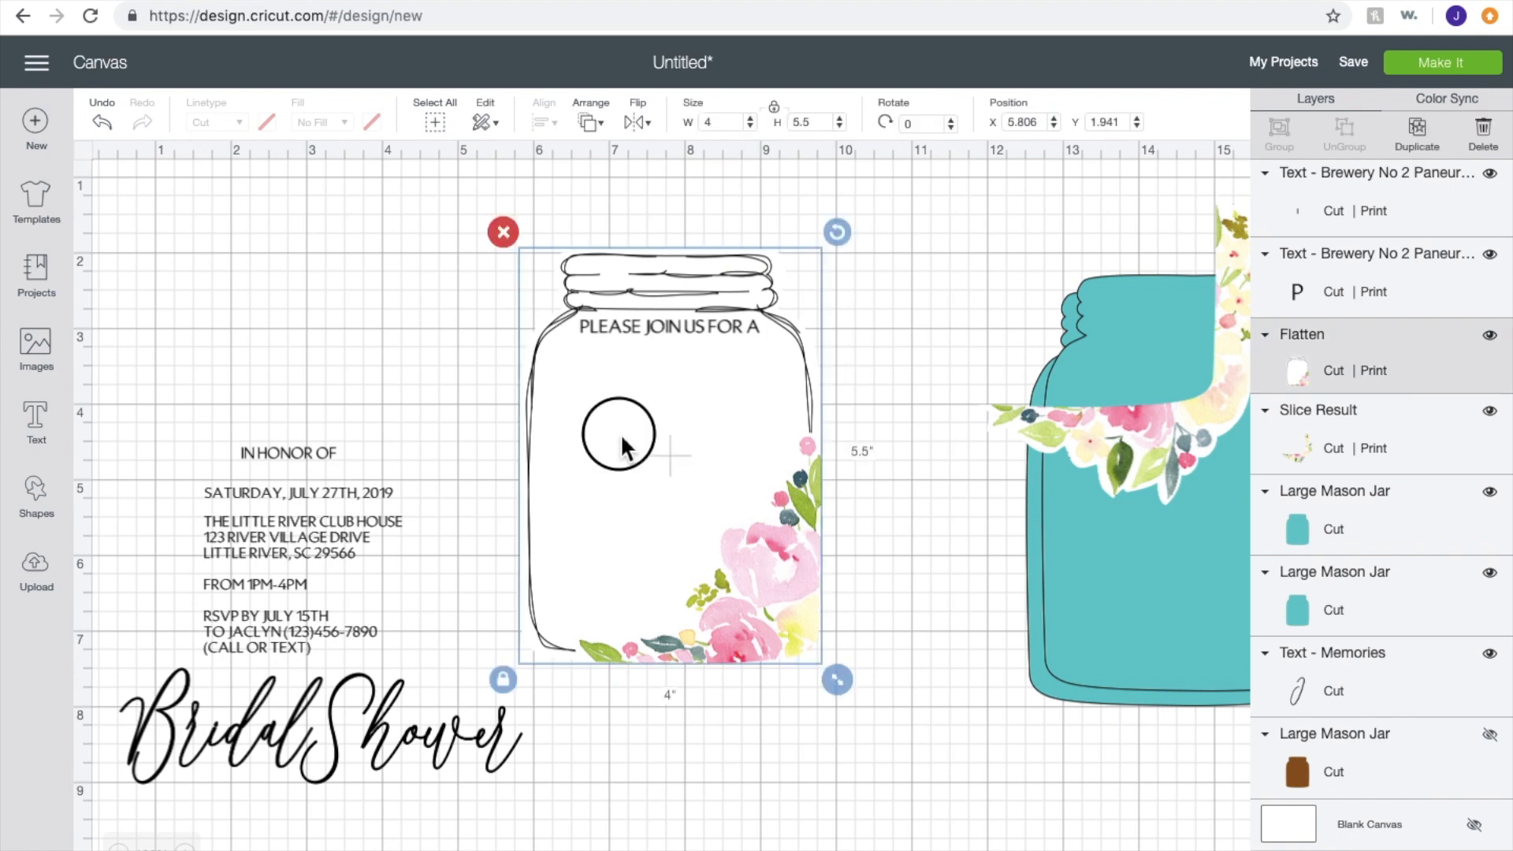
Step: Move the "Bridal" and "Shower" words below the jar with a clear gap between them and select both
click(392, 404)
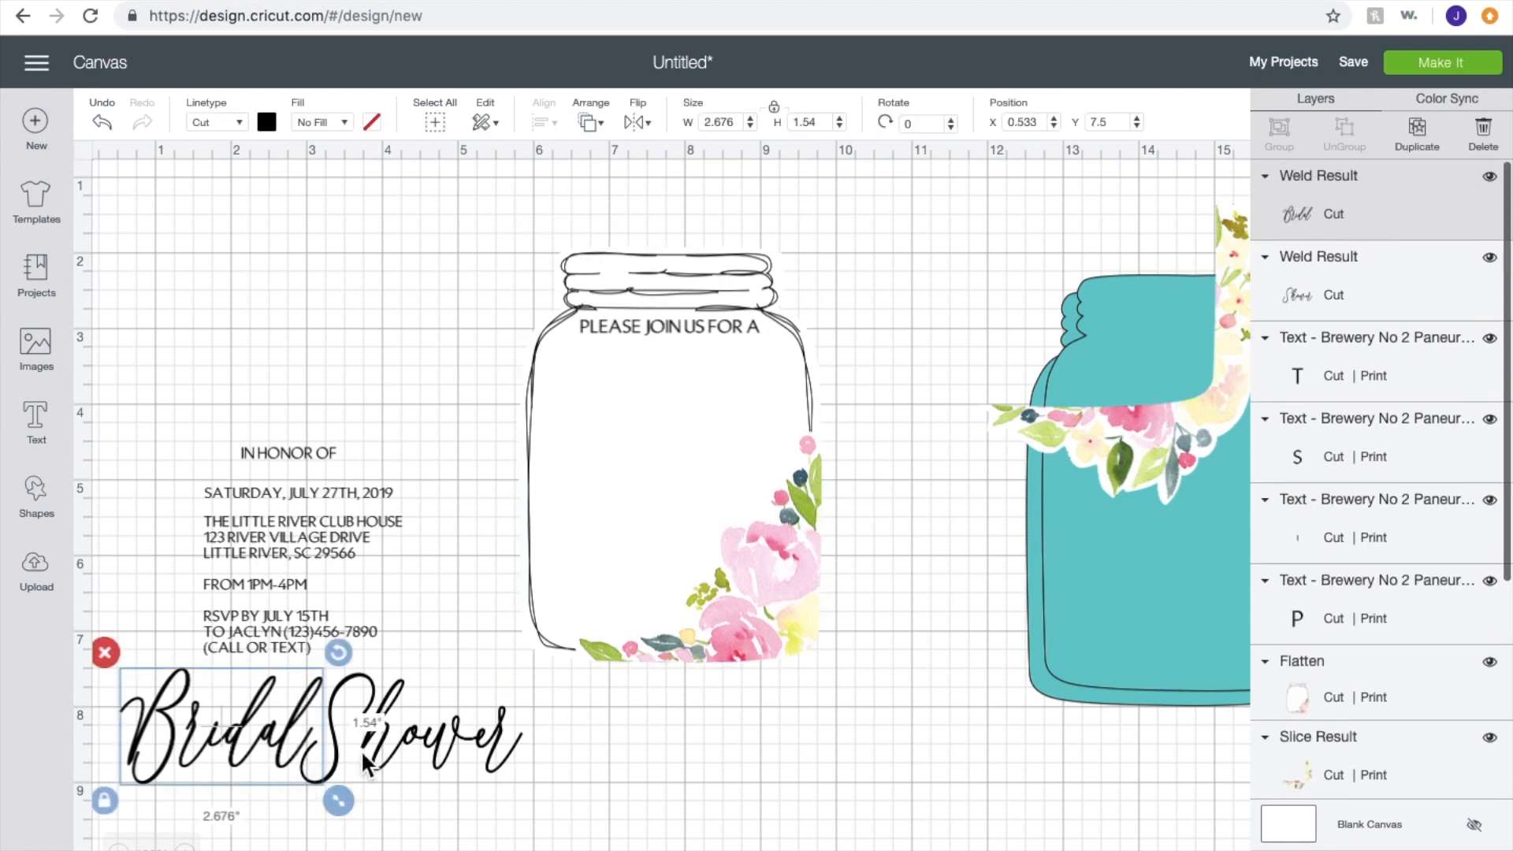
click(398, 753)
drag(398, 753, 715, 753)
drag(197, 720, 484, 736)
drag(690, 755, 724, 763)
drag(898, 758, 340, 820)
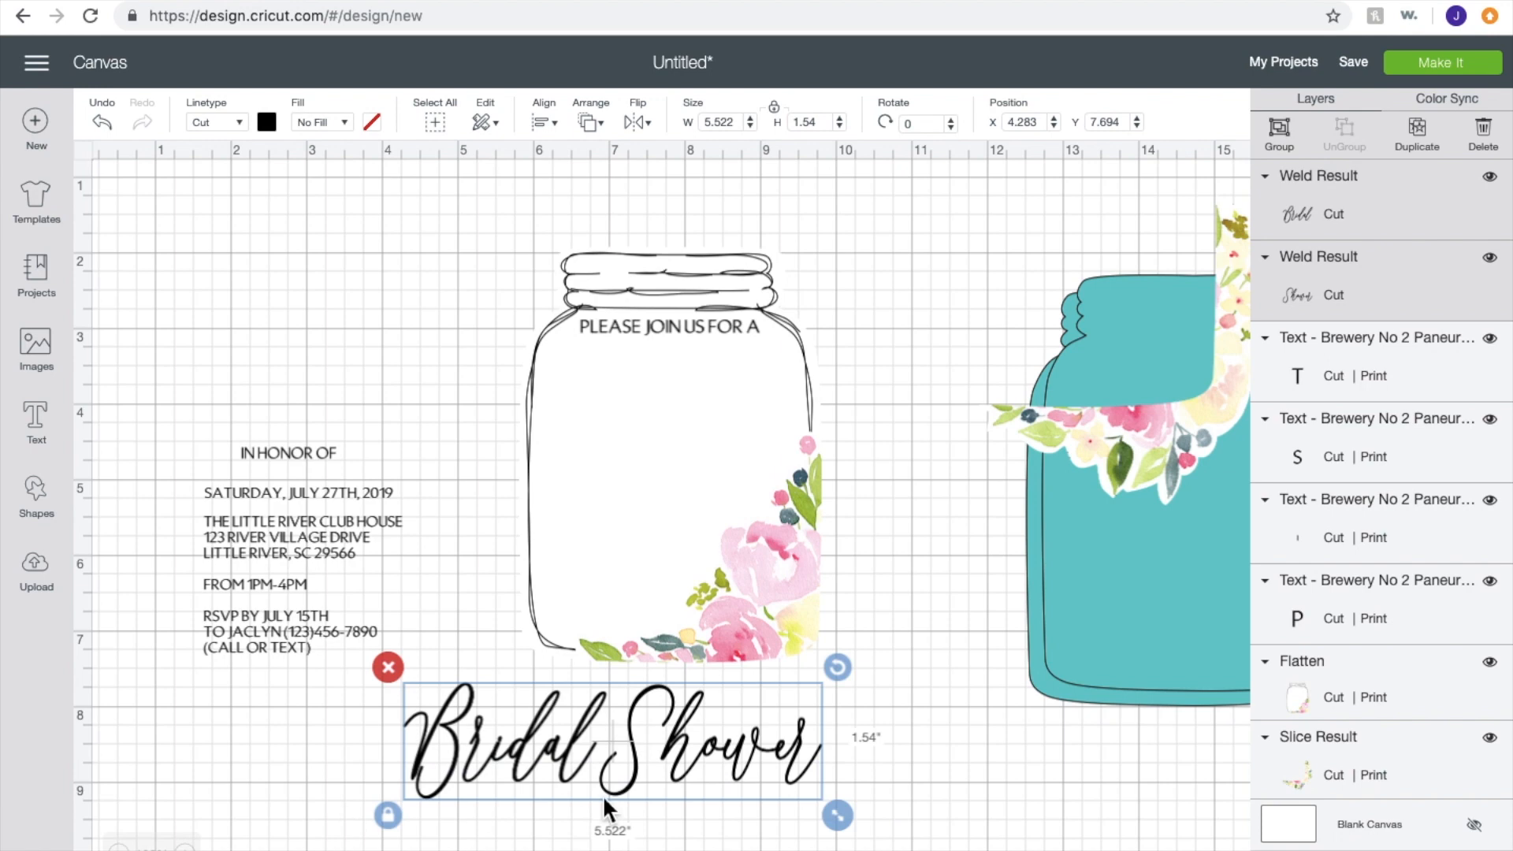
Step: Scale the Bridal Shower lettering to about 3.3 in wide and place it inside the jar under the first text line
drag(837, 815, 707, 834)
drag(557, 749, 684, 408)
drag(837, 438, 807, 428)
drag(668, 377, 673, 372)
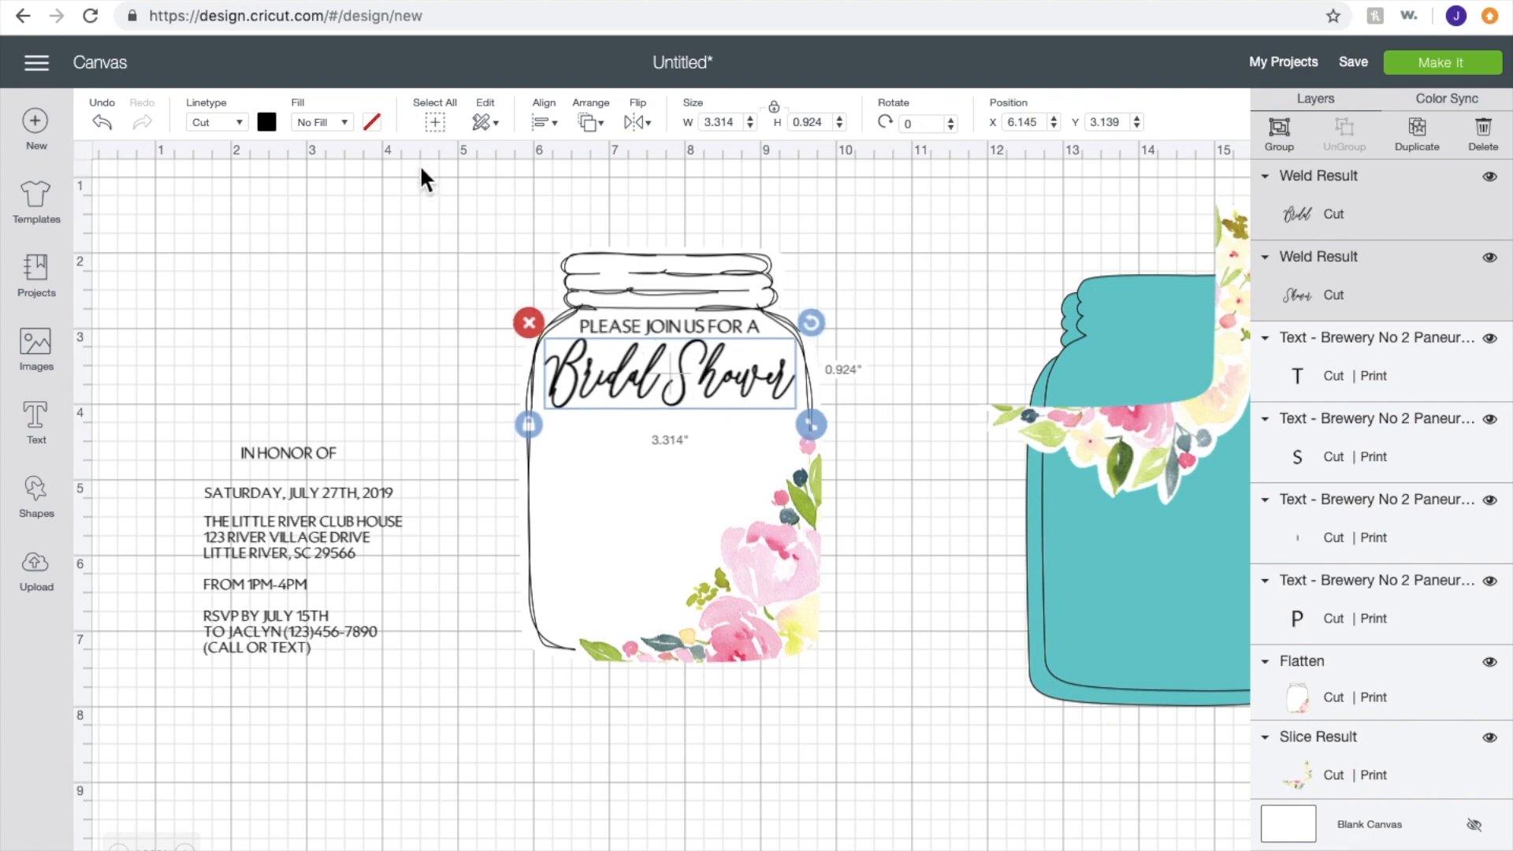
Step: Set the Bridal Shower lettering's fill to Print and color it magenta, #AF0D8F
click(336, 119)
click(336, 173)
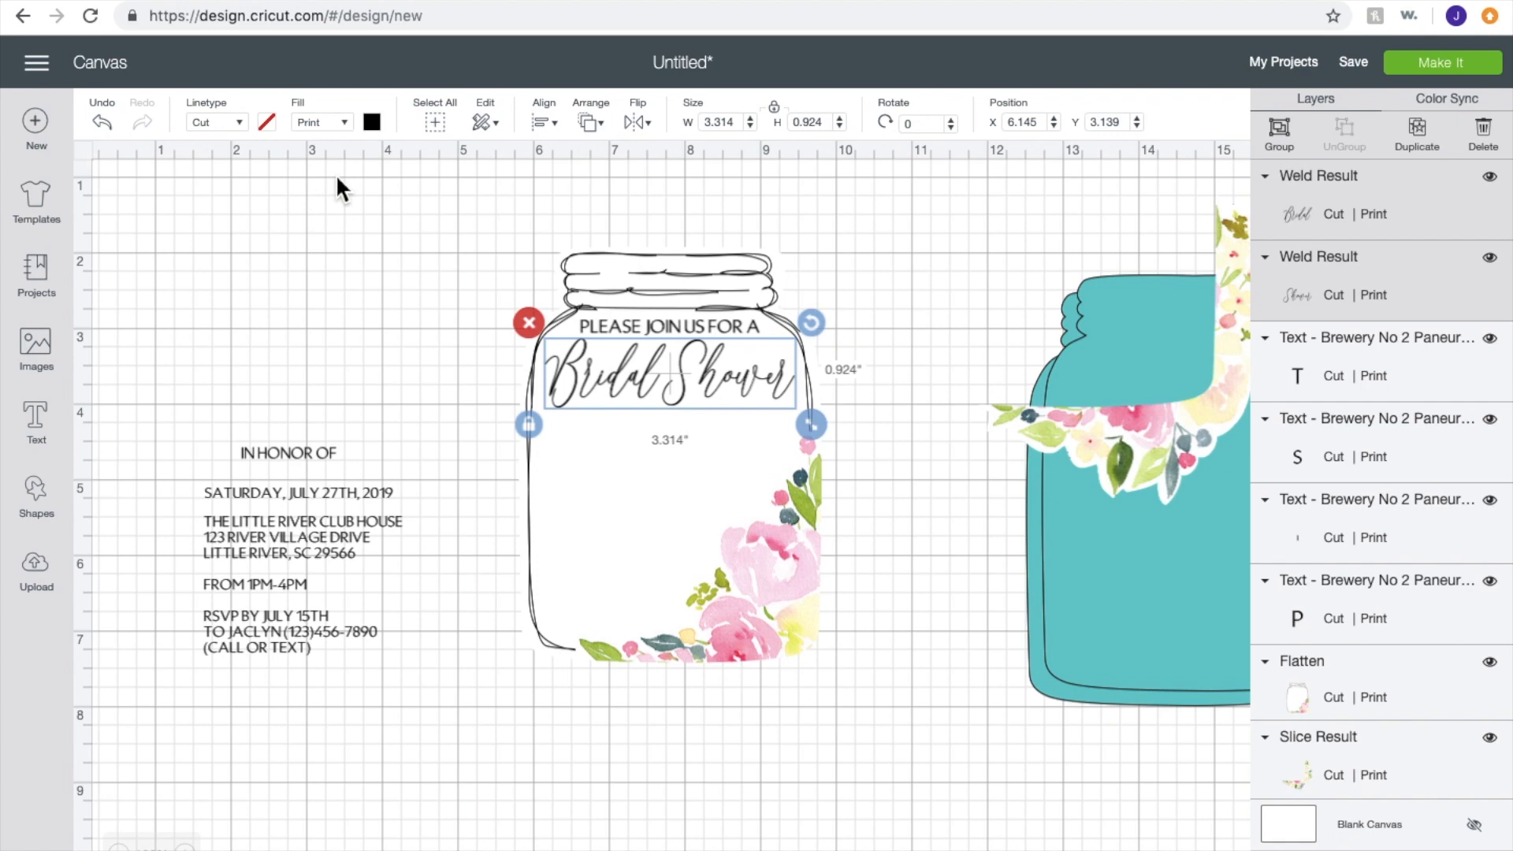
click(379, 126)
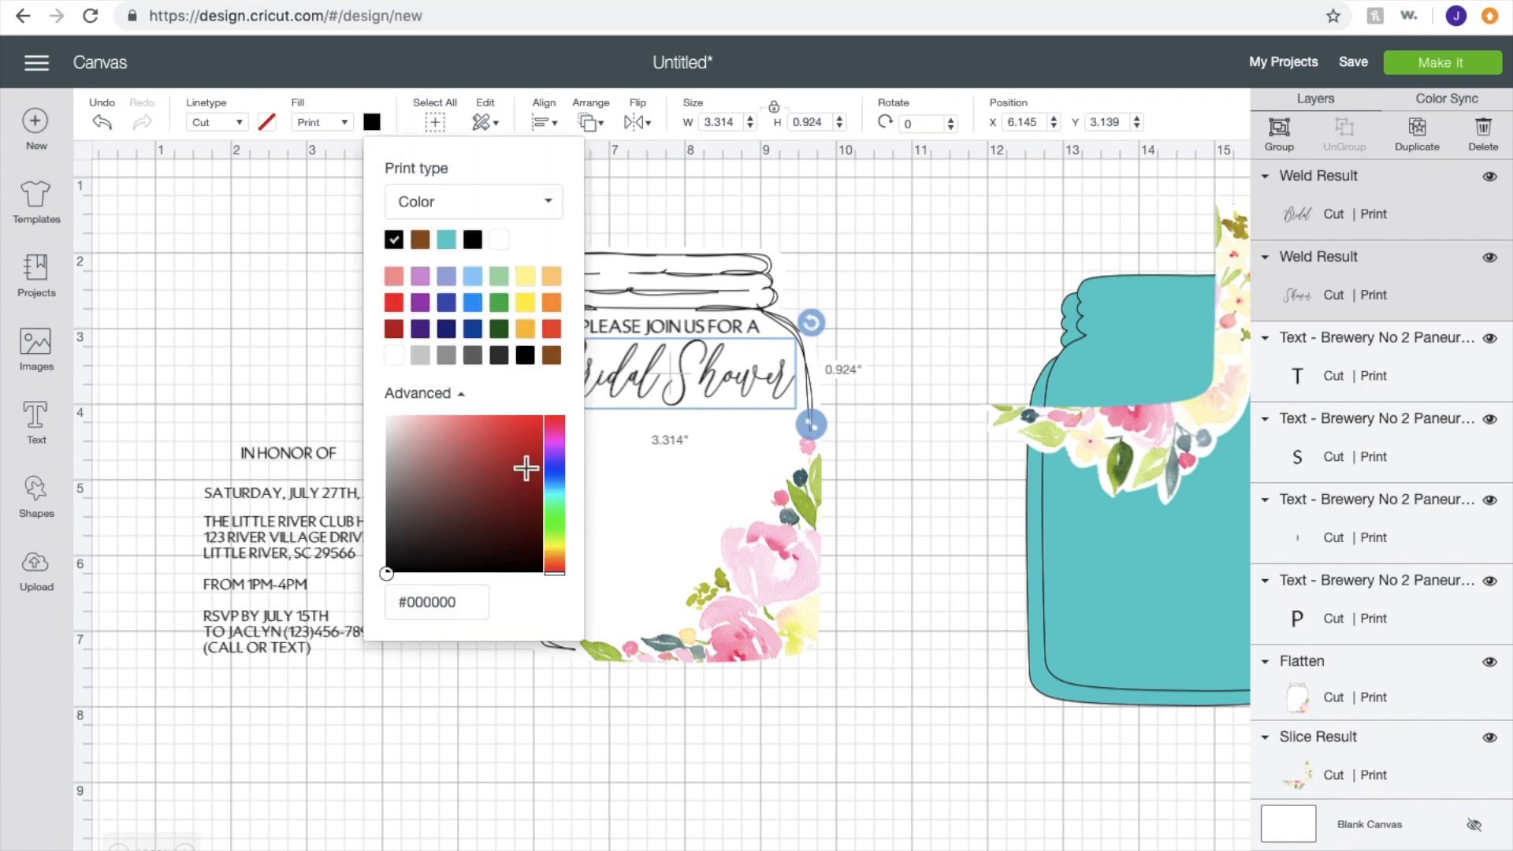
mouse_move(557, 439)
mouse_down()
mouse_move(559, 451)
mouse_move(537, 426)
mouse_move(539, 471)
mouse_up()
click(533, 429)
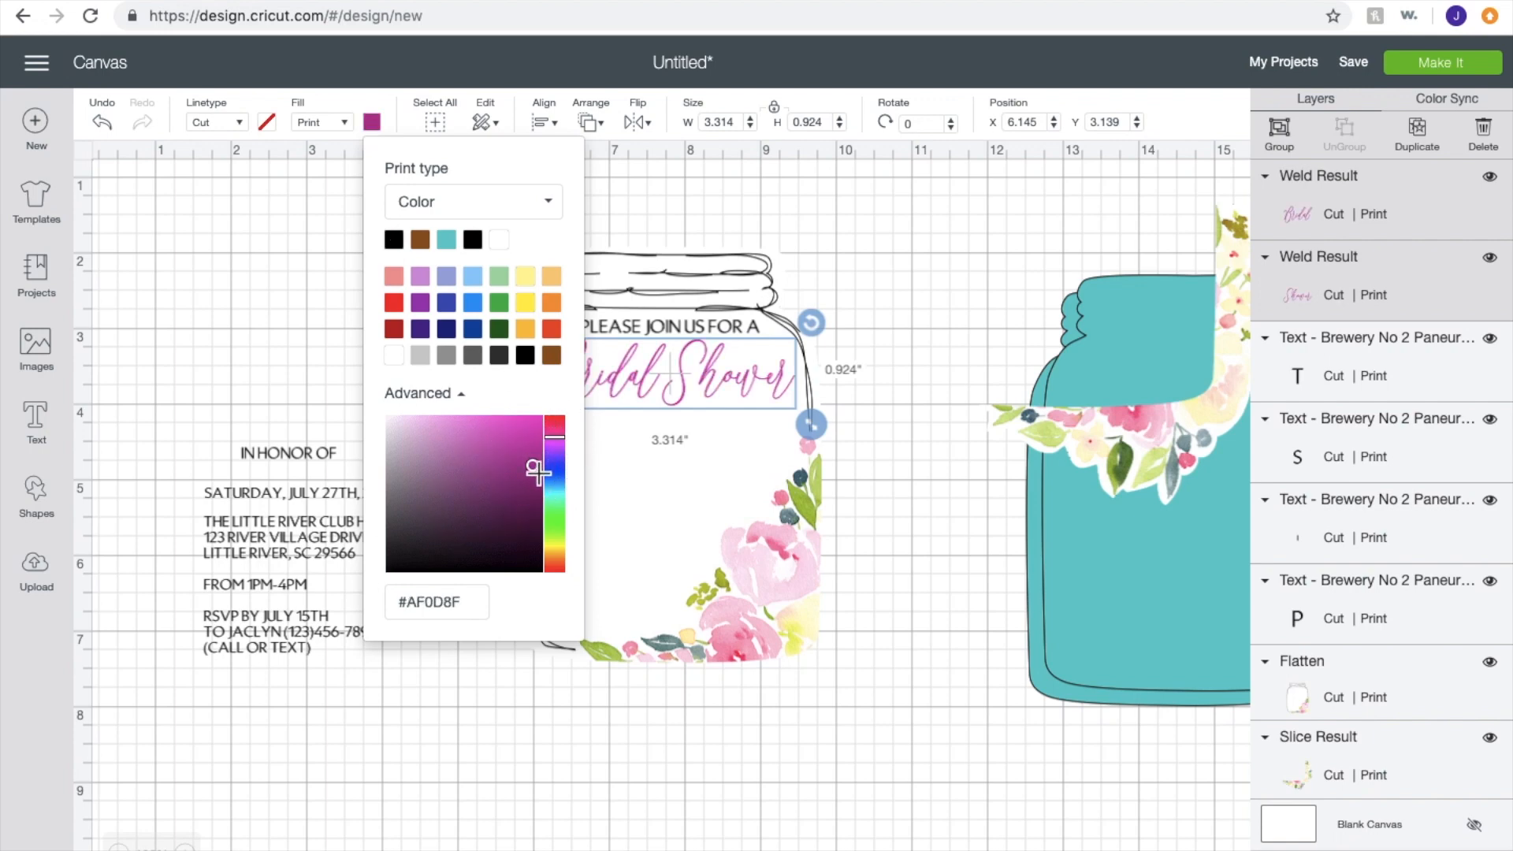
click(889, 457)
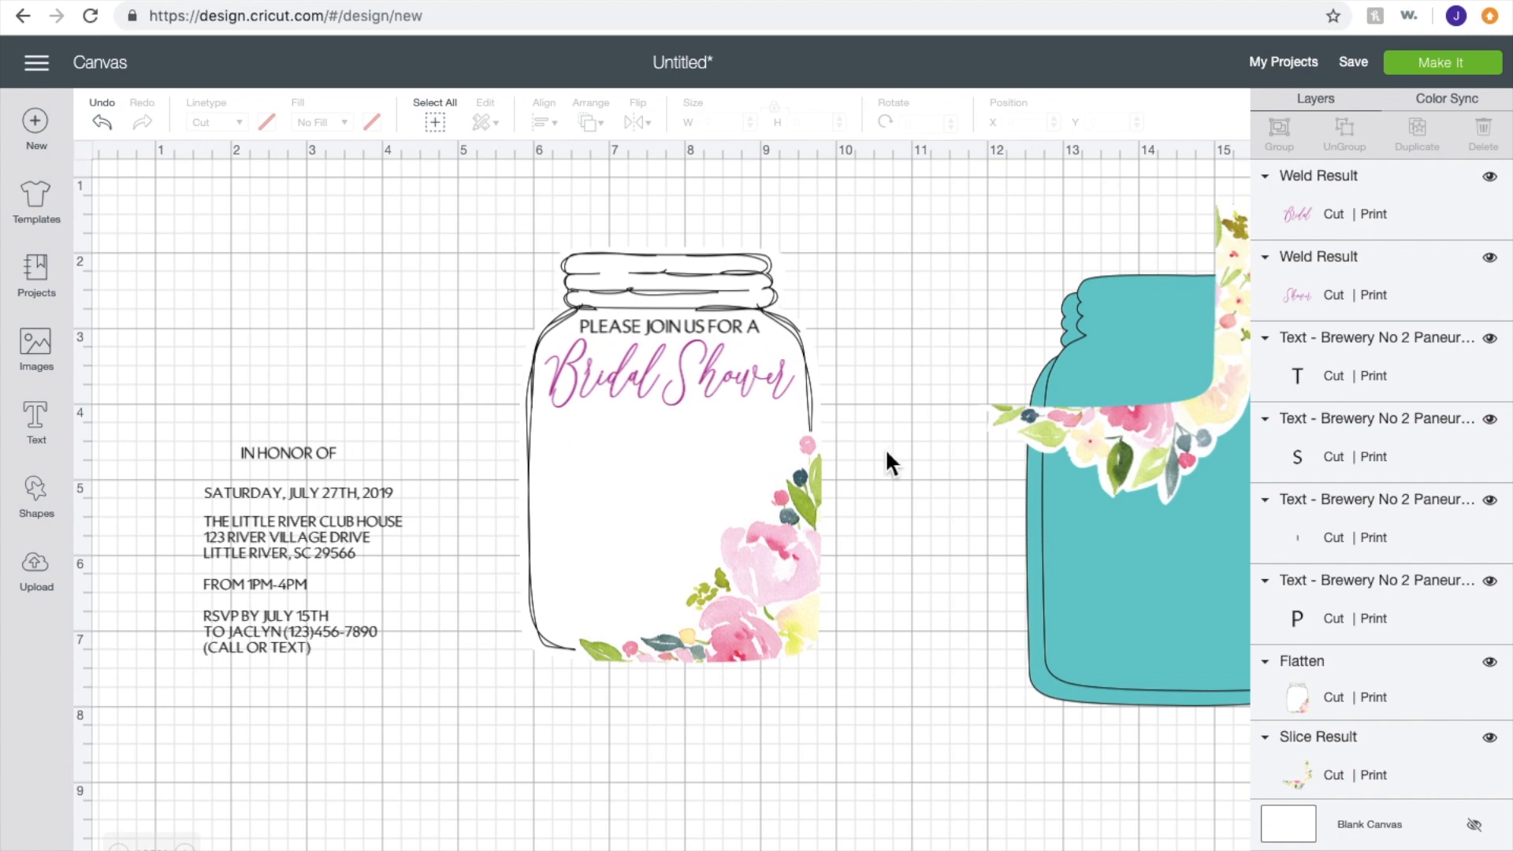
Step: Place the "IN HONOR OF" line centered beneath the Bridal Shower lettering in the jar
click(256, 451)
drag(290, 450, 678, 413)
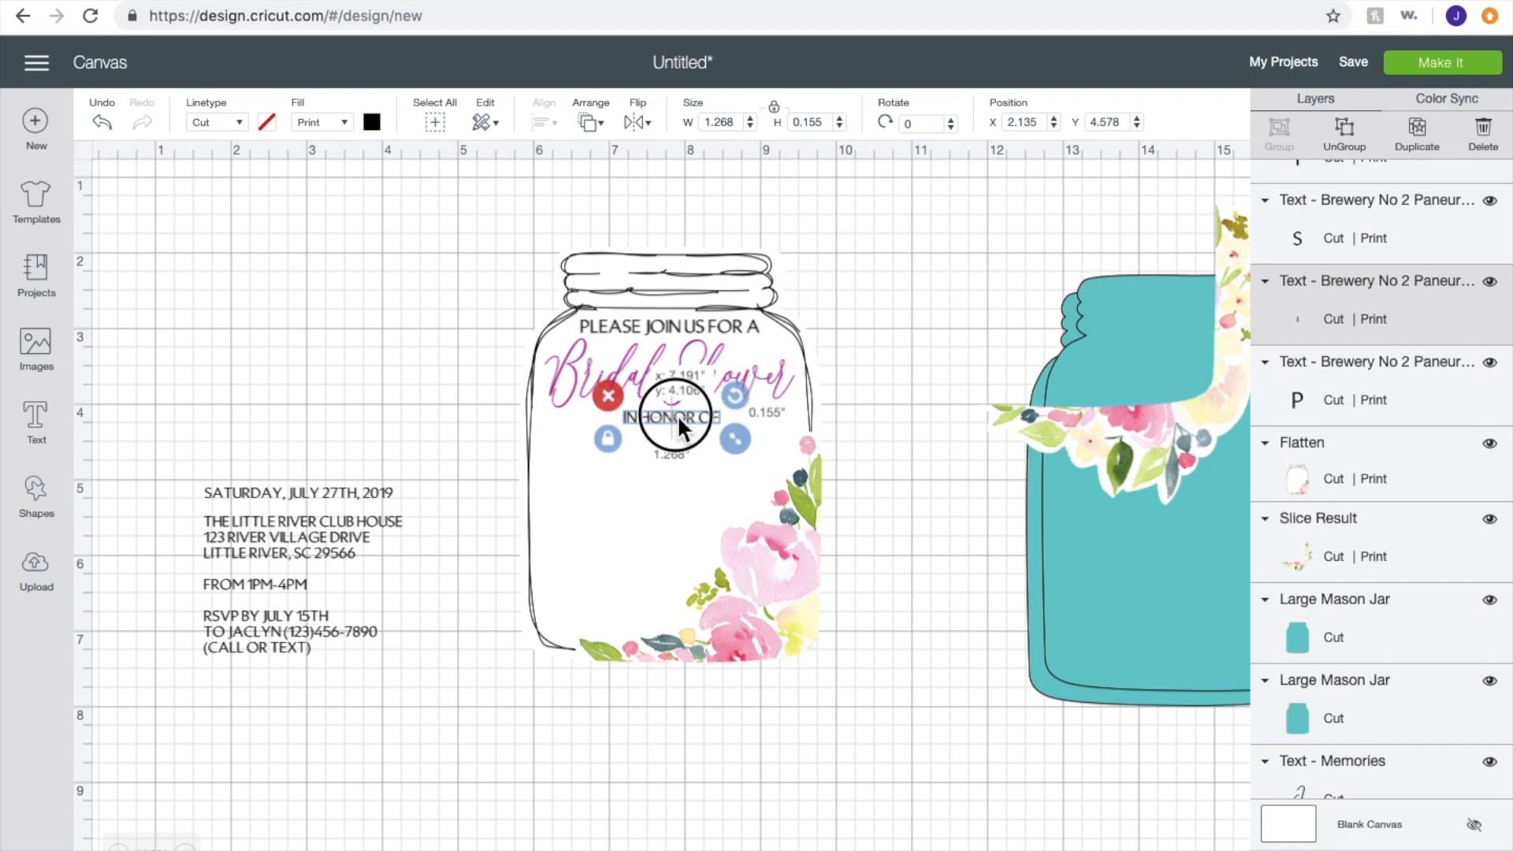
drag(678, 415, 678, 413)
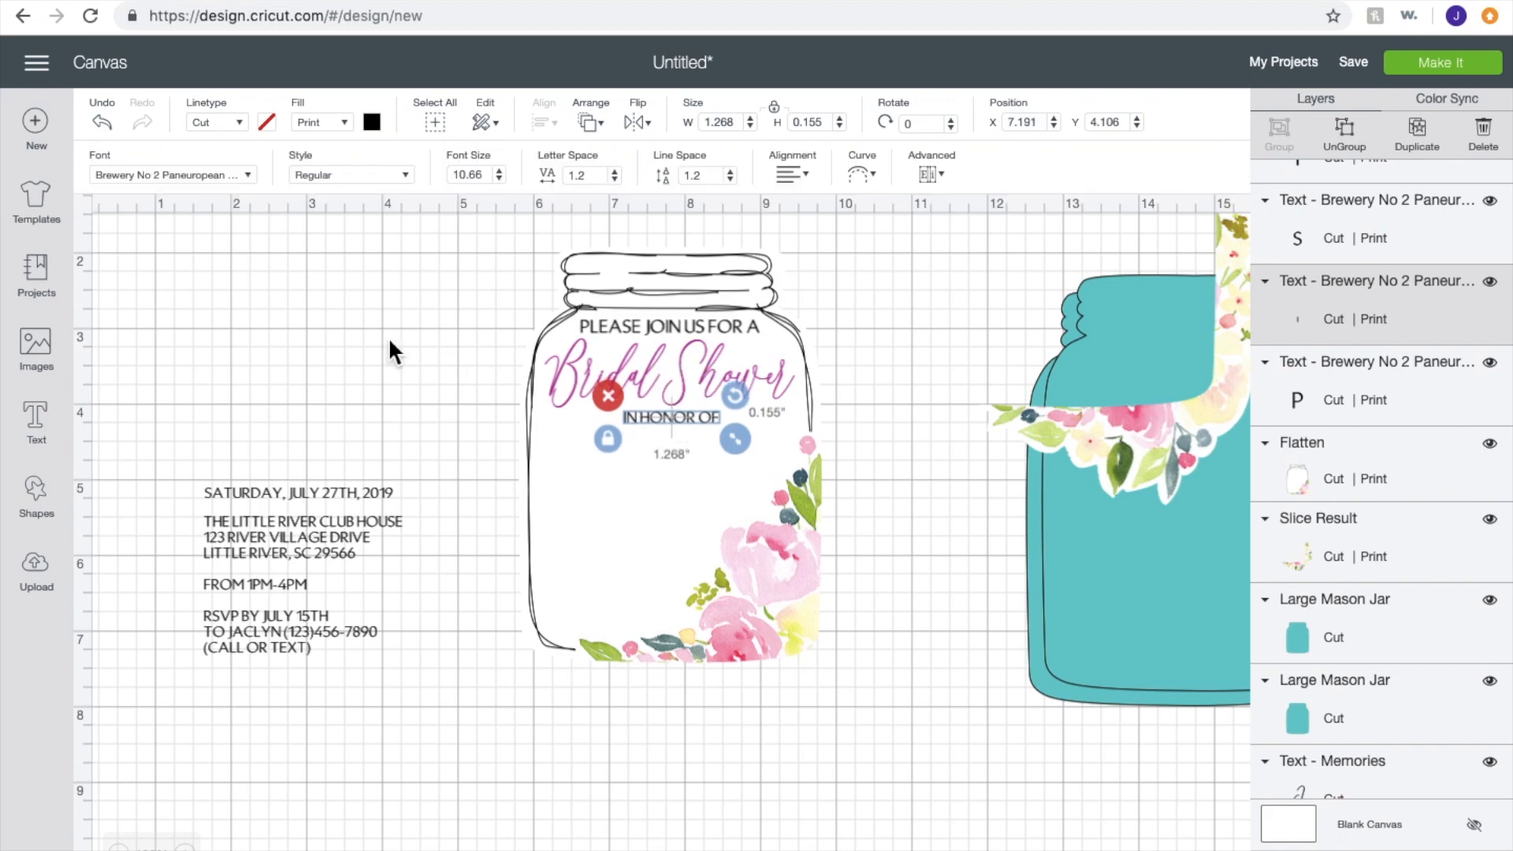
click(390, 338)
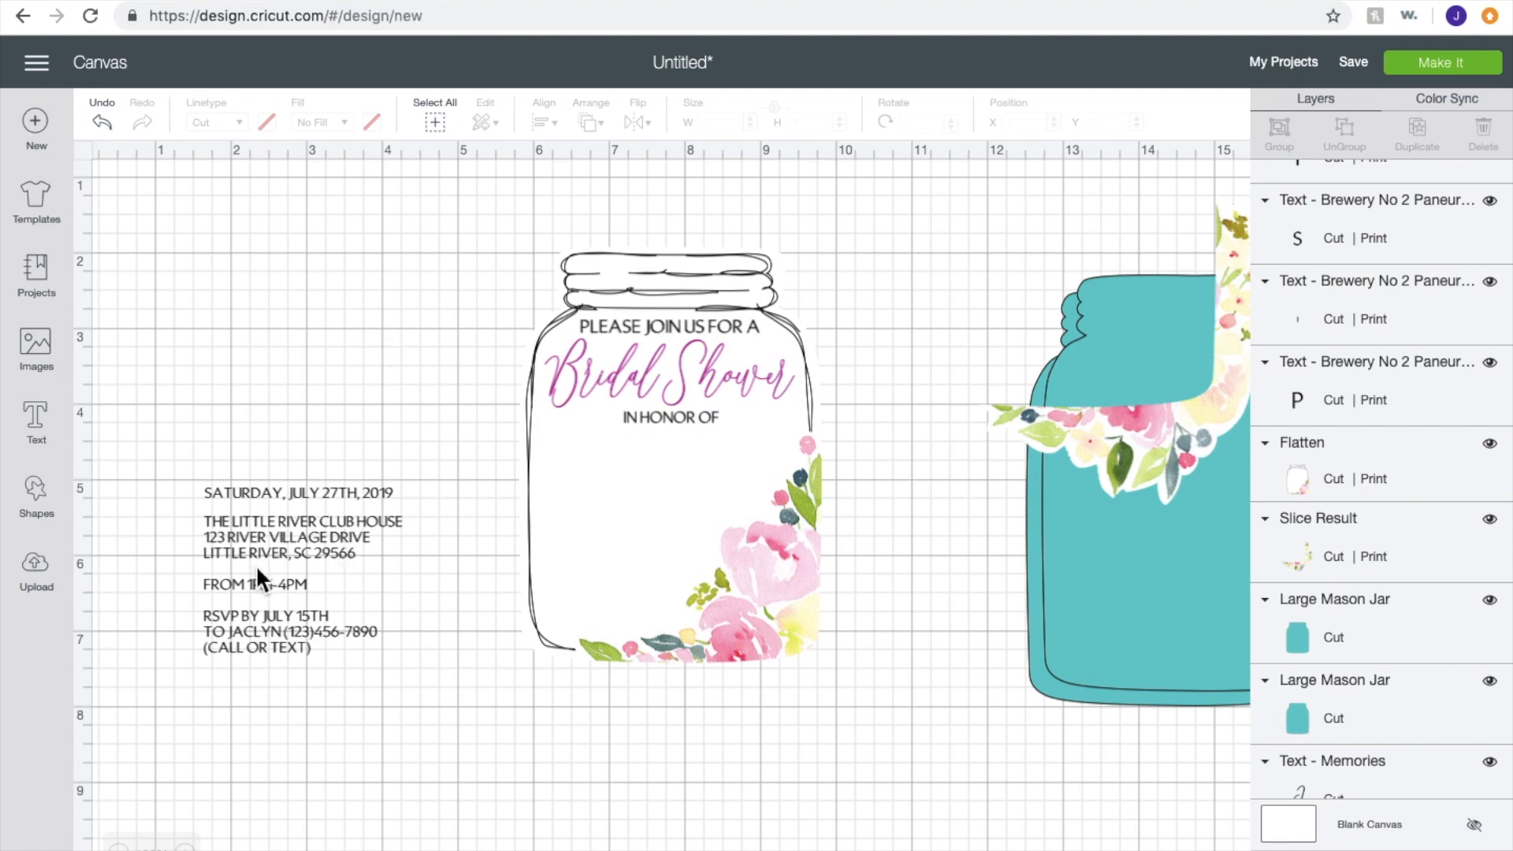
Step: Move the honoree's script name into the open space below the jar and ungroup it into separate letters
scroll(257, 565, down, 3)
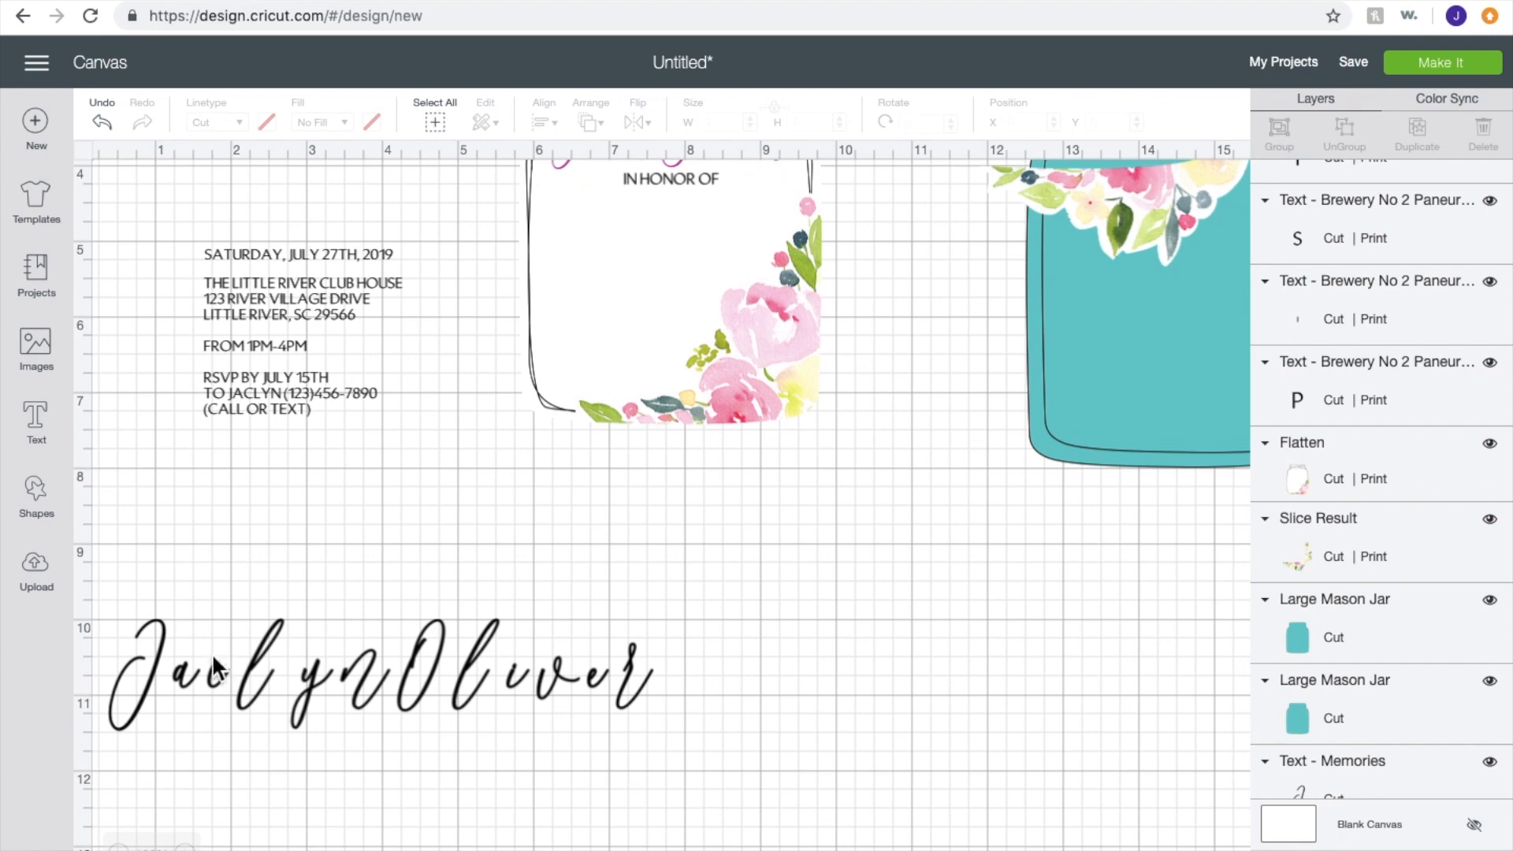
drag(119, 569, 669, 780)
drag(404, 667, 655, 675)
click(1354, 129)
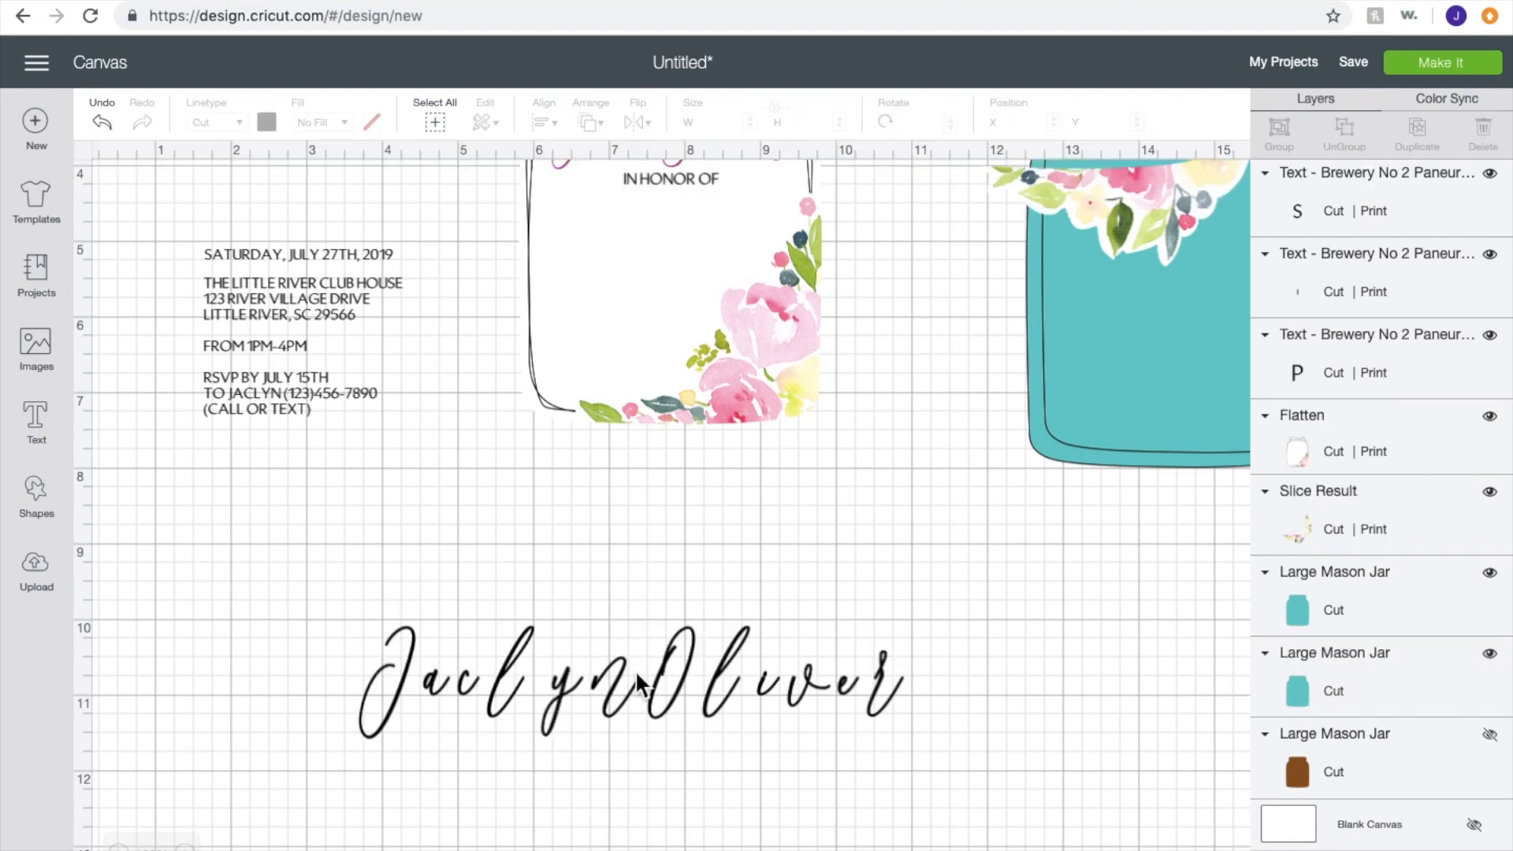
Step: Enlarge the initials of the first and last names to about 1.72 in and 1.5 in tall and realign them with the other letters
click(400, 692)
drag(420, 748, 439, 773)
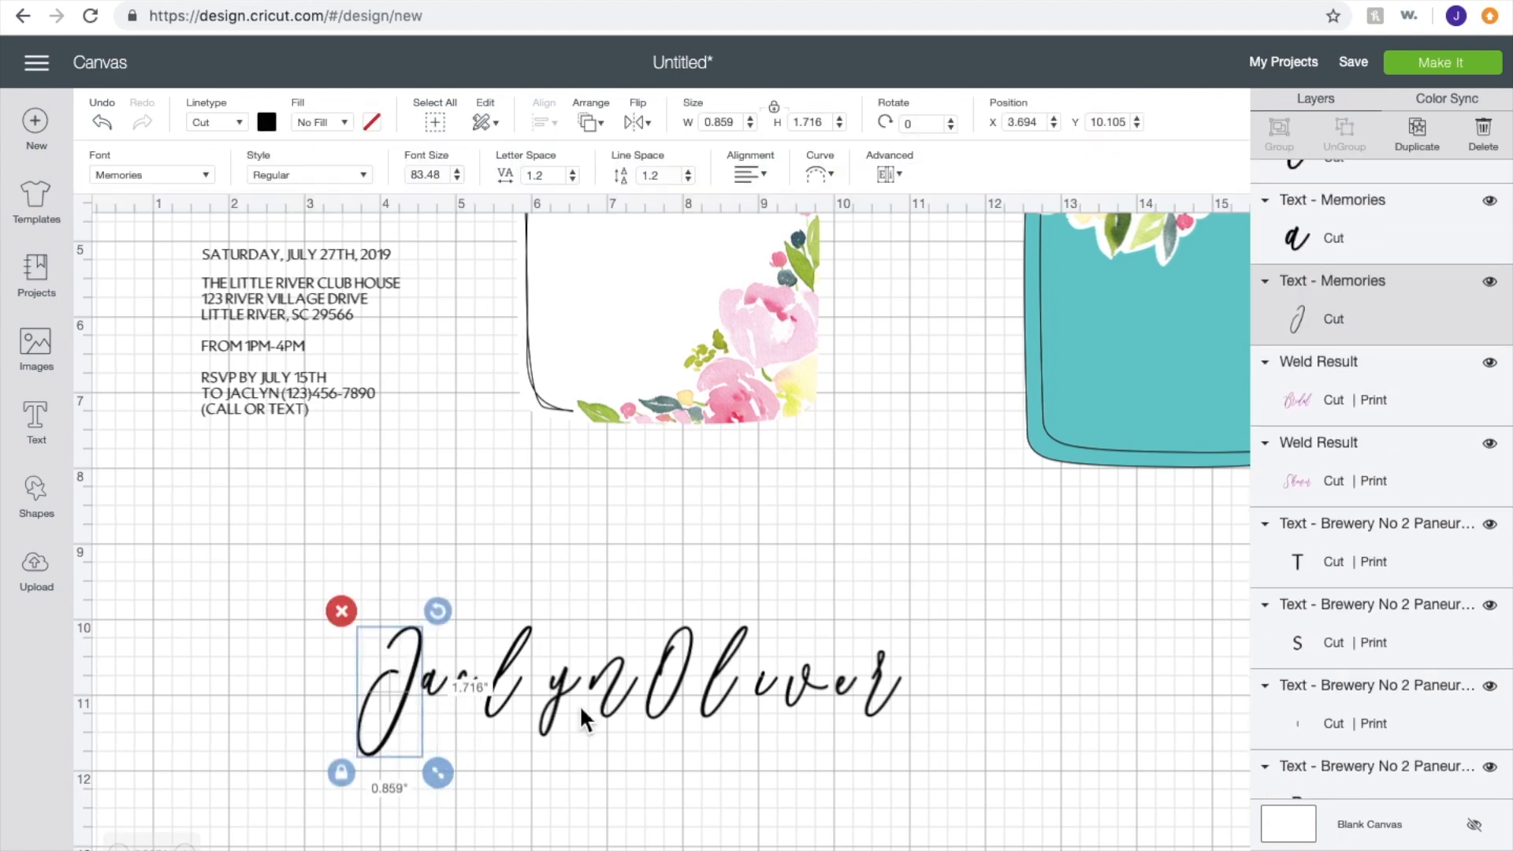
click(665, 689)
drag(701, 736, 708, 751)
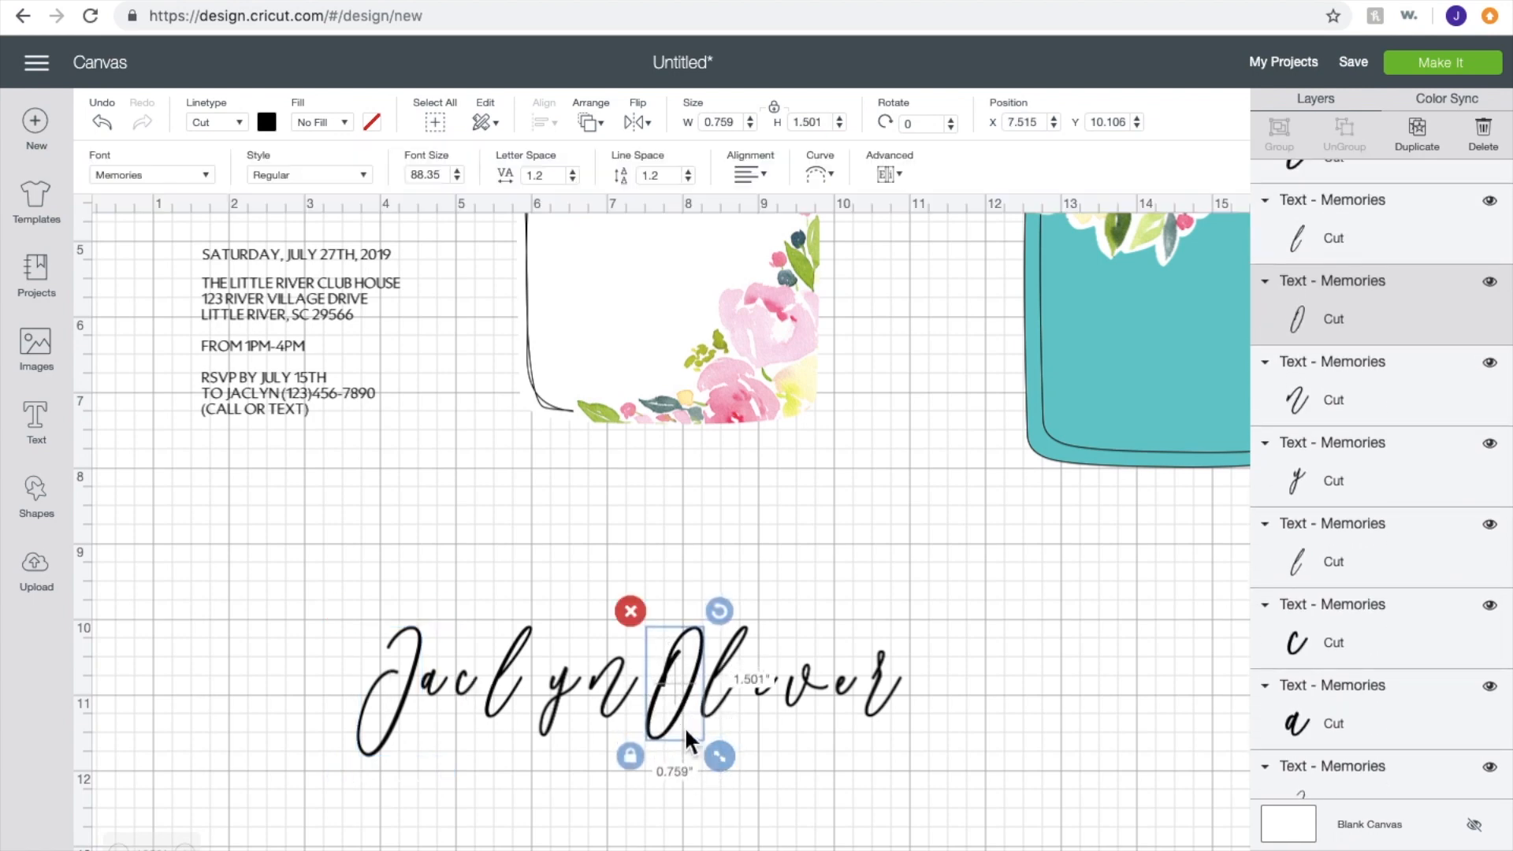
mouse_move(670, 701)
mouse_down()
mouse_move(678, 714)
mouse_move(664, 692)
mouse_up()
drag(395, 694, 408, 701)
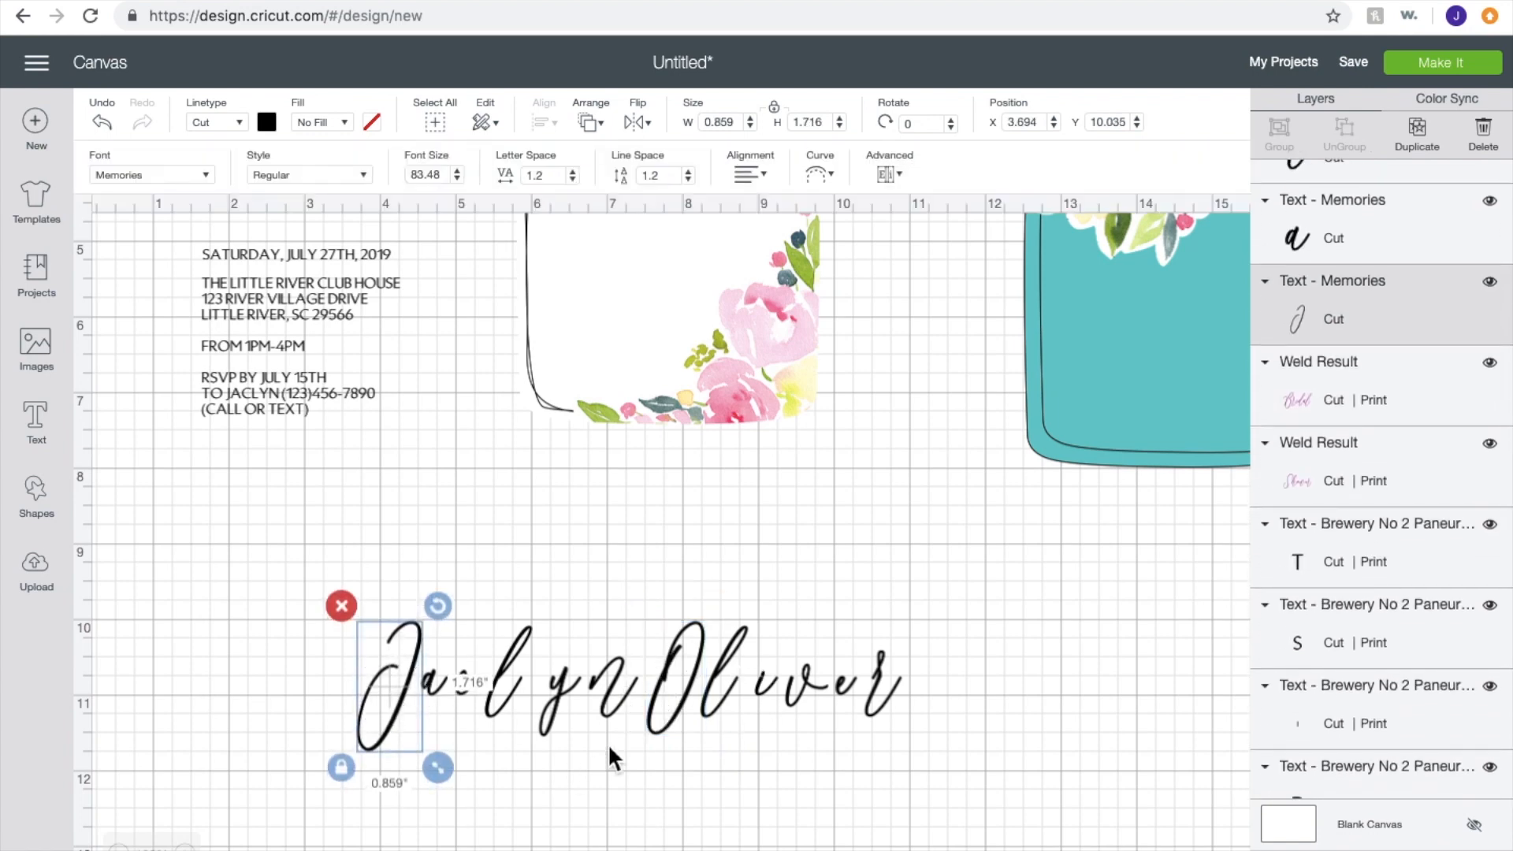
click(667, 717)
click(508, 767)
Step: Move the remaining letters of the honoree's first name together so the script strokes connect
click(436, 694)
mouse_move(436, 694)
mouse_down()
mouse_move(479, 707)
mouse_move(462, 707)
mouse_up()
click(453, 744)
drag(563, 717, 499, 714)
click(536, 694)
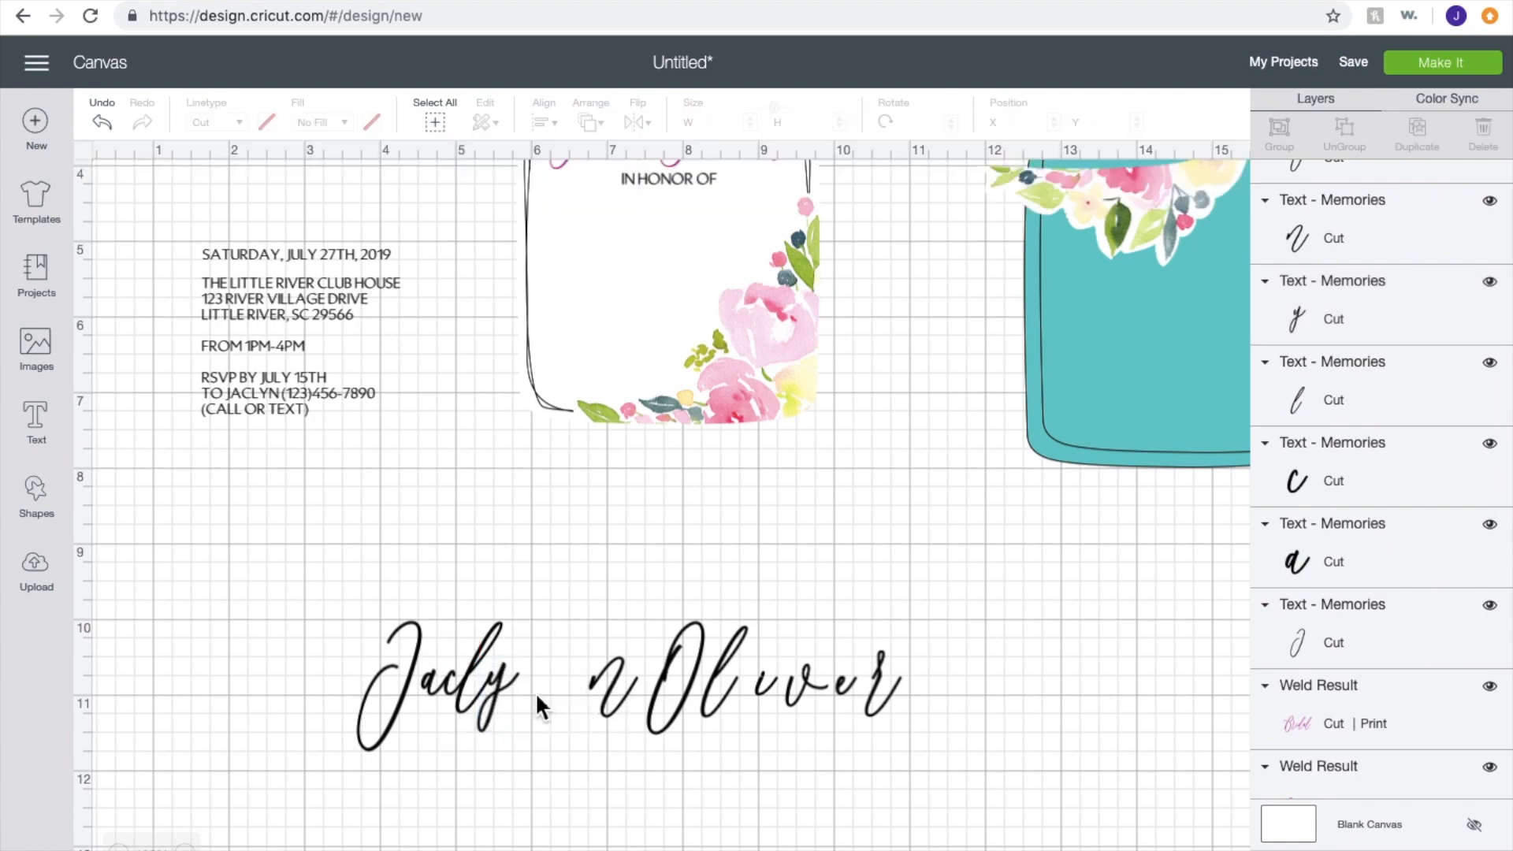
drag(608, 693, 532, 692)
click(612, 776)
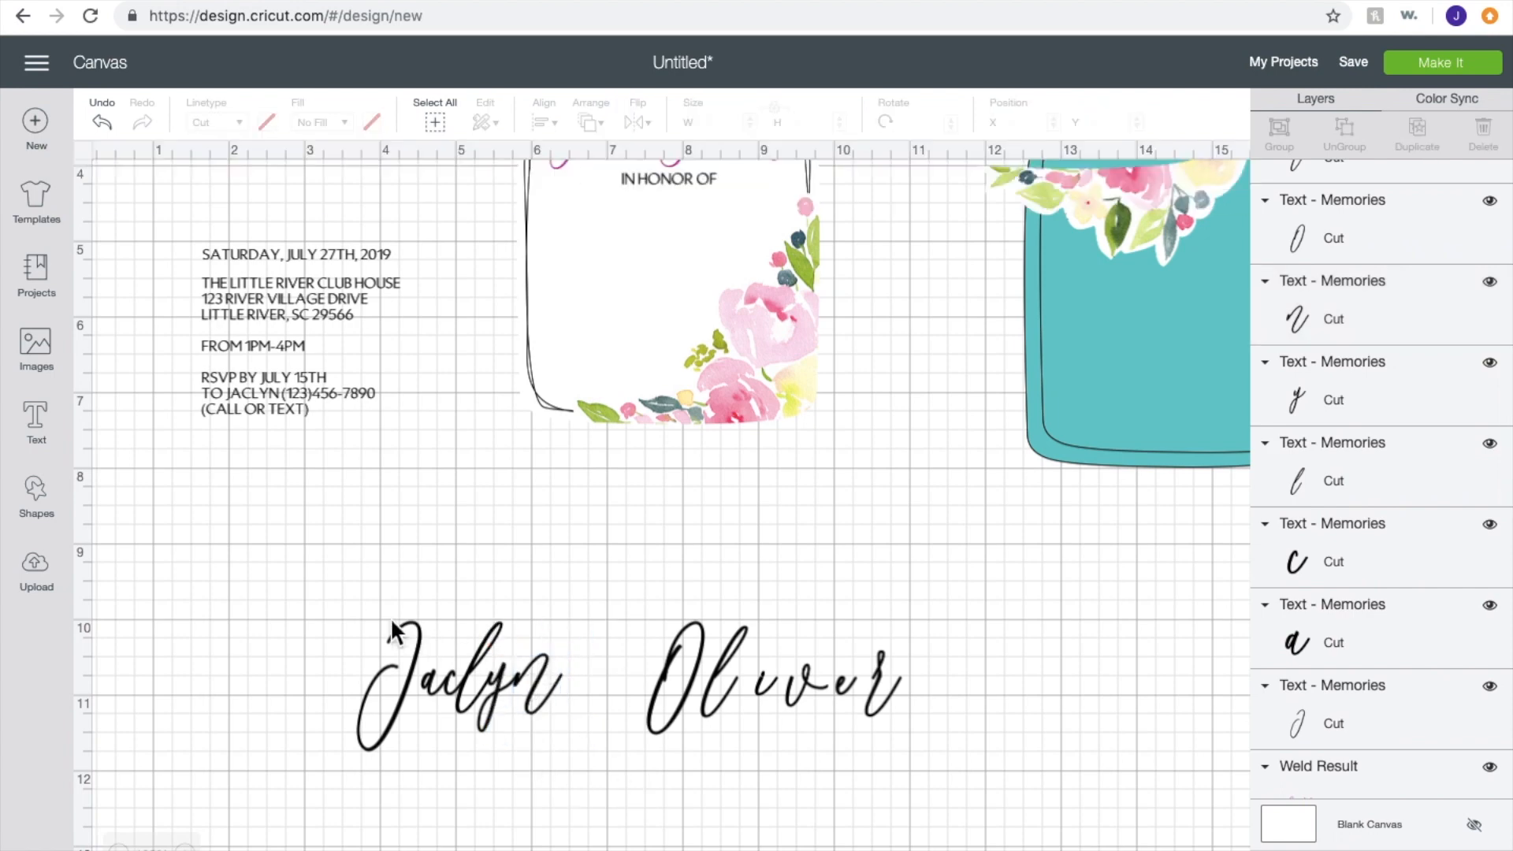
Step: Weld the connected letters of the honoree's first name into one shape
drag(358, 613, 564, 777)
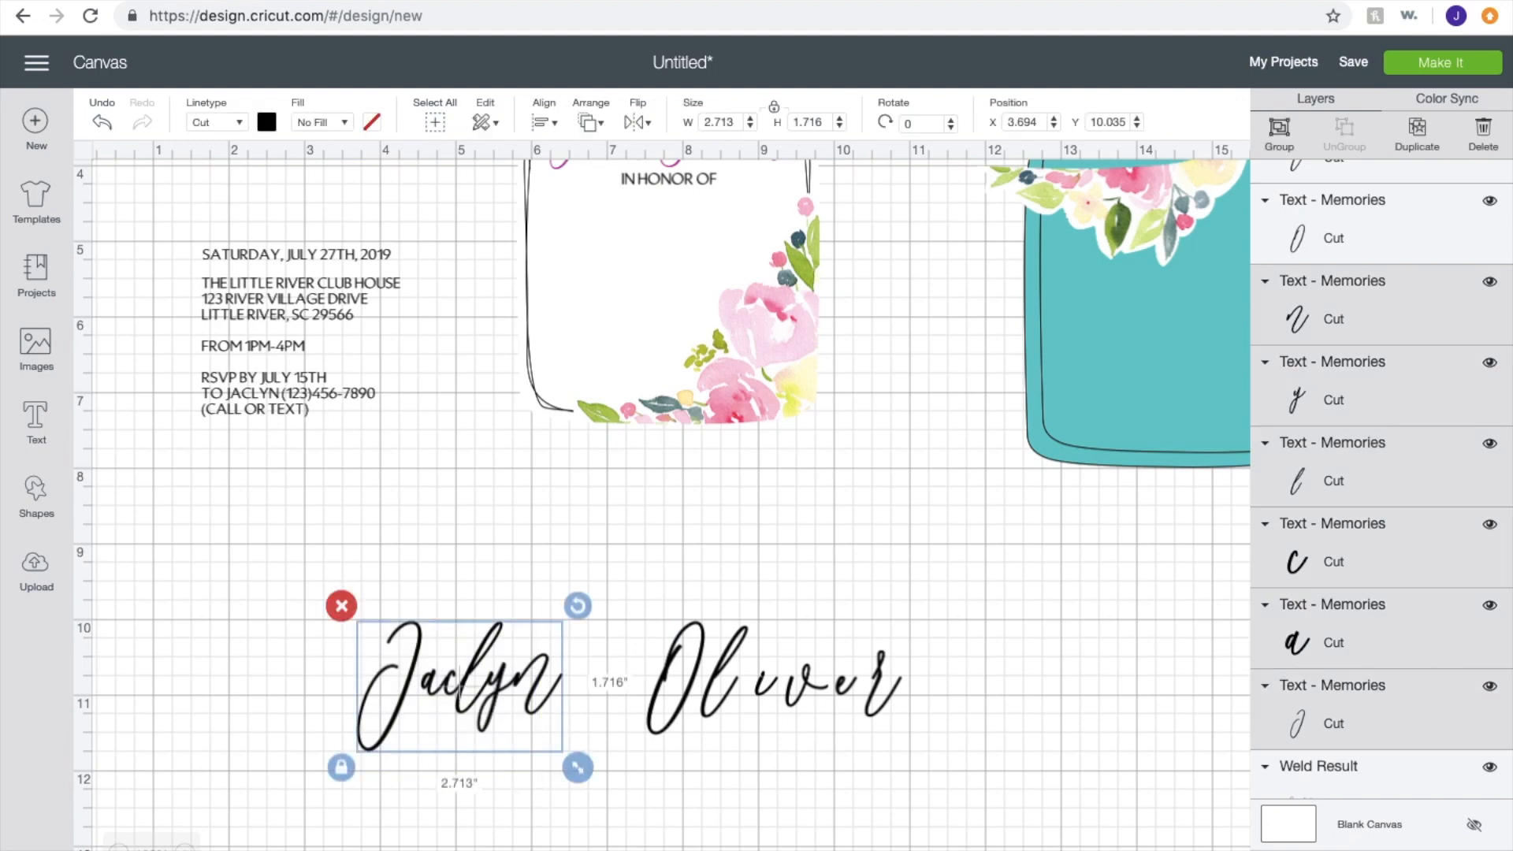
click(1332, 850)
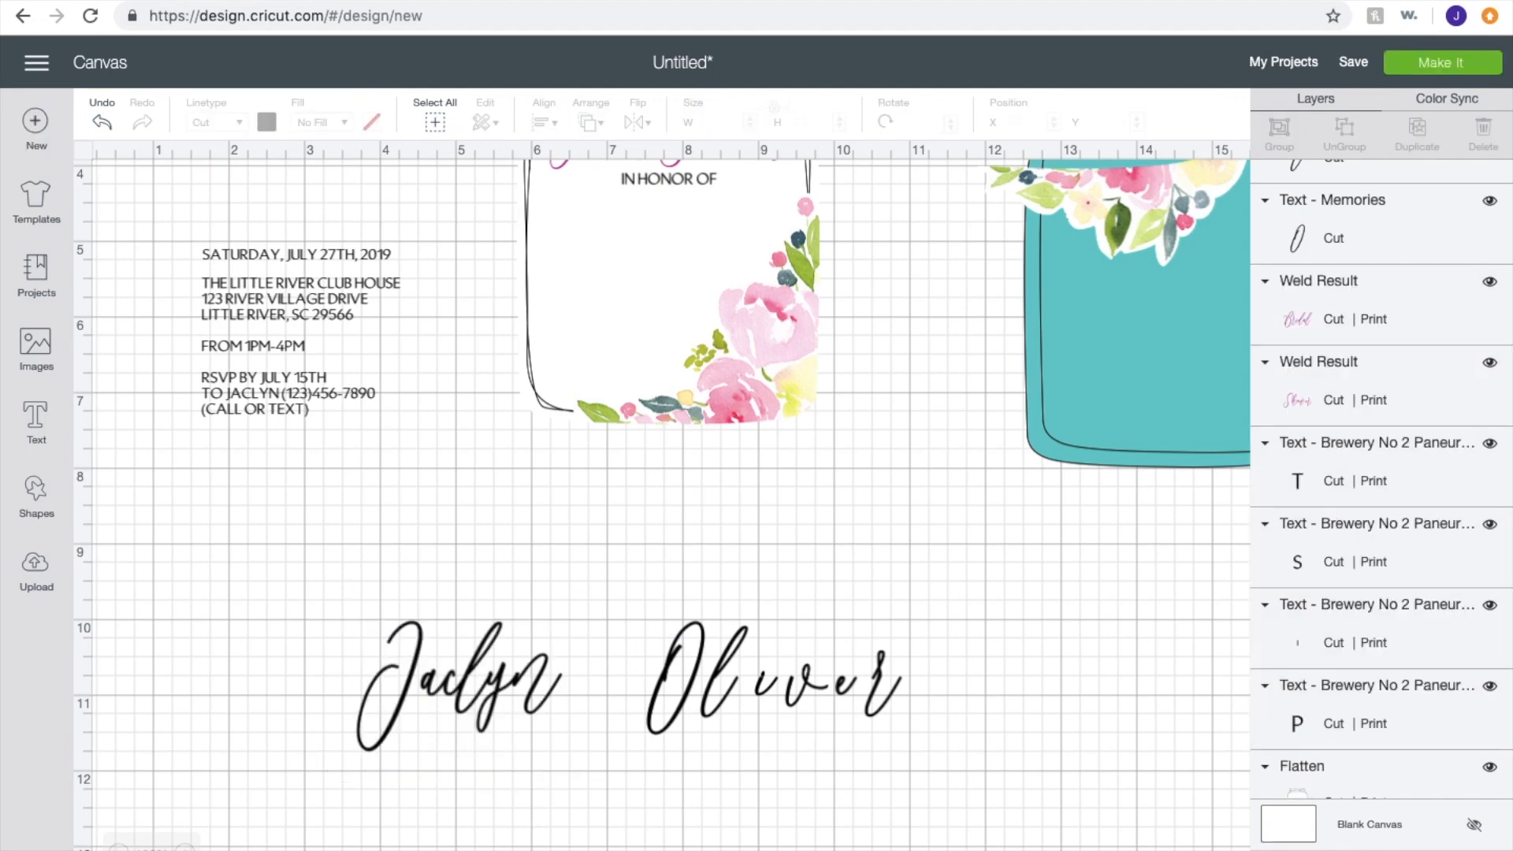
Step: Bring the honoree's last-name letters together beside the first name so the script strokes connect, and weld them
drag(674, 687, 589, 688)
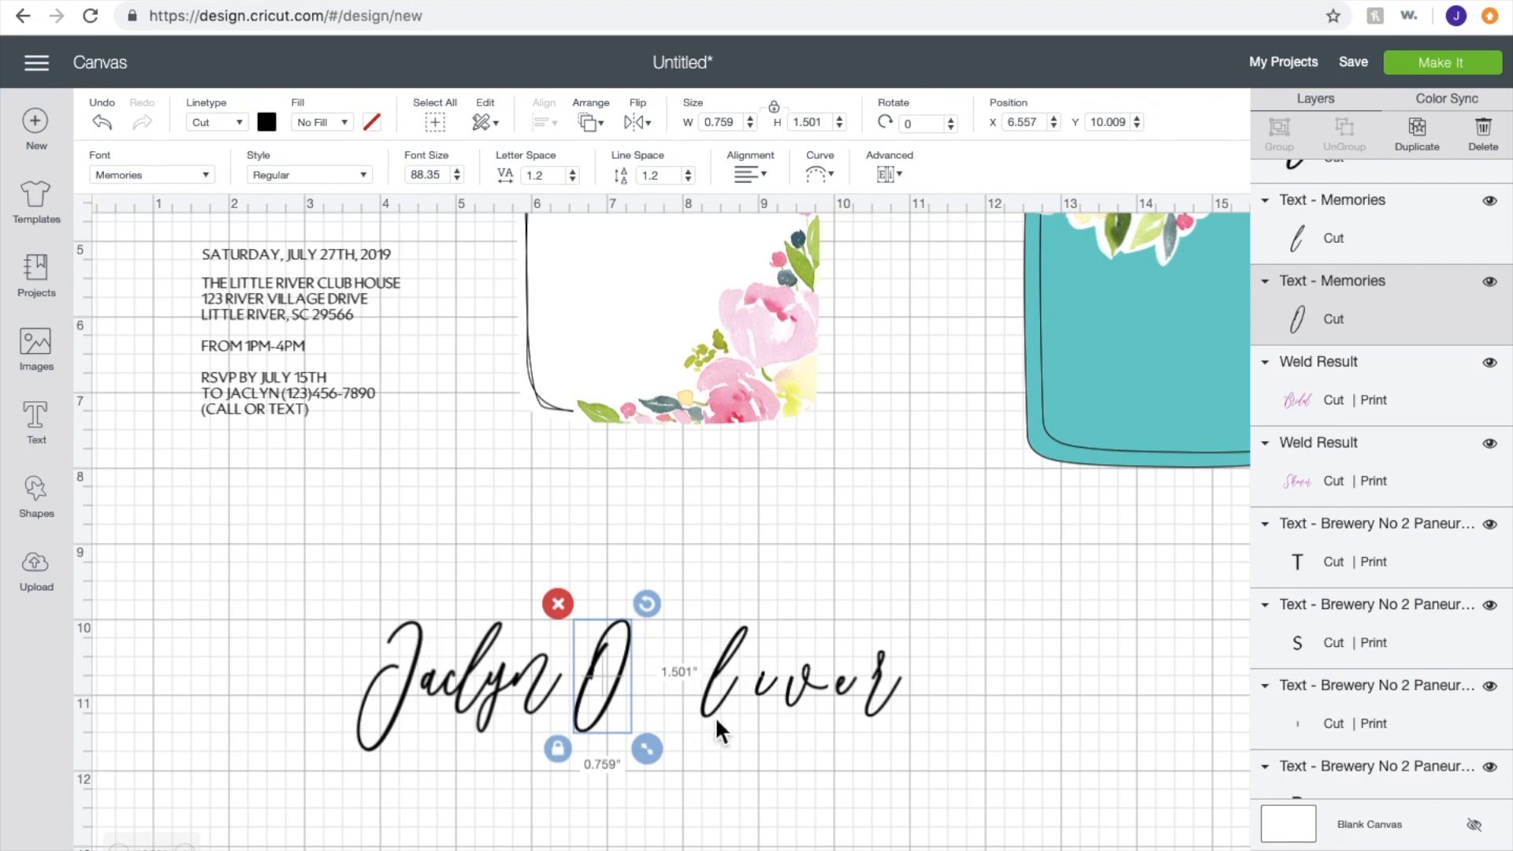
drag(714, 708, 635, 703)
drag(767, 692, 664, 689)
drag(660, 689, 662, 689)
drag(815, 695, 713, 687)
click(711, 688)
drag(872, 702, 731, 702)
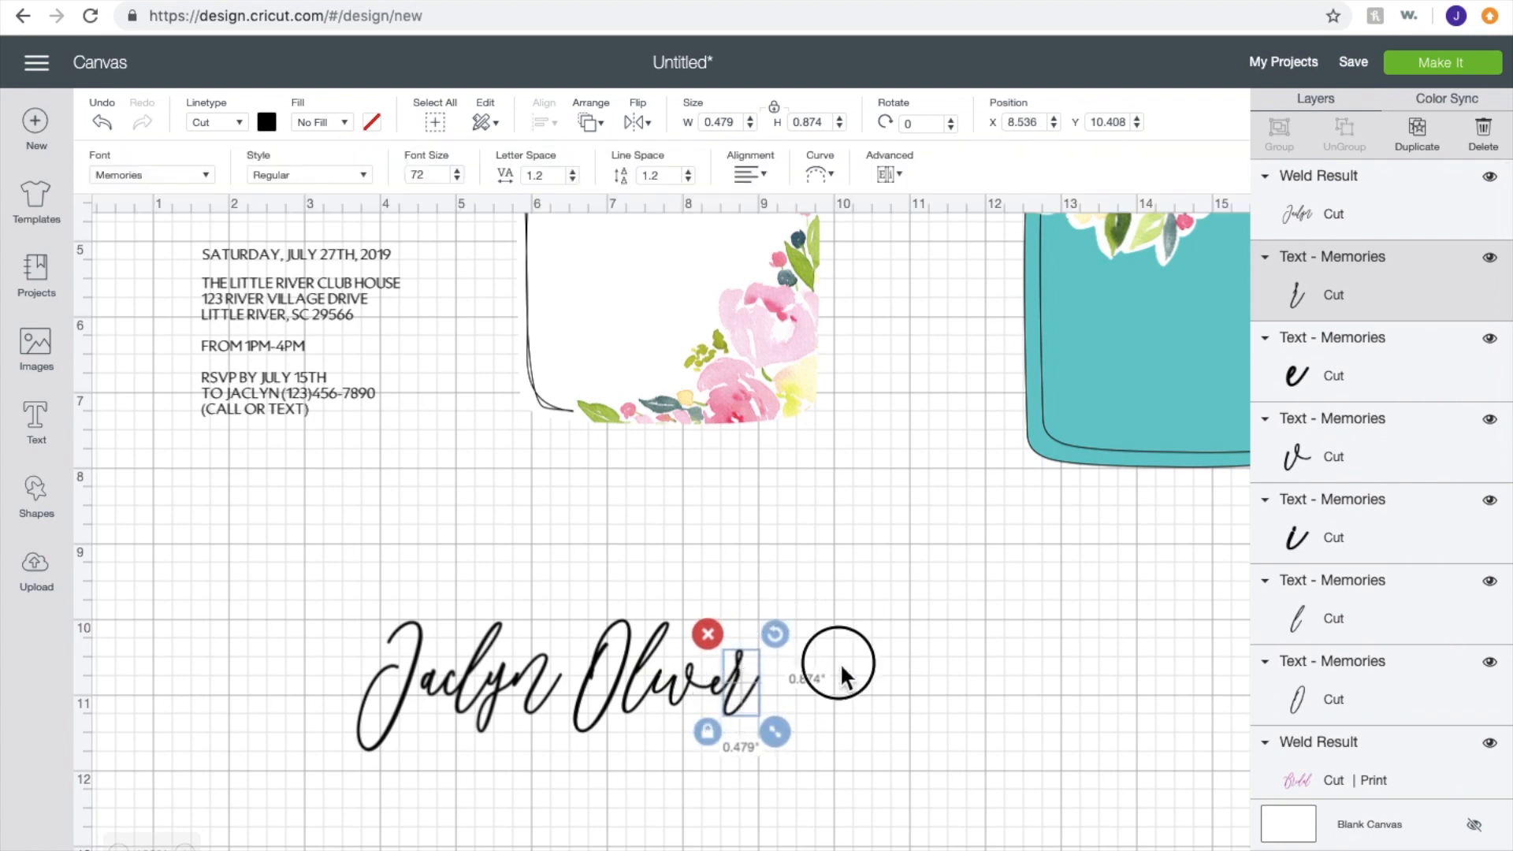
click(845, 660)
drag(849, 654, 579, 718)
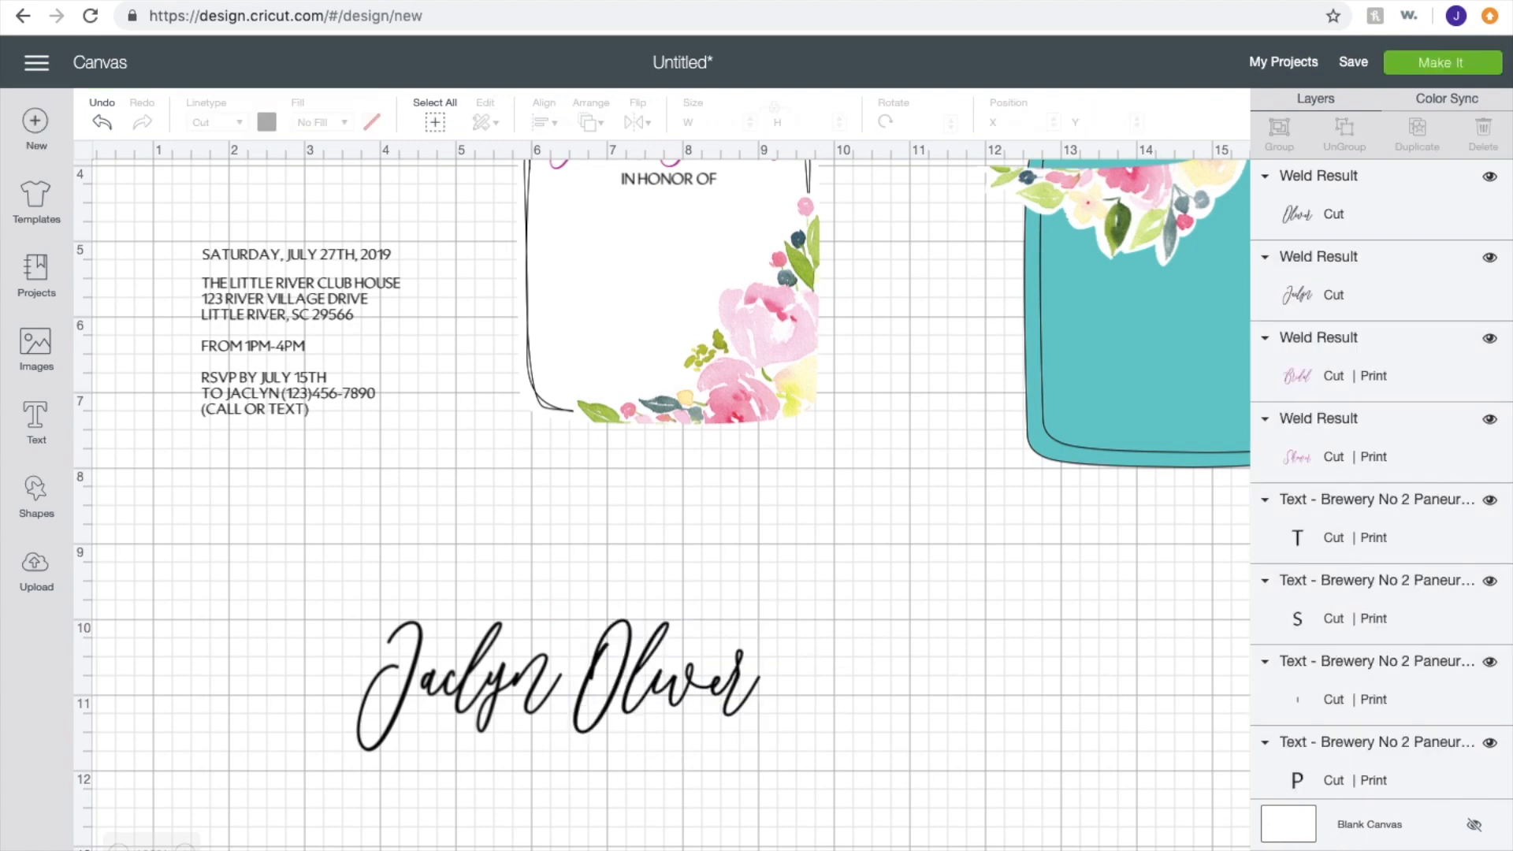
Step: Nudge the last name closer to the first name and weld both names into a single shape
drag(705, 697, 679, 693)
click(813, 693)
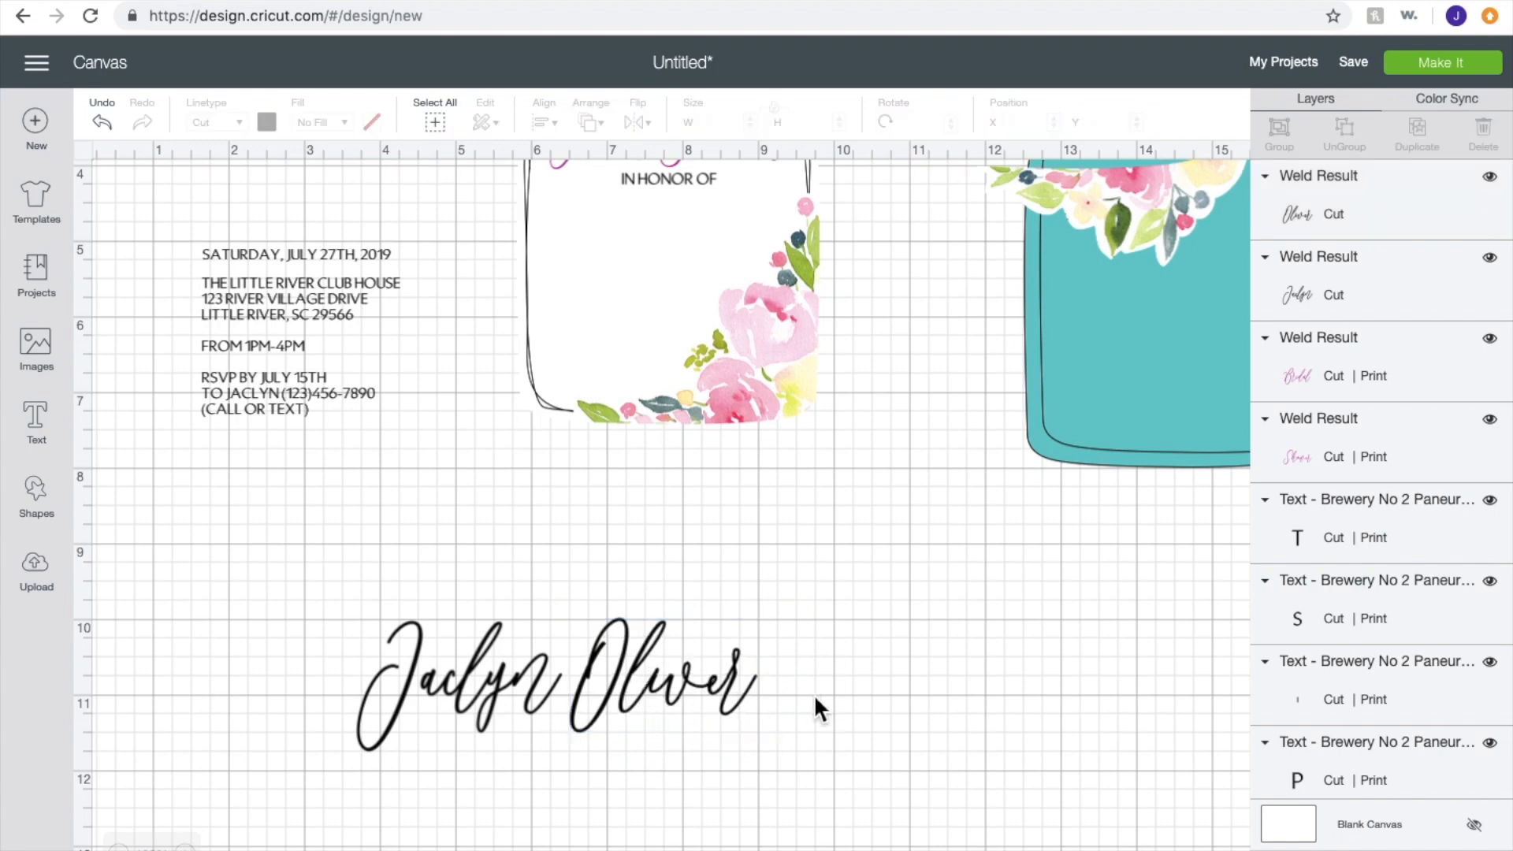
drag(806, 646, 307, 721)
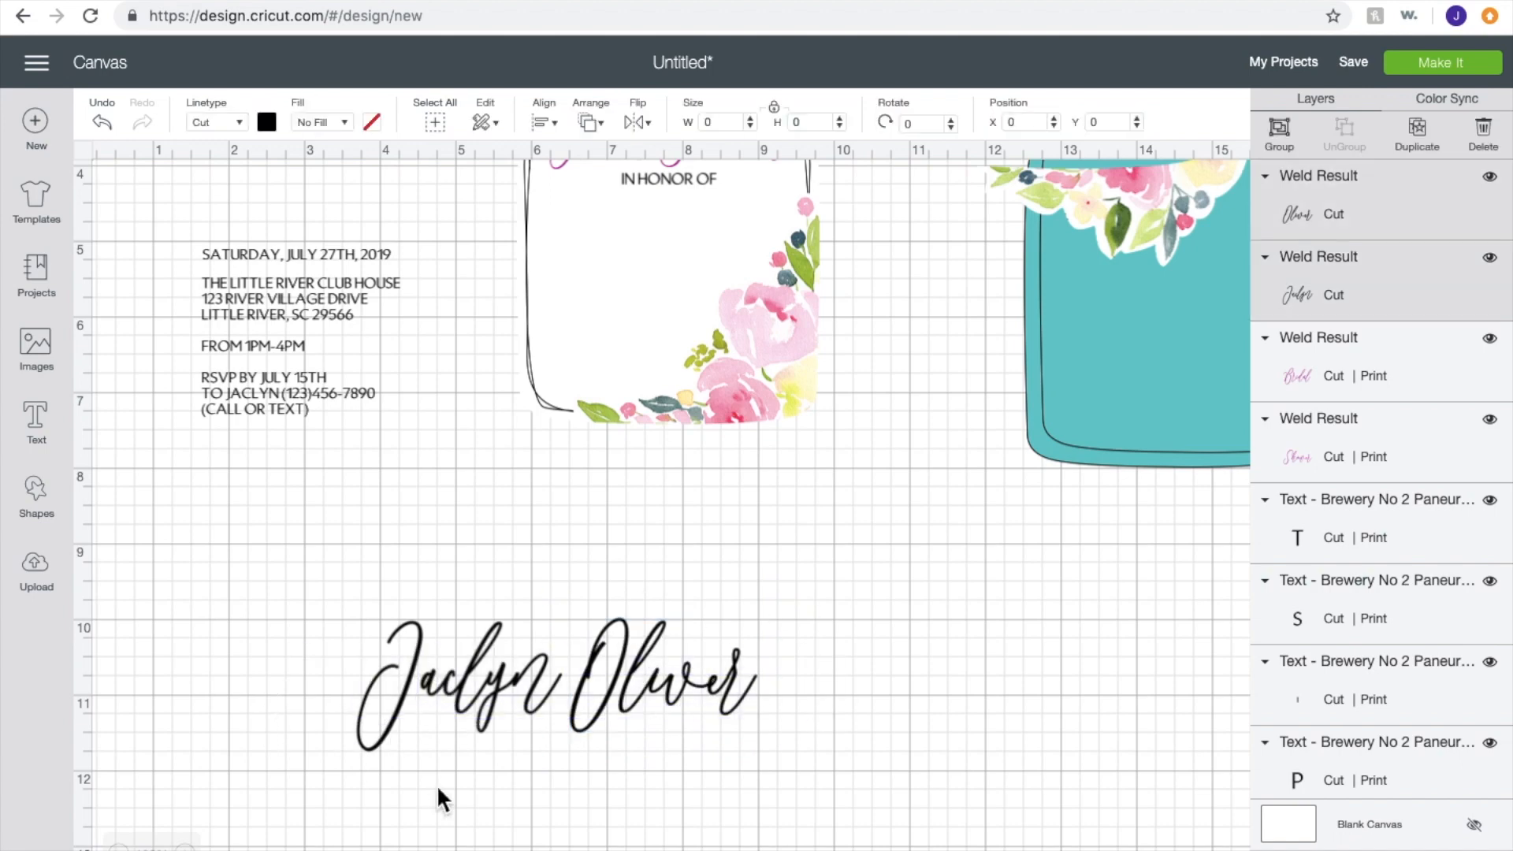
click(1165, 827)
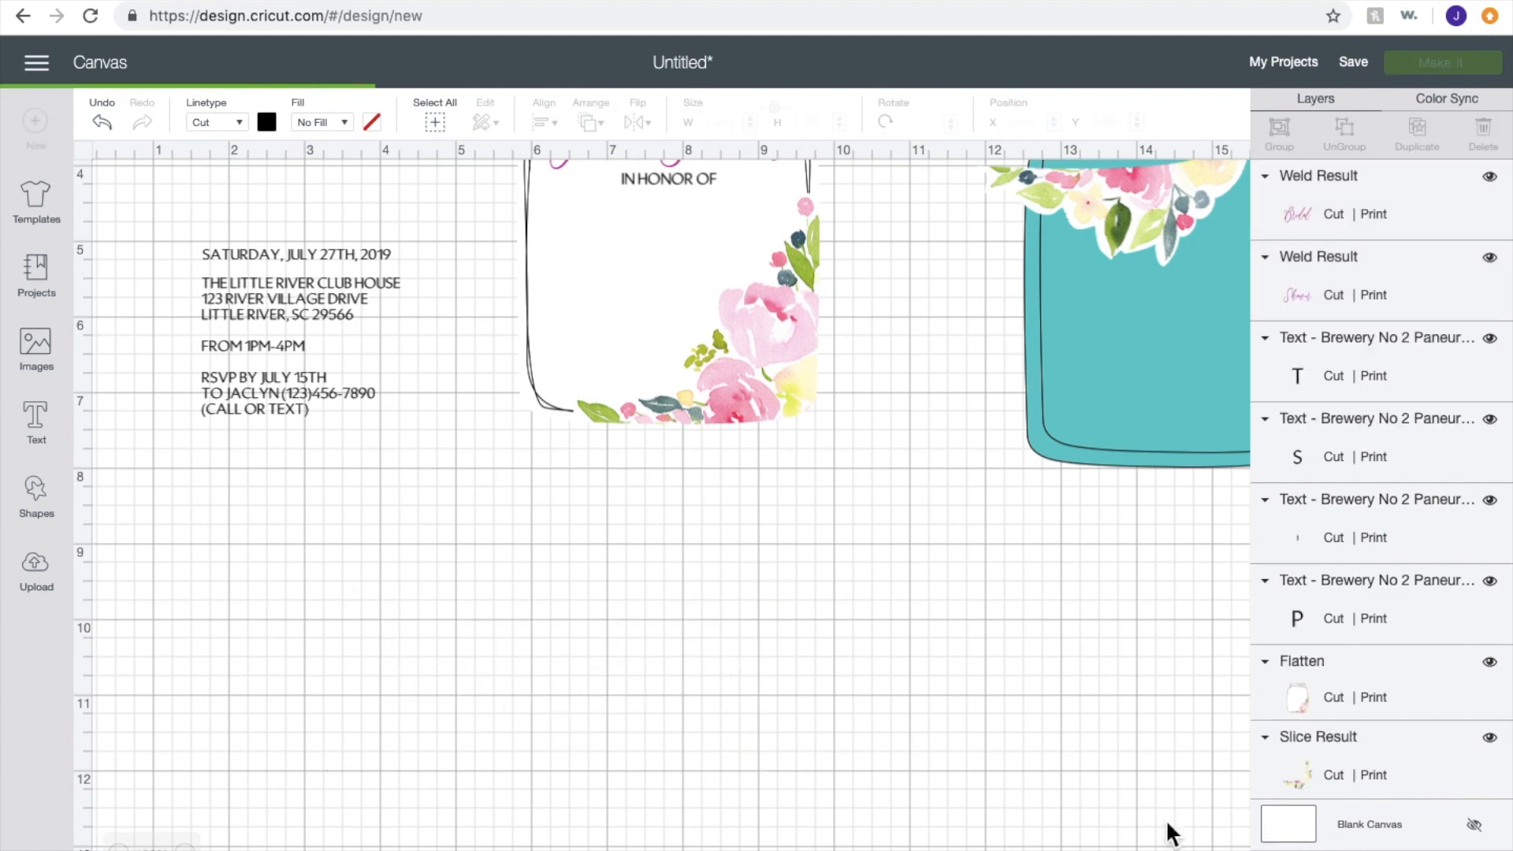
Step: Move the honoree's script name beneath the "IN HONOR OF" line in the jar and shrink it to about 3.21 × 1.07 in
drag(570, 680, 703, 314)
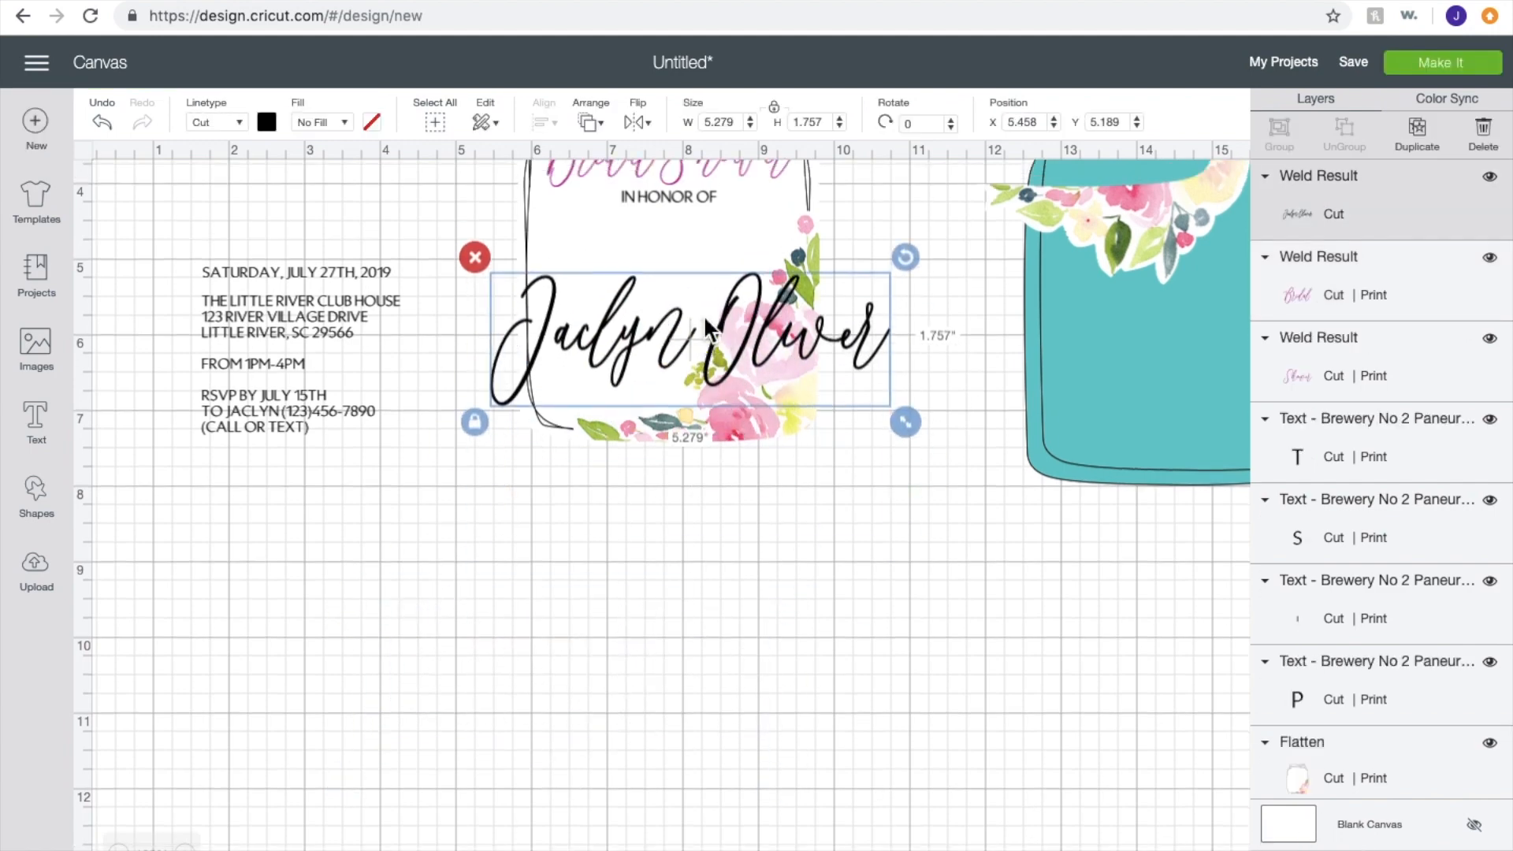
scroll(703, 314, up, 5)
drag(906, 631, 763, 591)
drag(654, 531, 701, 465)
drag(817, 512, 804, 513)
drag(711, 459, 715, 464)
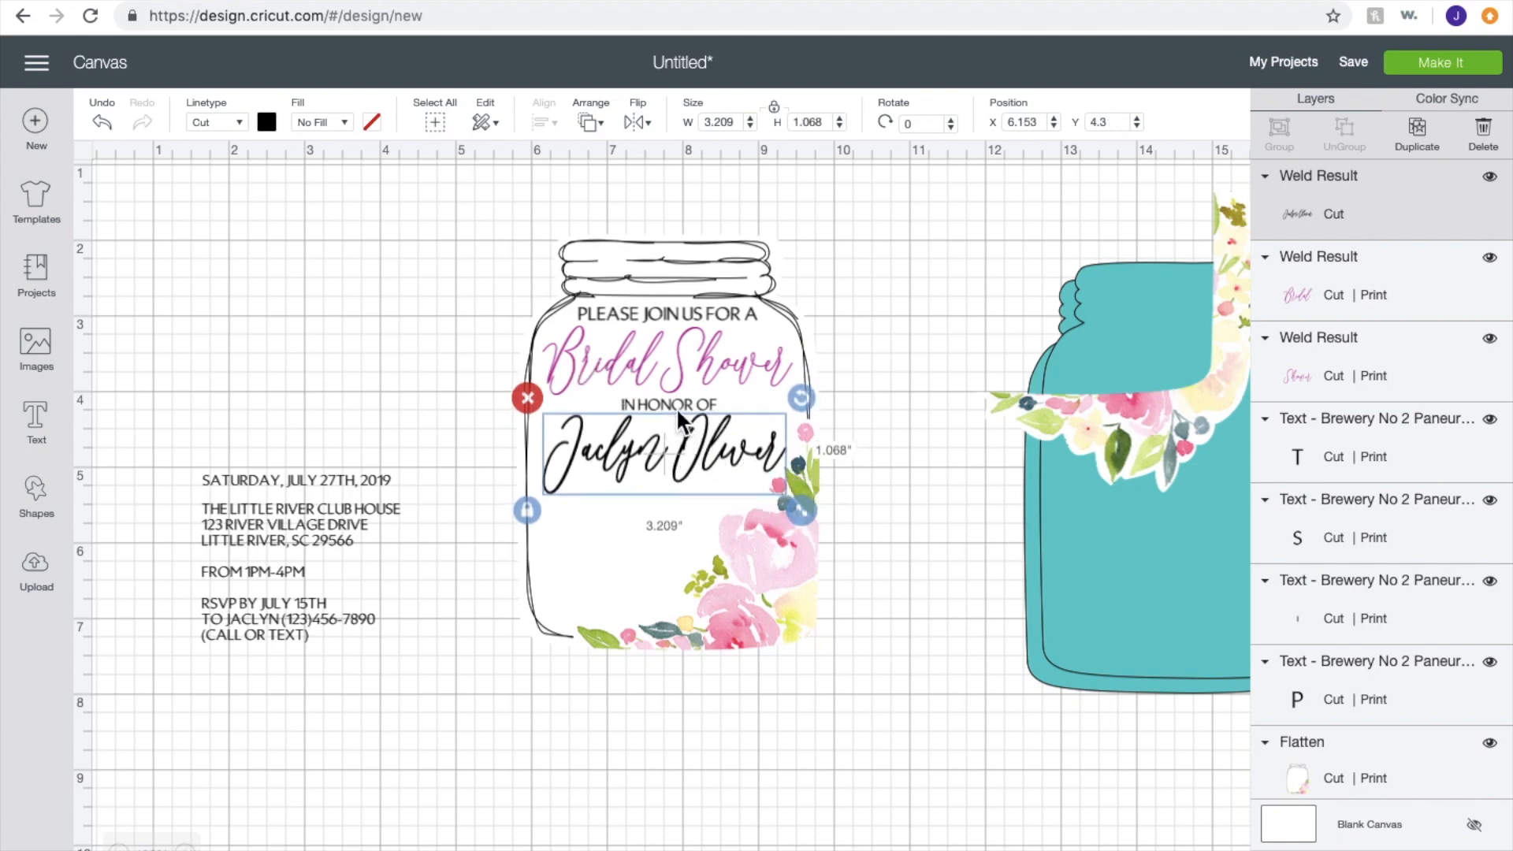
Step: Nudge the "IN HONOR OF" line and the honoree's name slightly upward to tighten the spacing under Bridal Shower
click(674, 404)
drag(734, 426, 665, 400)
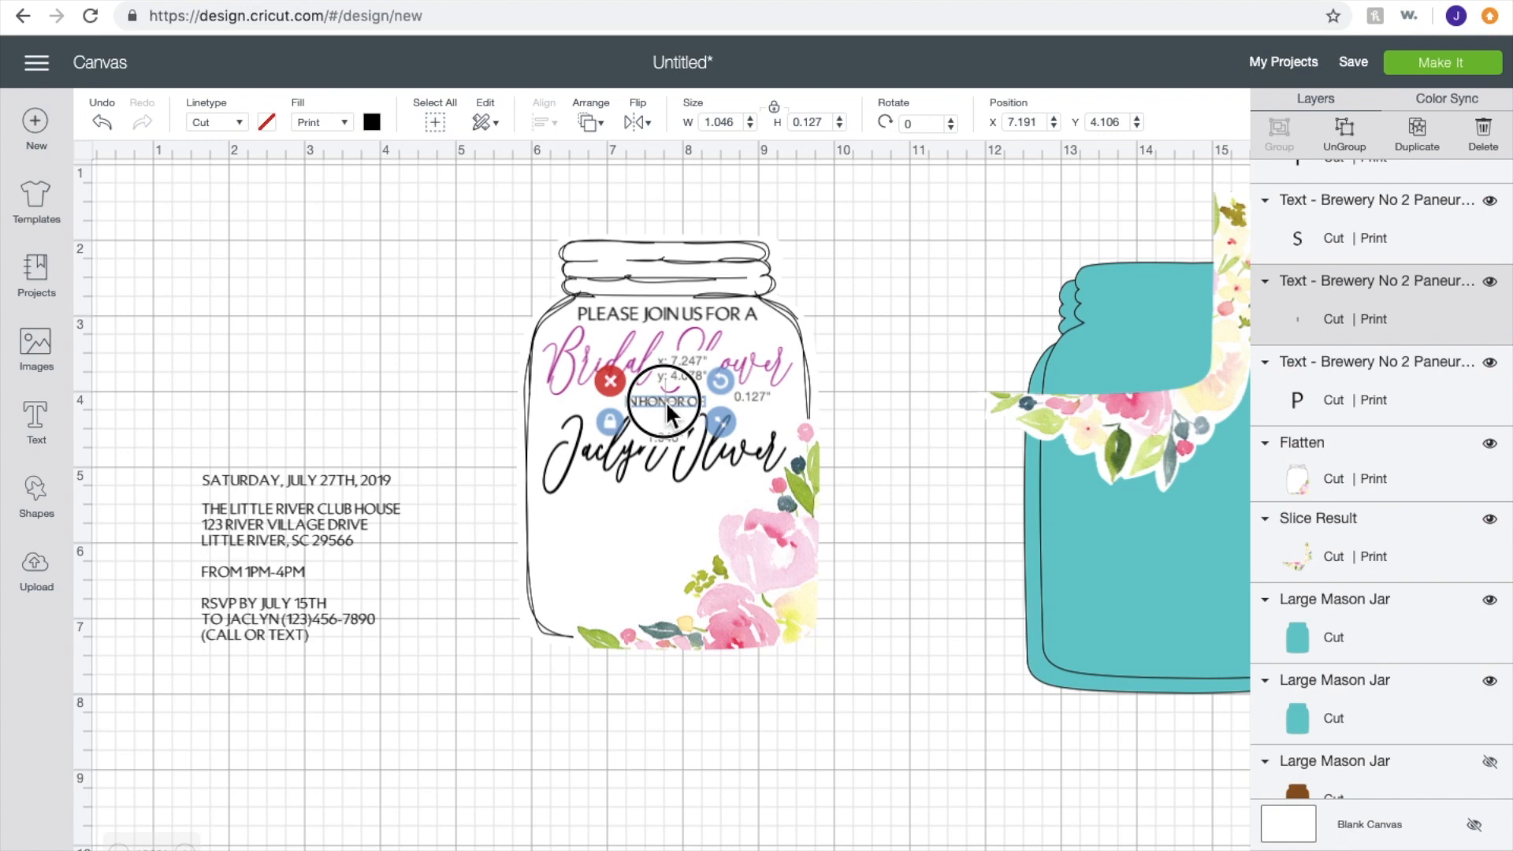
drag(665, 401, 665, 400)
click(677, 445)
right_click(682, 463)
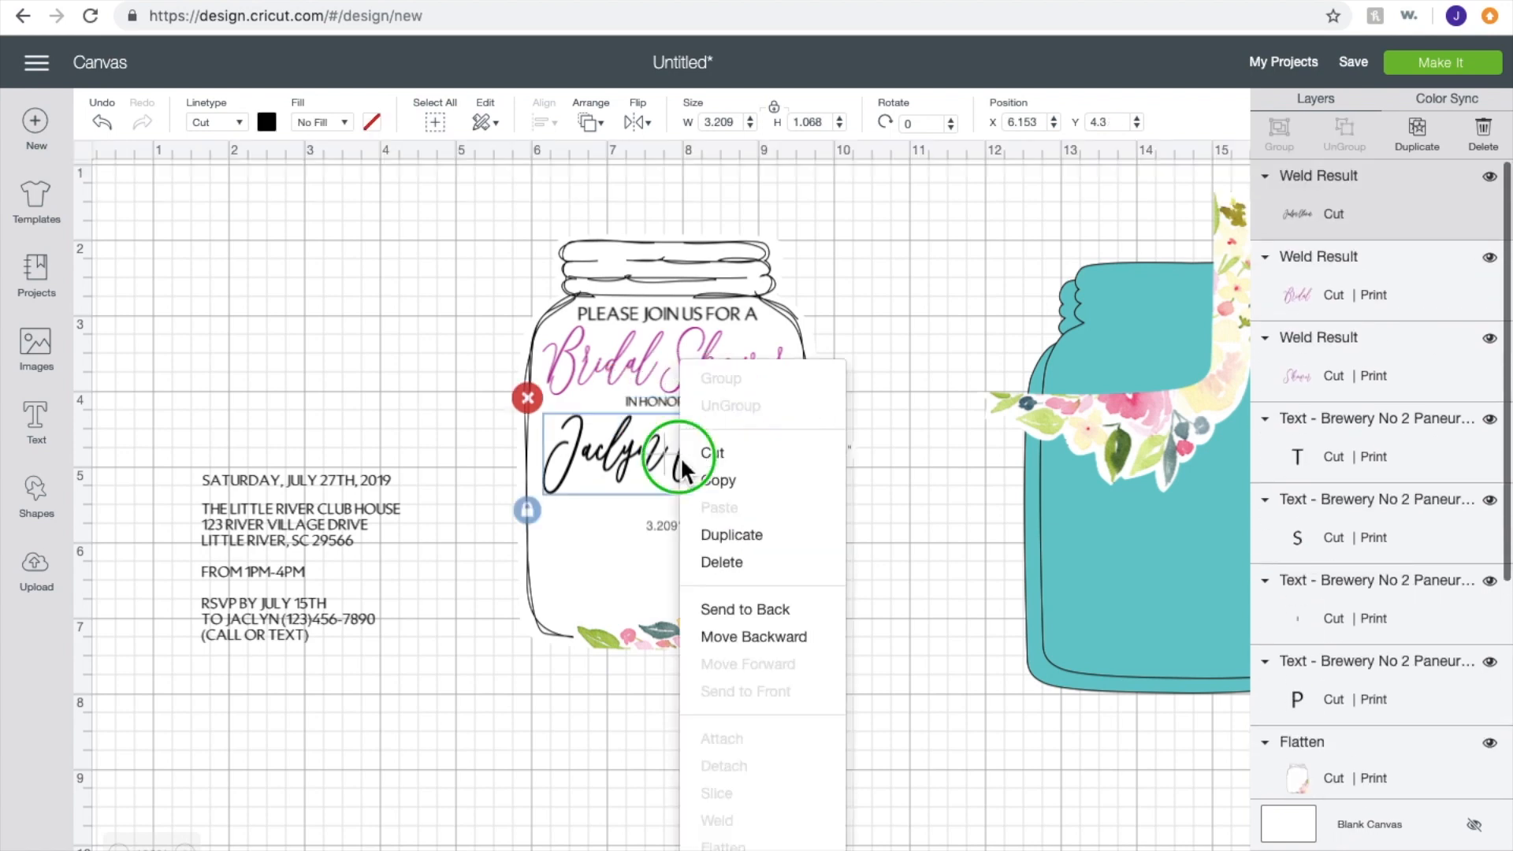
click(912, 517)
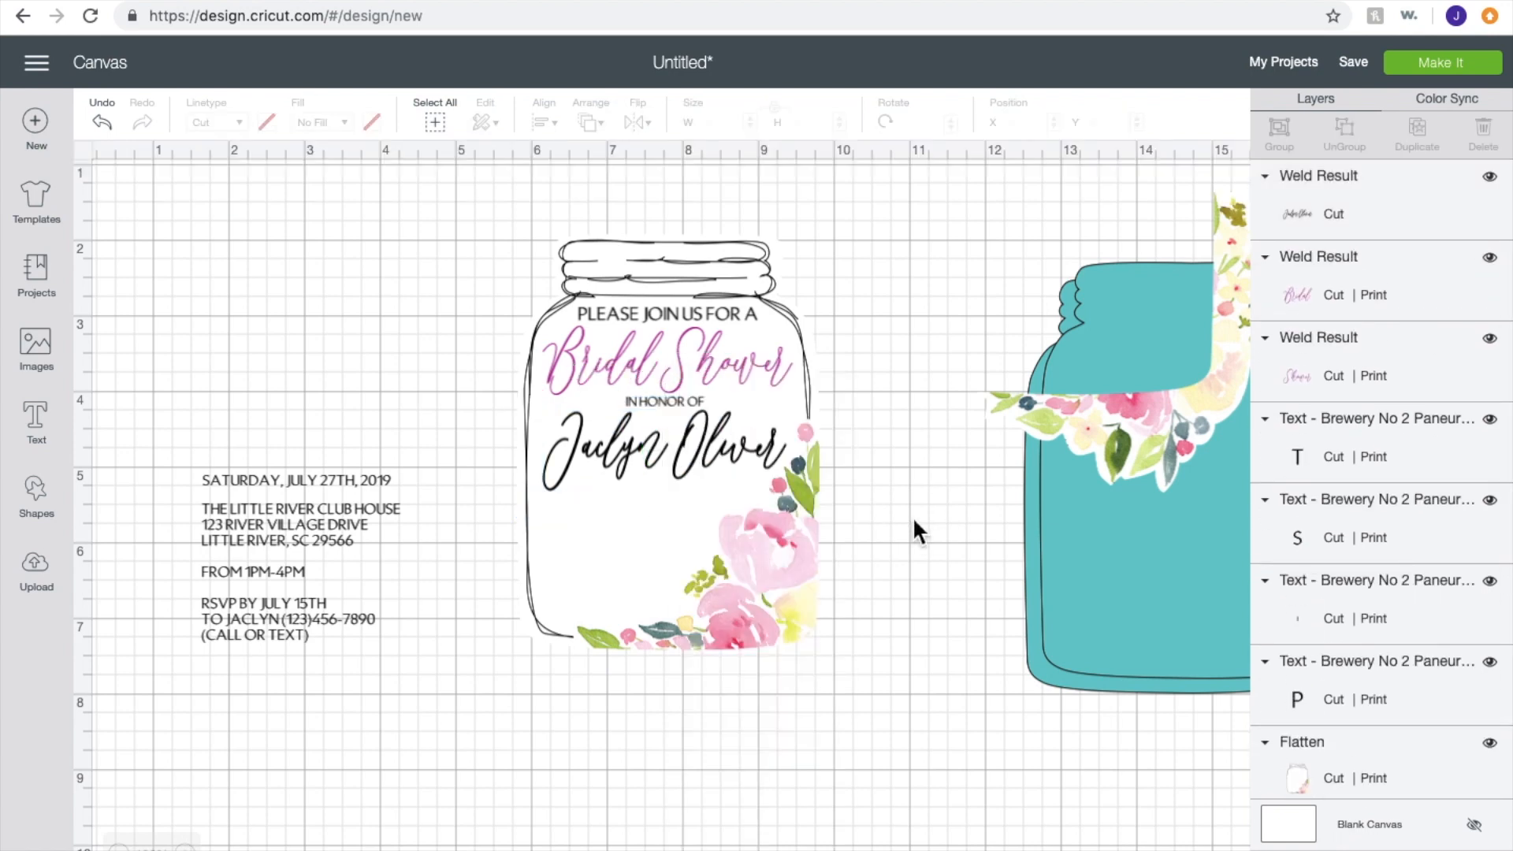
Step: Set the honoree's script name to a Print fill in the magenta color #AF0D8F
click(717, 473)
scroll(630, 425, right, 1)
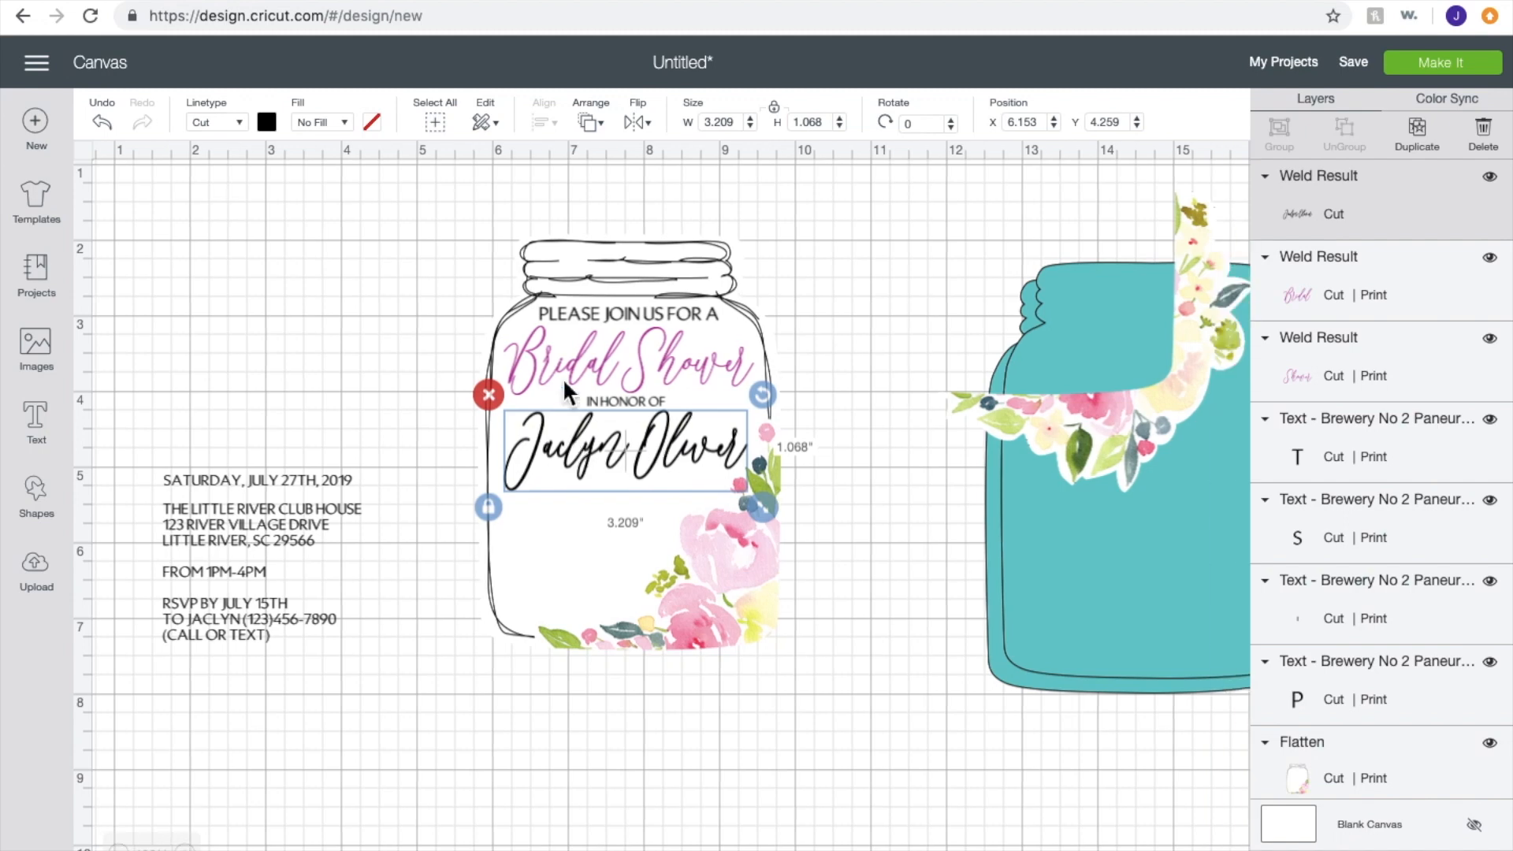
click(334, 119)
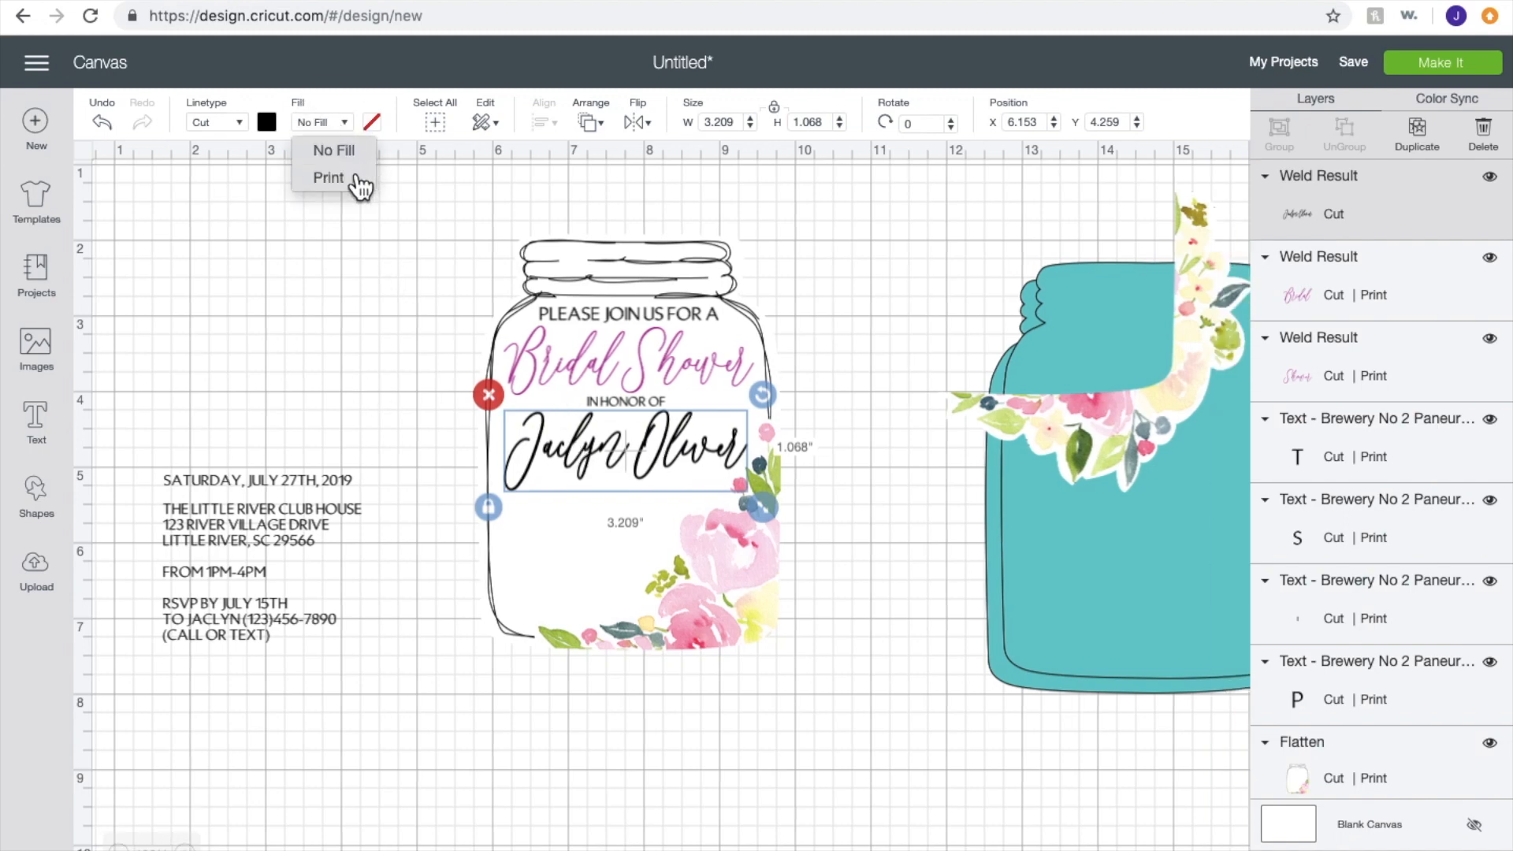
click(356, 183)
click(371, 124)
click(526, 241)
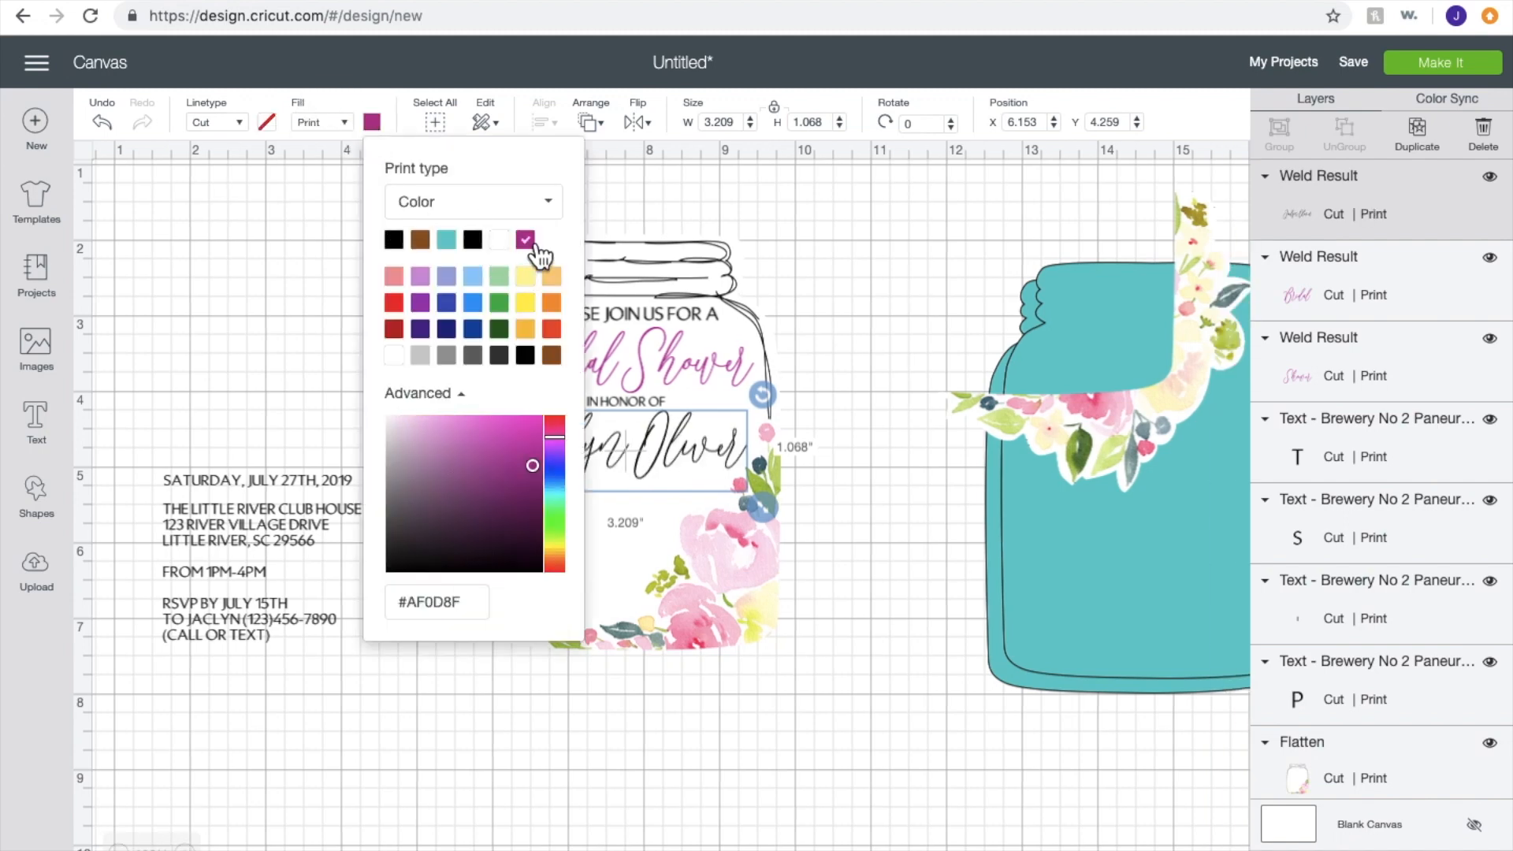
click(727, 679)
Step: Place the "SATURDAY, JULY 27TH, 2019" line in the jar just beneath the honoree's name
scroll(726, 680, left, 1)
scroll(727, 679, up, 1)
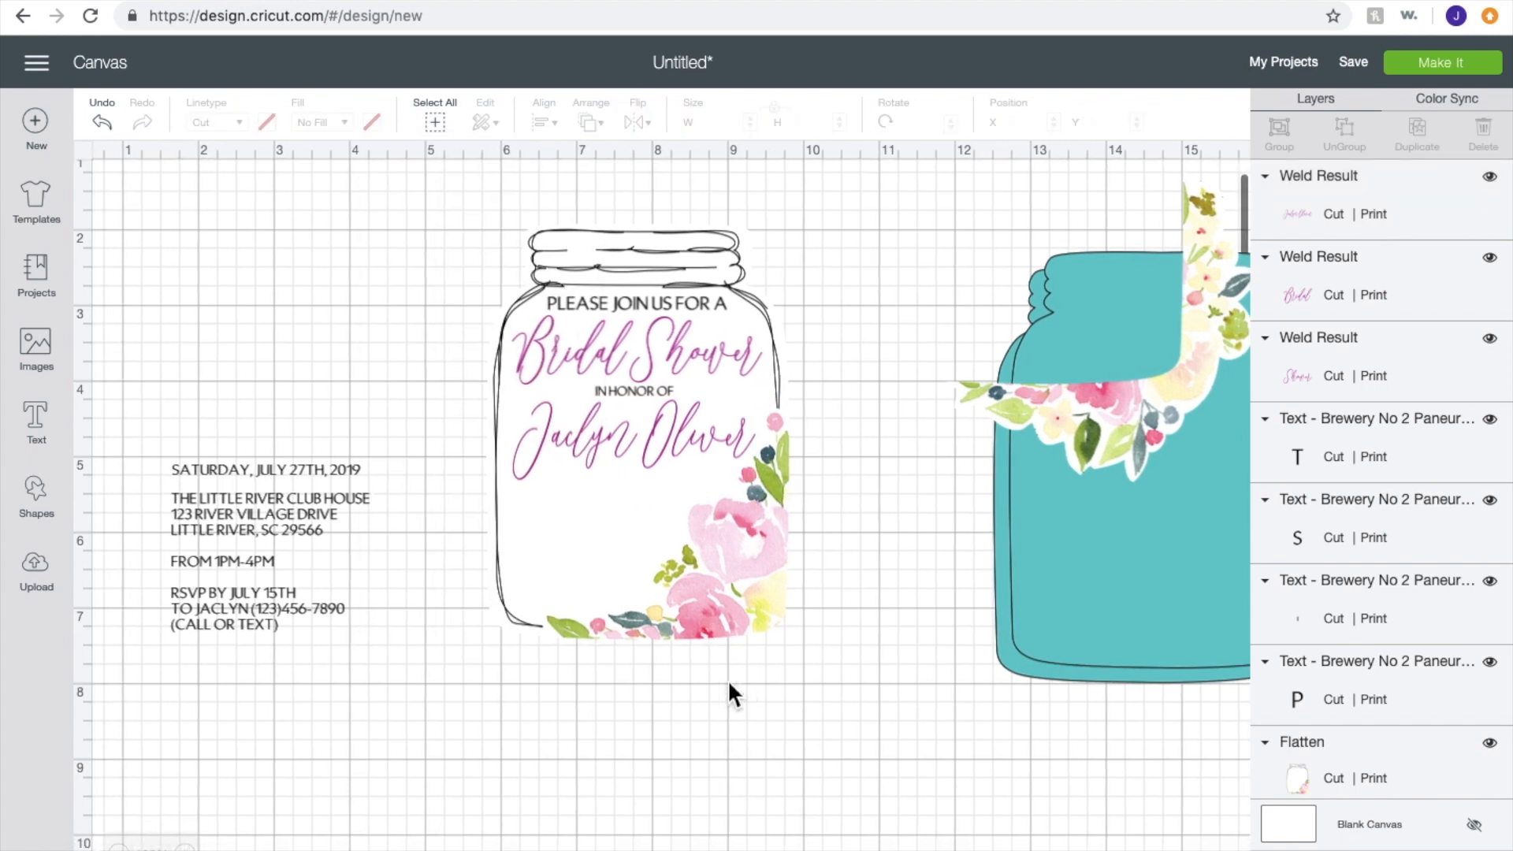
click(239, 587)
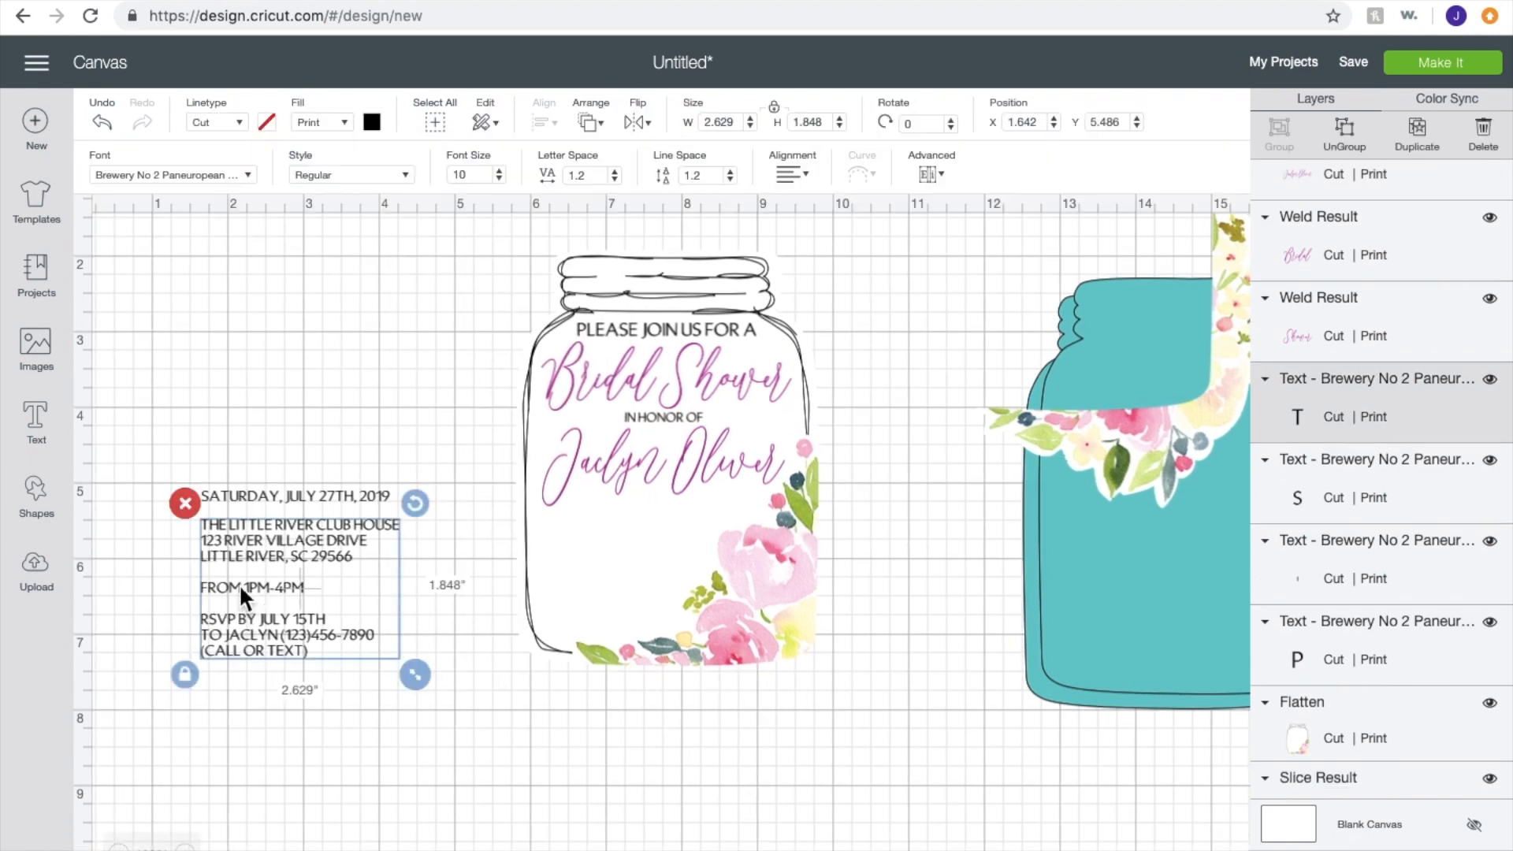
click(303, 492)
drag(302, 491, 681, 505)
Step: Move the venue, time and RSVP text block below the date in the jar and shrink it to about 2.18 × 1.54 in
right_click(281, 563)
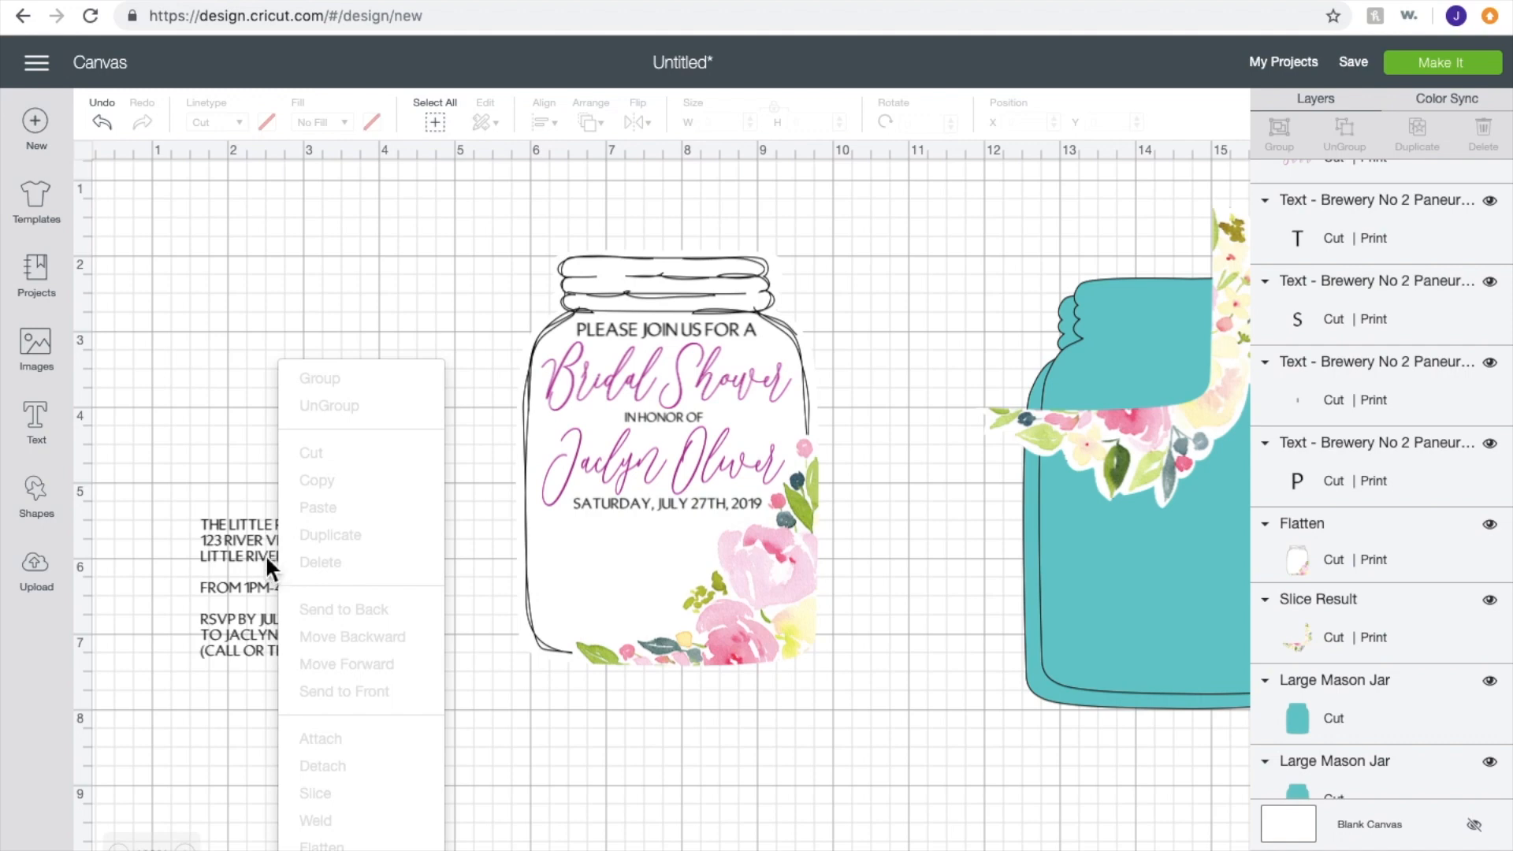
click(228, 437)
drag(249, 536, 584, 523)
drag(745, 675, 717, 661)
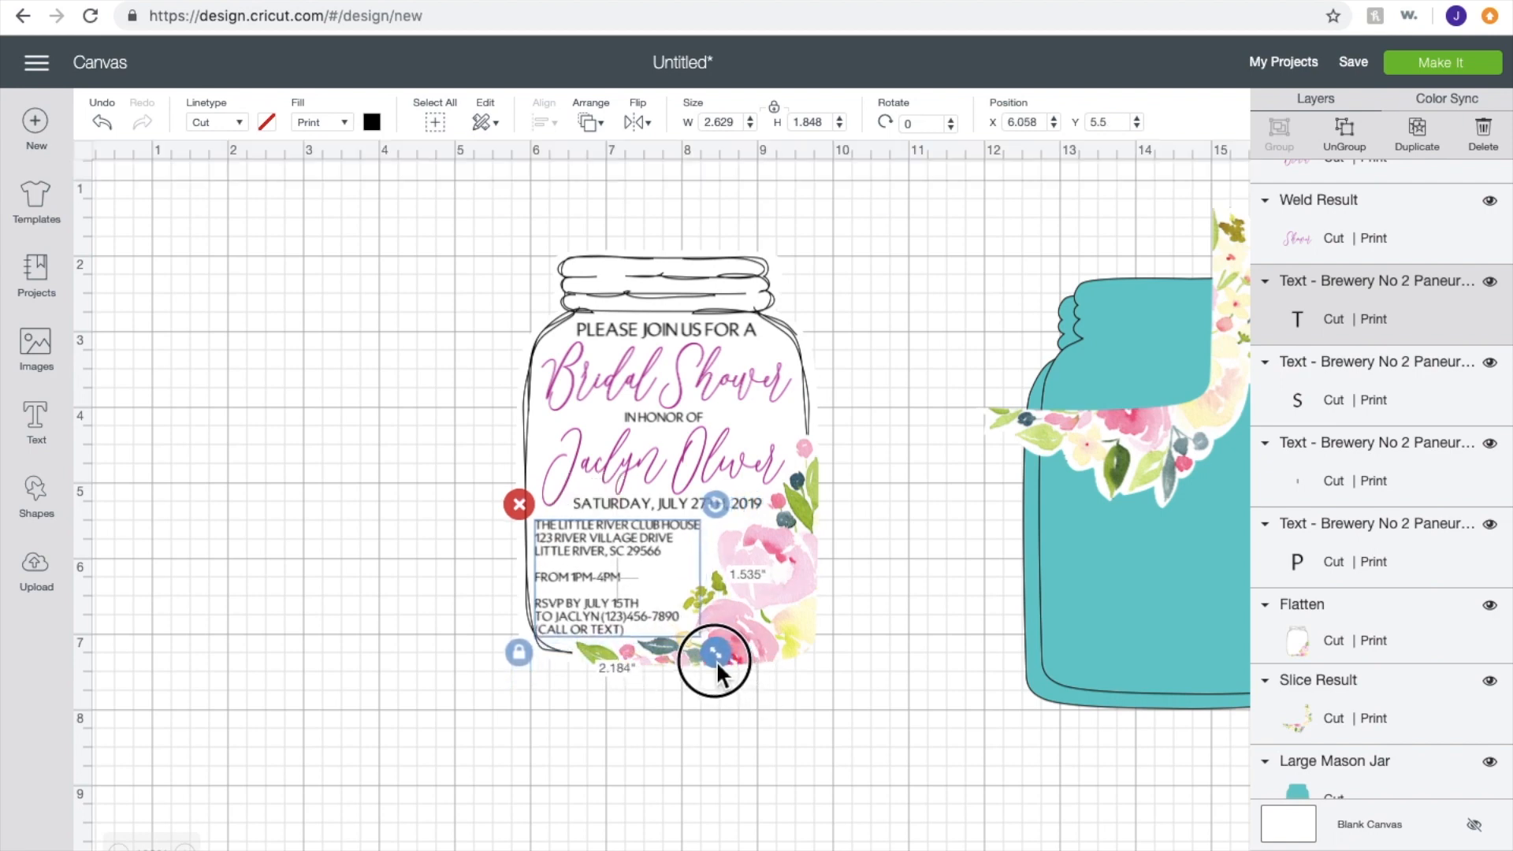
click(565, 597)
drag(564, 596, 569, 619)
click(565, 621)
click(569, 764)
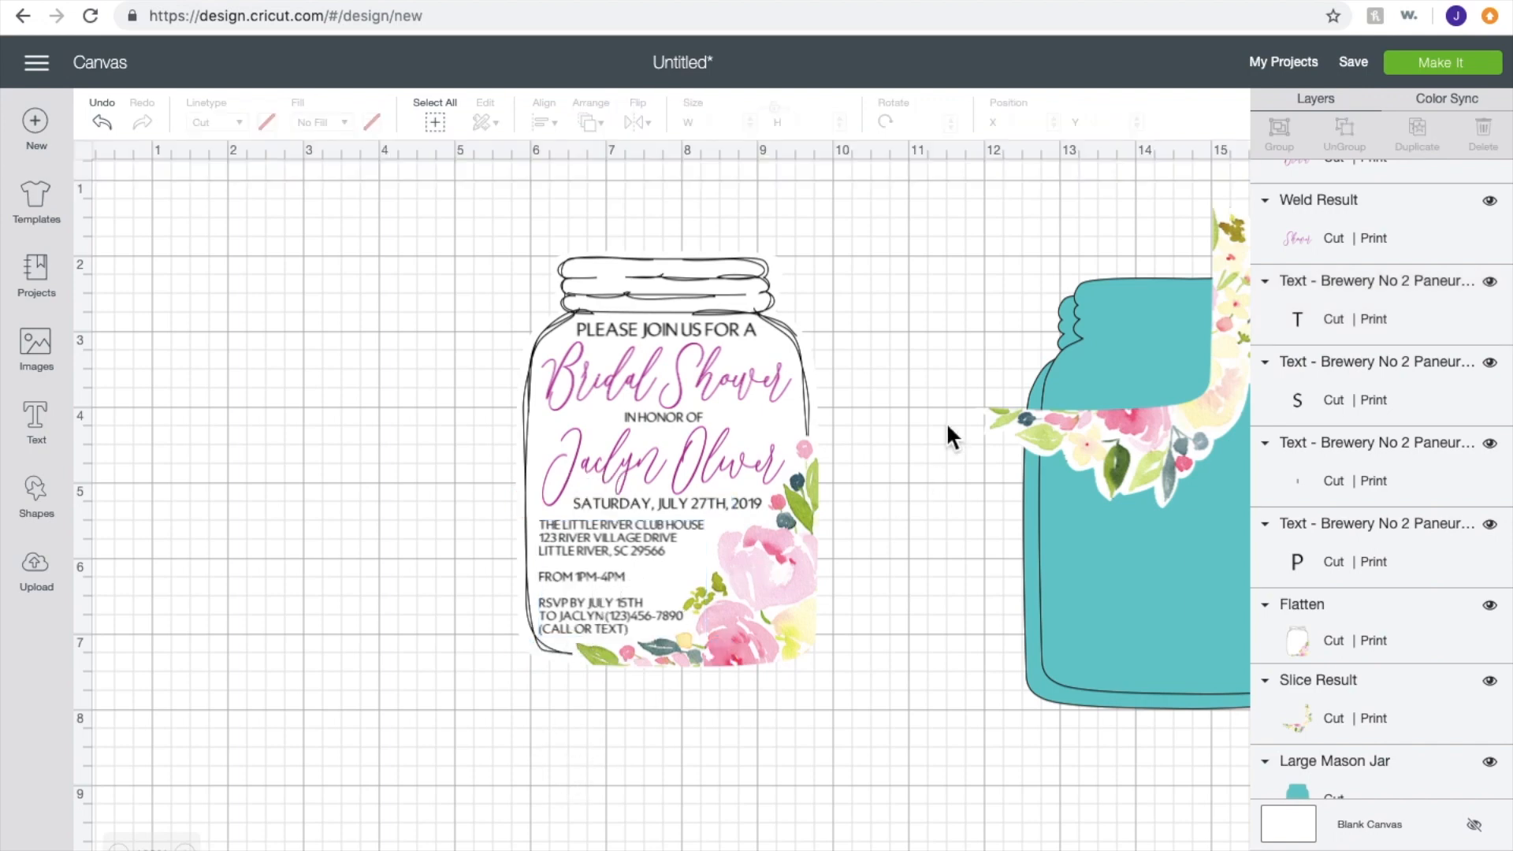
Step: Nudge the honoree's script name slightly within the jar and try to select the date line beneath it
scroll(739, 484, up, 1)
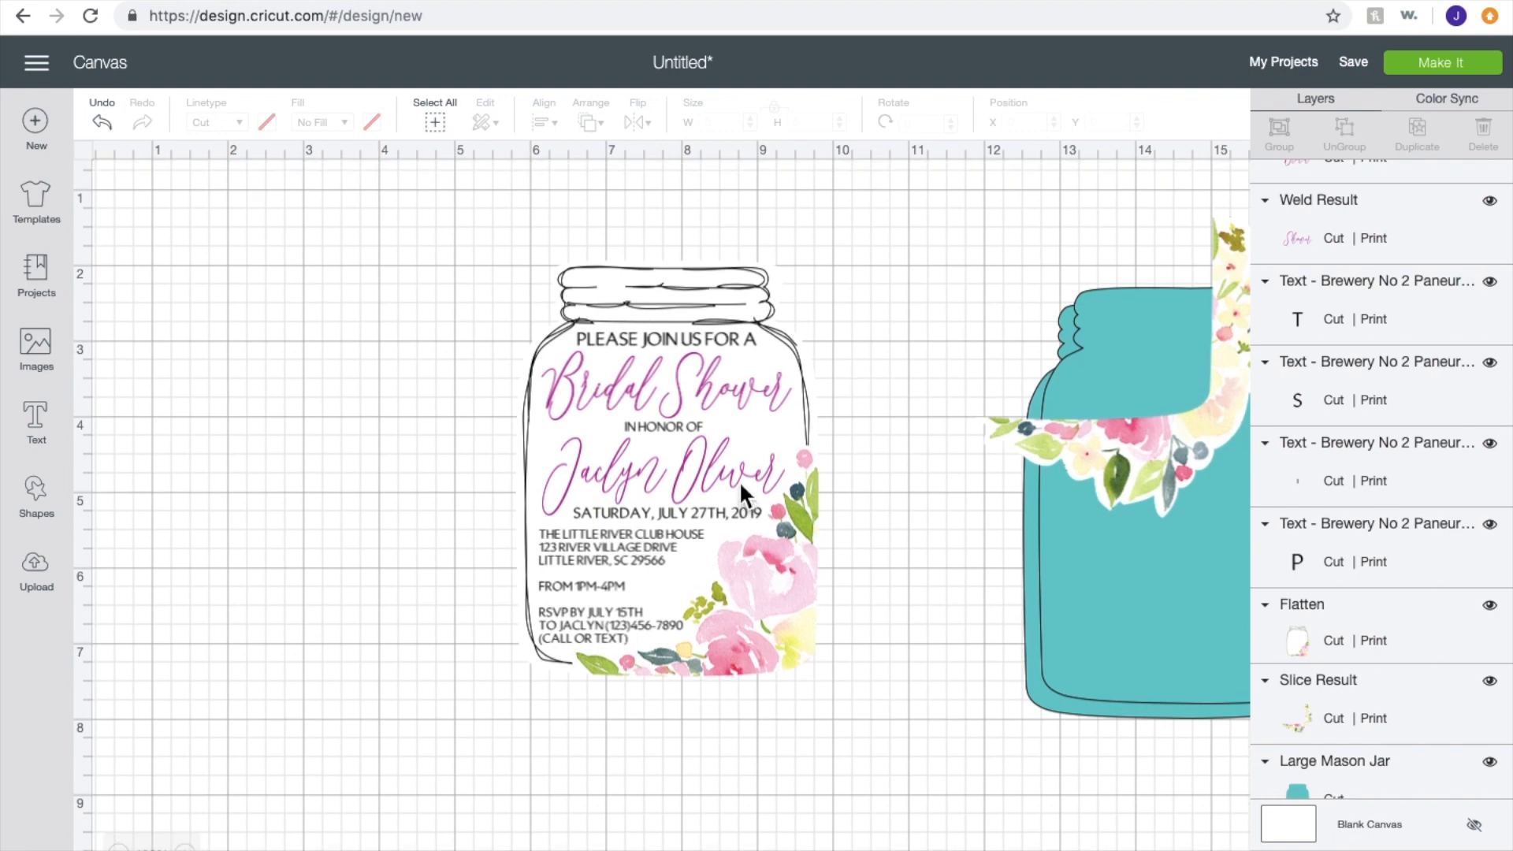
click(728, 514)
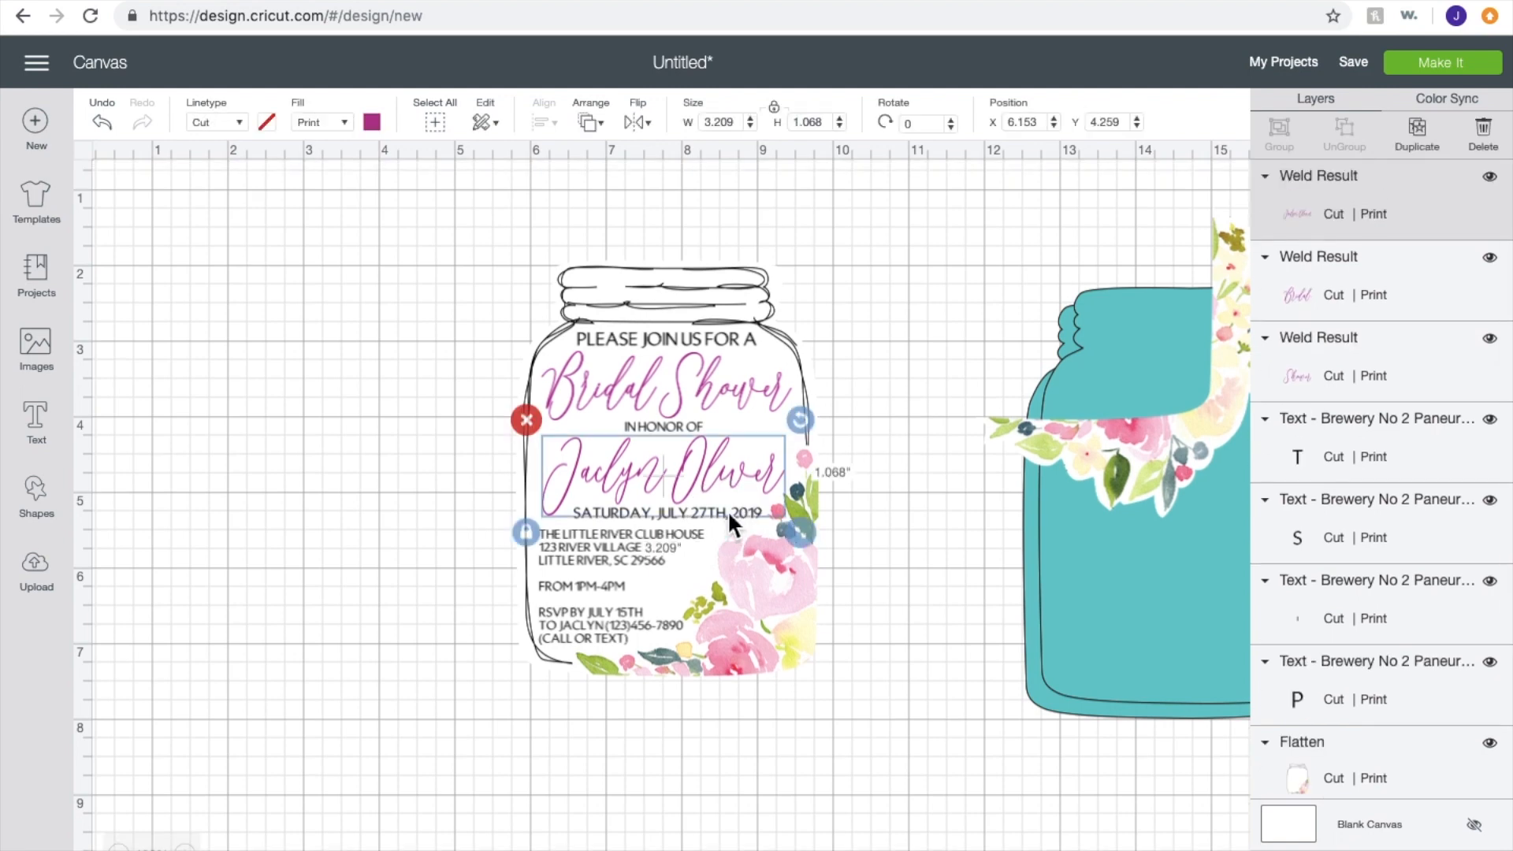
drag(717, 472, 717, 465)
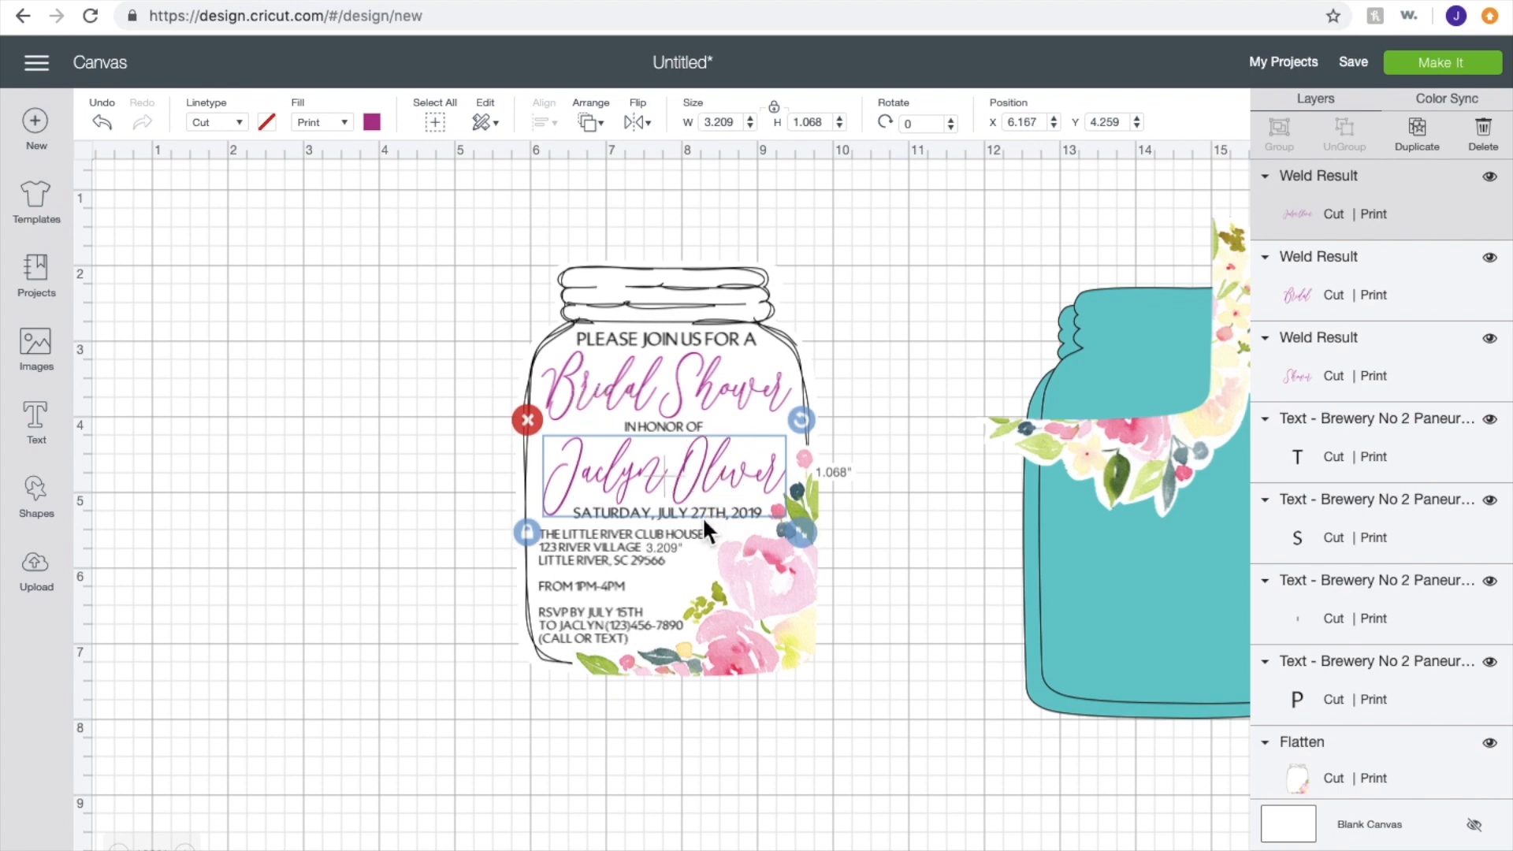
click(703, 517)
click(700, 517)
click(700, 518)
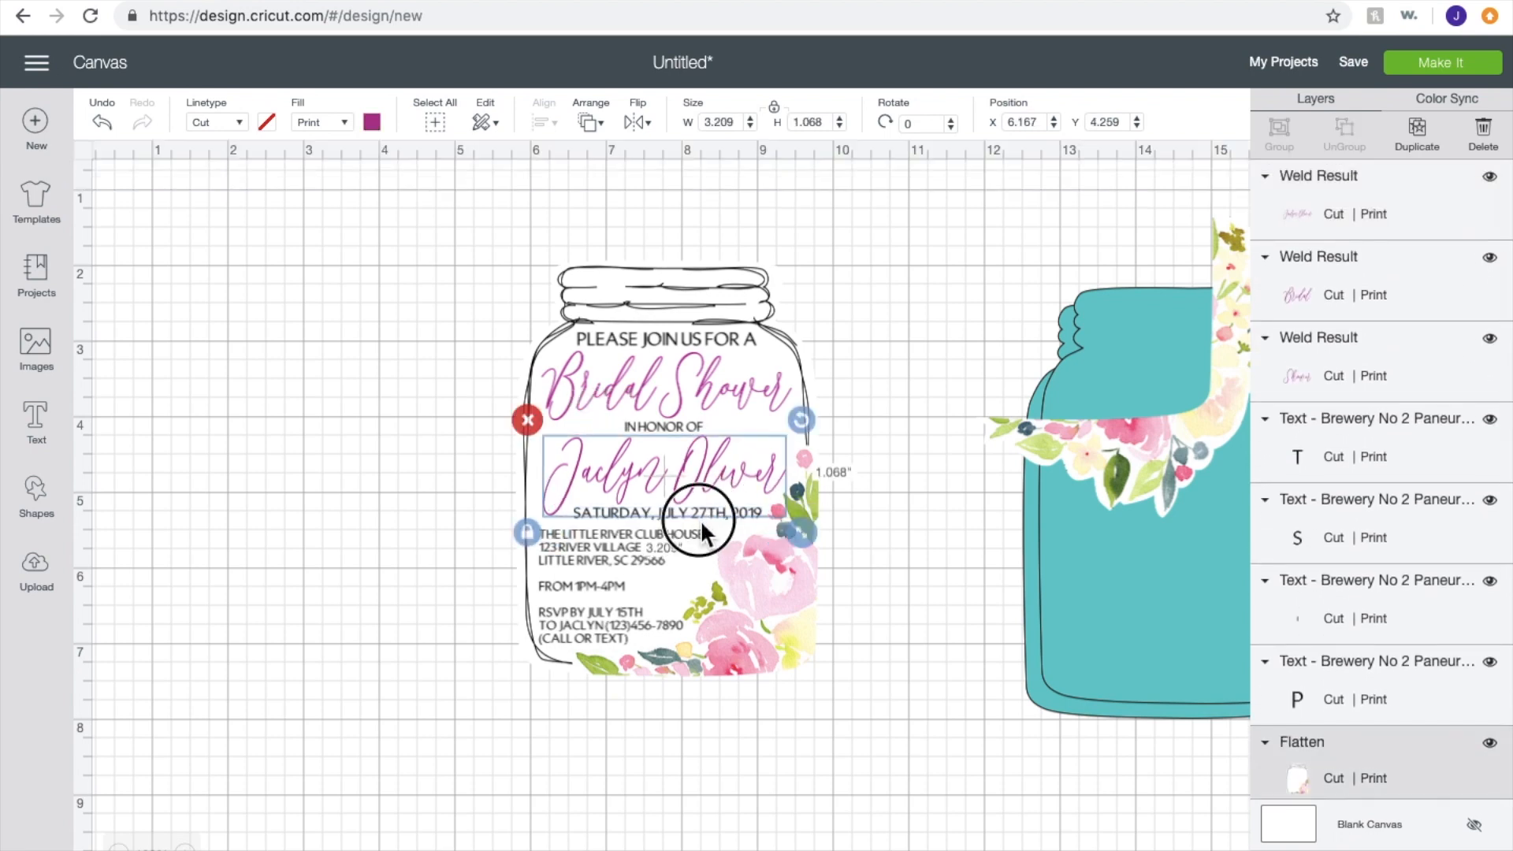
click(700, 517)
click(702, 517)
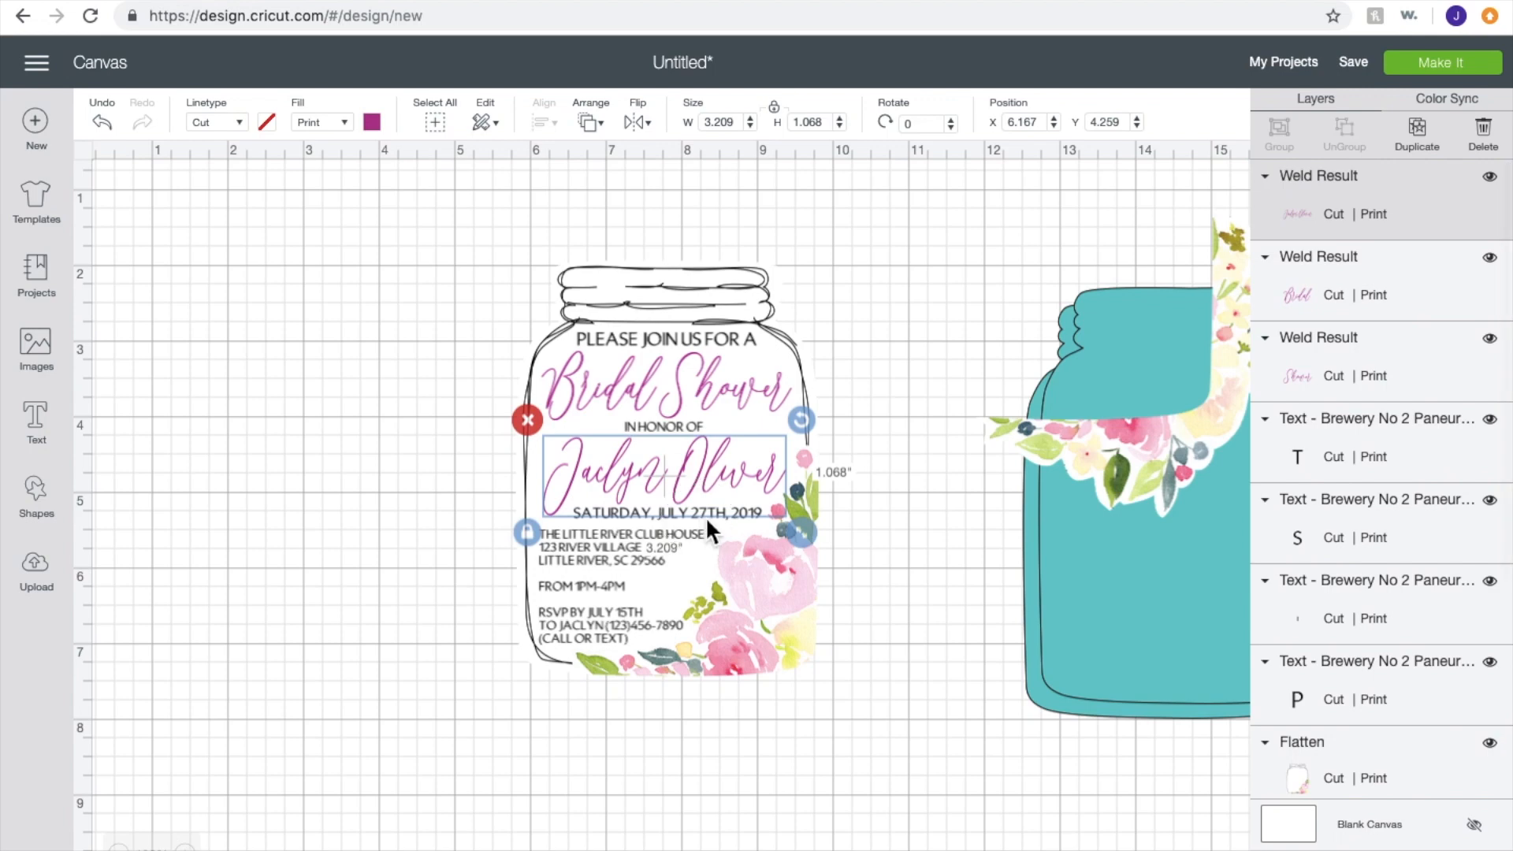
click(899, 516)
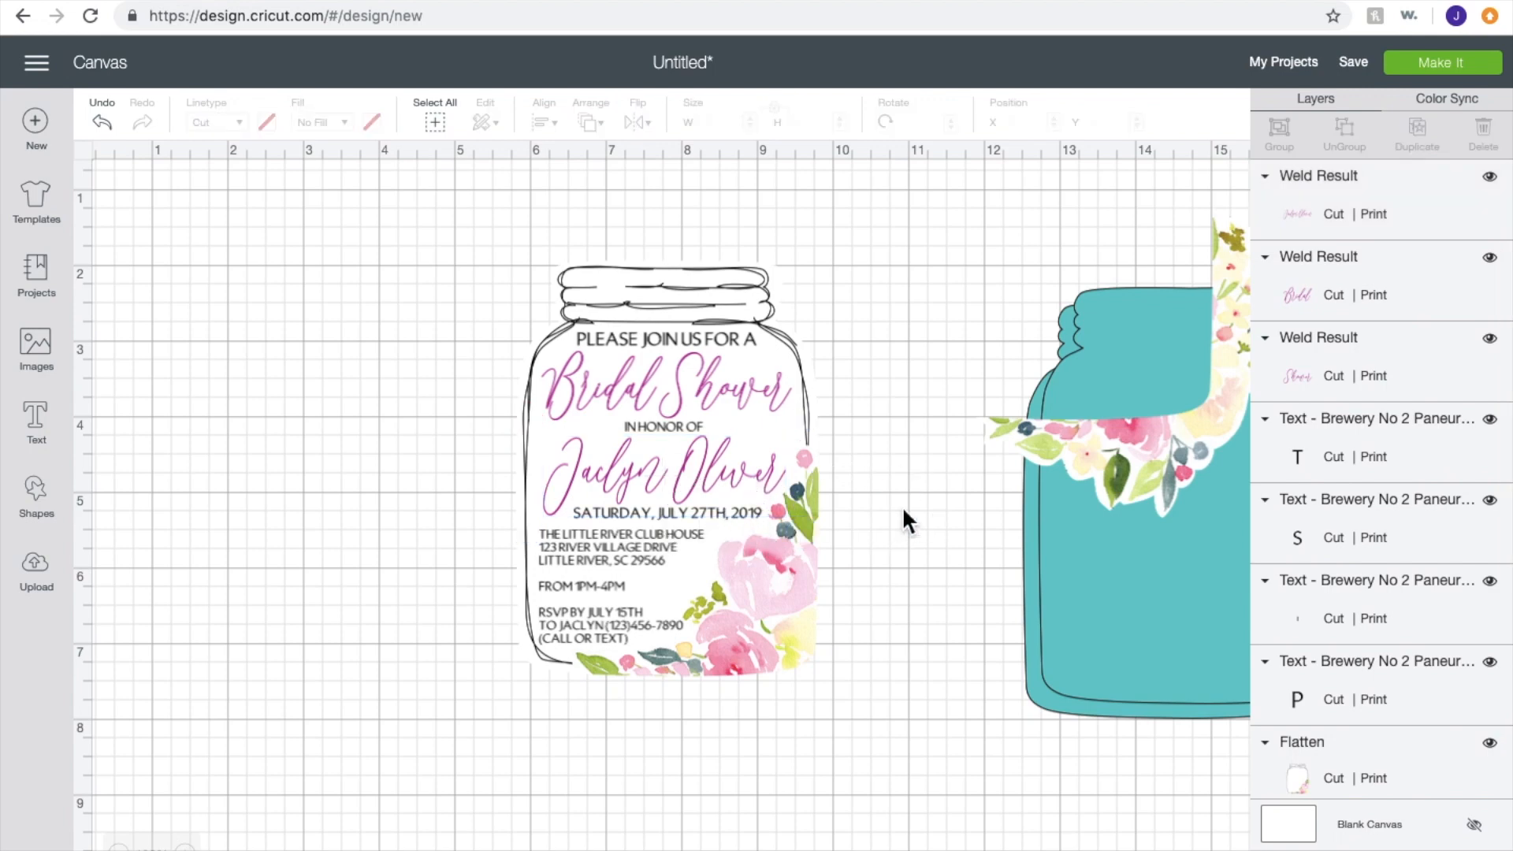
Step: Flatten the jar, its flowers and all the invitation text into one printable image
click(601, 641)
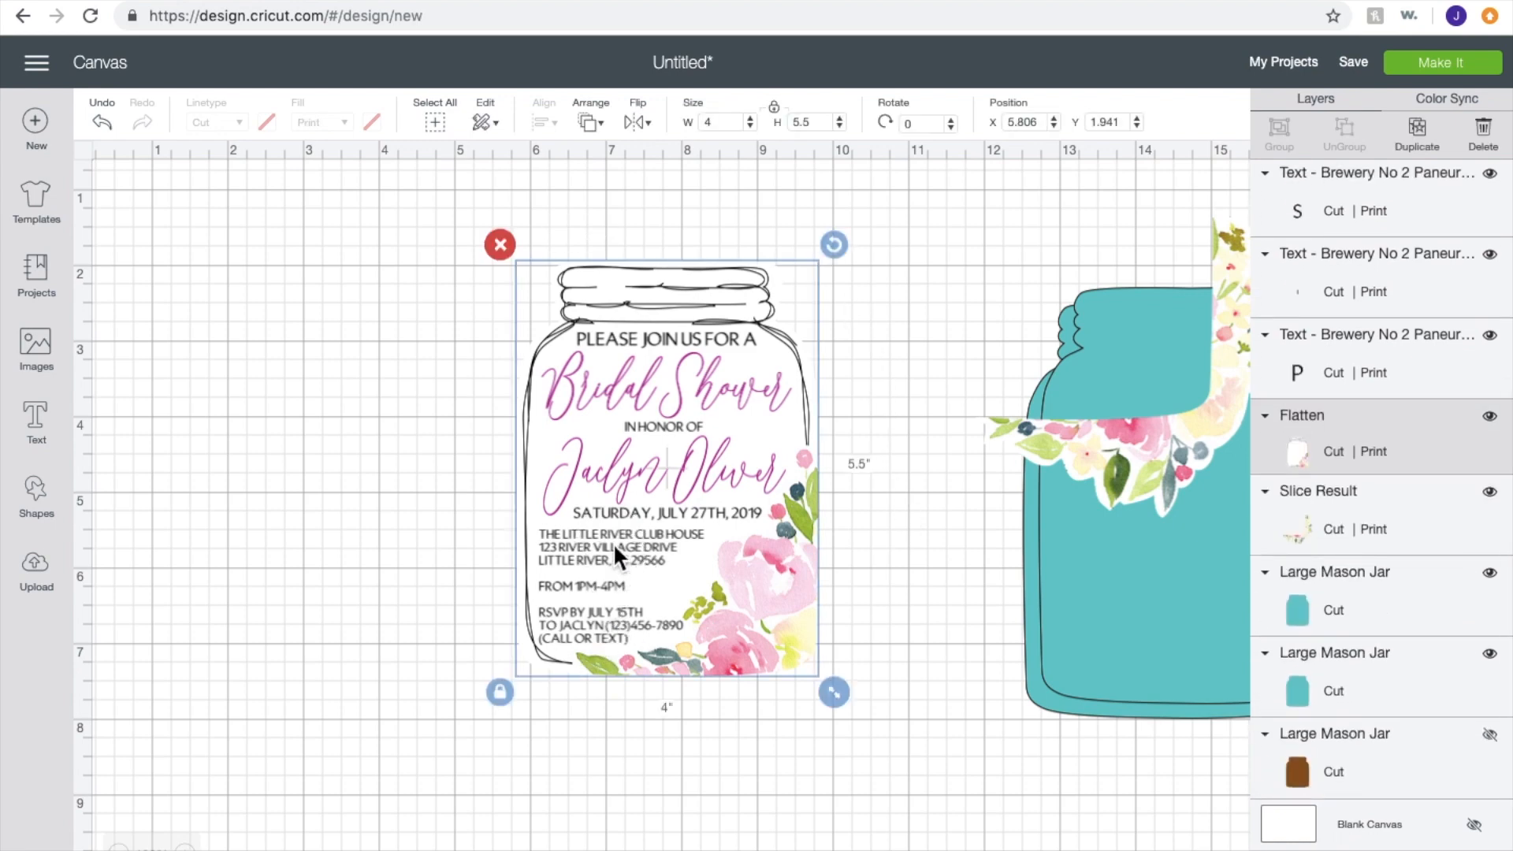
scroll(1507, 359, up, 5)
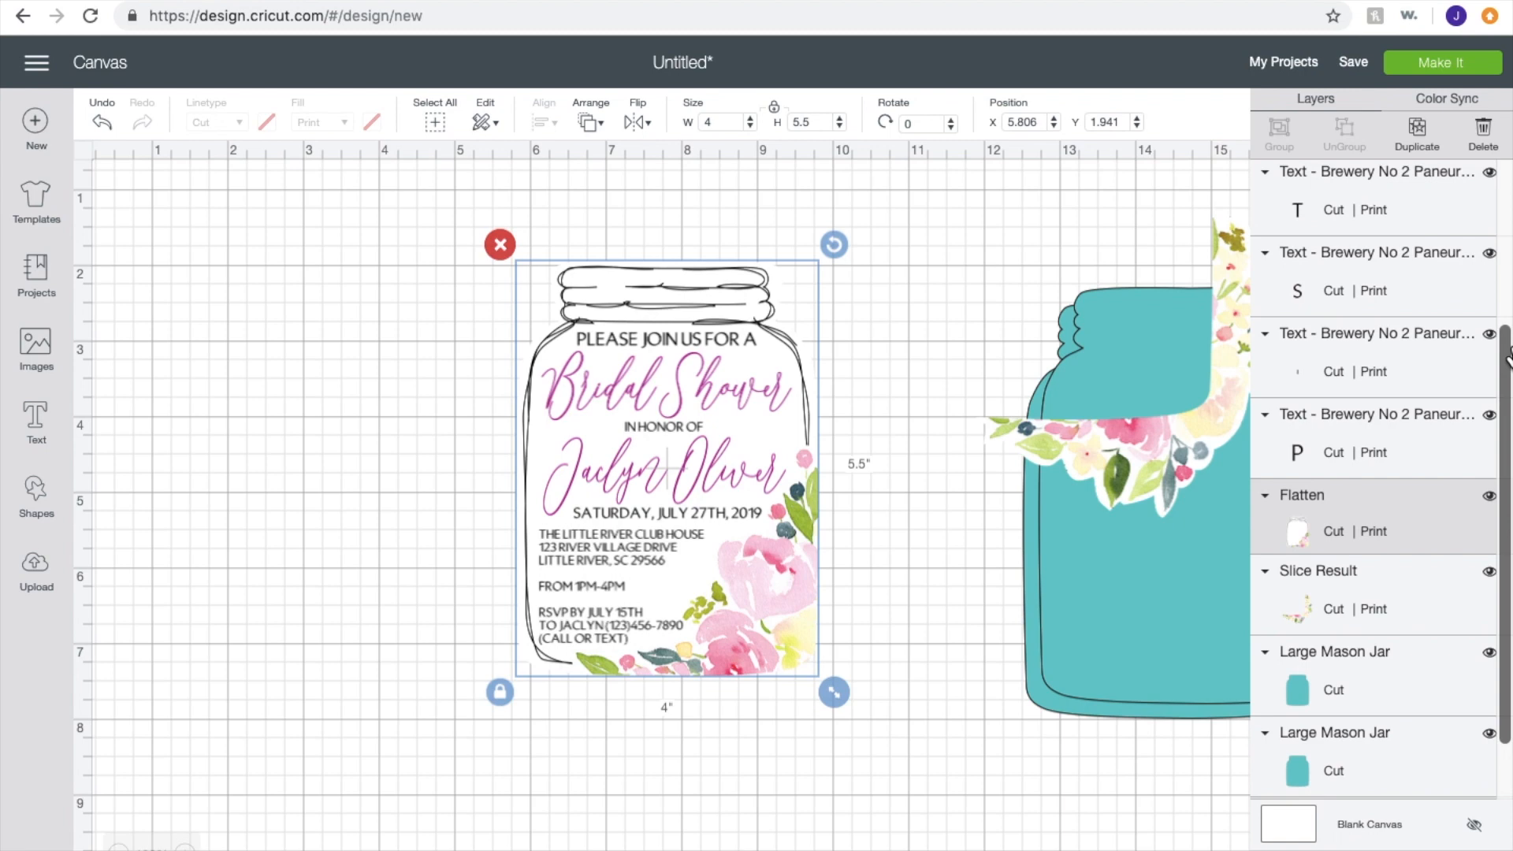
scroll(1507, 358, down, 1)
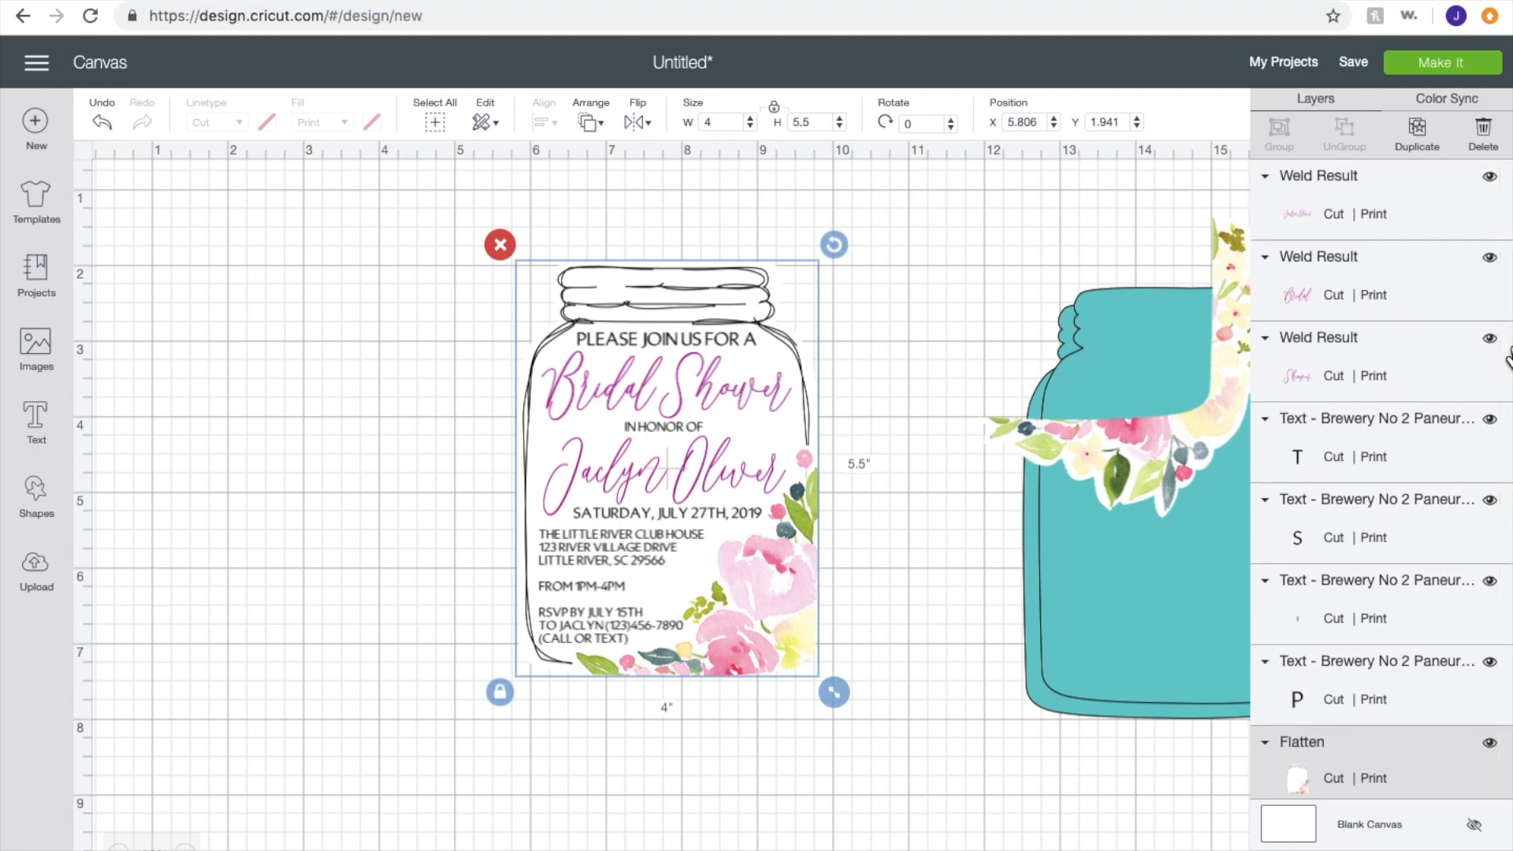
click(957, 309)
drag(884, 229, 454, 719)
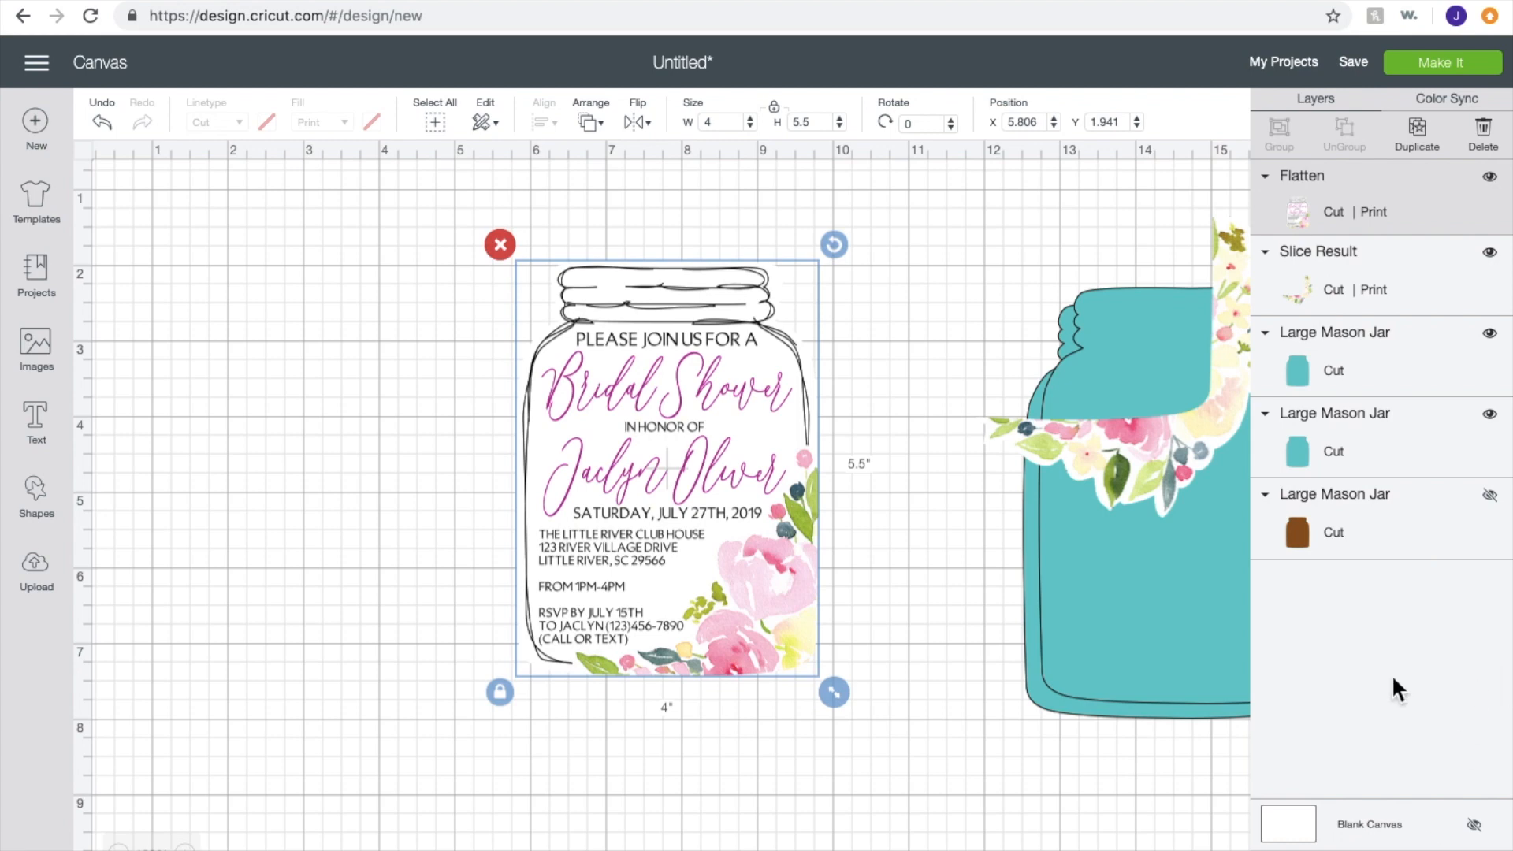
Step: Move the leftover floral slice from the teal jar to the invitation jar's lid and send it to the front
drag(1176, 447, 361, 513)
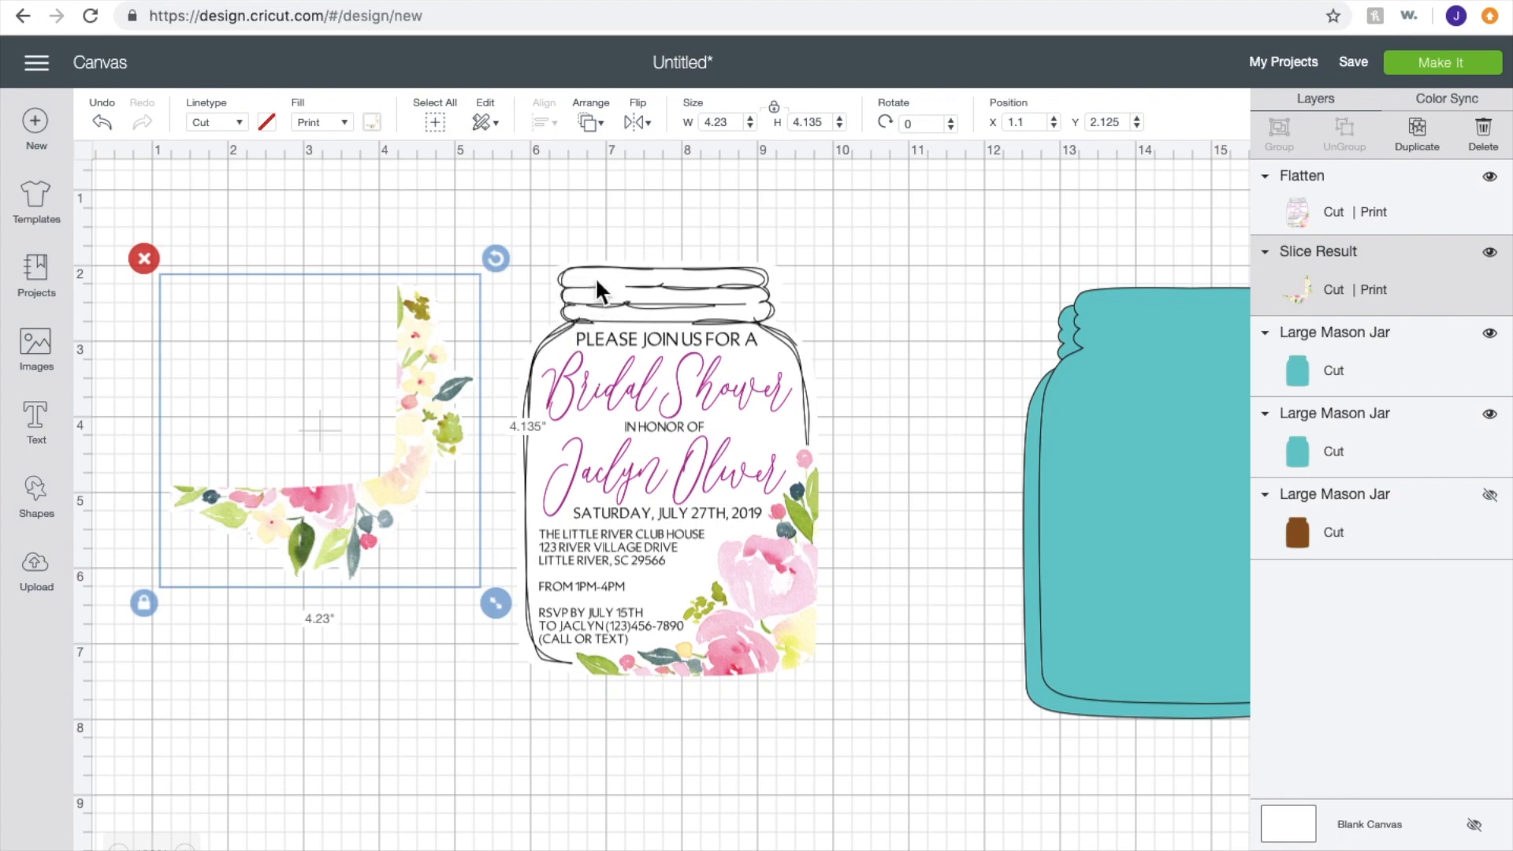
drag(426, 435, 603, 249)
click(588, 122)
click(635, 251)
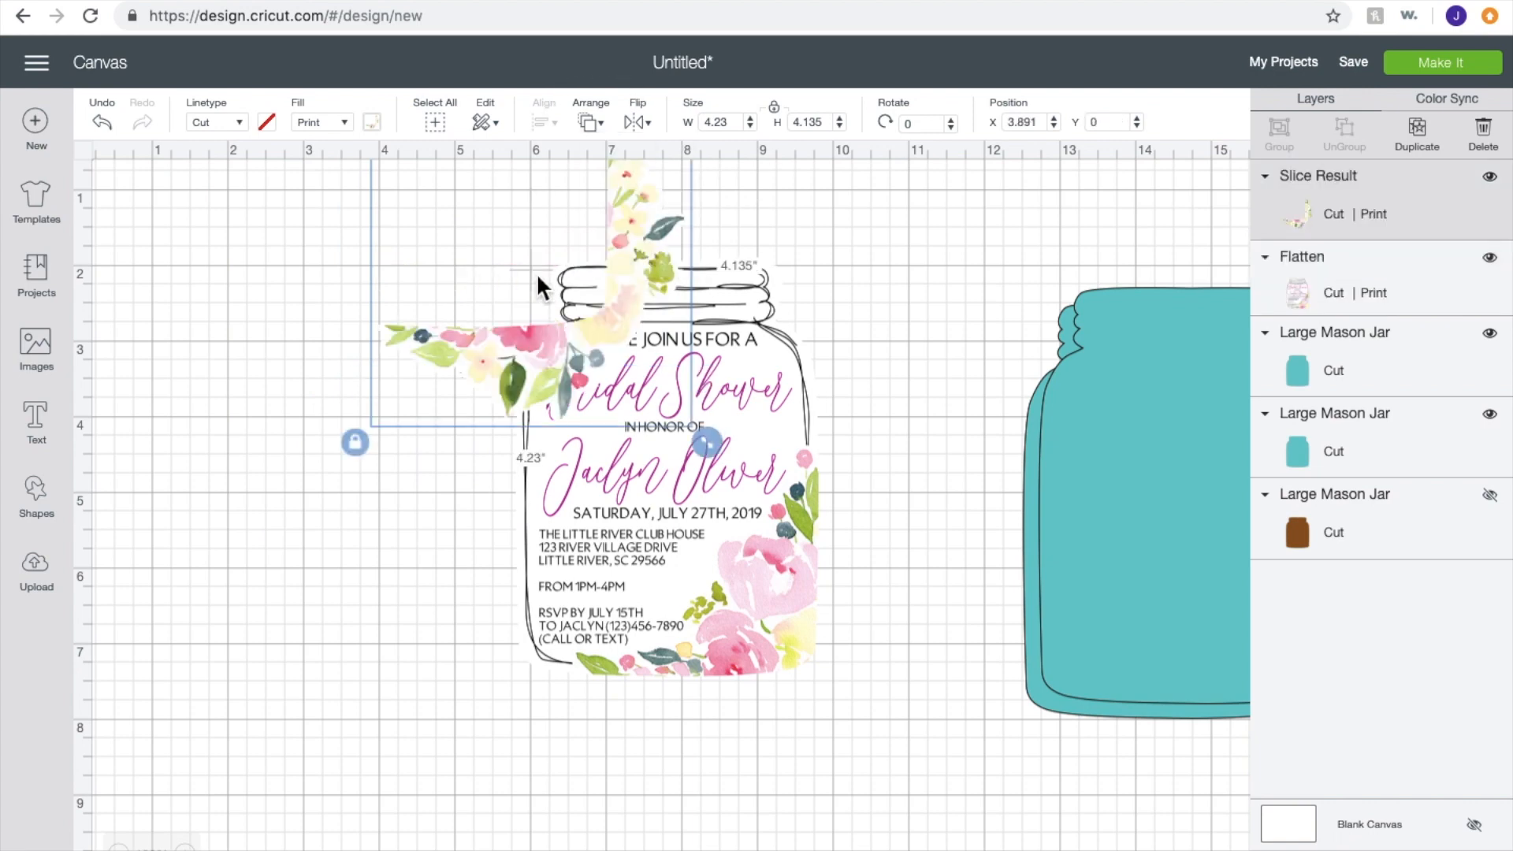
Step: Move the flattened invitation jar lower on the canvas and rotate the floral slice to about 345.67°
drag(767, 533, 807, 630)
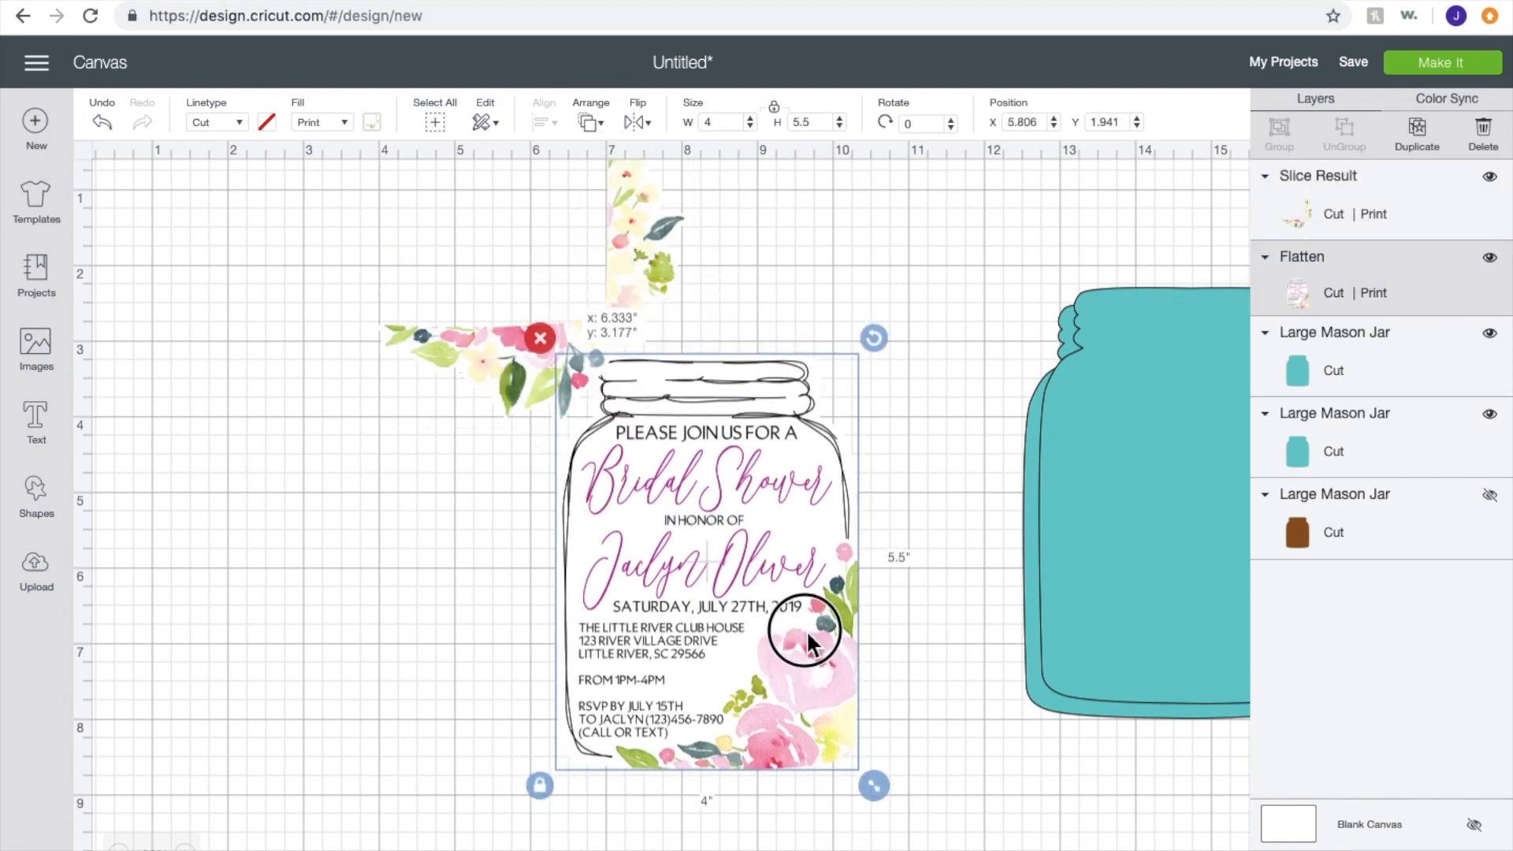
click(638, 249)
drag(638, 249, 569, 377)
drag(702, 237, 505, 230)
drag(556, 445, 590, 395)
drag(668, 168, 643, 286)
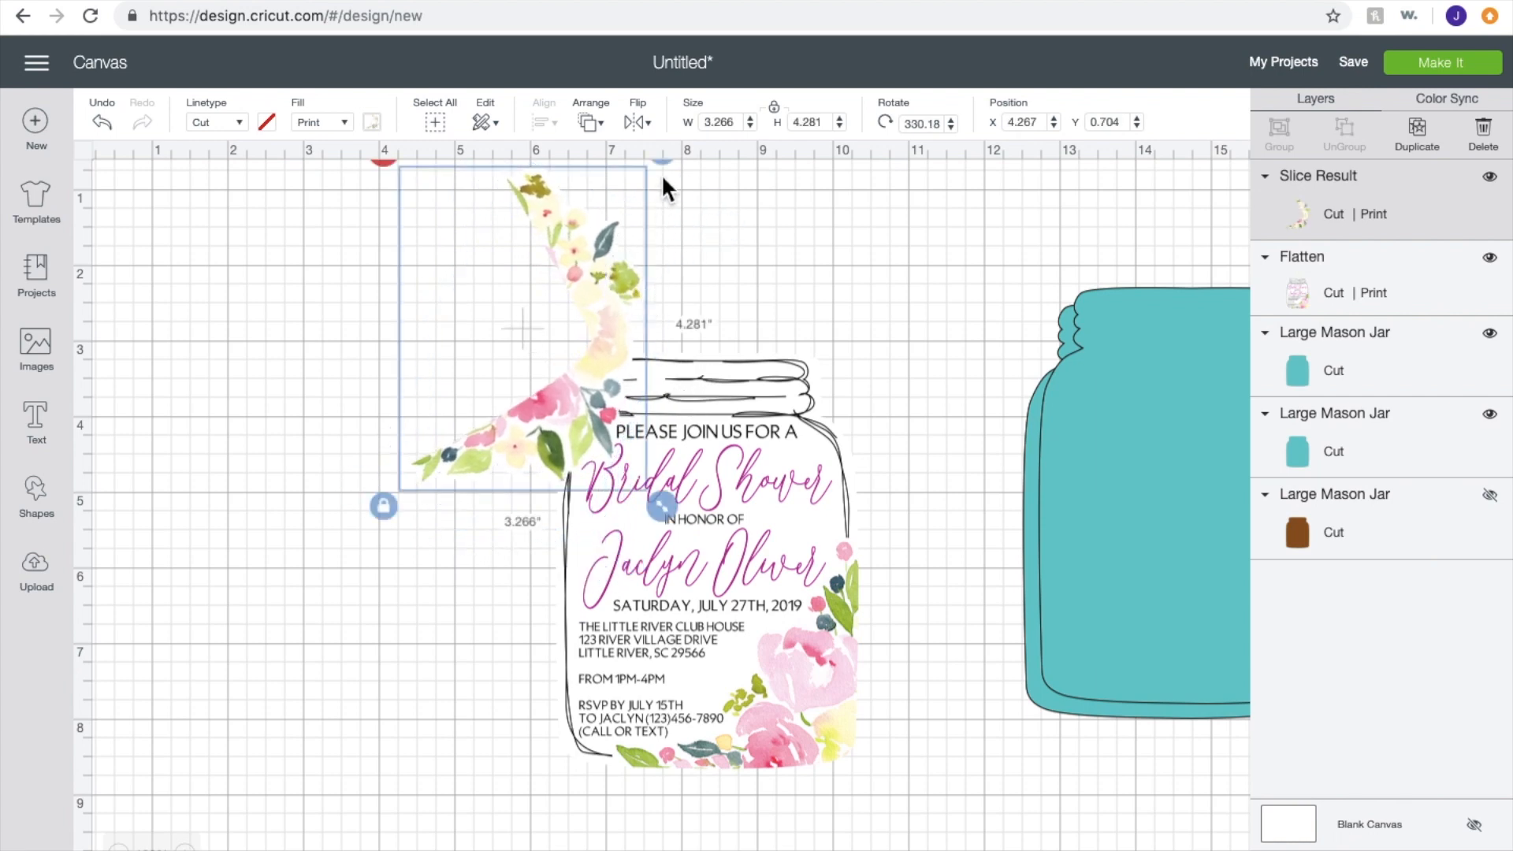
scroll(648, 333, up, 2)
drag(664, 194, 684, 231)
drag(613, 330, 612, 333)
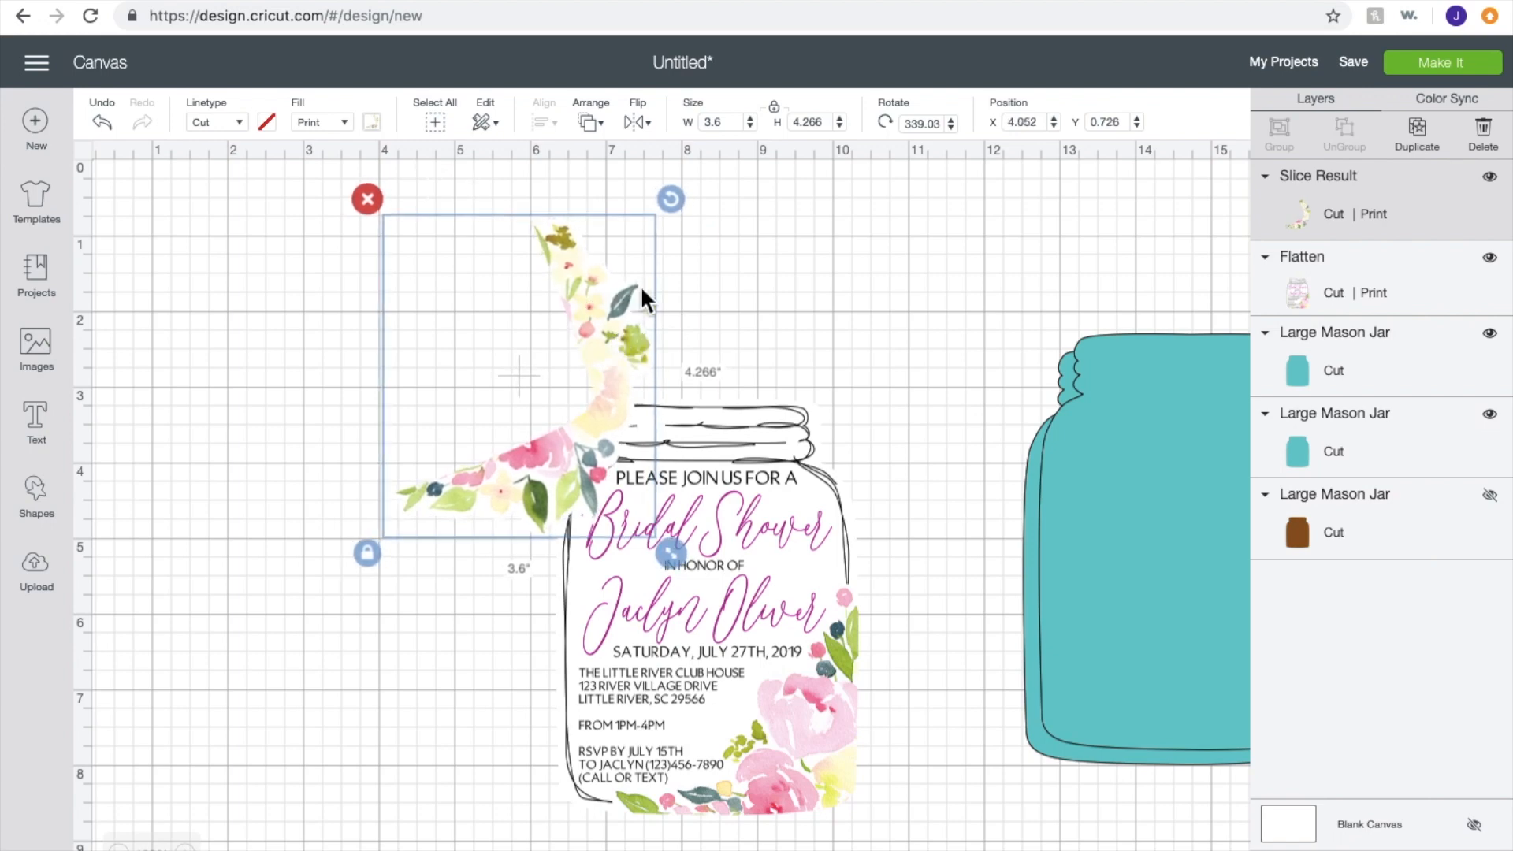
drag(679, 202, 692, 221)
Step: Move the floral slice over the invitation jar's lid, flip it horizontally and reposition it across the lid
drag(613, 333, 834, 268)
click(642, 123)
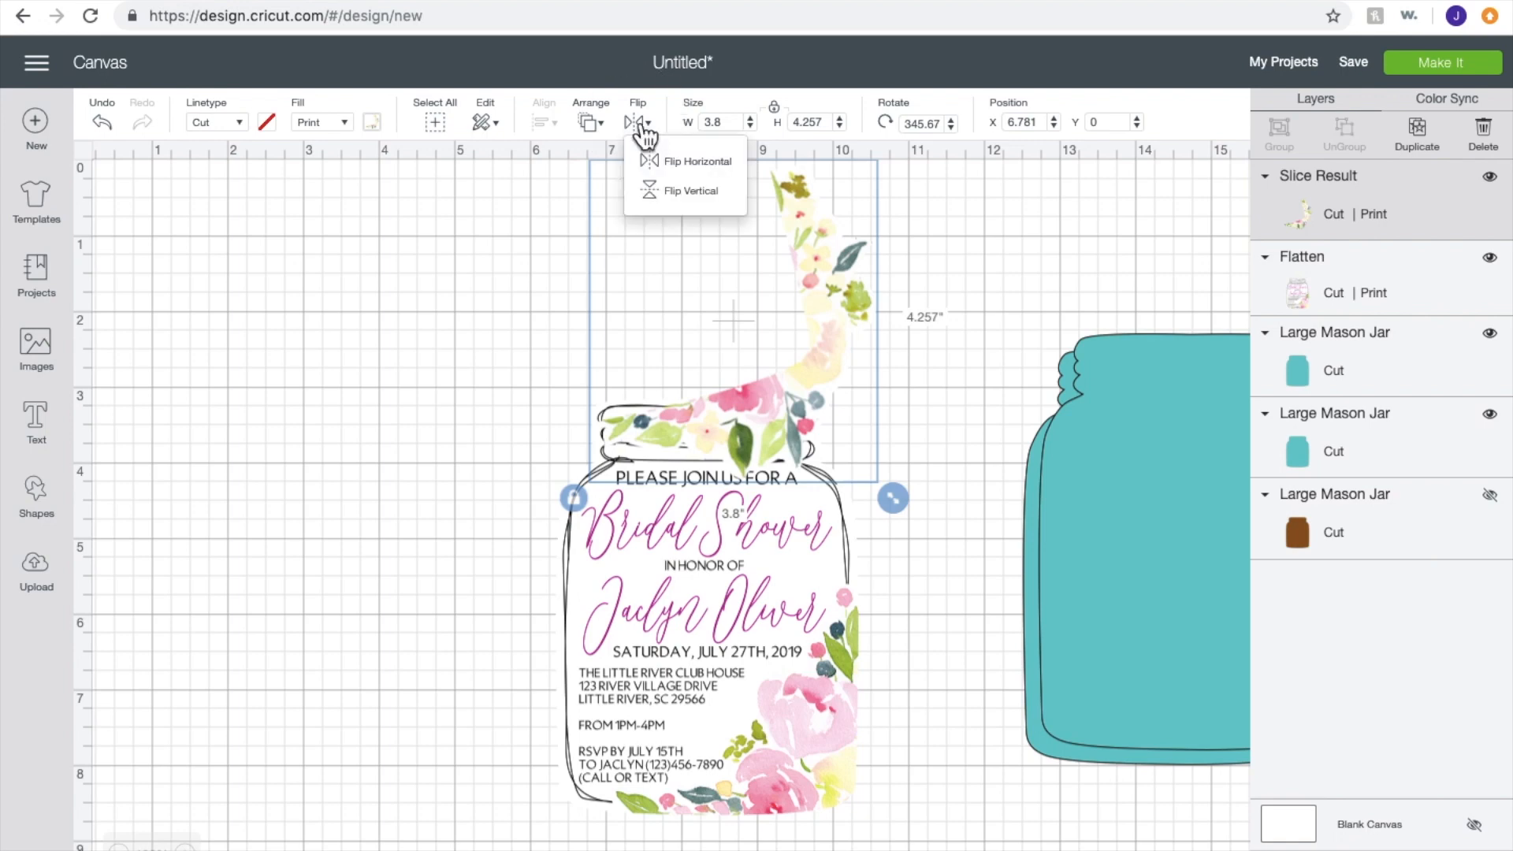
click(692, 163)
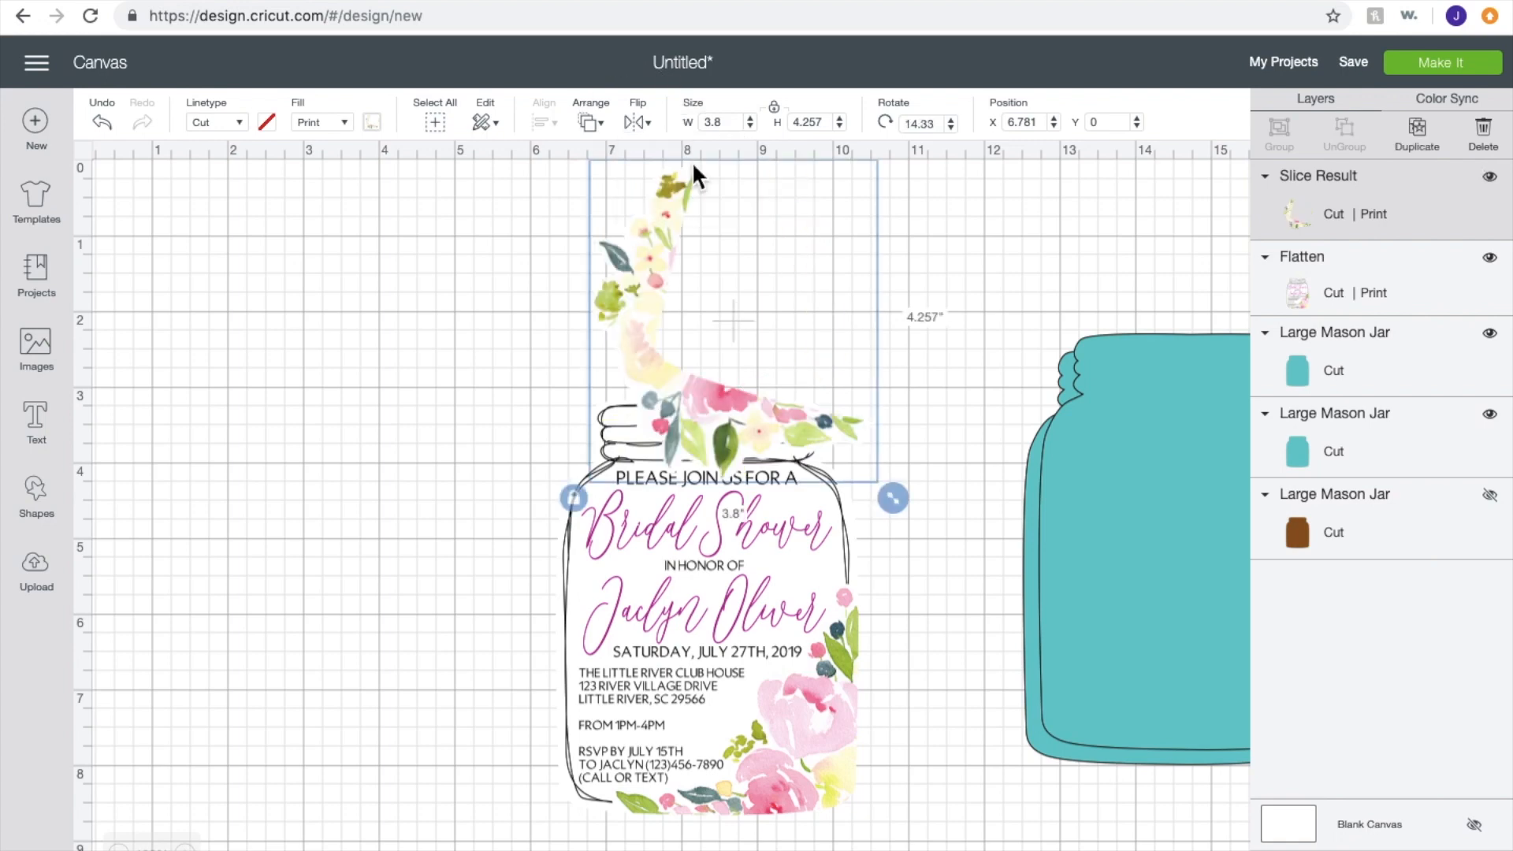
drag(706, 385, 547, 475)
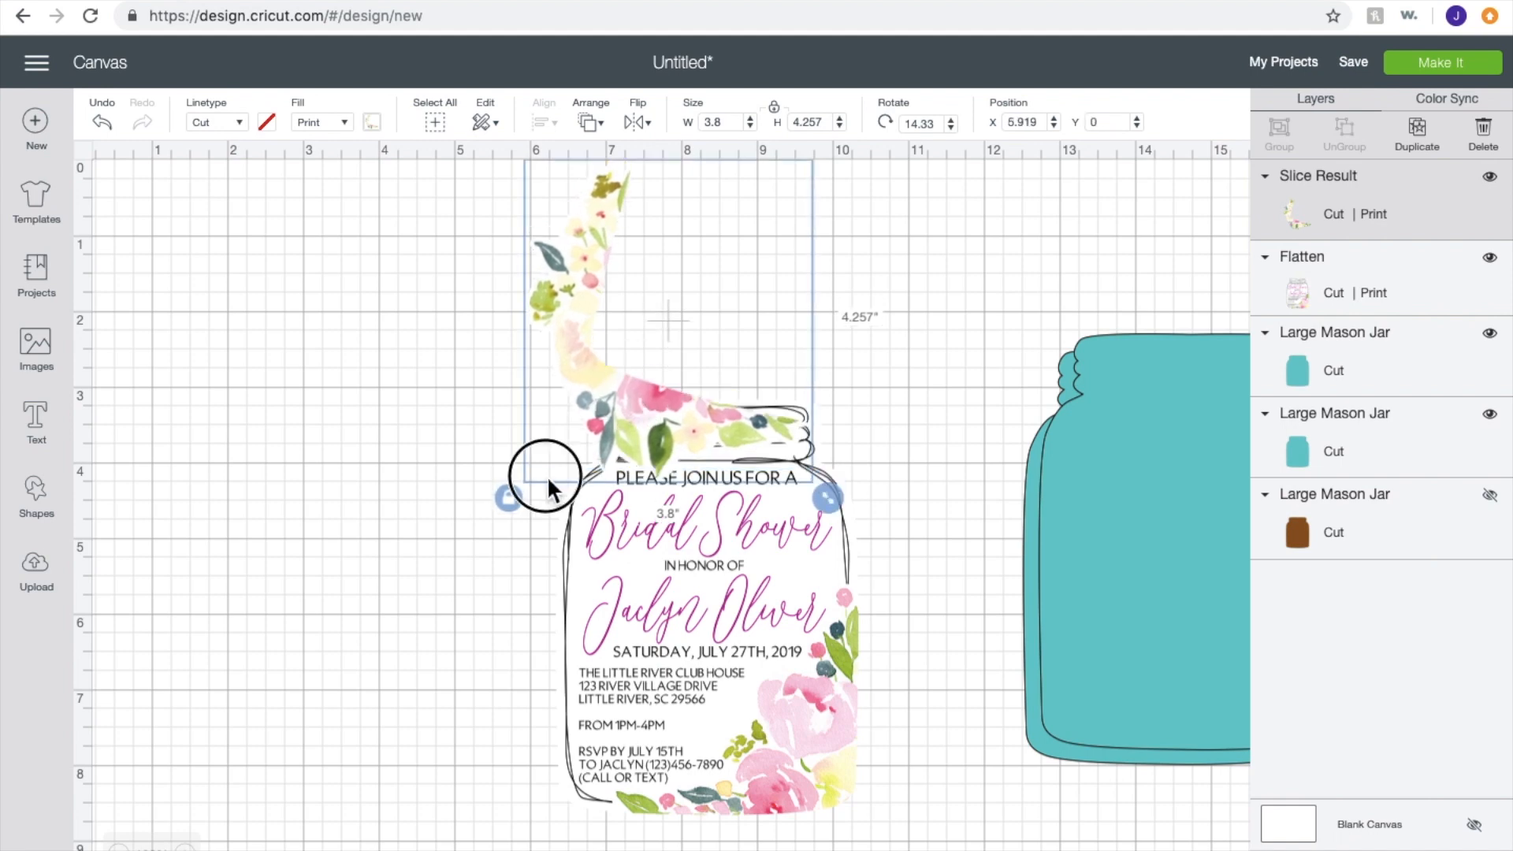
Step: Place a teal jar behind the invitation at about X 6.319, Y 3.358, hiding and reshowing the flattened invitation to check the overlap
drag(730, 564, 730, 574)
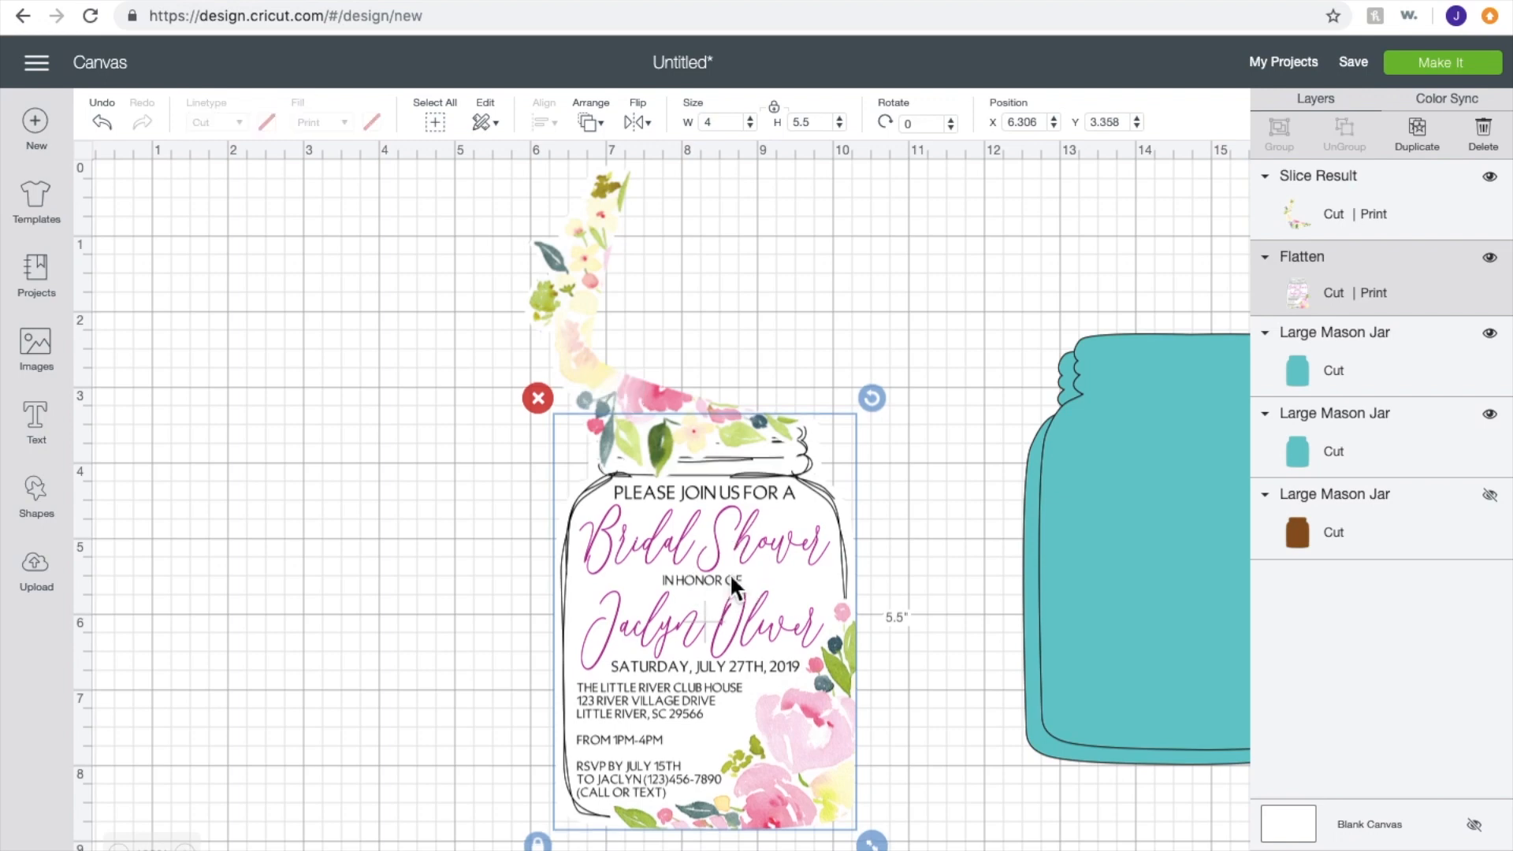
drag(1164, 522, 678, 588)
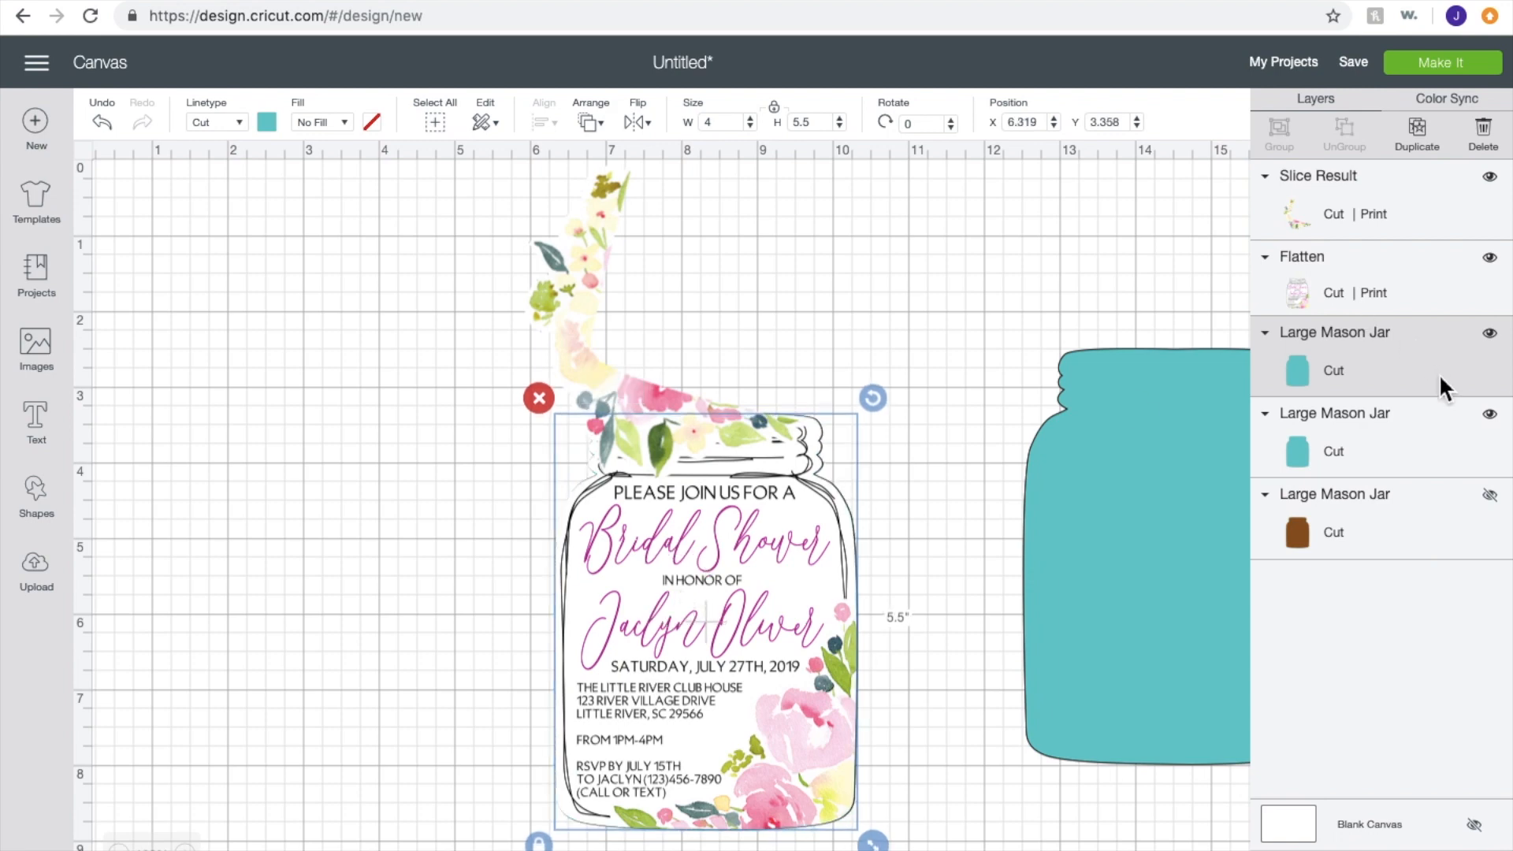
click(1490, 258)
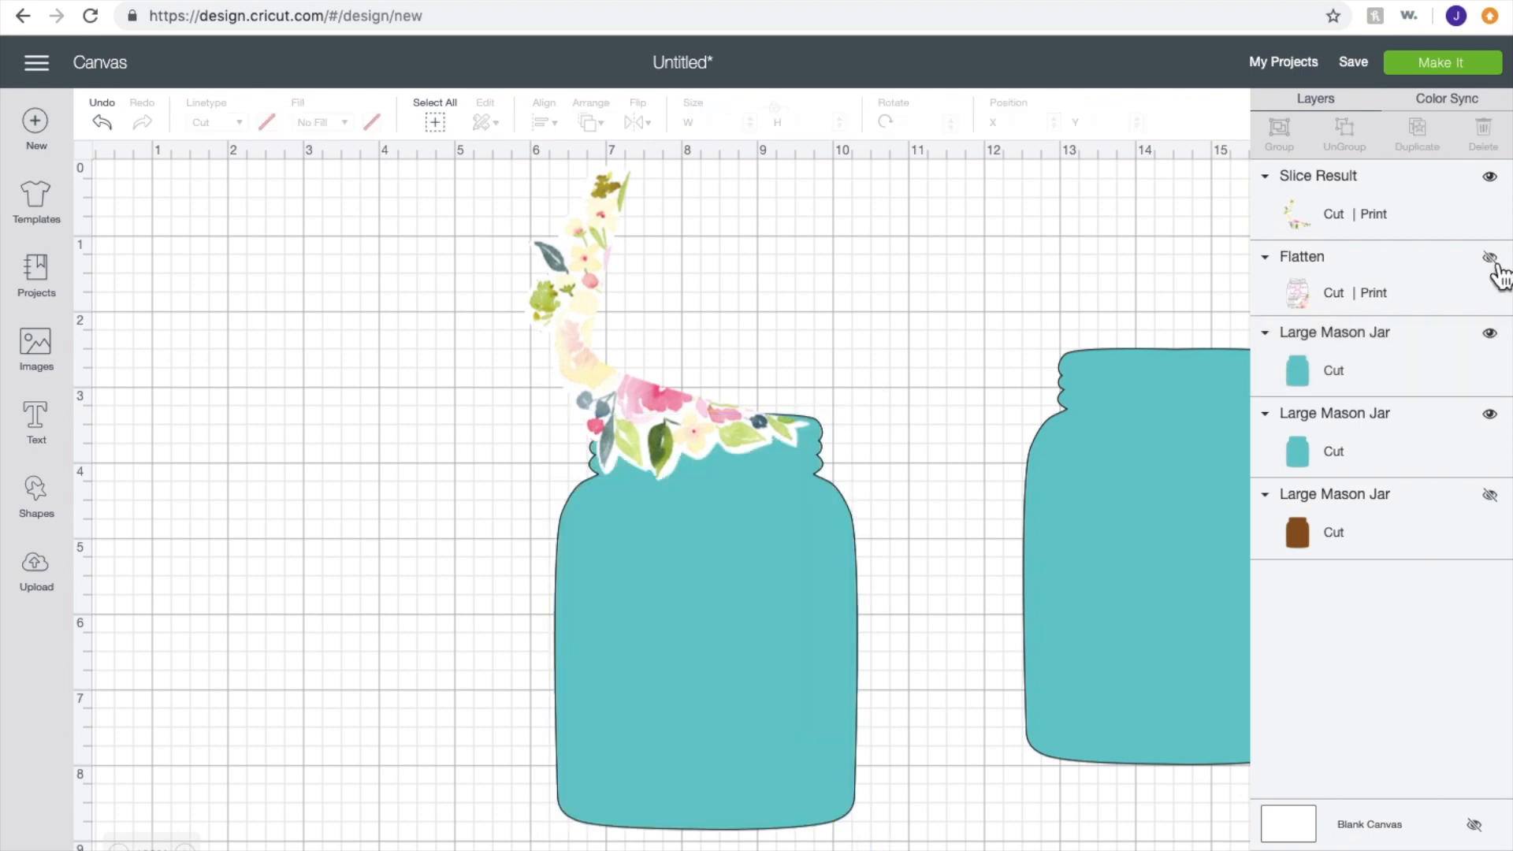
mouse_move(808, 276)
mouse_down()
mouse_move(758, 341)
mouse_move(809, 273)
mouse_up()
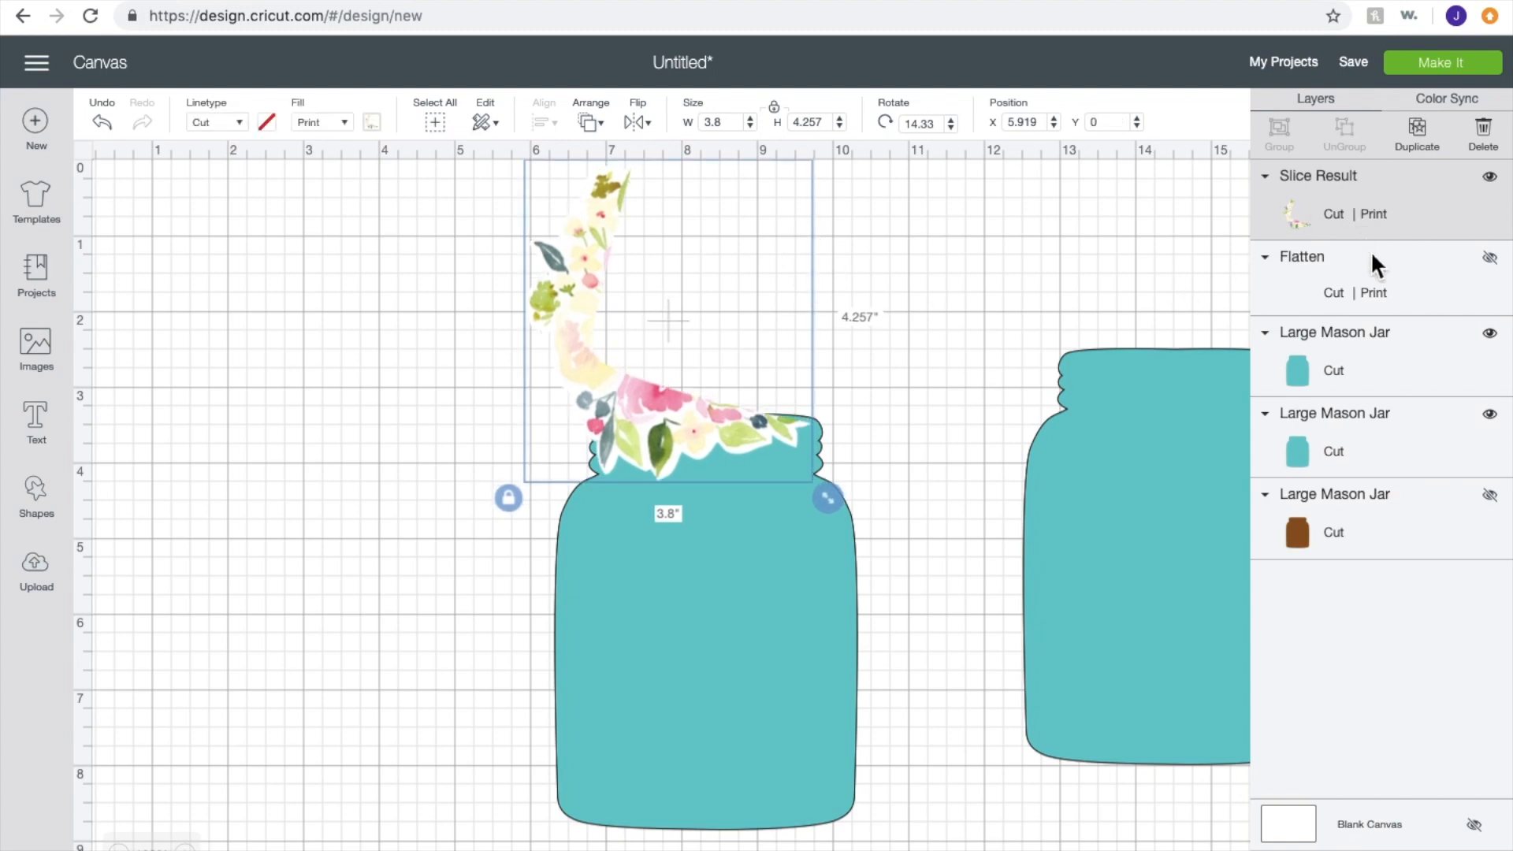
click(1497, 261)
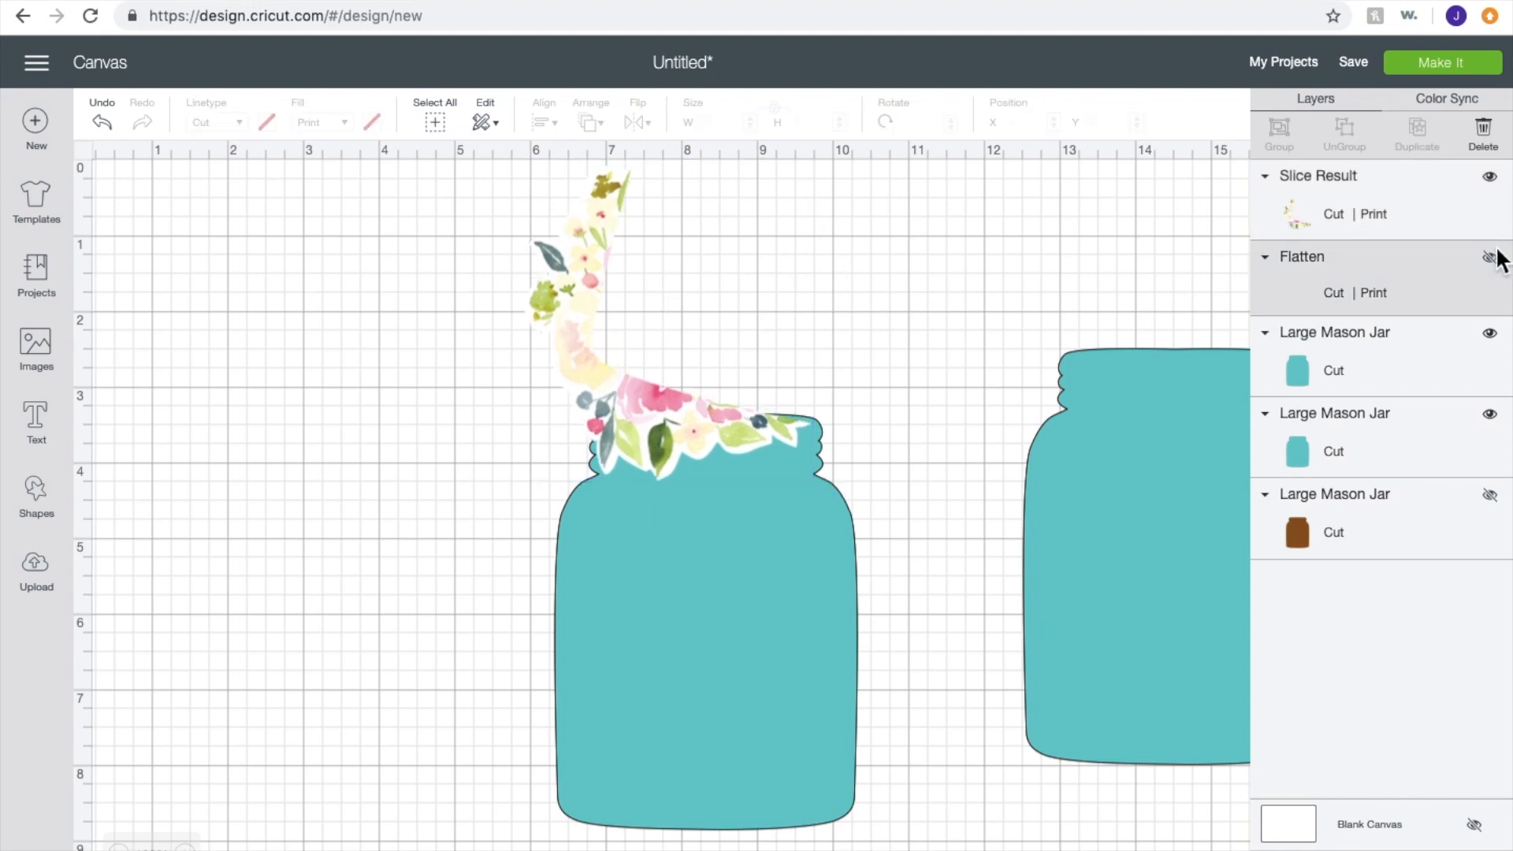
click(1492, 256)
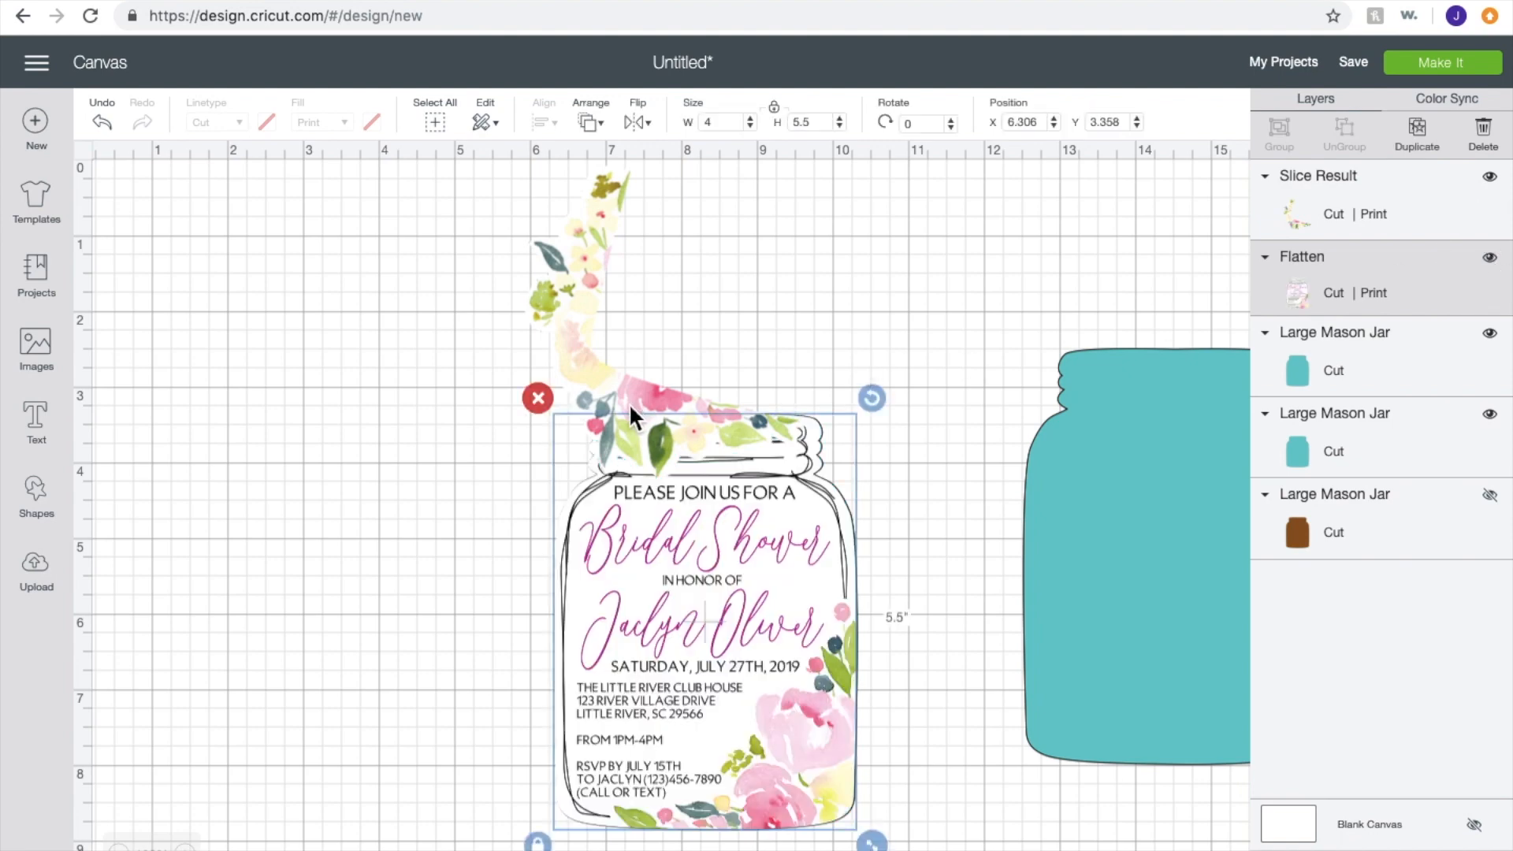
Step: Nudge the flattened invitation to about X 6.319, Y 3.413 over the teal jar
scroll(629, 403, down, 1)
click(678, 529)
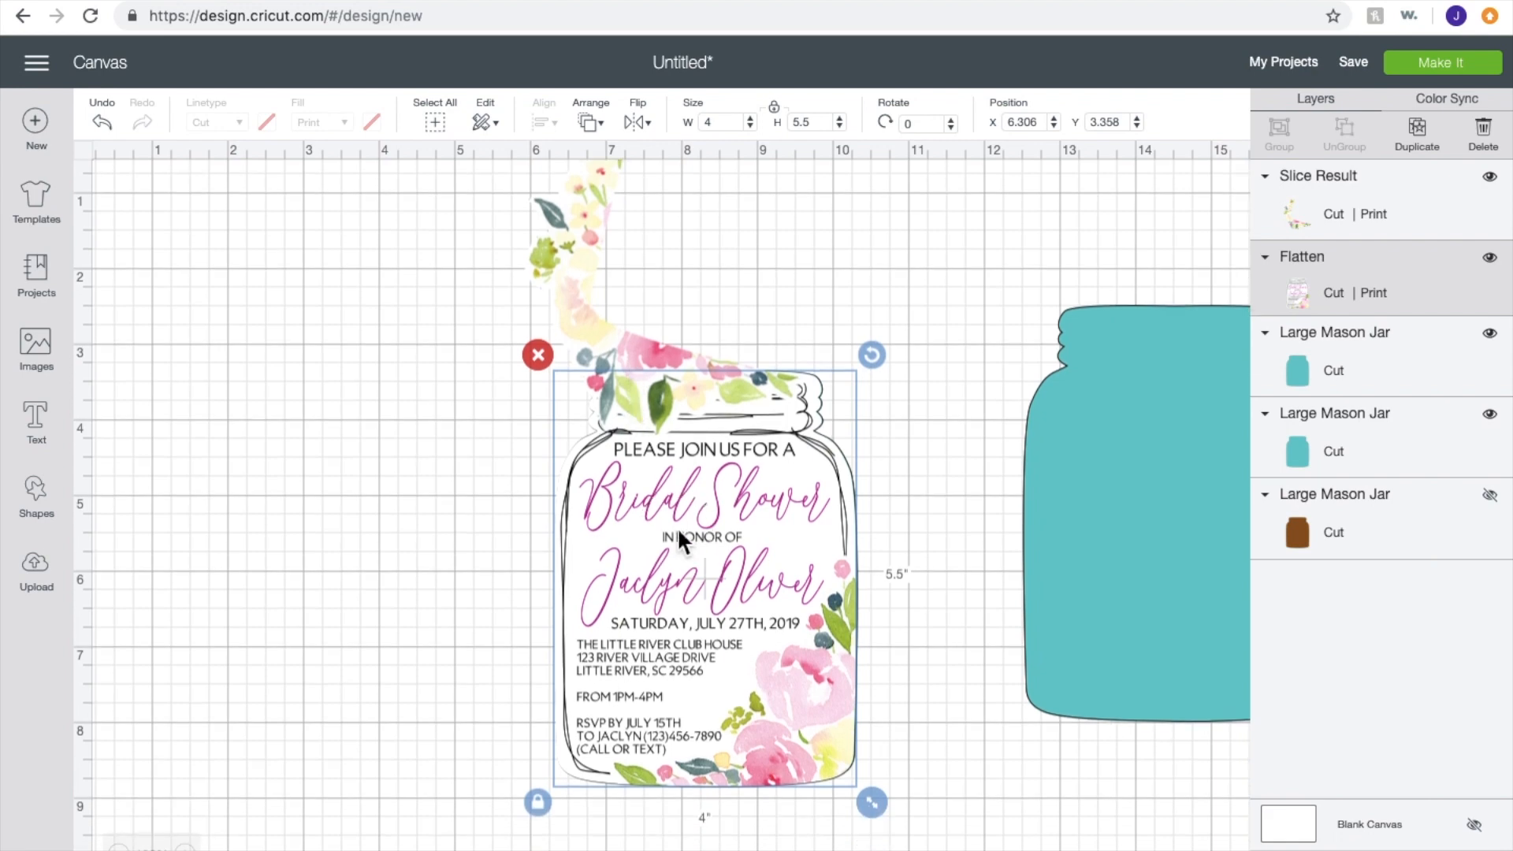
drag(677, 526, 678, 525)
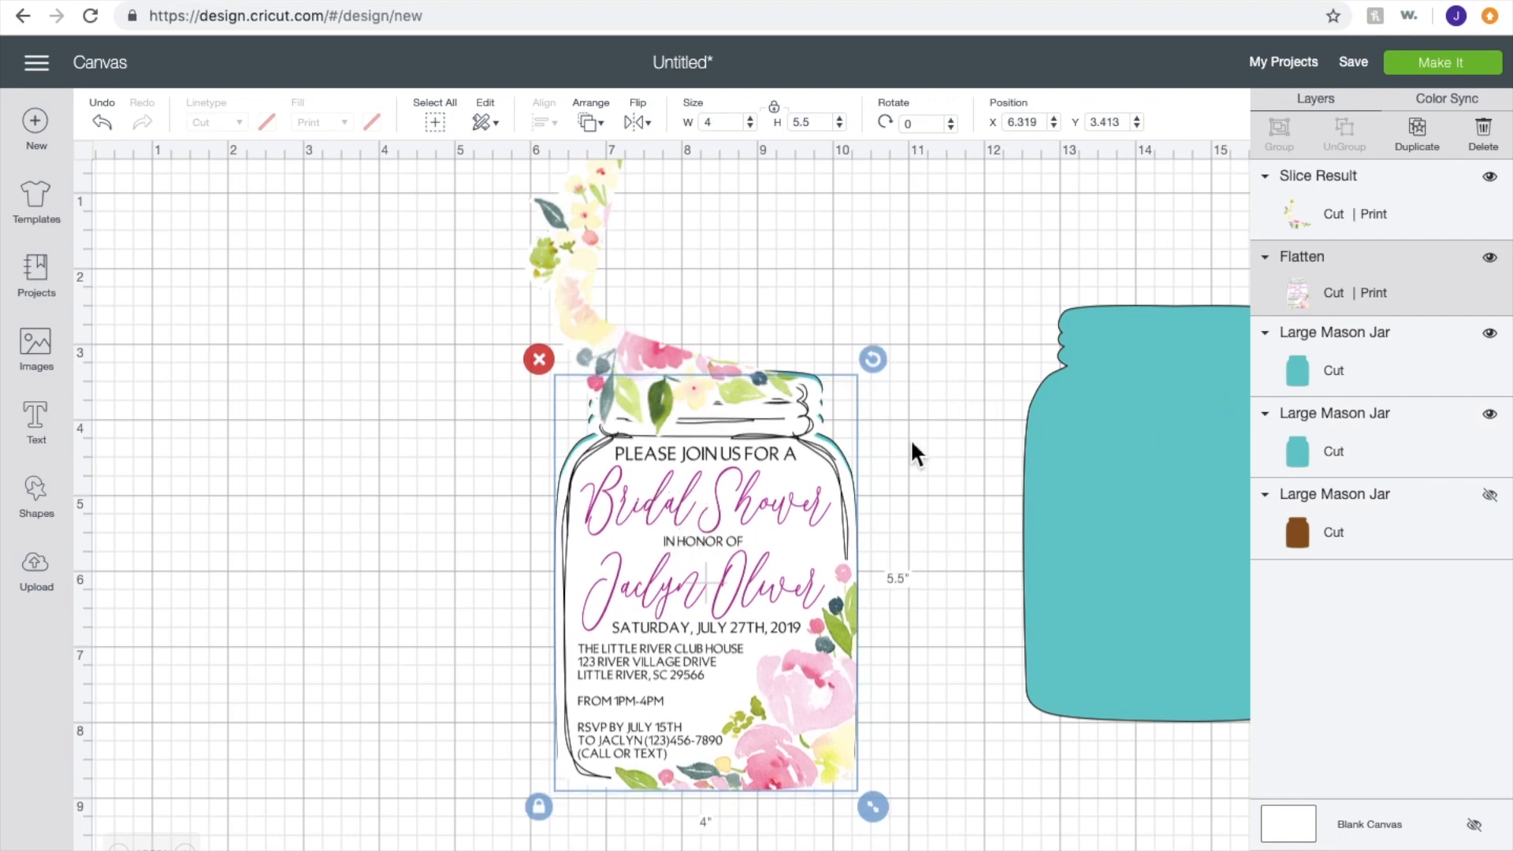
scroll(784, 508, left, 1)
click(1398, 365)
drag(863, 414, 863, 414)
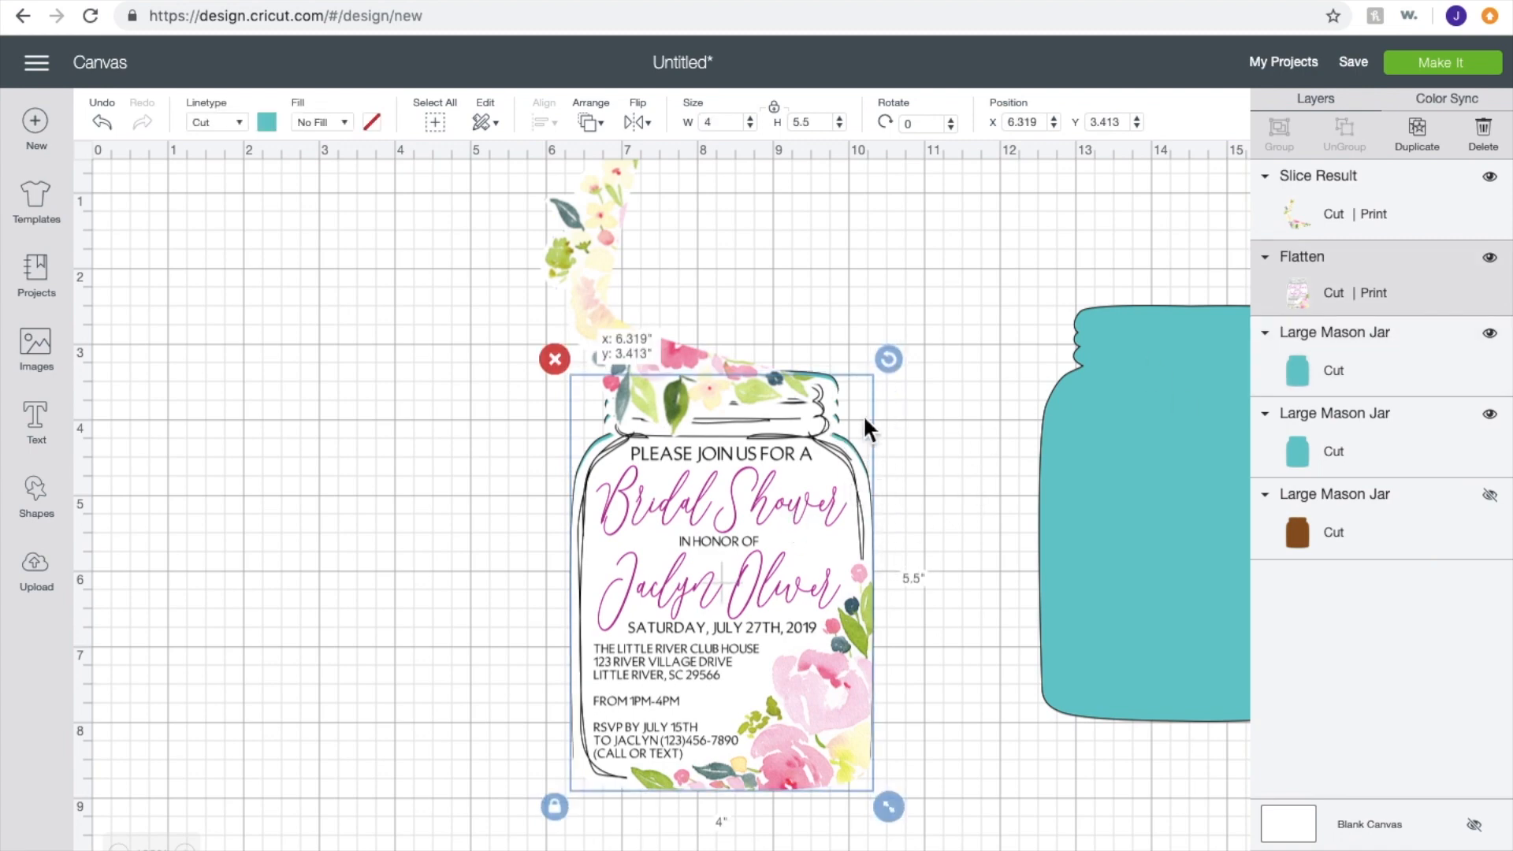
Step: Hide the flattened invitation and fine-tune the teal jar to about Y 3.4 and the floral slice over its lid
click(1309, 369)
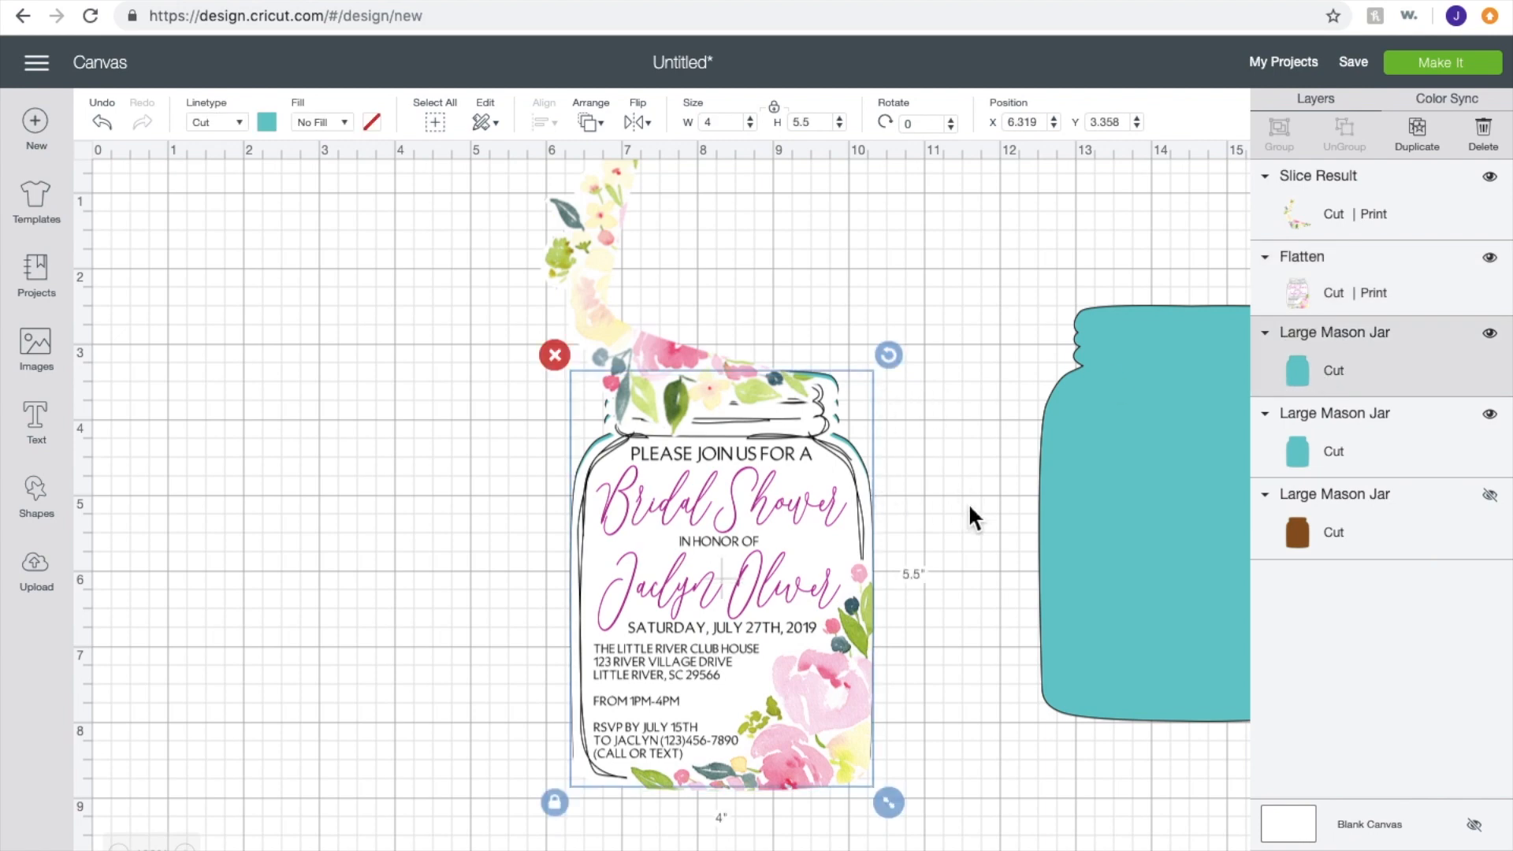
click(1489, 258)
click(828, 461)
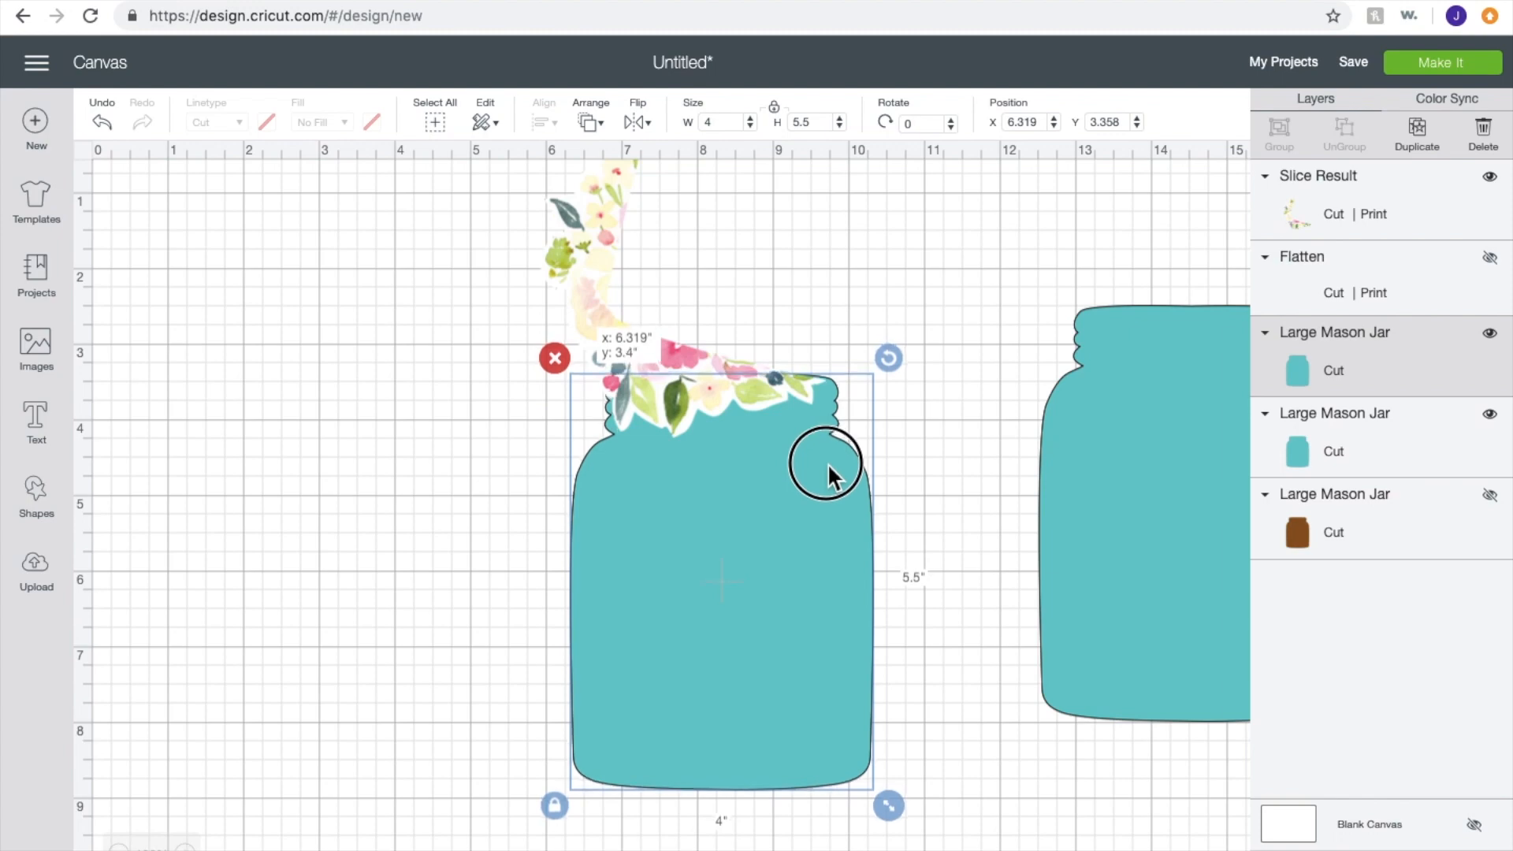
mouse_move(803, 301)
mouse_down()
mouse_move(664, 433)
mouse_move(810, 273)
mouse_move(801, 301)
mouse_up()
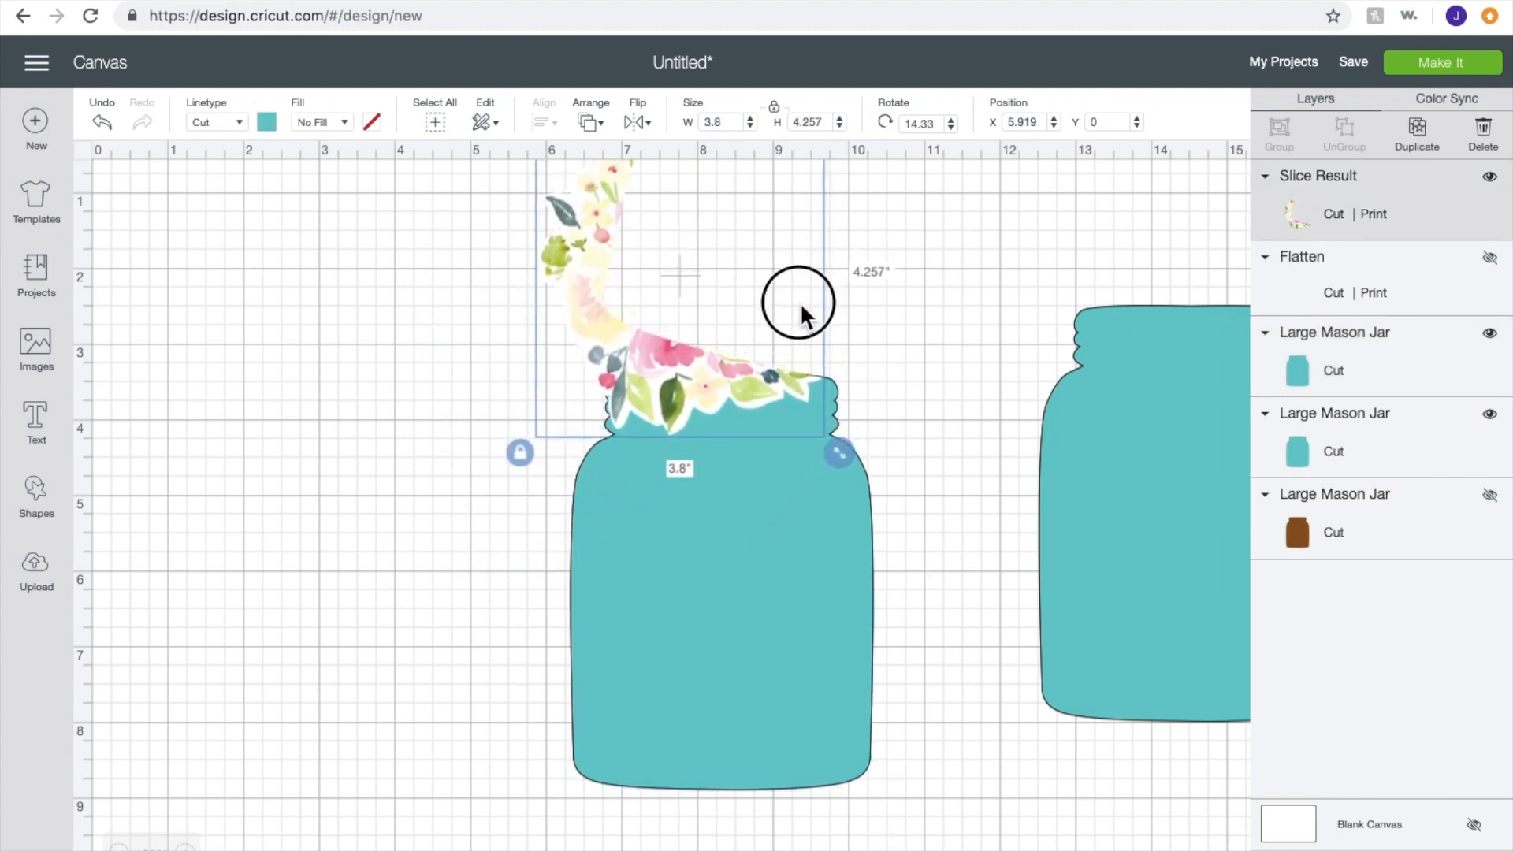
Step: Slice the floral piece with the teal jar beneath it and move the excess flowers away from the lid
drag(956, 326, 480, 596)
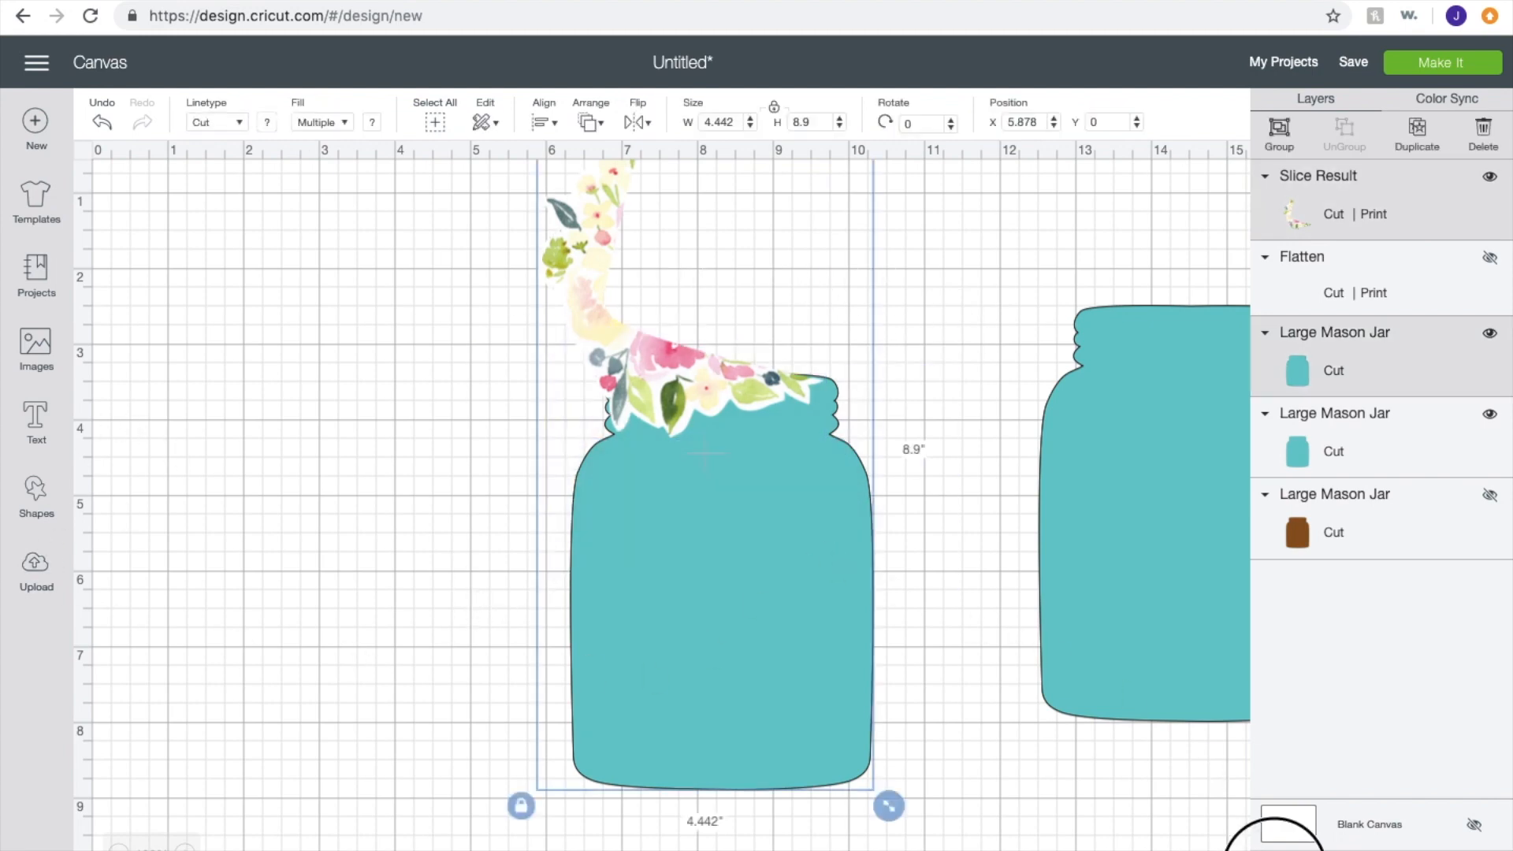
click(1269, 839)
drag(602, 309, 181, 345)
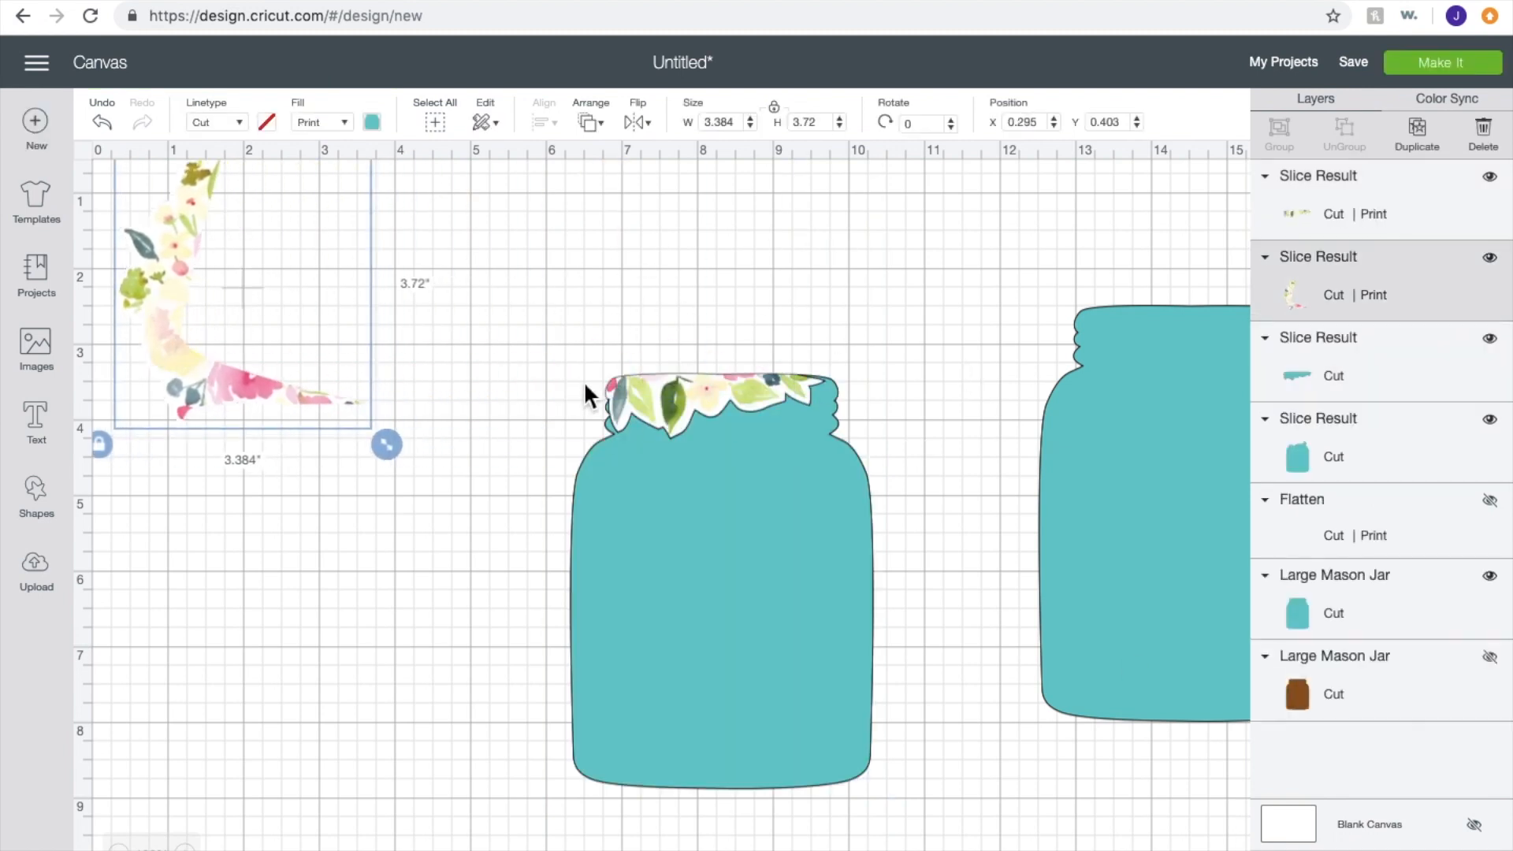
Step: Delete the cut teal jar and its lid strip, moving the trimmed lid flowers aside
click(773, 514)
key(Delete)
drag(719, 419, 645, 428)
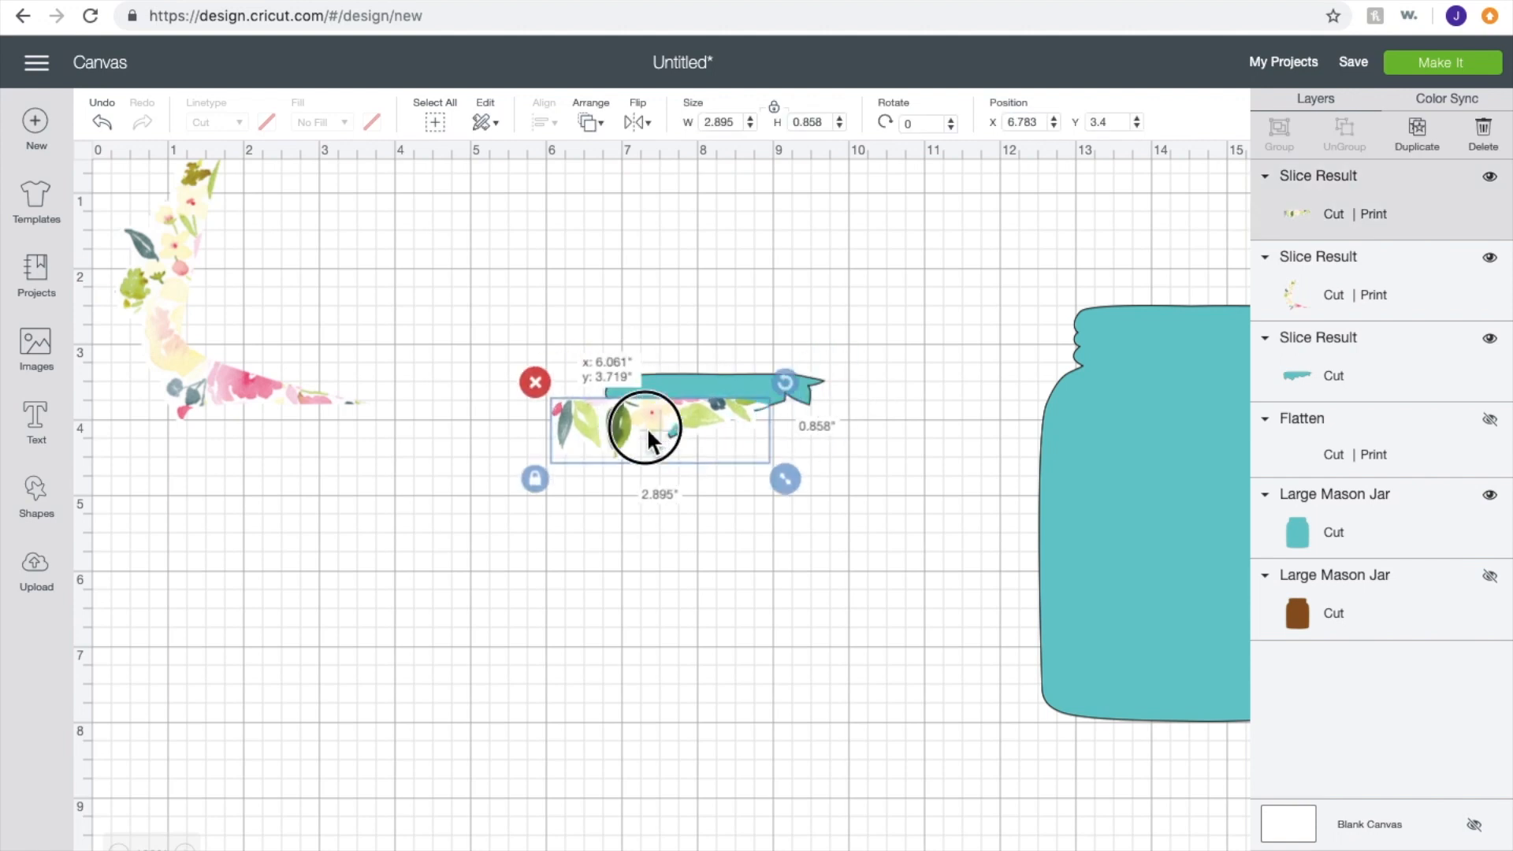
click(683, 383)
click(591, 359)
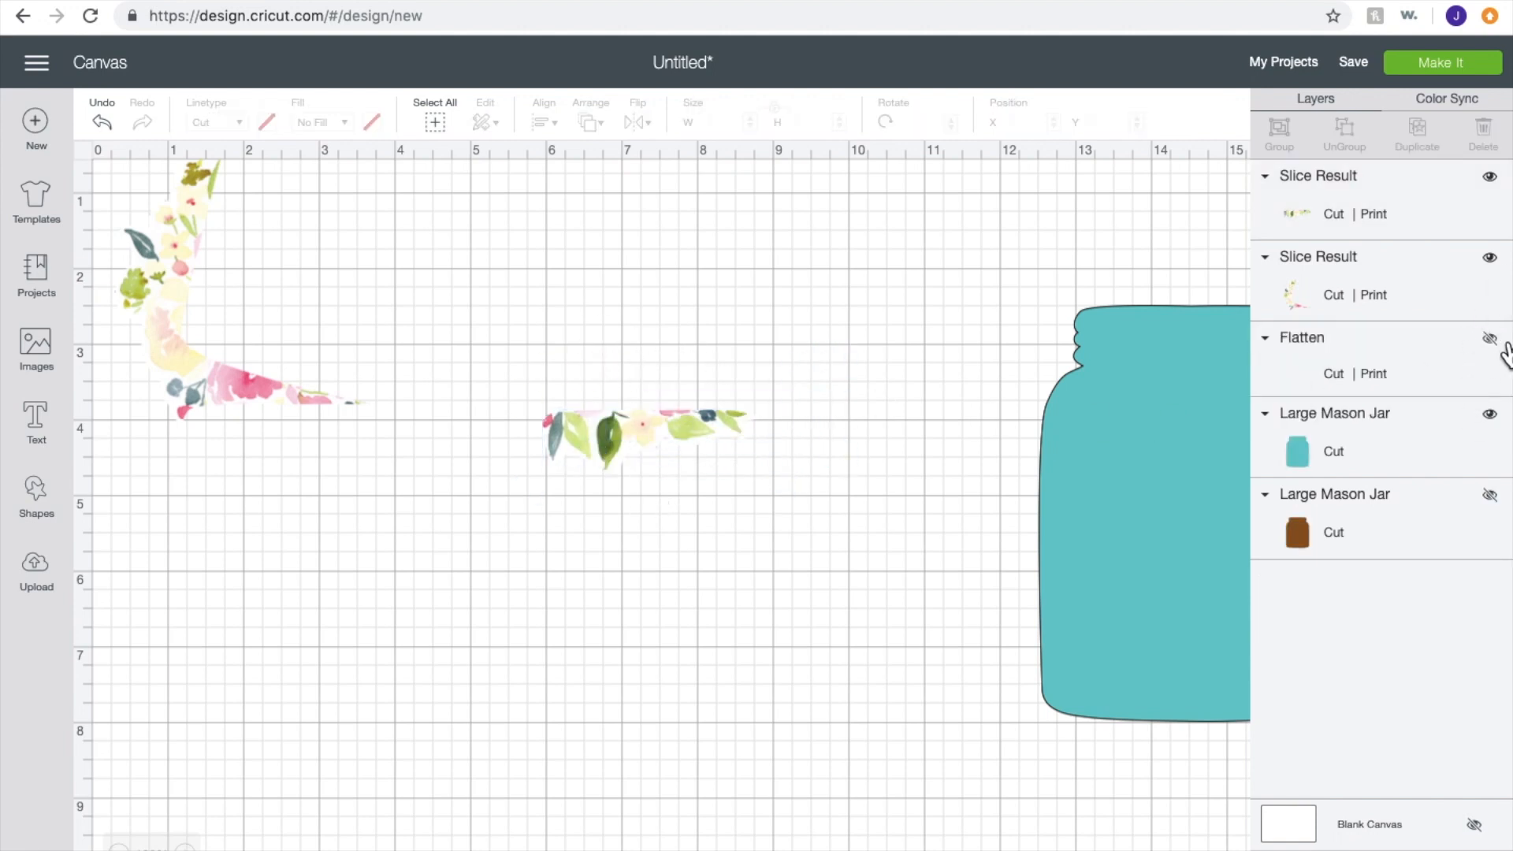
Step: Show the flattened invitation again, shift it slightly and place the trimmed flowers on its lid
click(1490, 341)
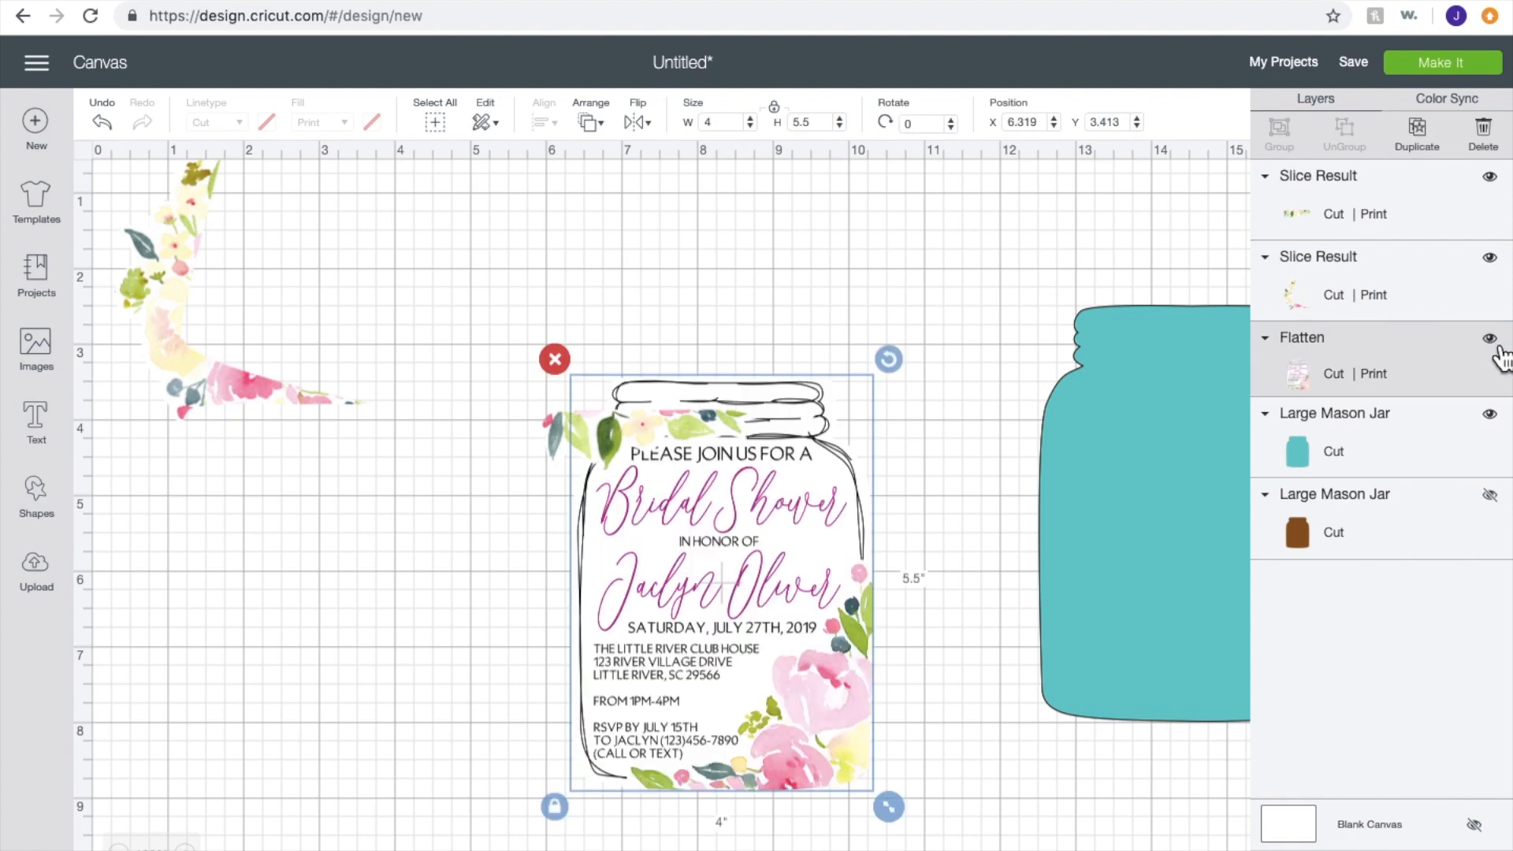
drag(732, 551, 712, 552)
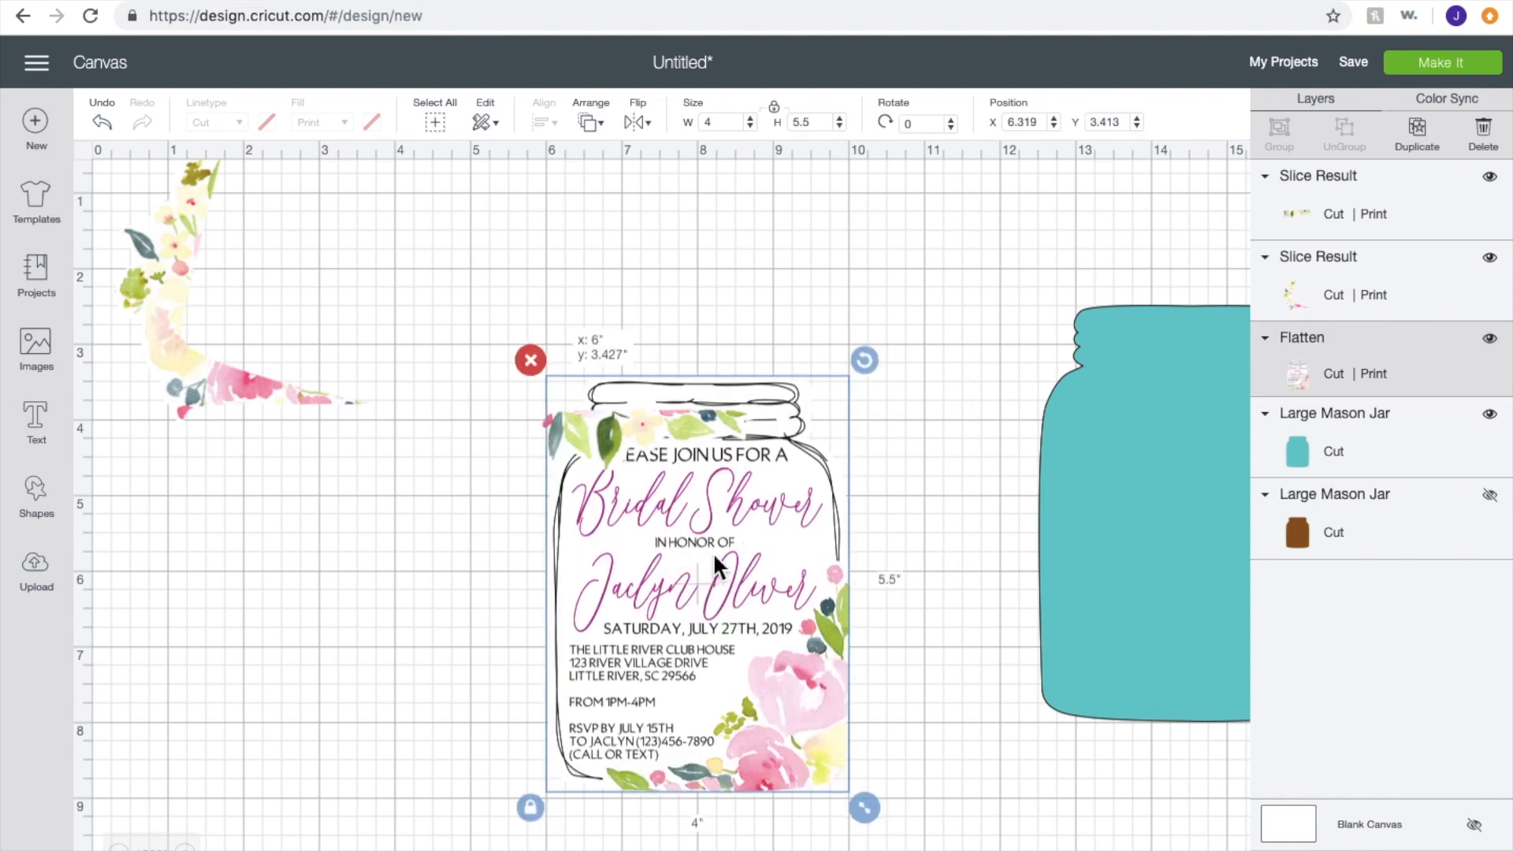
scroll(673, 494, right, 1)
drag(591, 433, 631, 404)
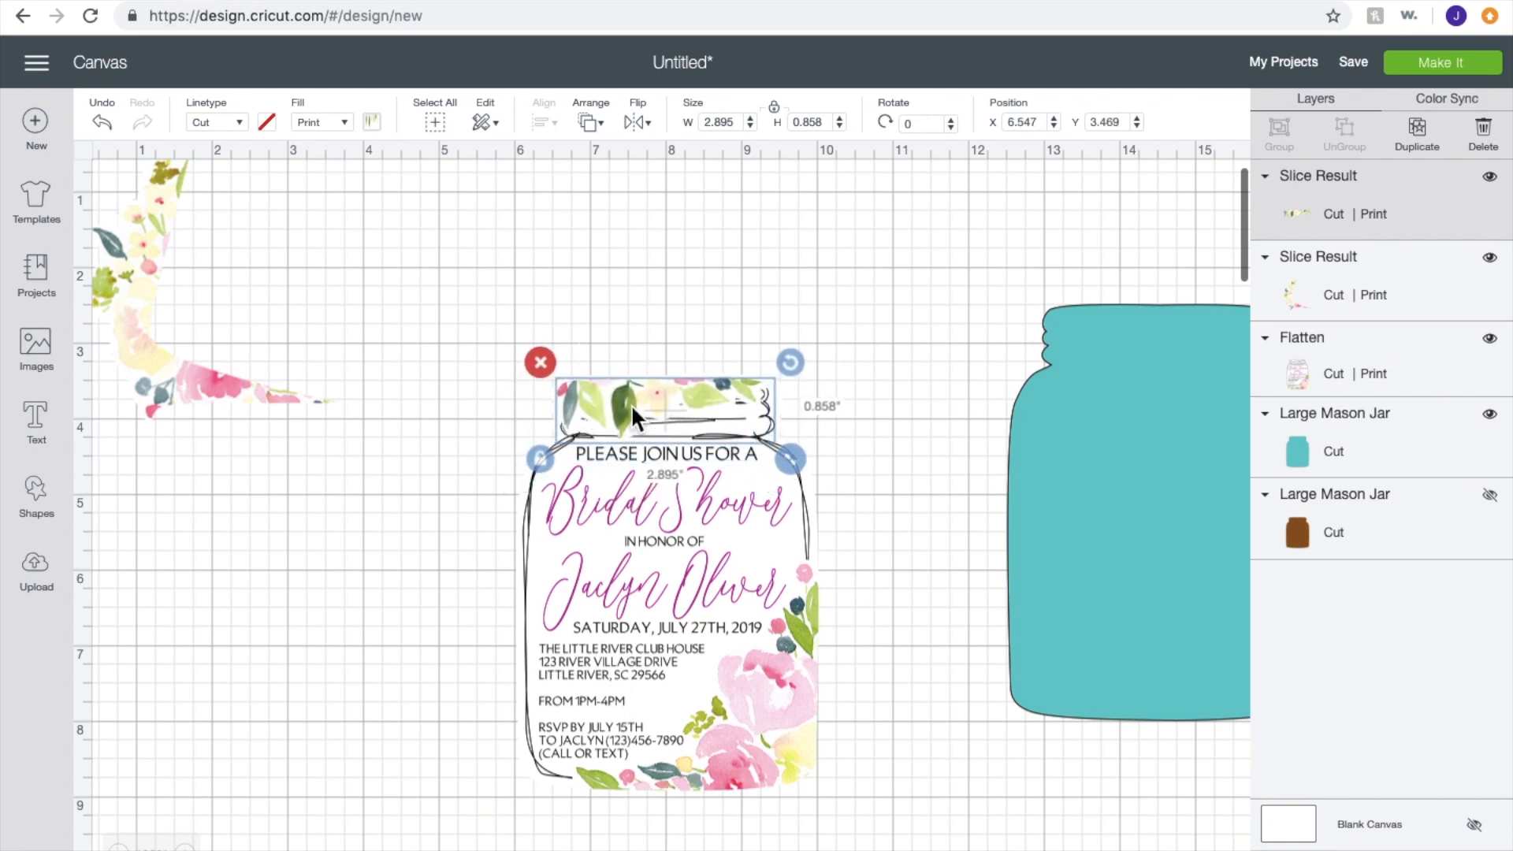
Step: Set the blank canvas color to black after trying brown
click(1298, 818)
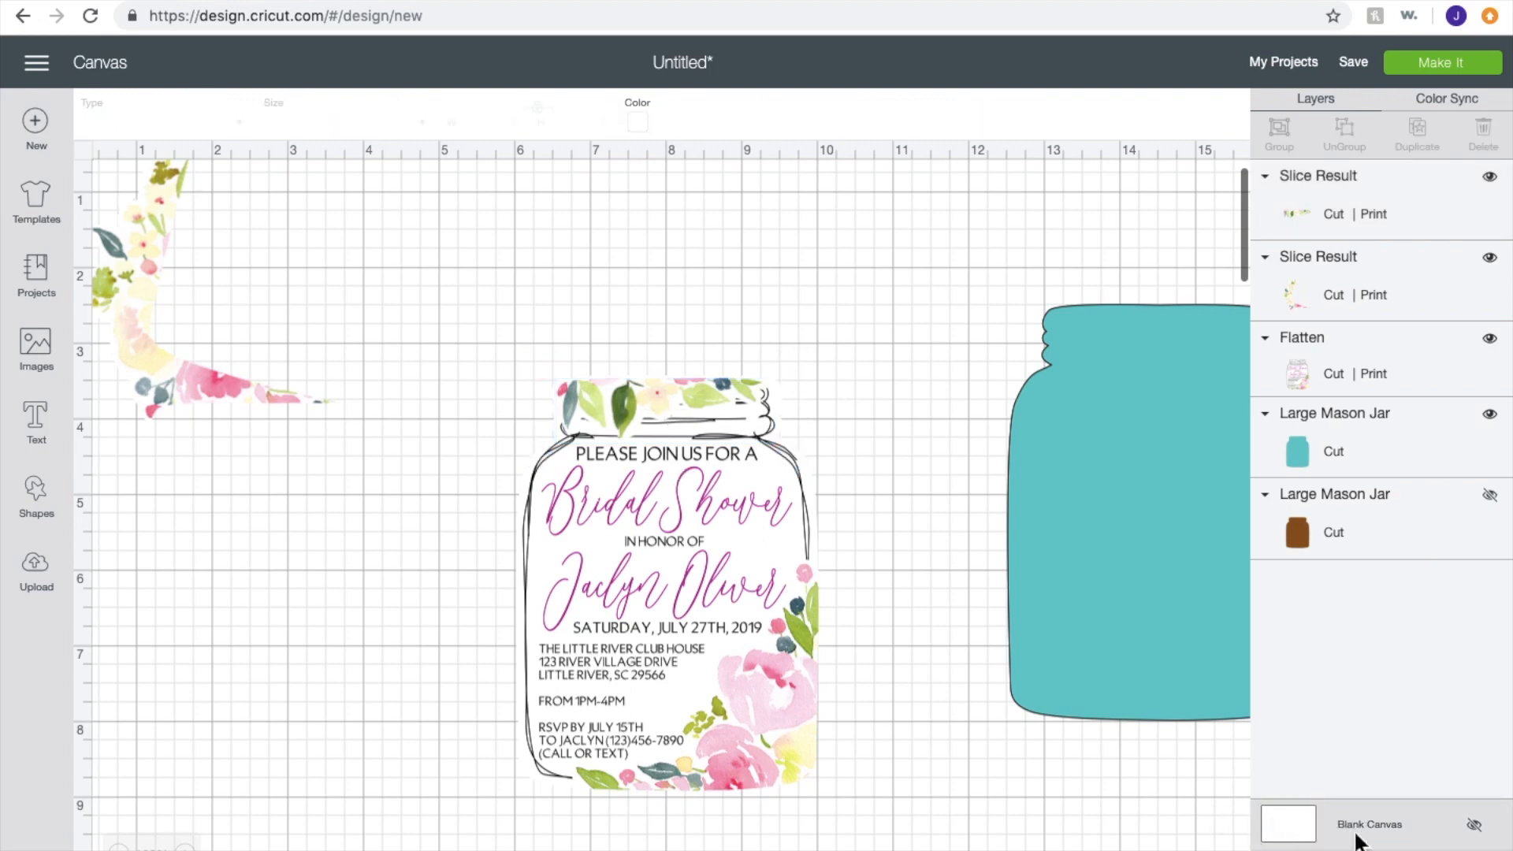
click(637, 125)
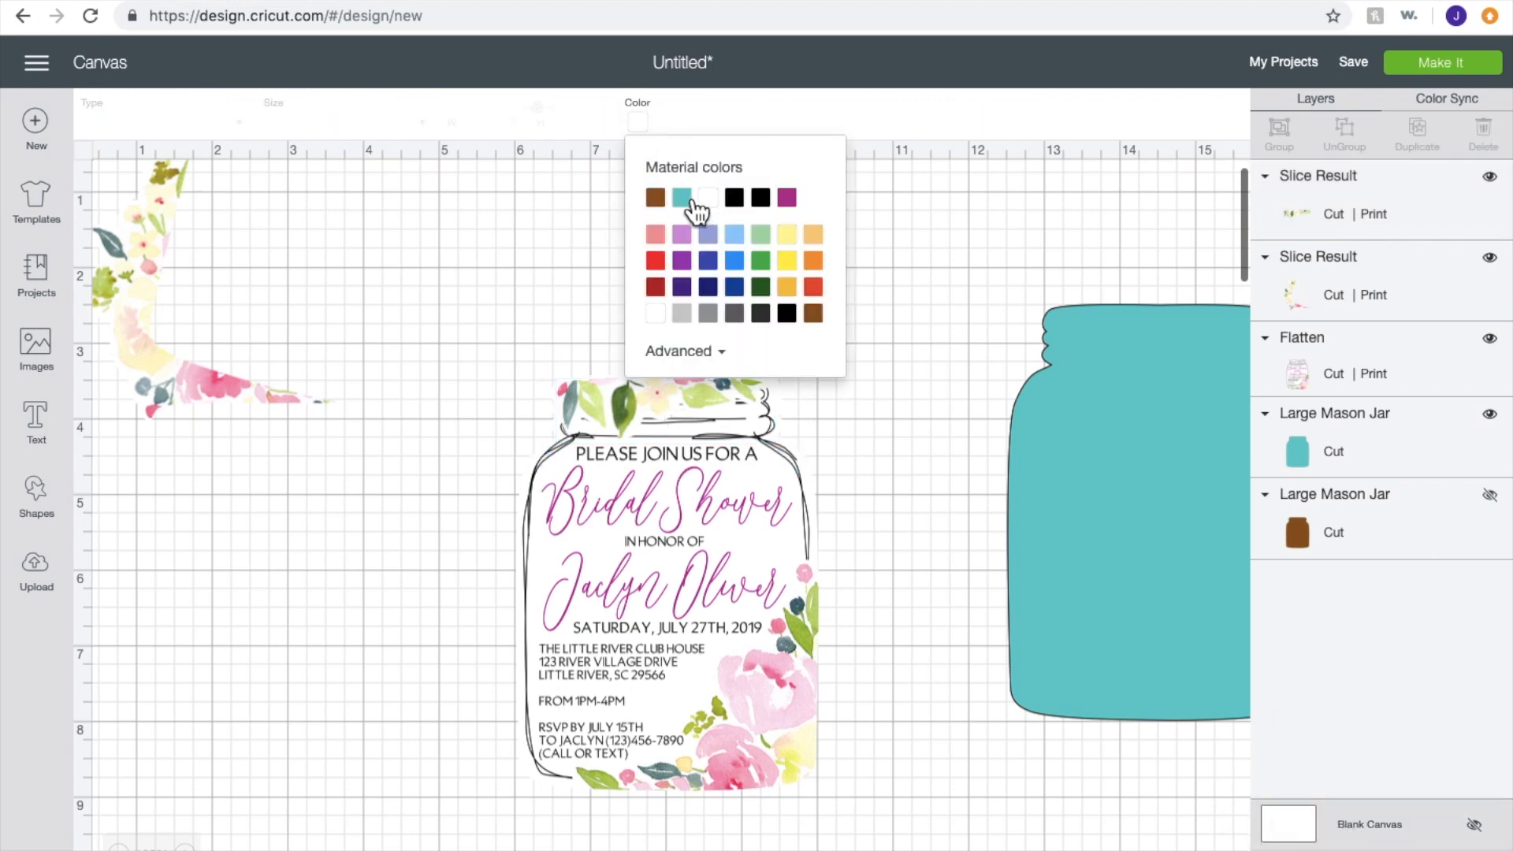
click(662, 201)
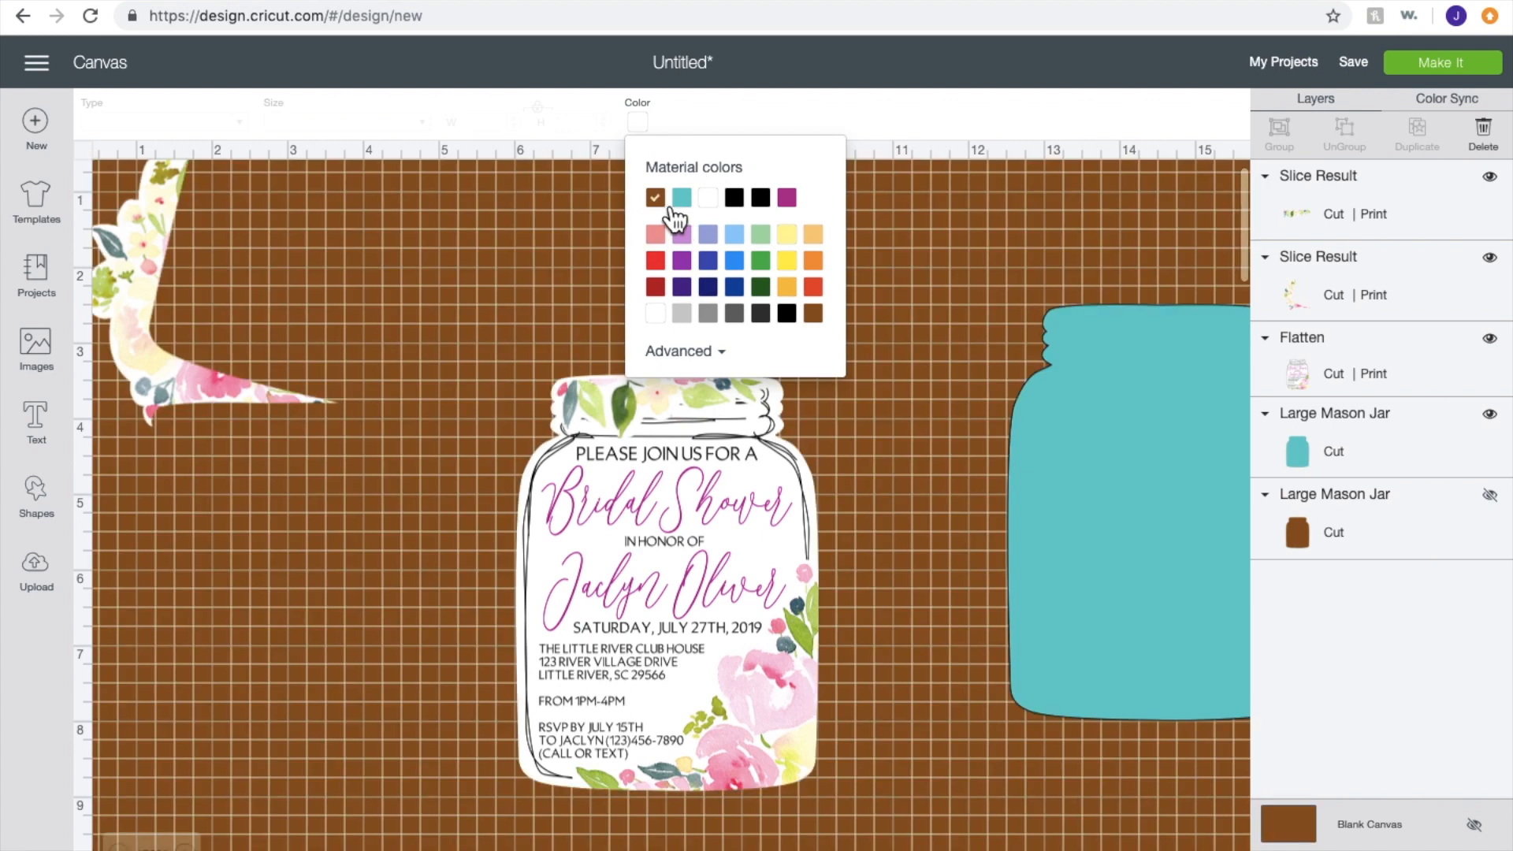
click(735, 202)
click(428, 472)
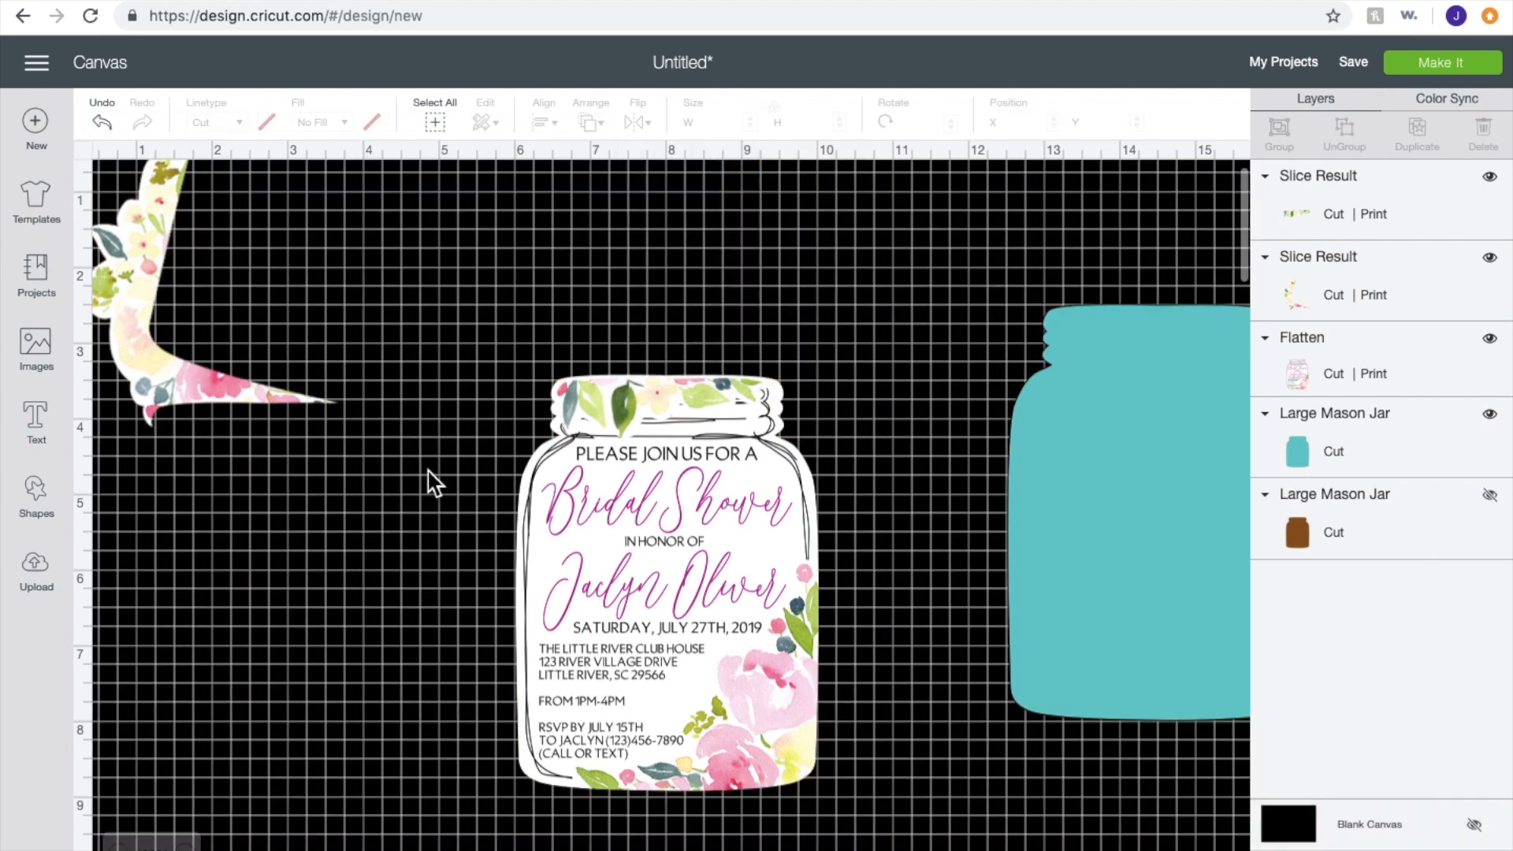
Step: Nudge the trimmed flowers to fit the lid's edge and reduce the canvas grid to major lines only
click(654, 389)
drag(651, 388, 651, 388)
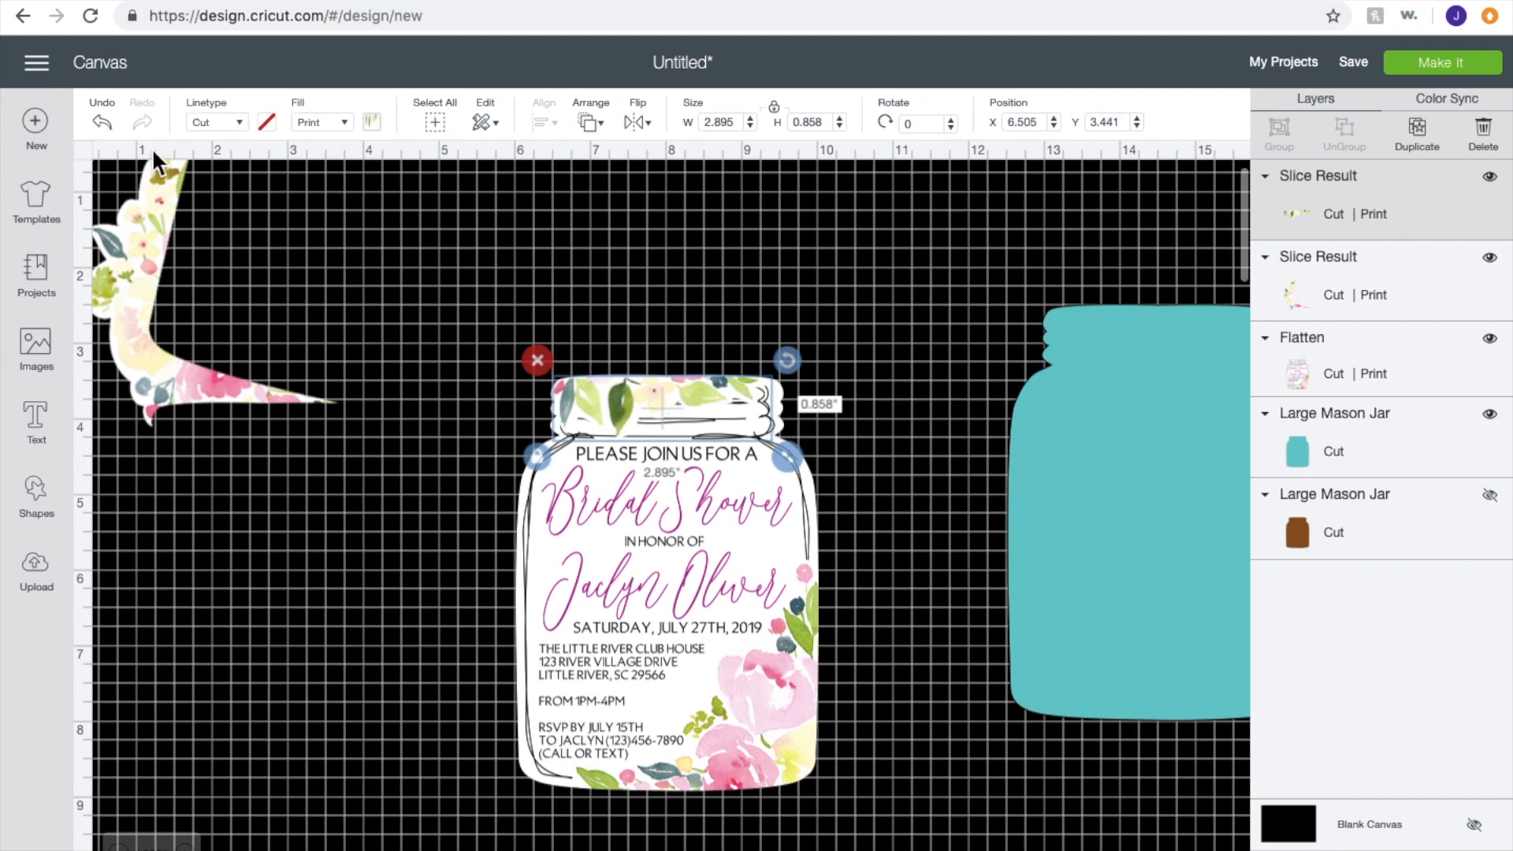
click(84, 152)
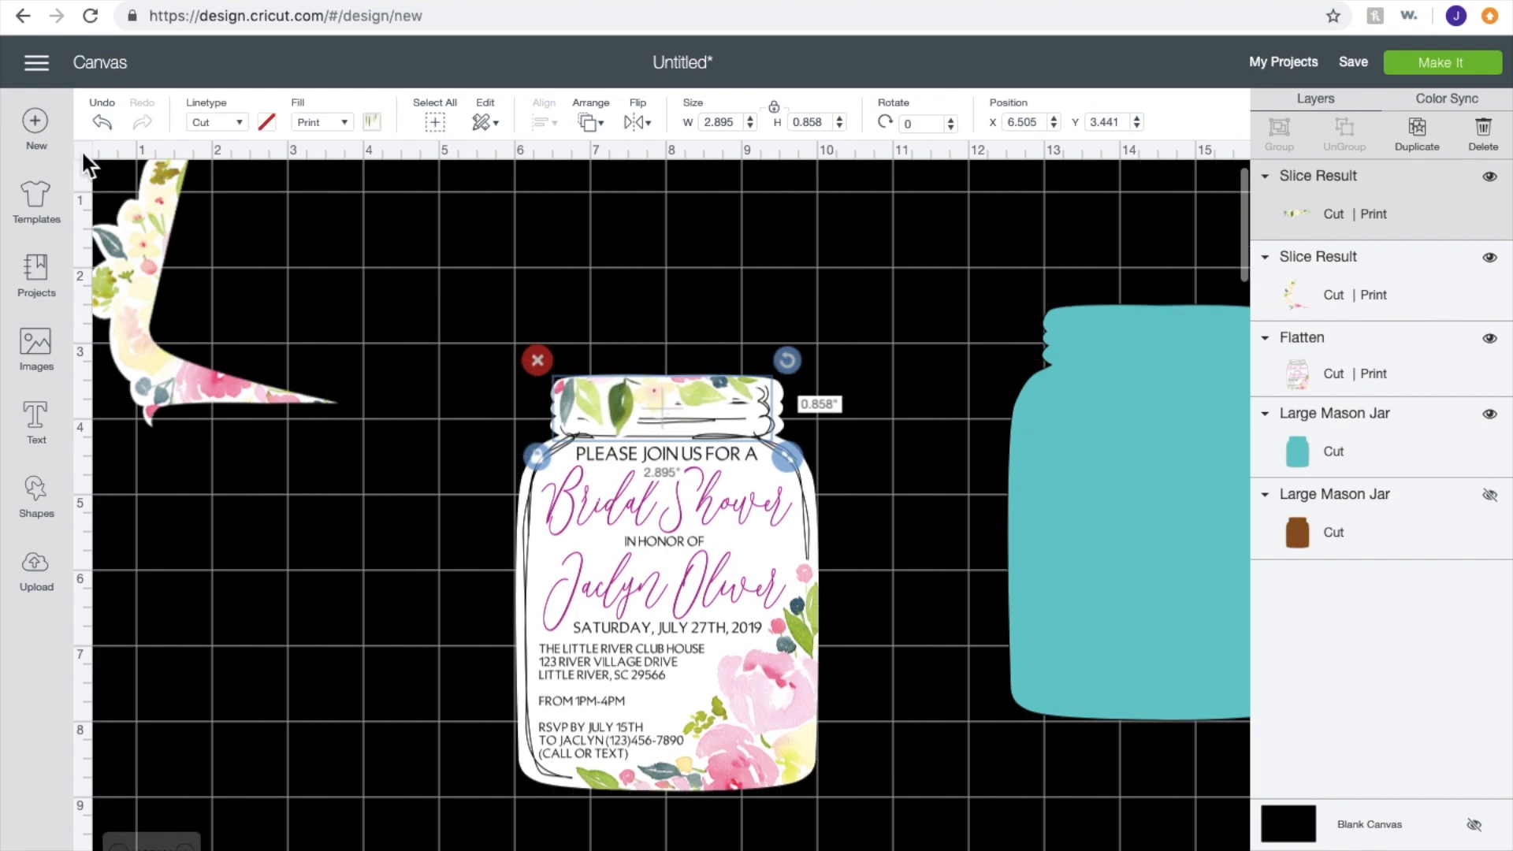
drag(630, 408, 626, 409)
click(685, 298)
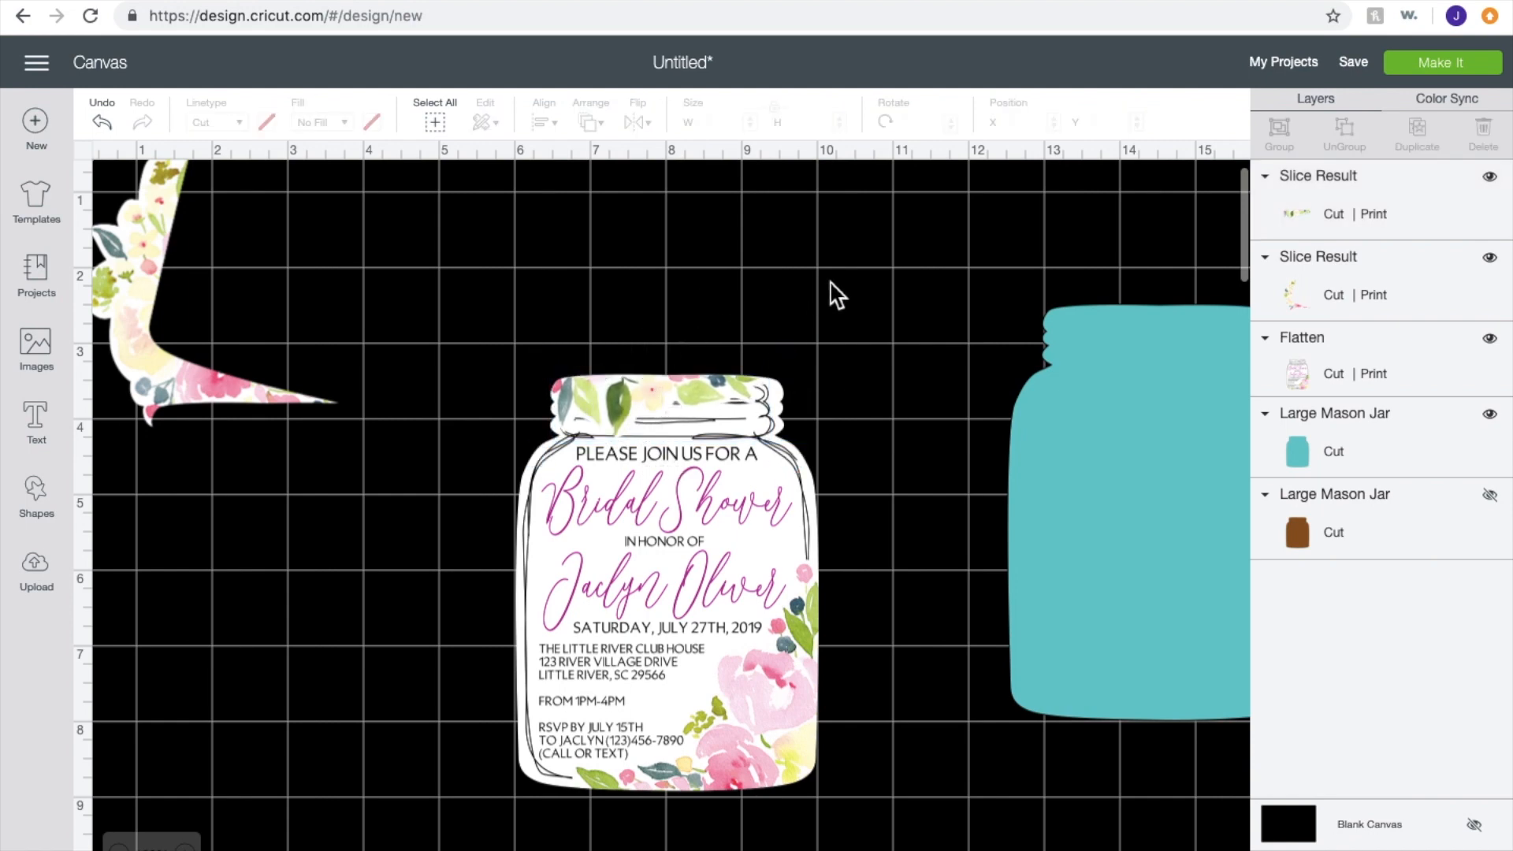
Step: Flatten the invitation jar and its lid flowers into one printable image, and select the leftover floral slice
drag(733, 383, 484, 713)
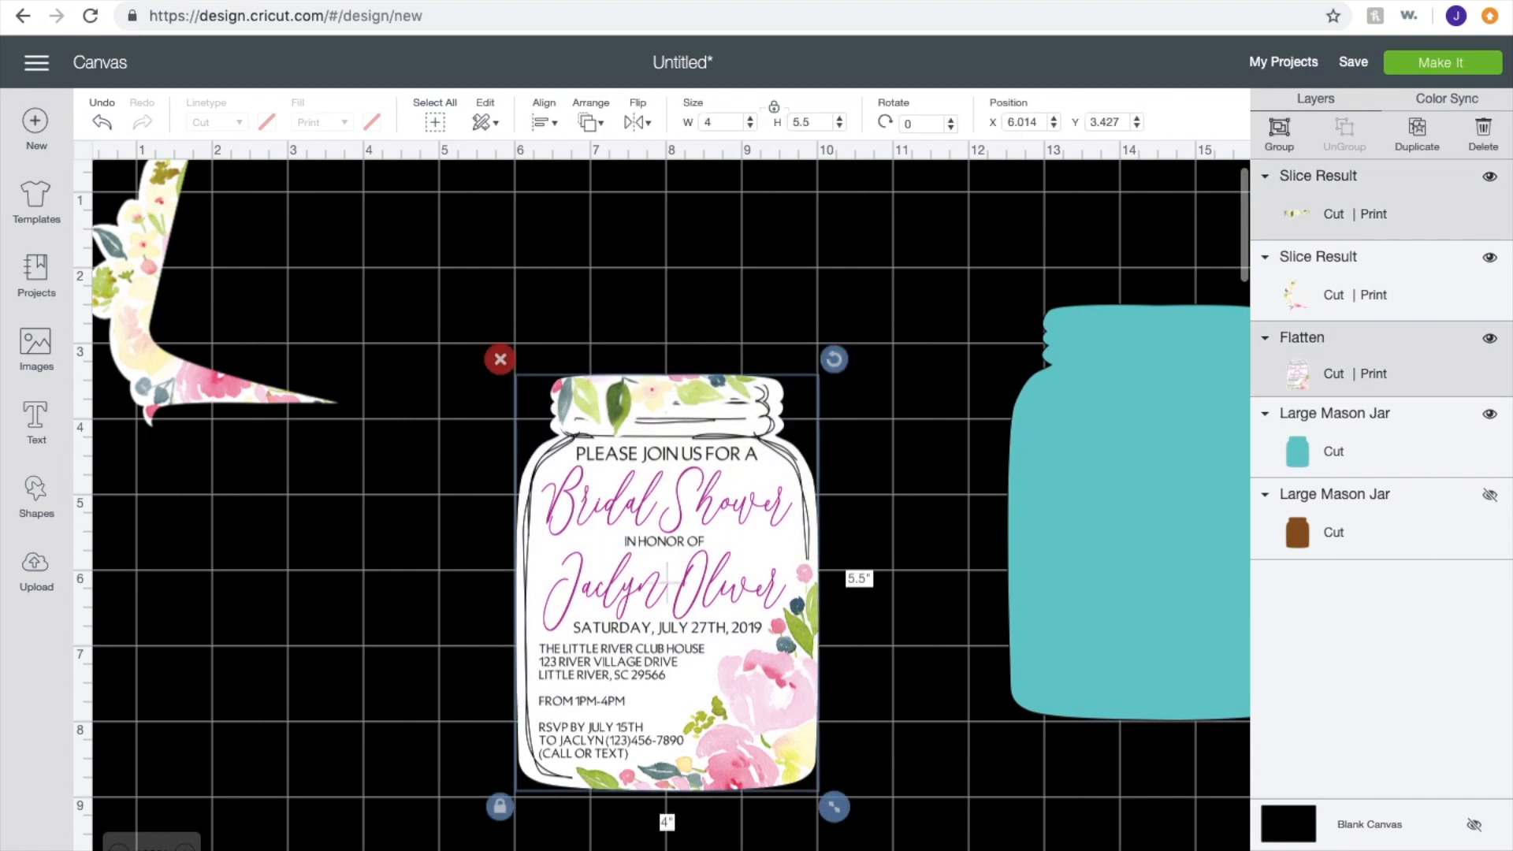
click(1428, 850)
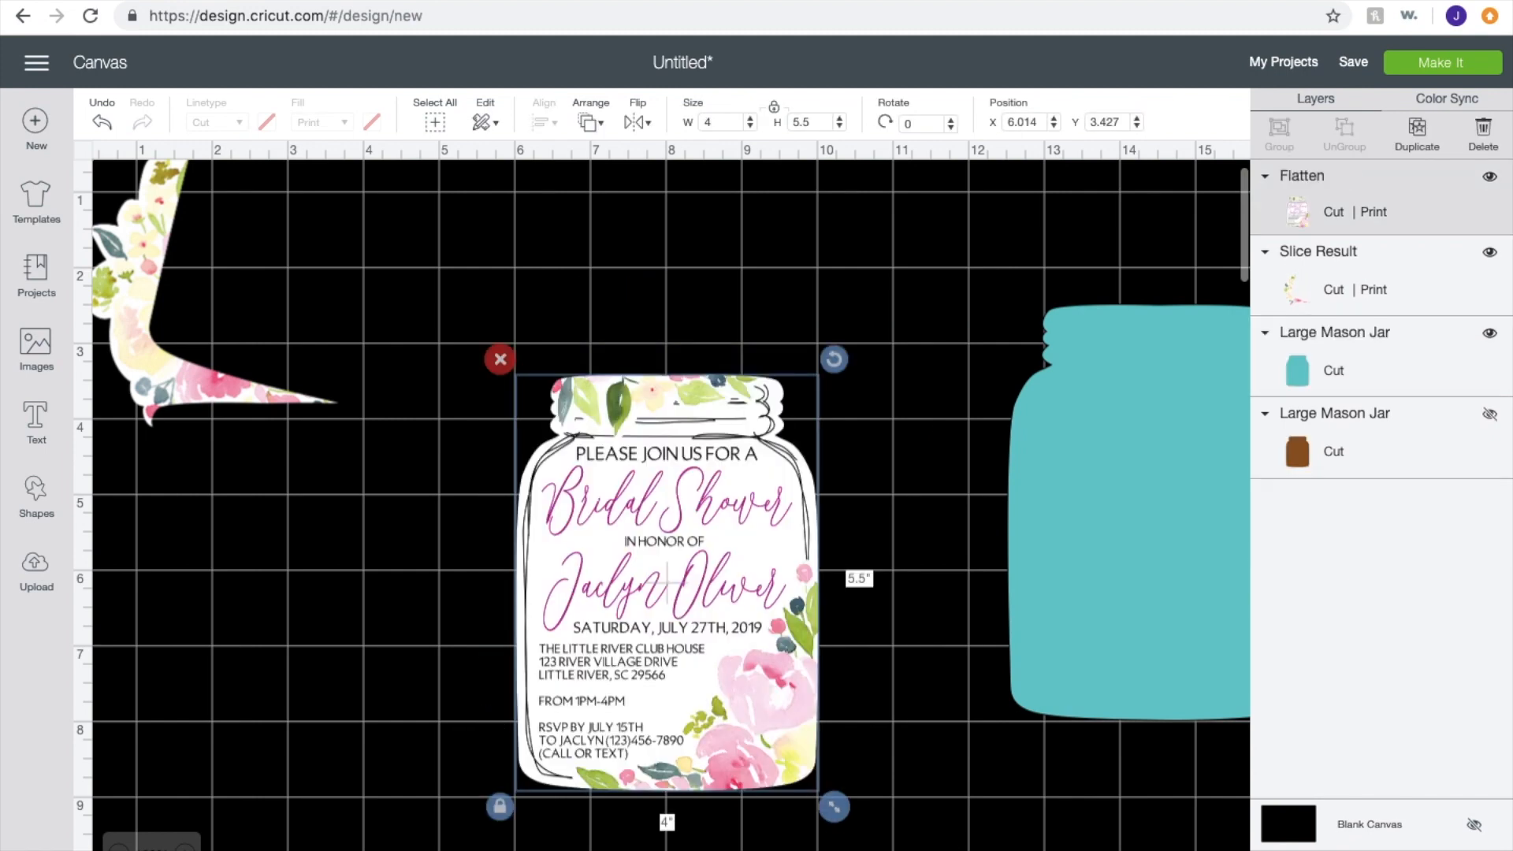
click(172, 386)
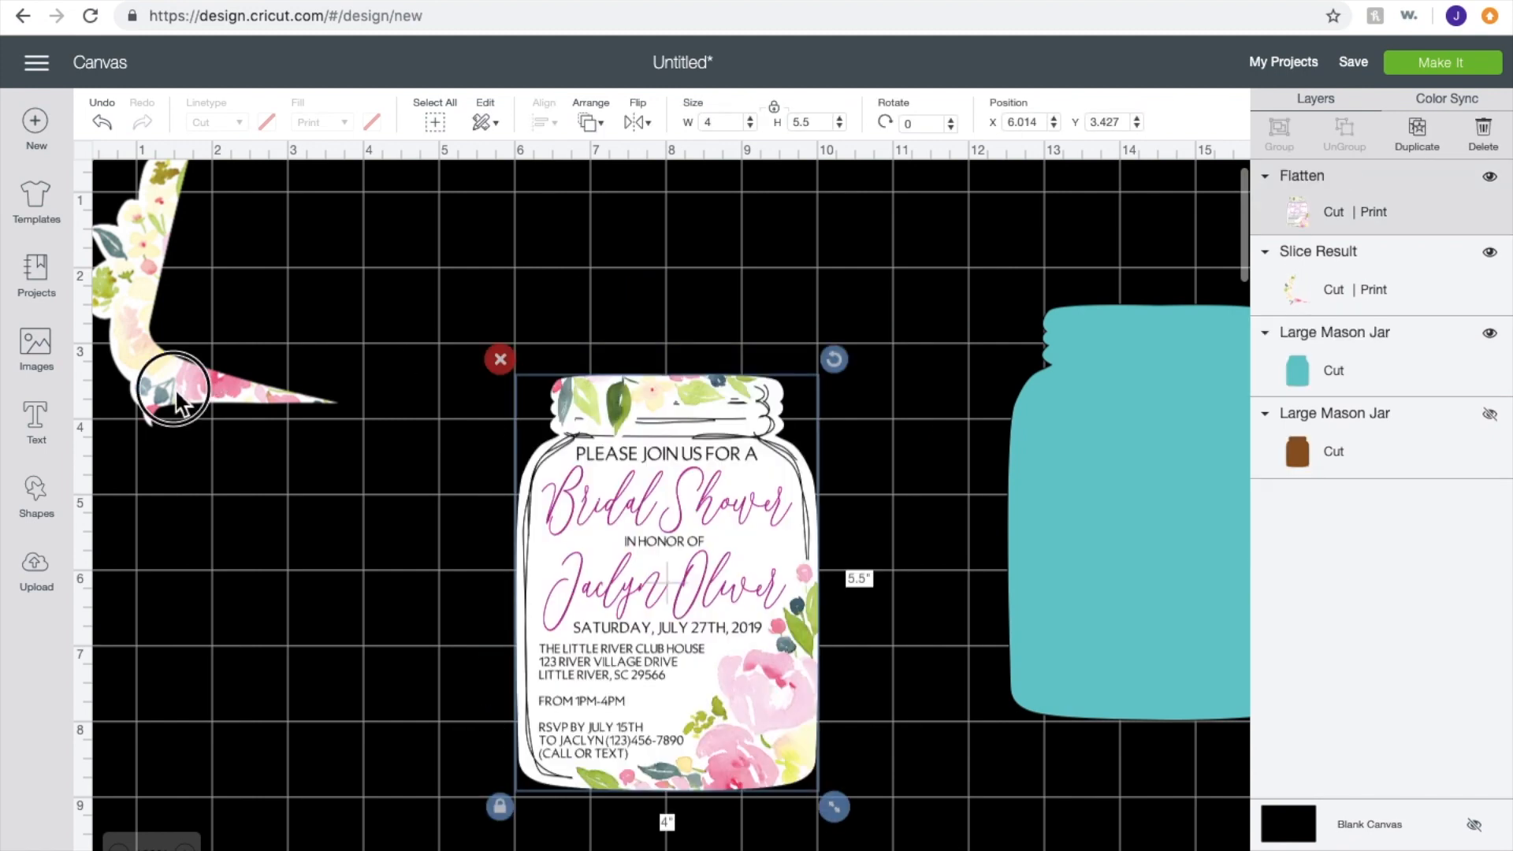
Step: Delete the leftover floral slice and restore the canvas's full grid with minor lines
drag(173, 380, 343, 627)
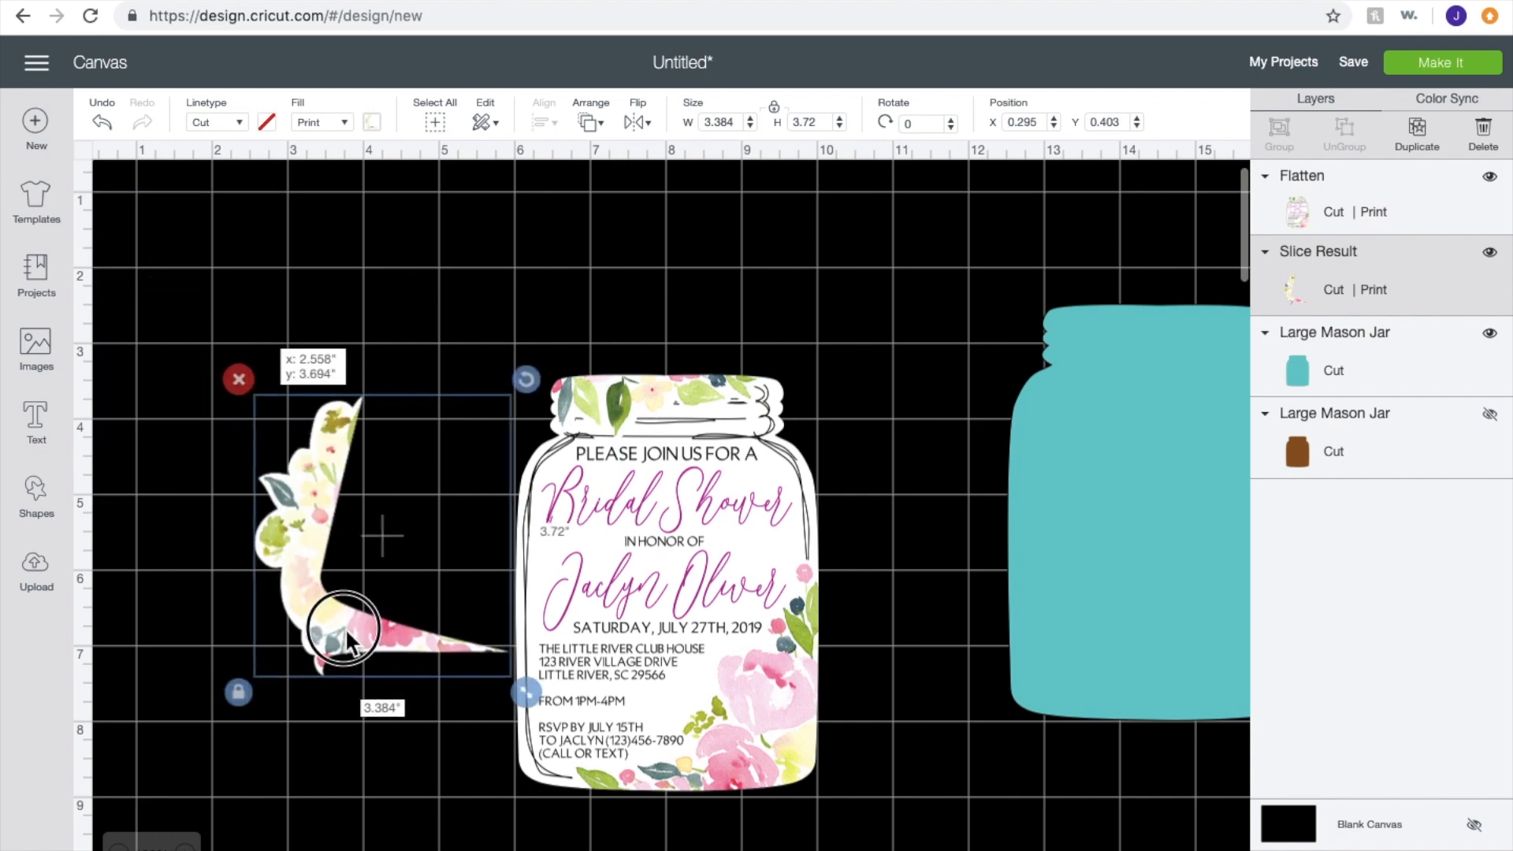
click(238, 380)
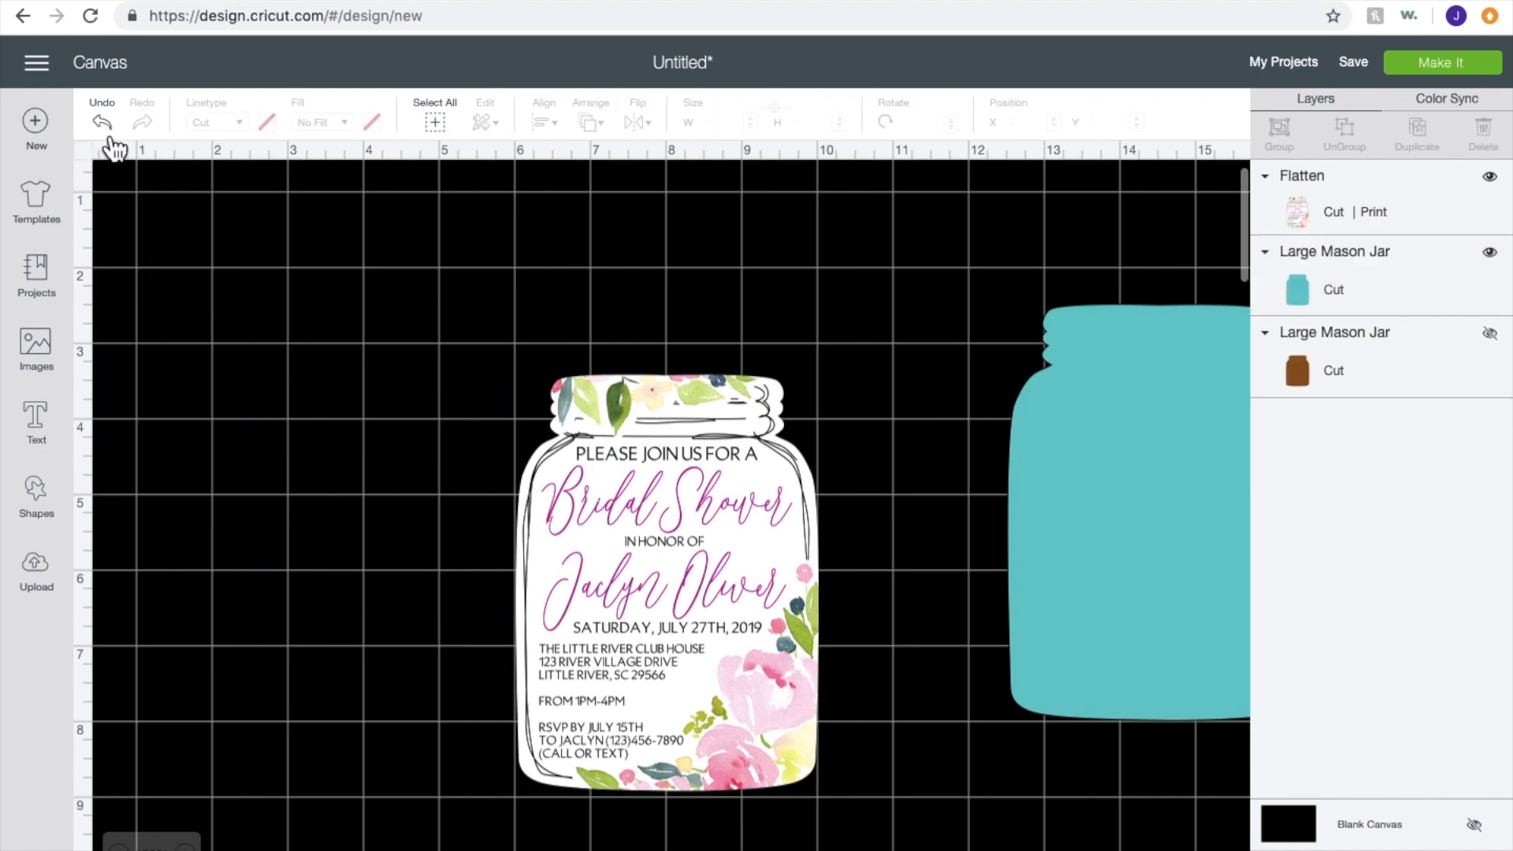
click(89, 160)
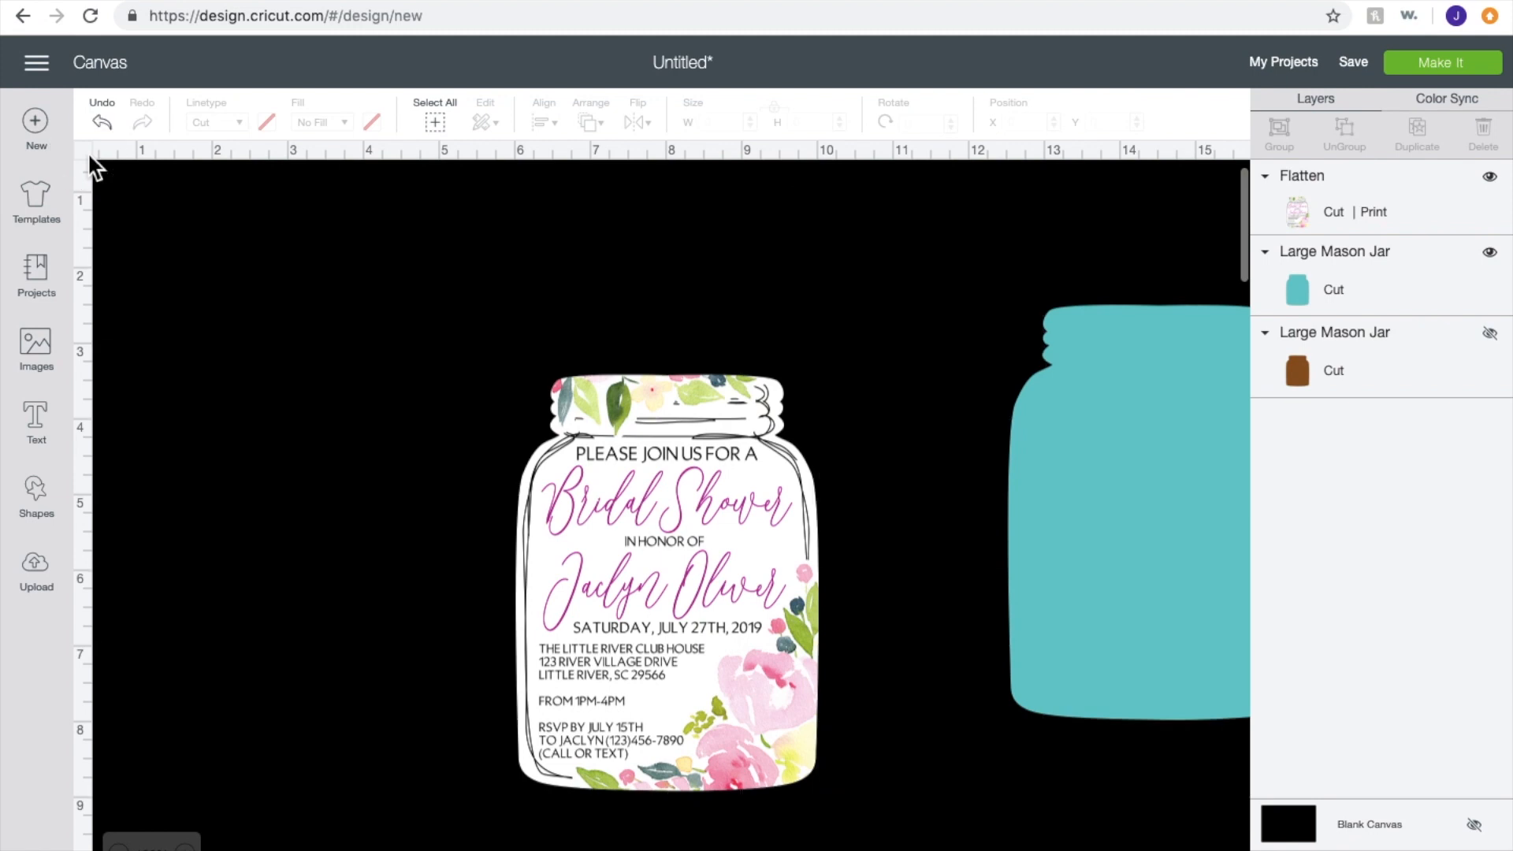
click(89, 160)
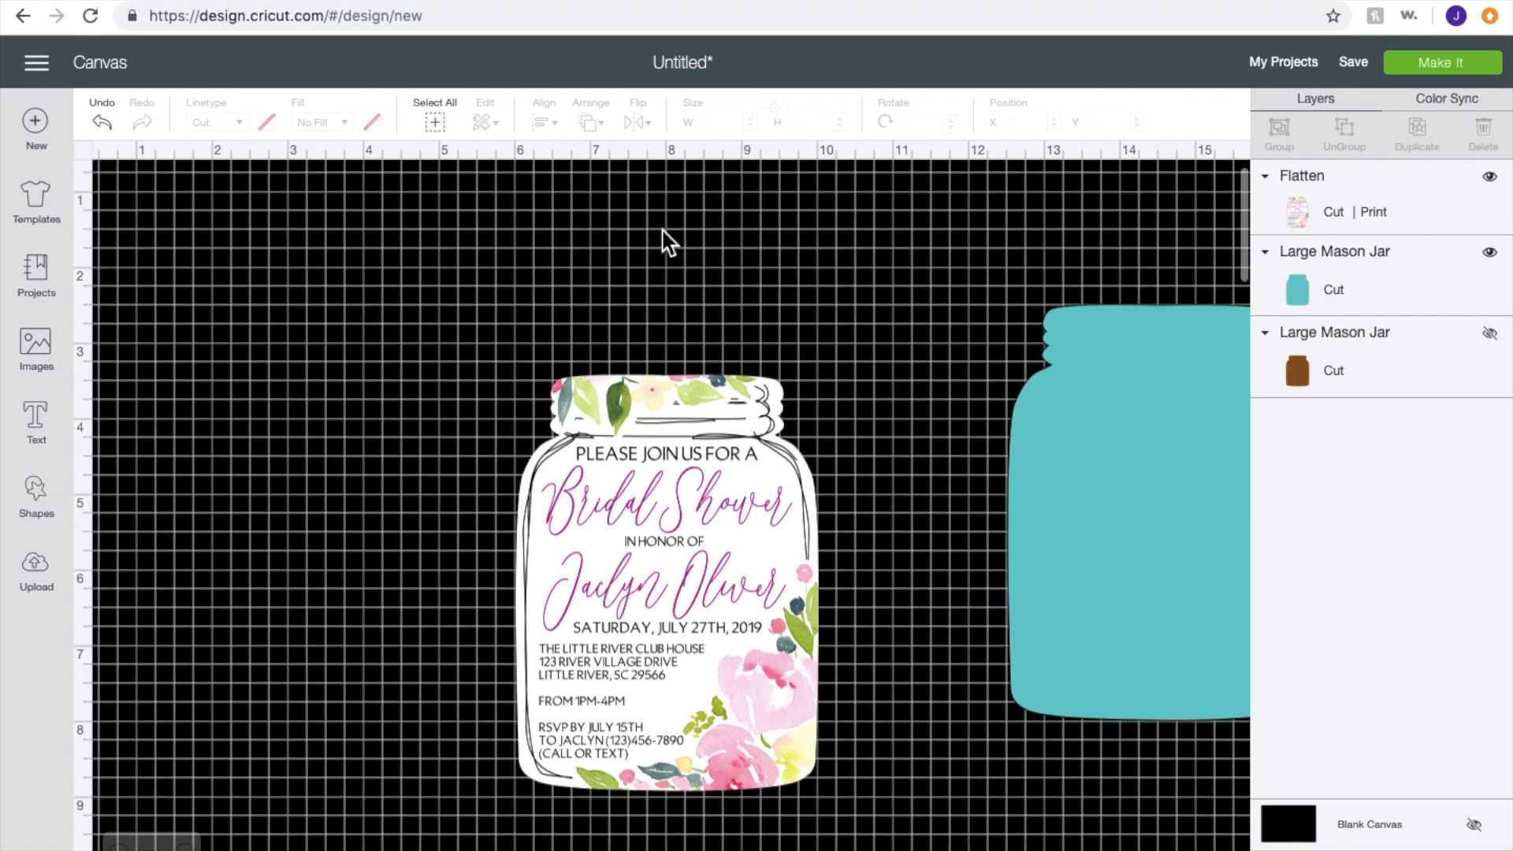
Step: Set the blank canvas color to white
click(1292, 835)
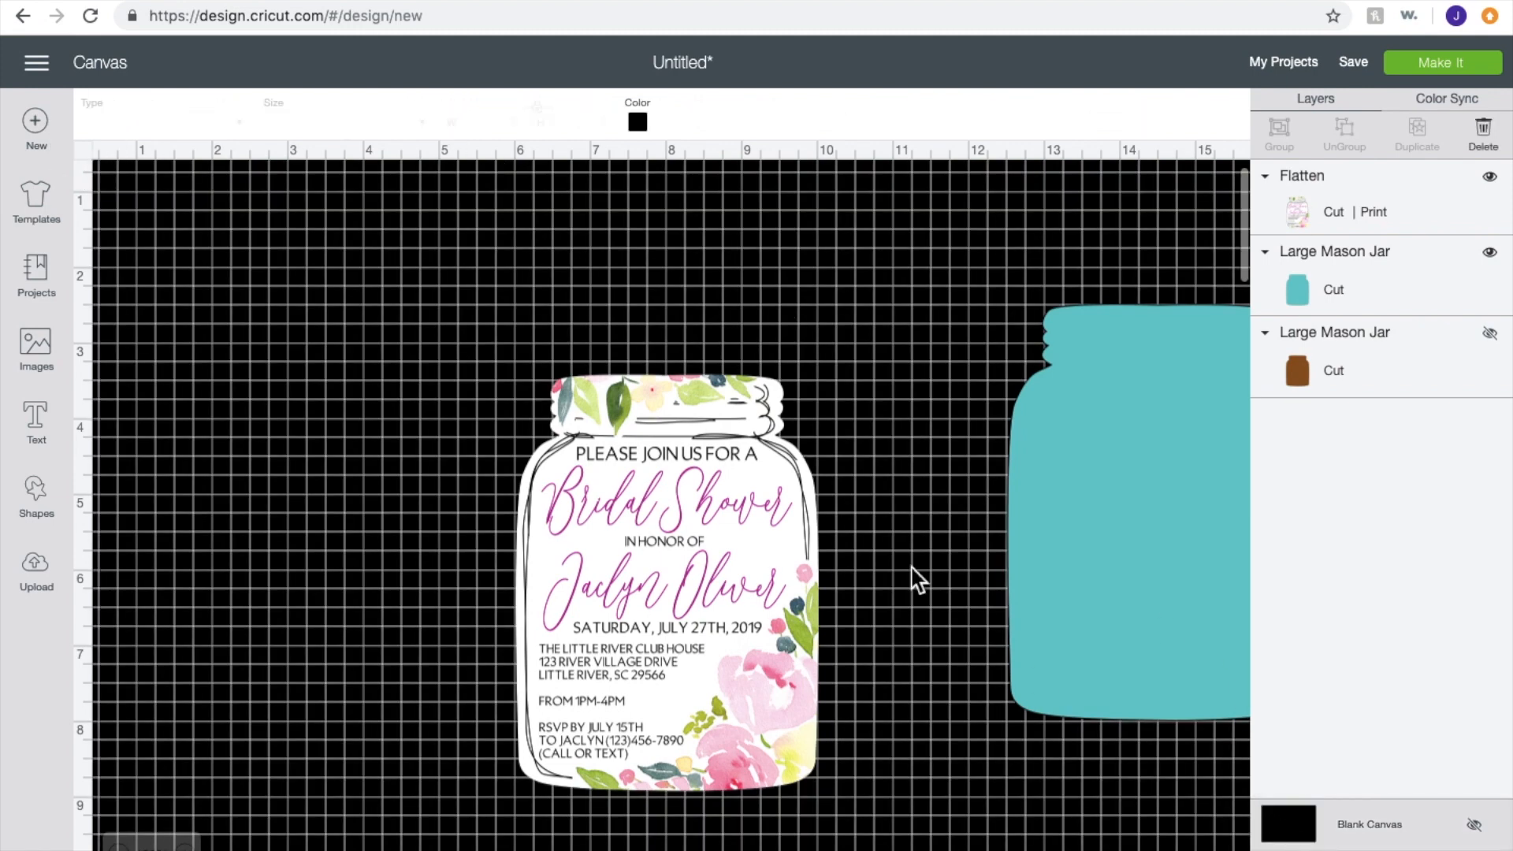
click(638, 120)
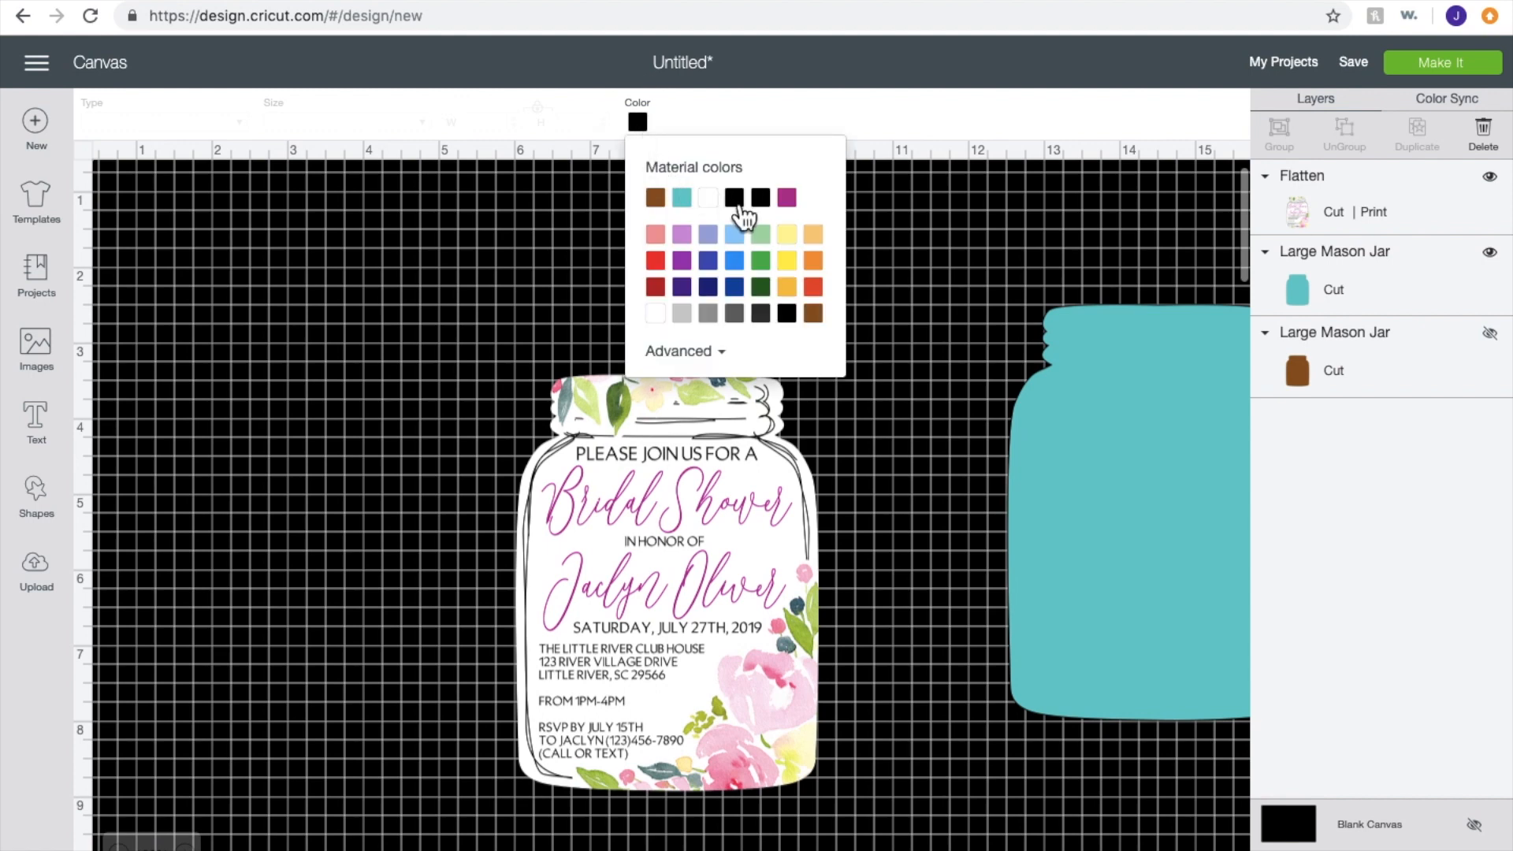
click(708, 197)
Step: Move the teal mason jar behind the invitation and recolor it brown
drag(1026, 460, 520, 520)
scroll(473, 457, down, 1)
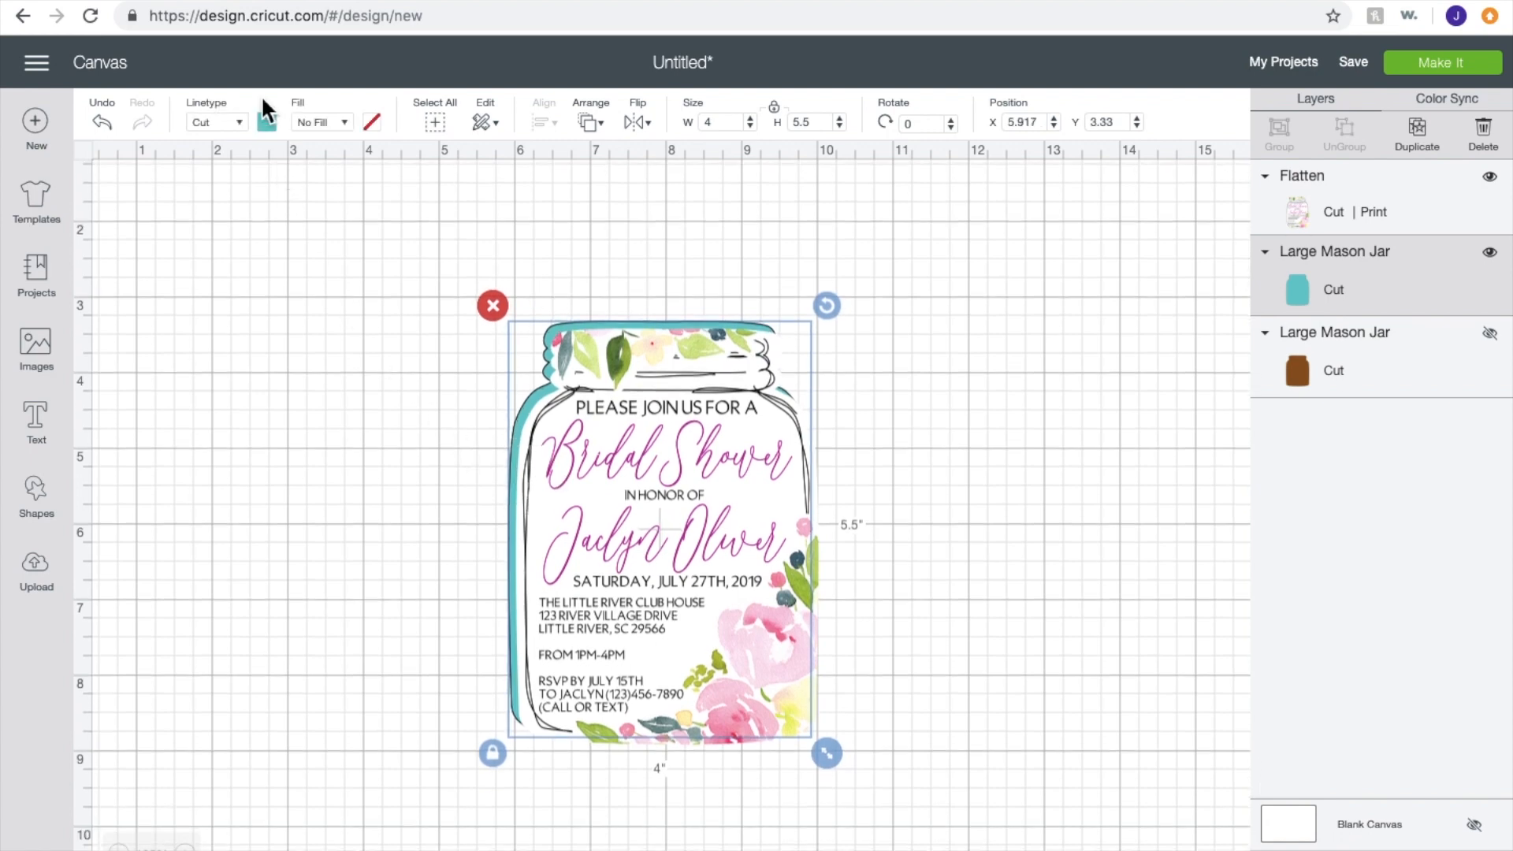
click(269, 123)
click(446, 315)
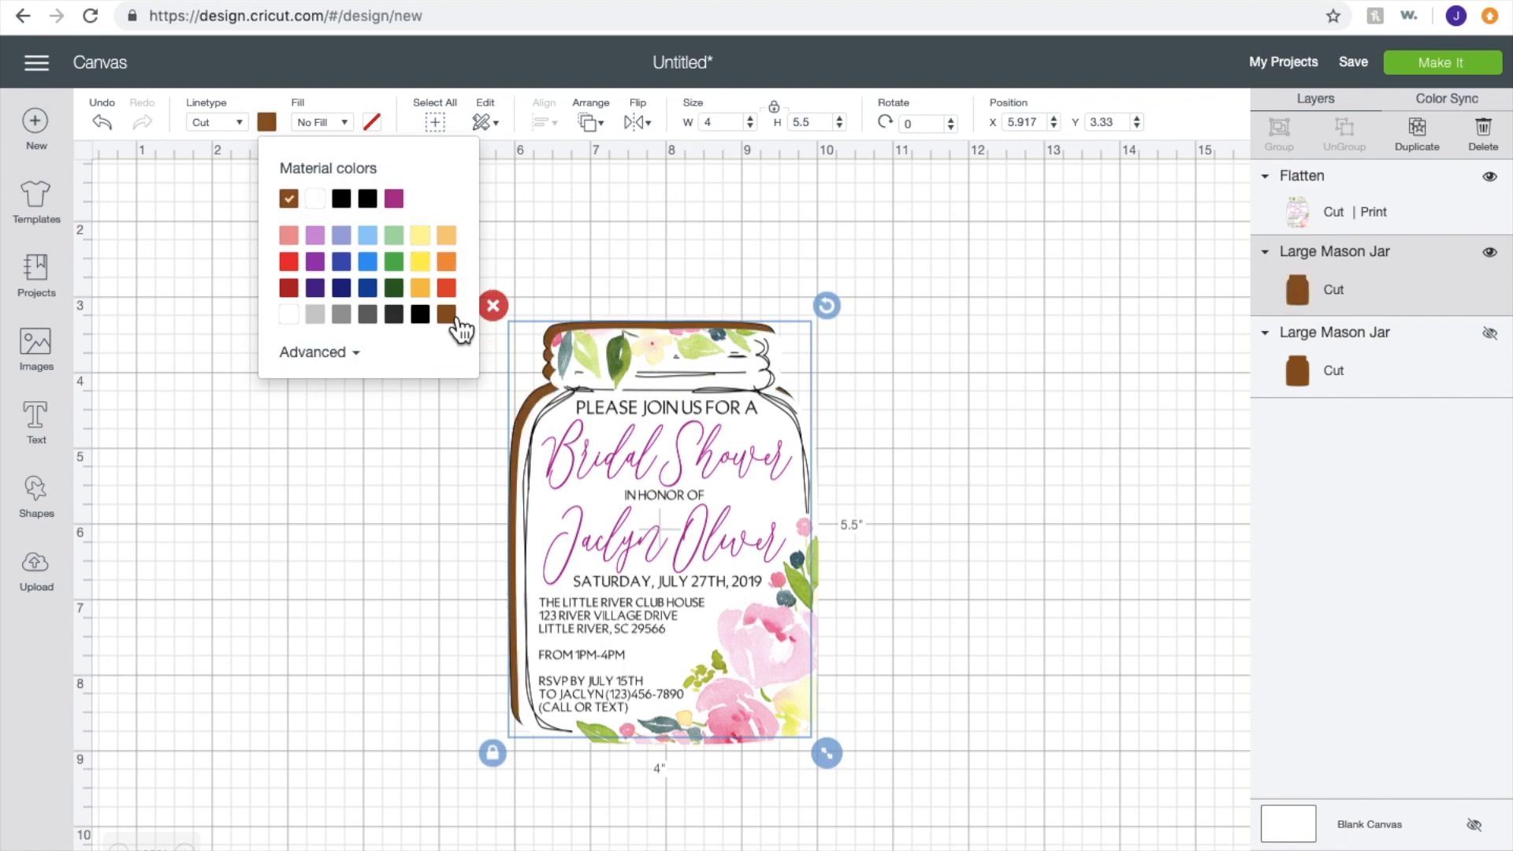
Step: Enlarge the brown jar into an even border around the invitation, and delete the hidden spare mason jar
drag(559, 332, 559, 332)
drag(594, 381, 596, 380)
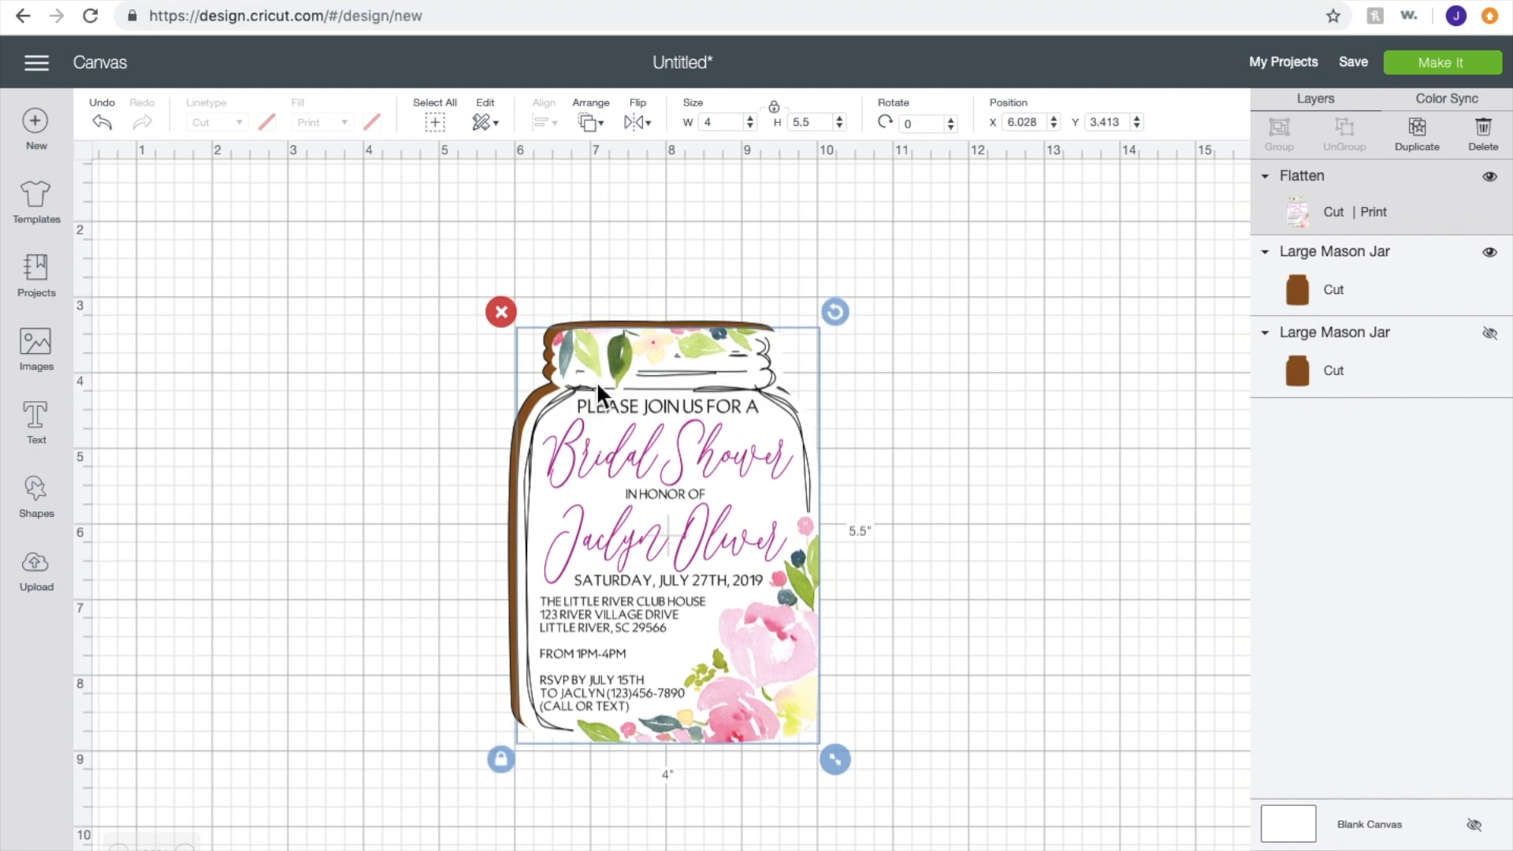
click(626, 325)
click(784, 116)
drag(833, 762, 848, 777)
drag(736, 667, 736, 665)
click(915, 679)
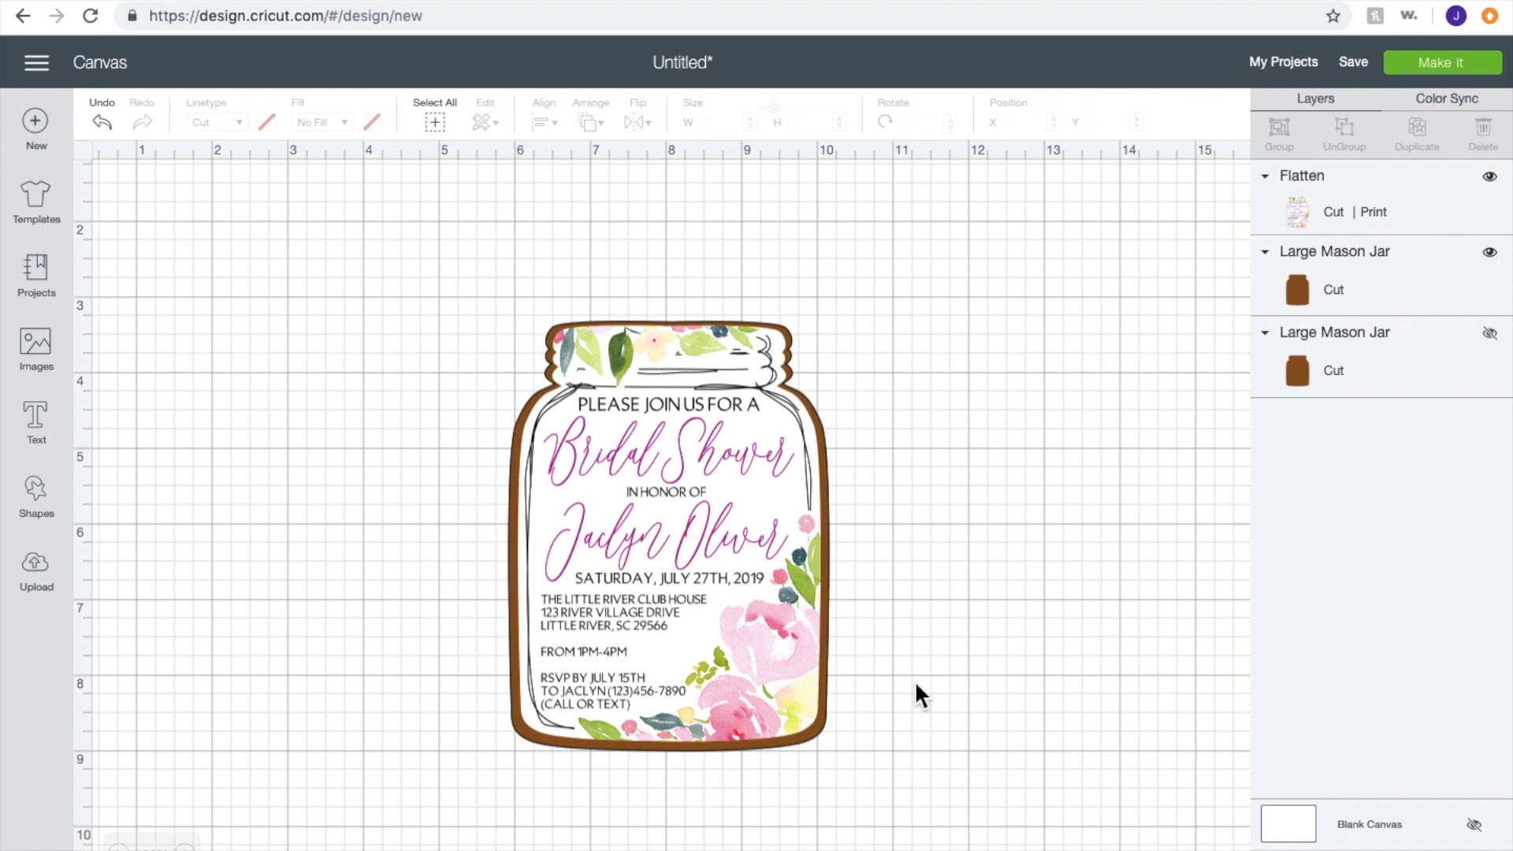
click(1365, 358)
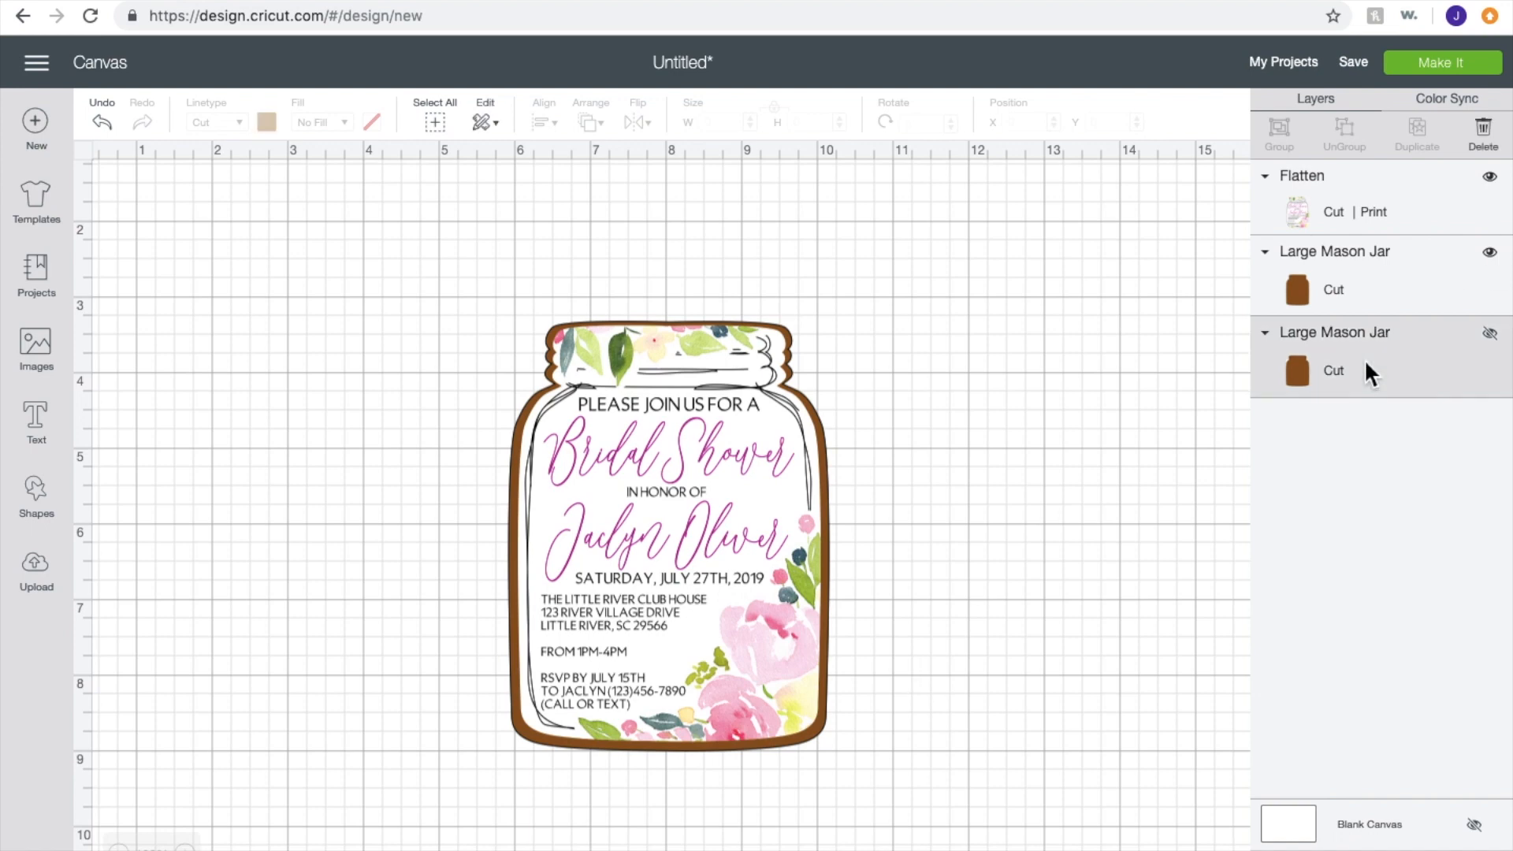
click(1483, 131)
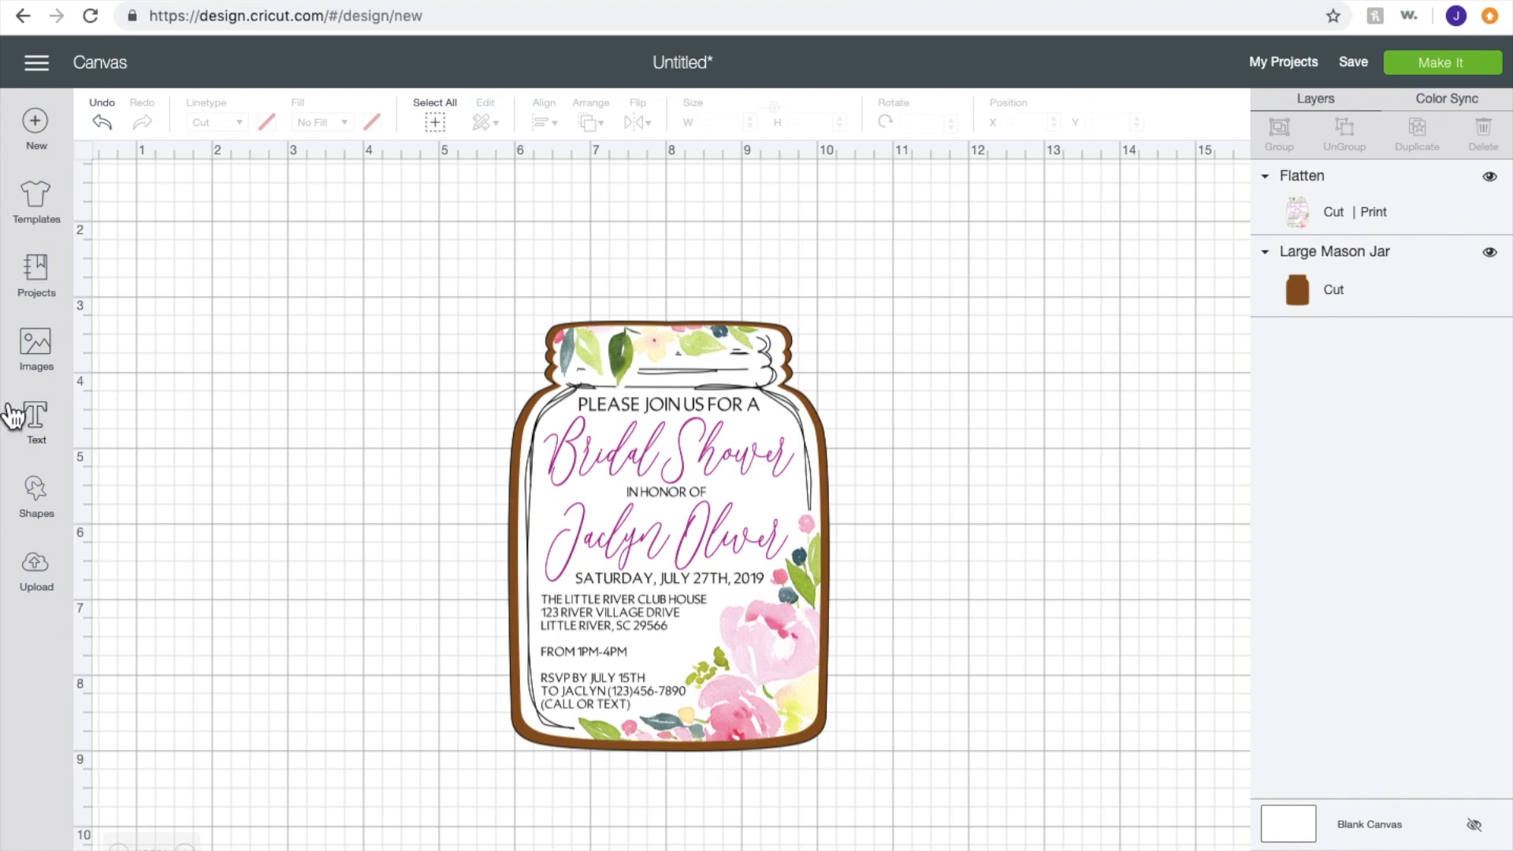
Step: Search the image library for "tag"
click(52, 360)
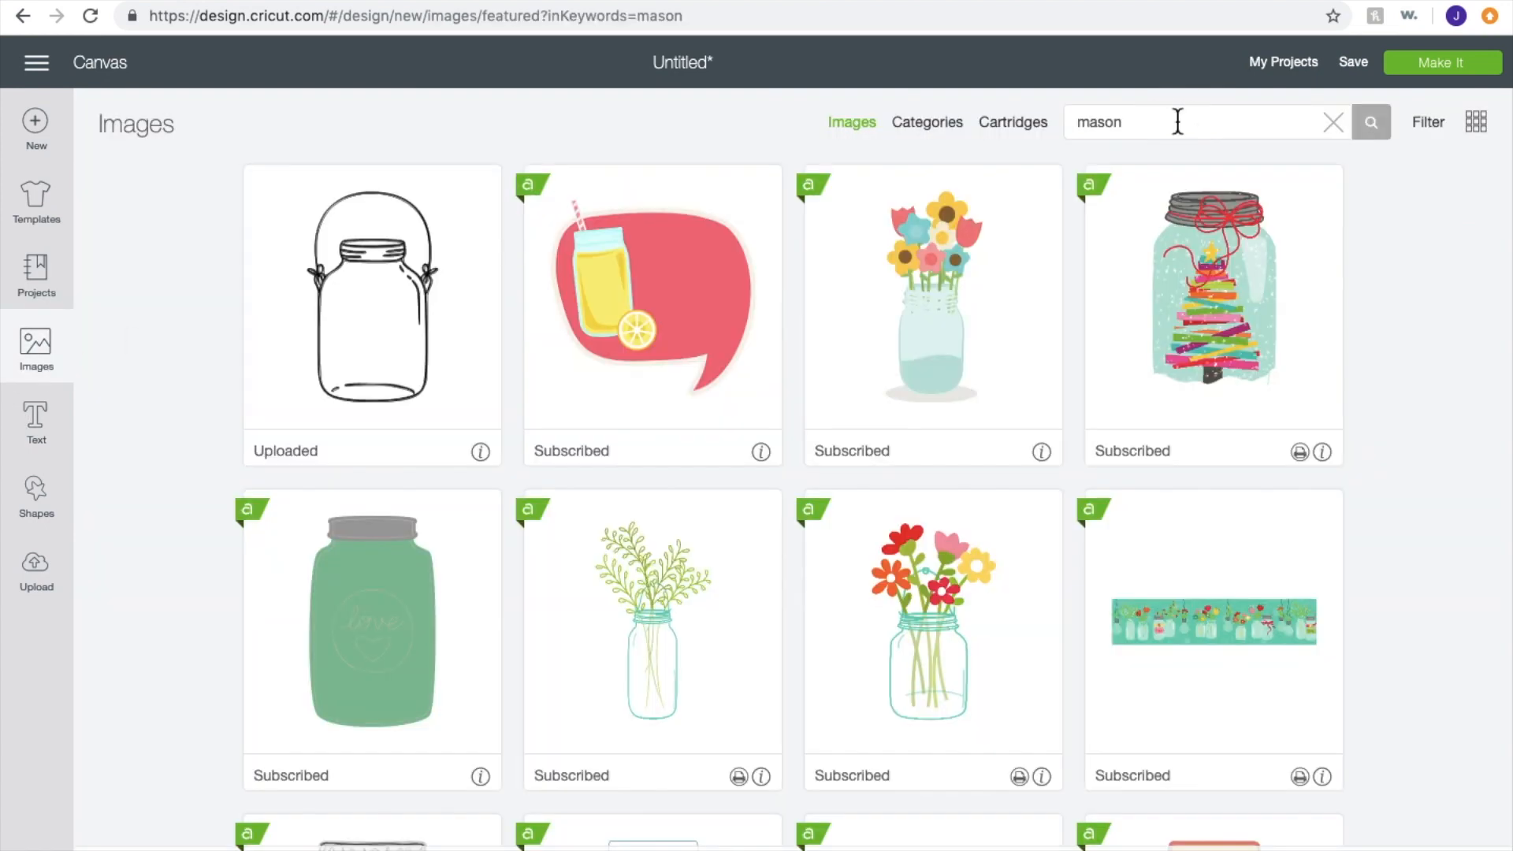
drag(1175, 122, 1058, 118)
key(BackSpace)
text(tag)
key(Return)
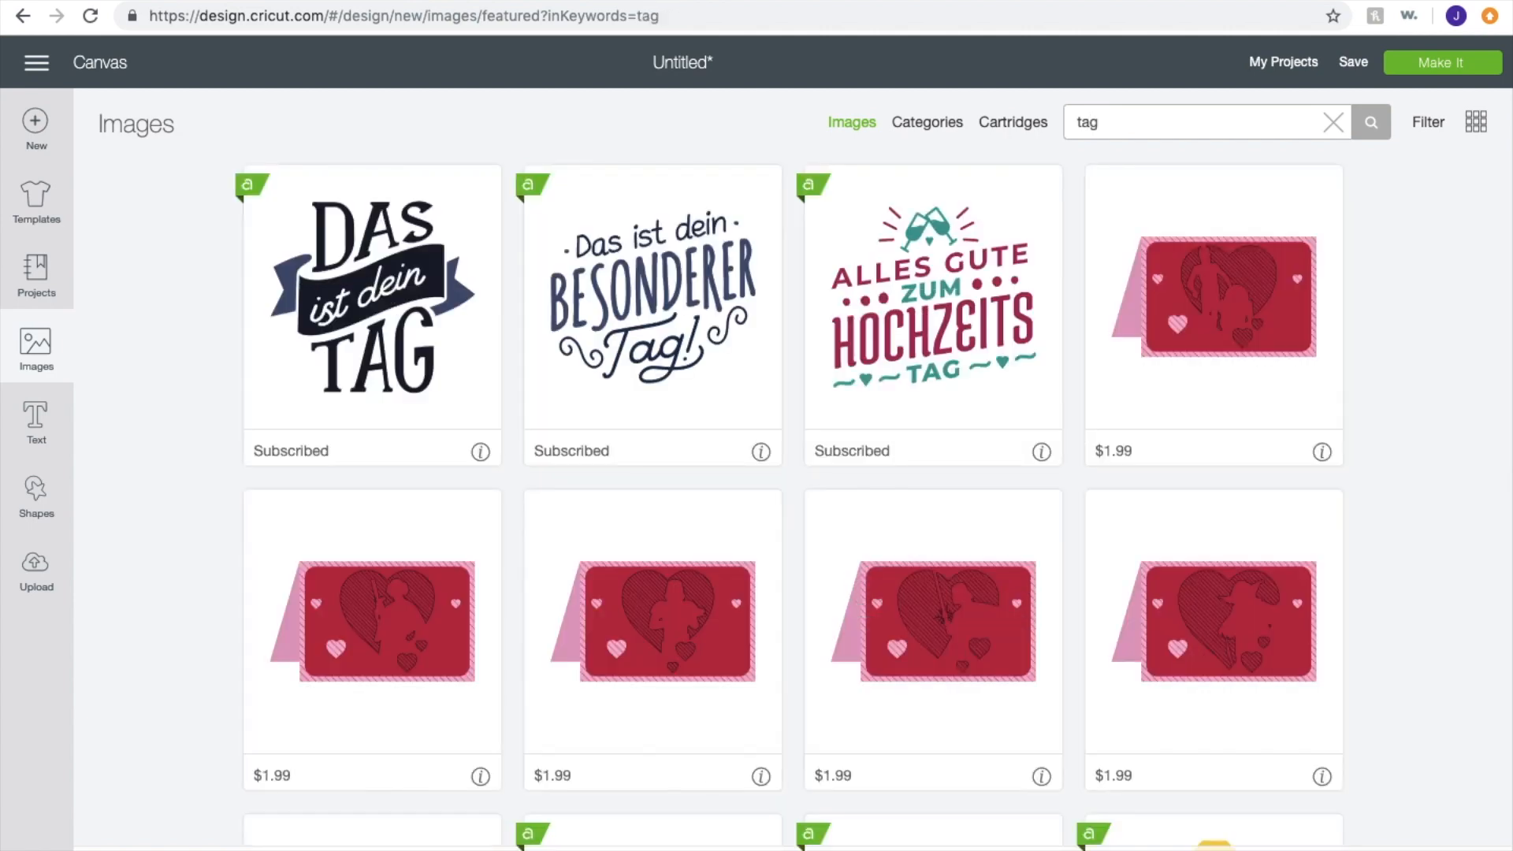
Step: Insert the plain two-layer oval tag with a hole and rotate it to about 127 degrees
scroll(1080, 202, down, 10)
scroll(1080, 200, down, 15)
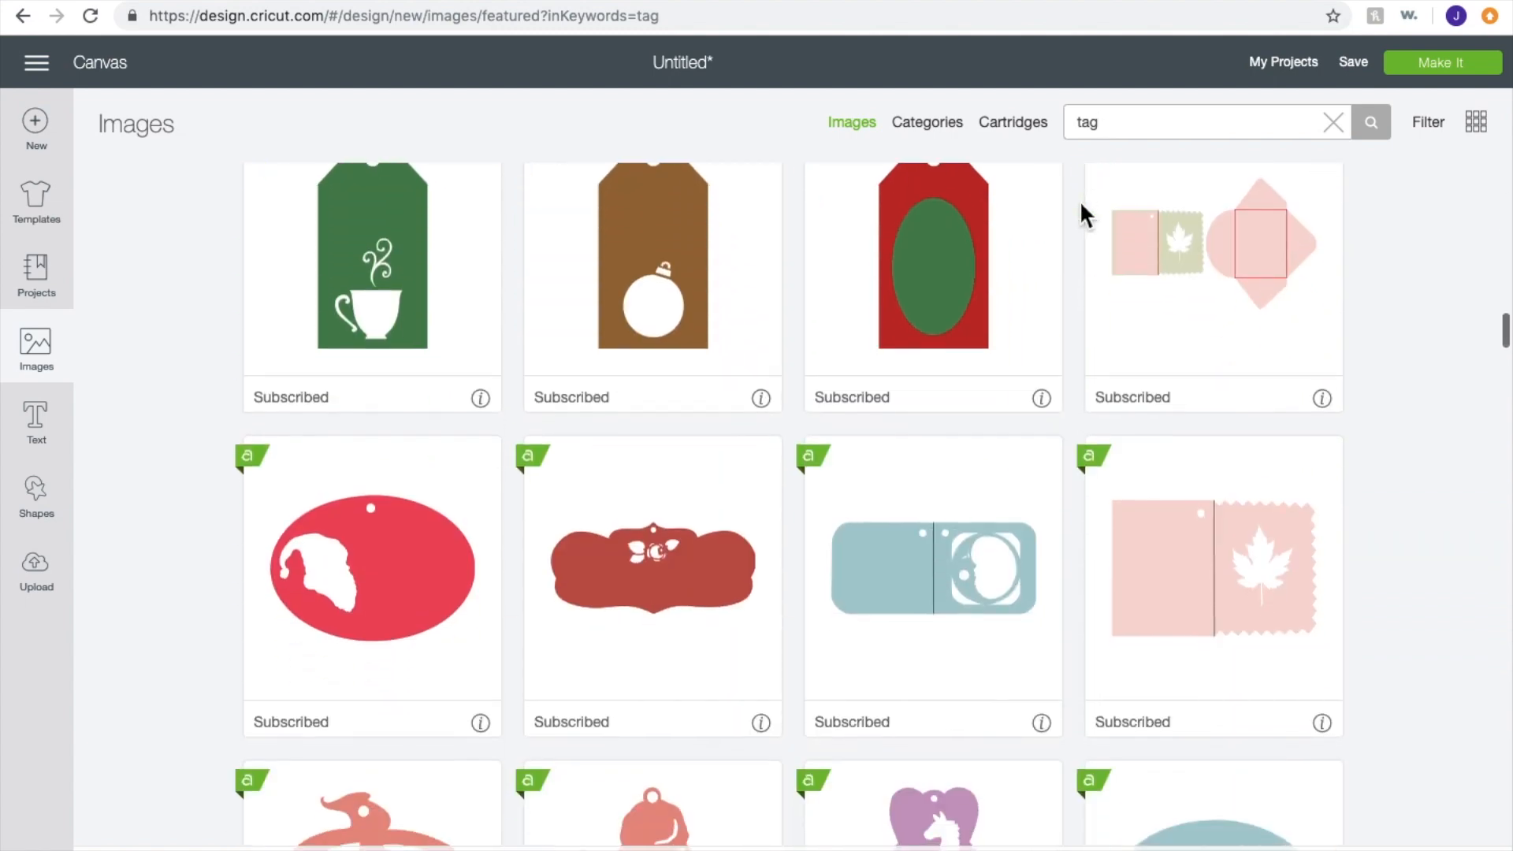
scroll(1082, 203, down, 15)
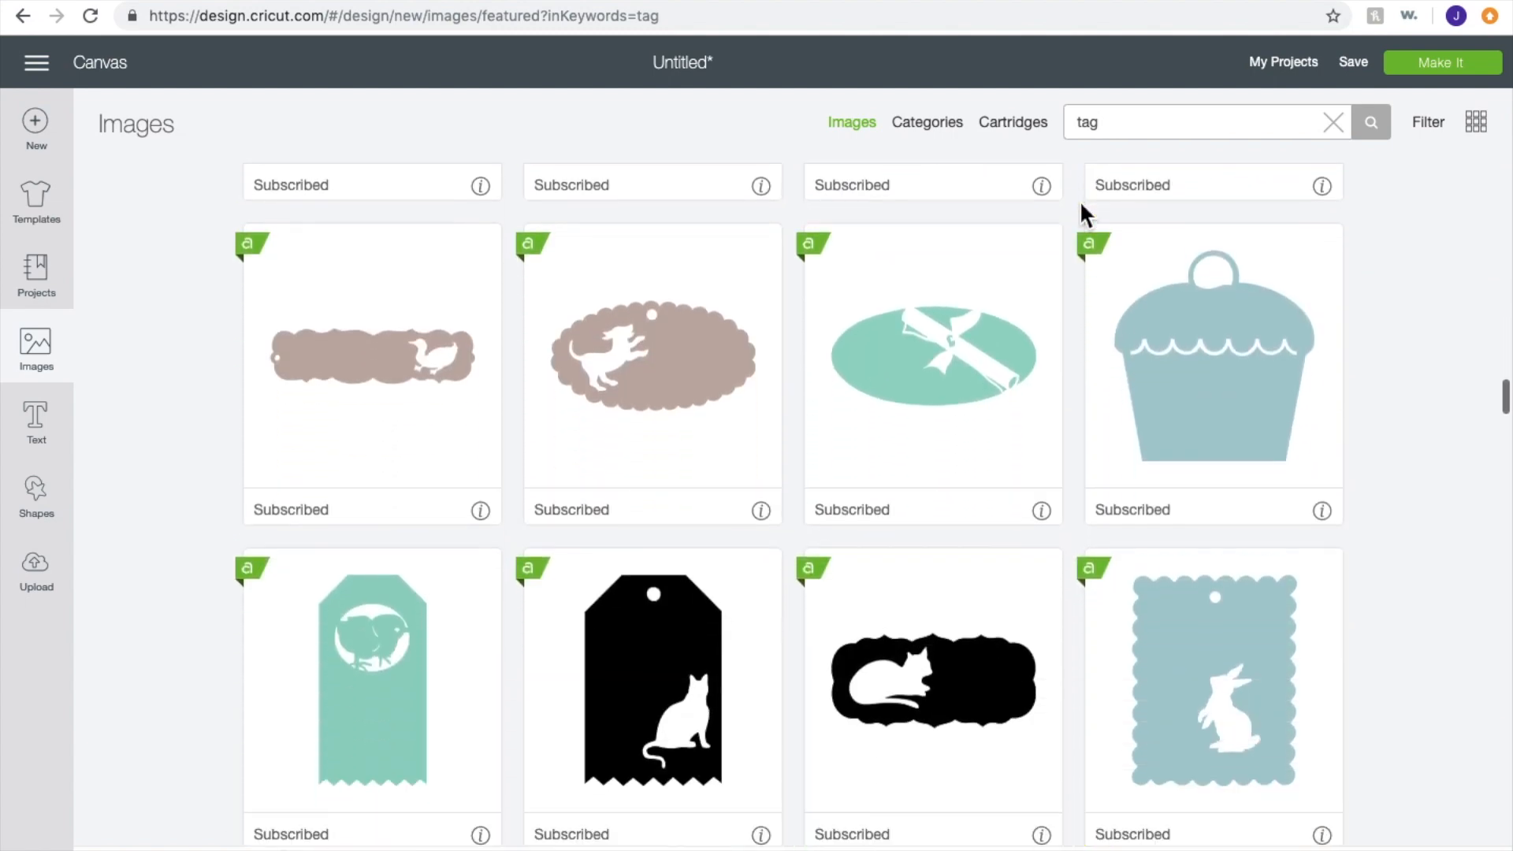
scroll(1080, 201, down, 18)
scroll(1080, 200, down, 1)
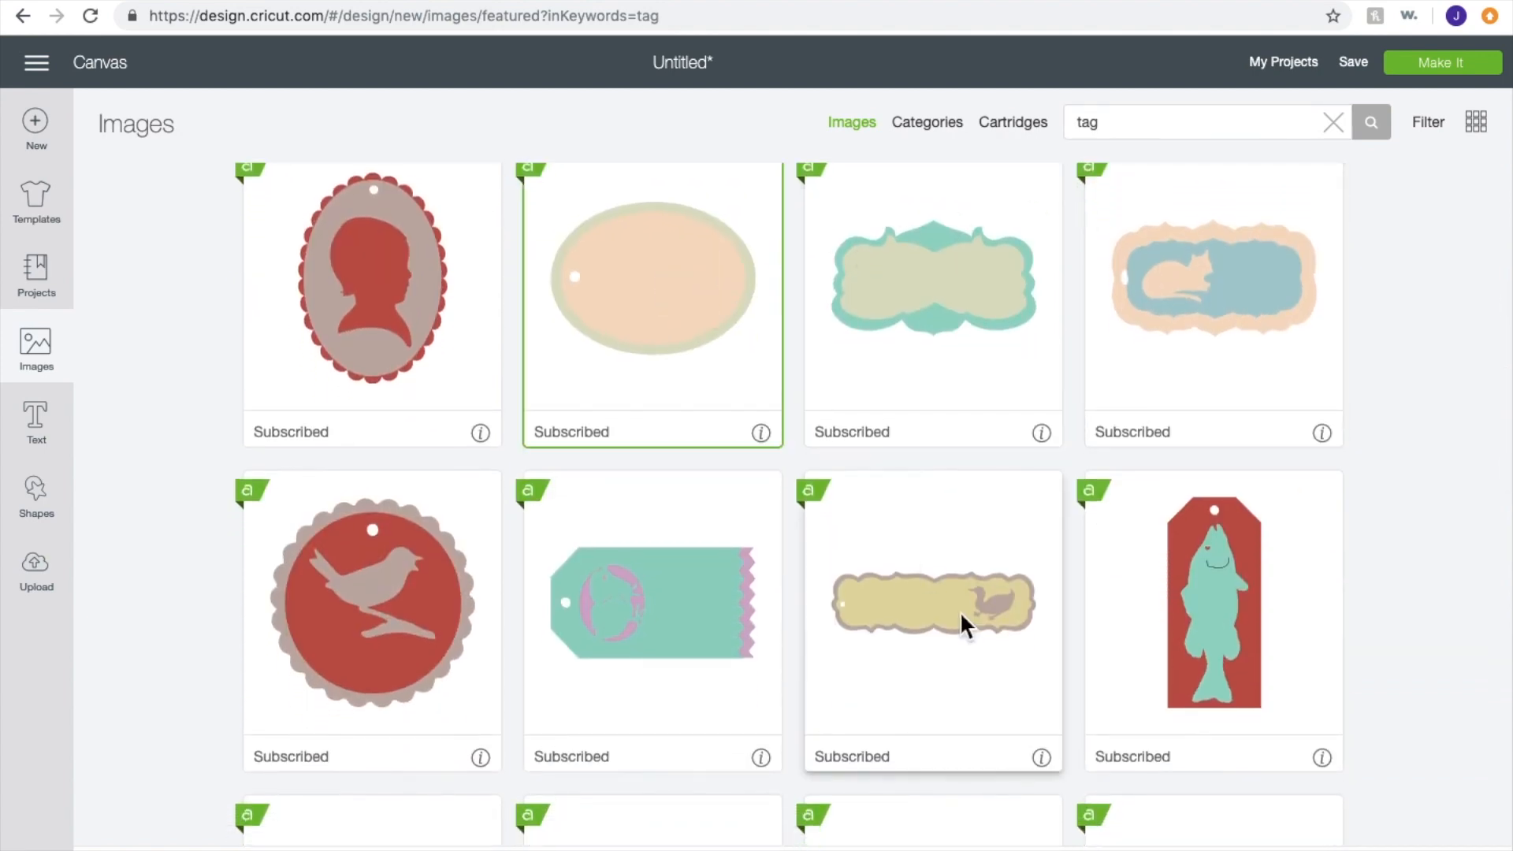
click(1376, 837)
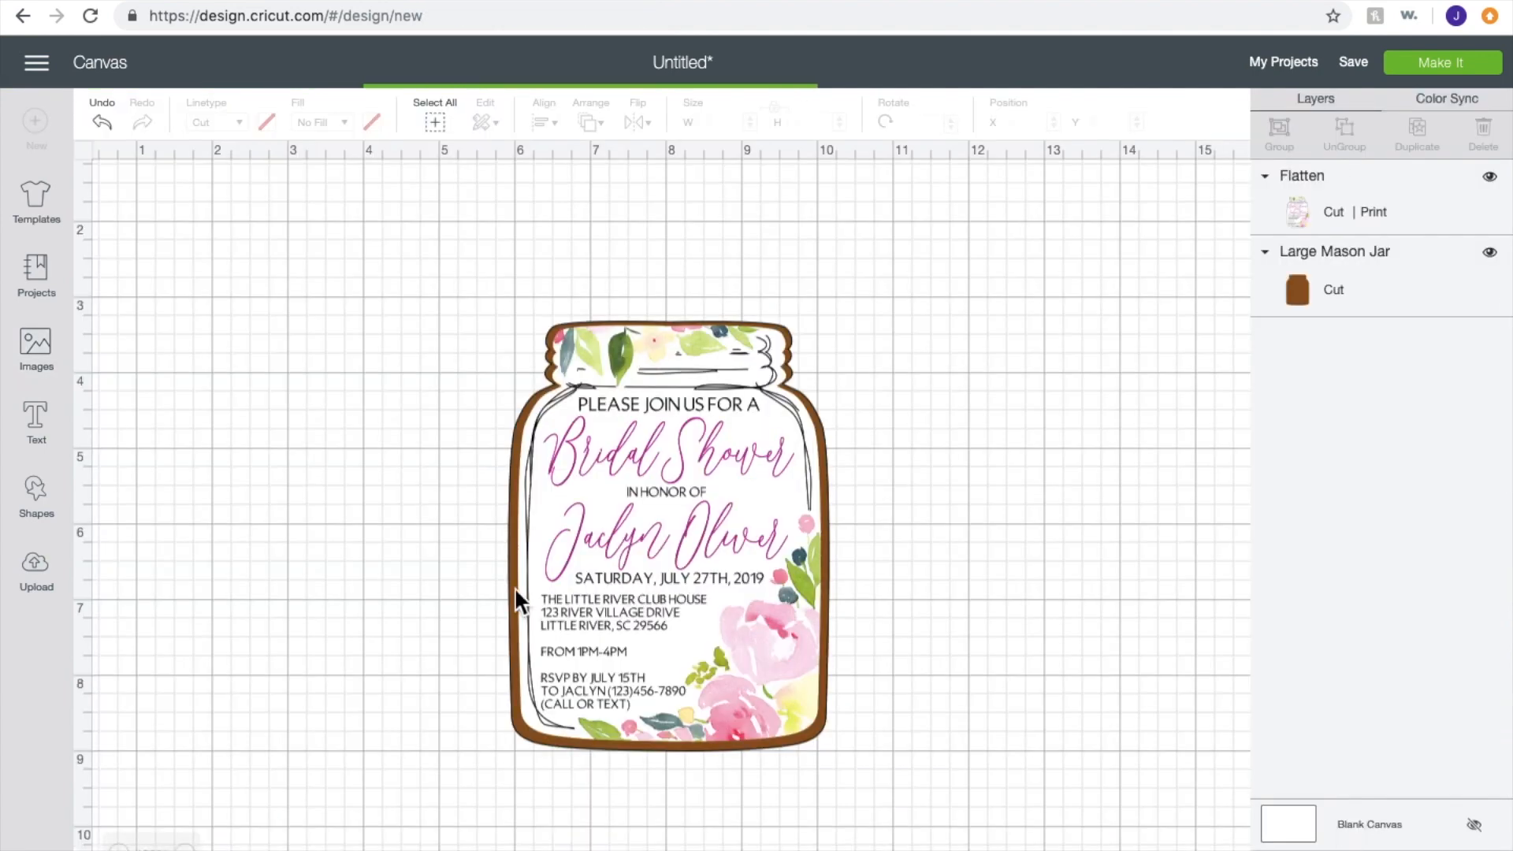
drag(439, 209, 317, 395)
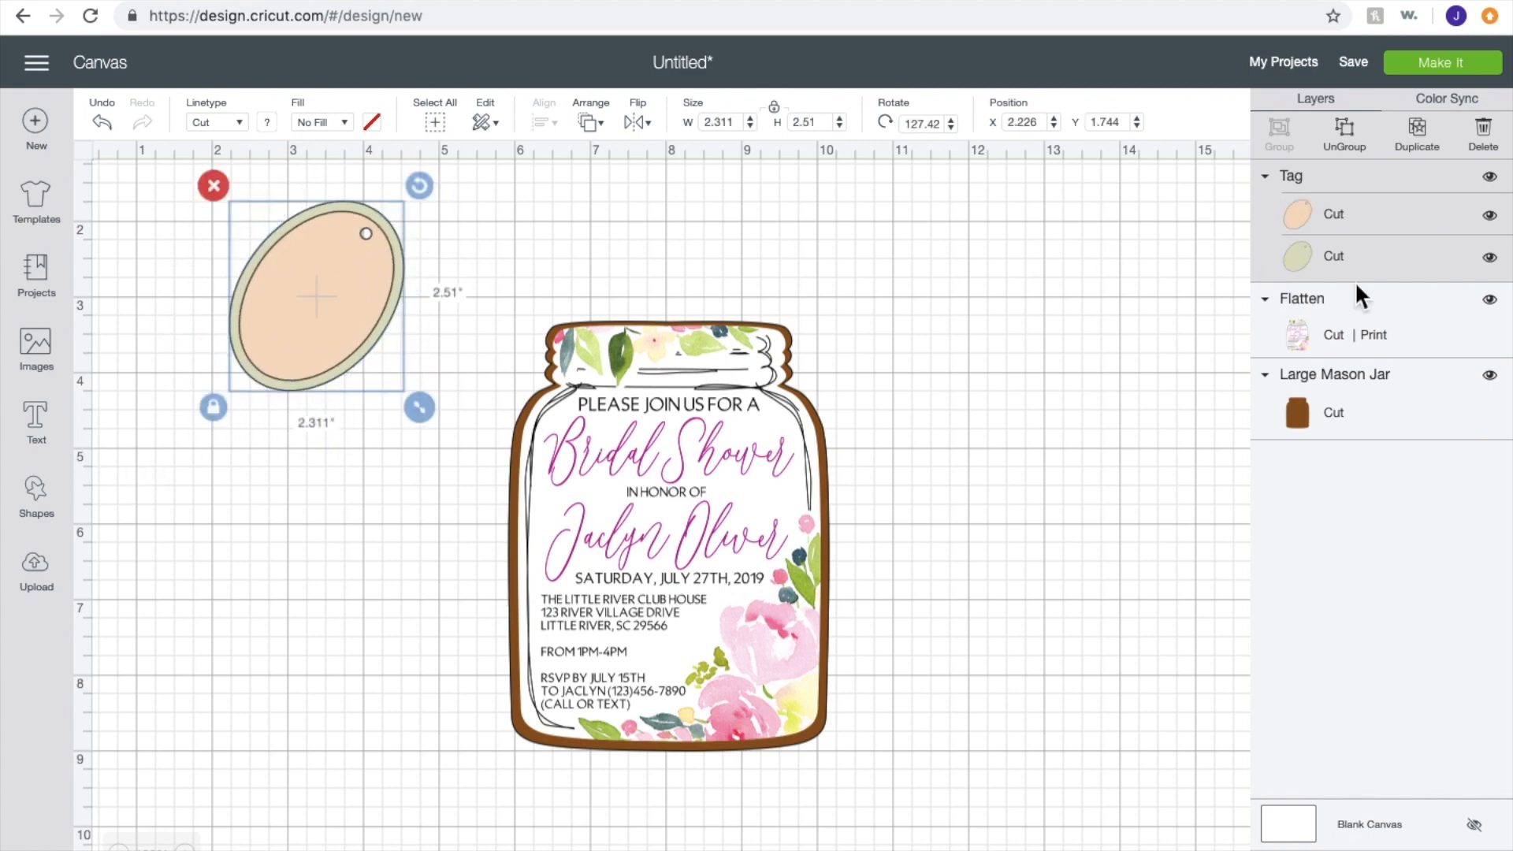
Step: Recolor the oval tag's green outer layer to the same brown as the jar
click(1360, 259)
click(268, 122)
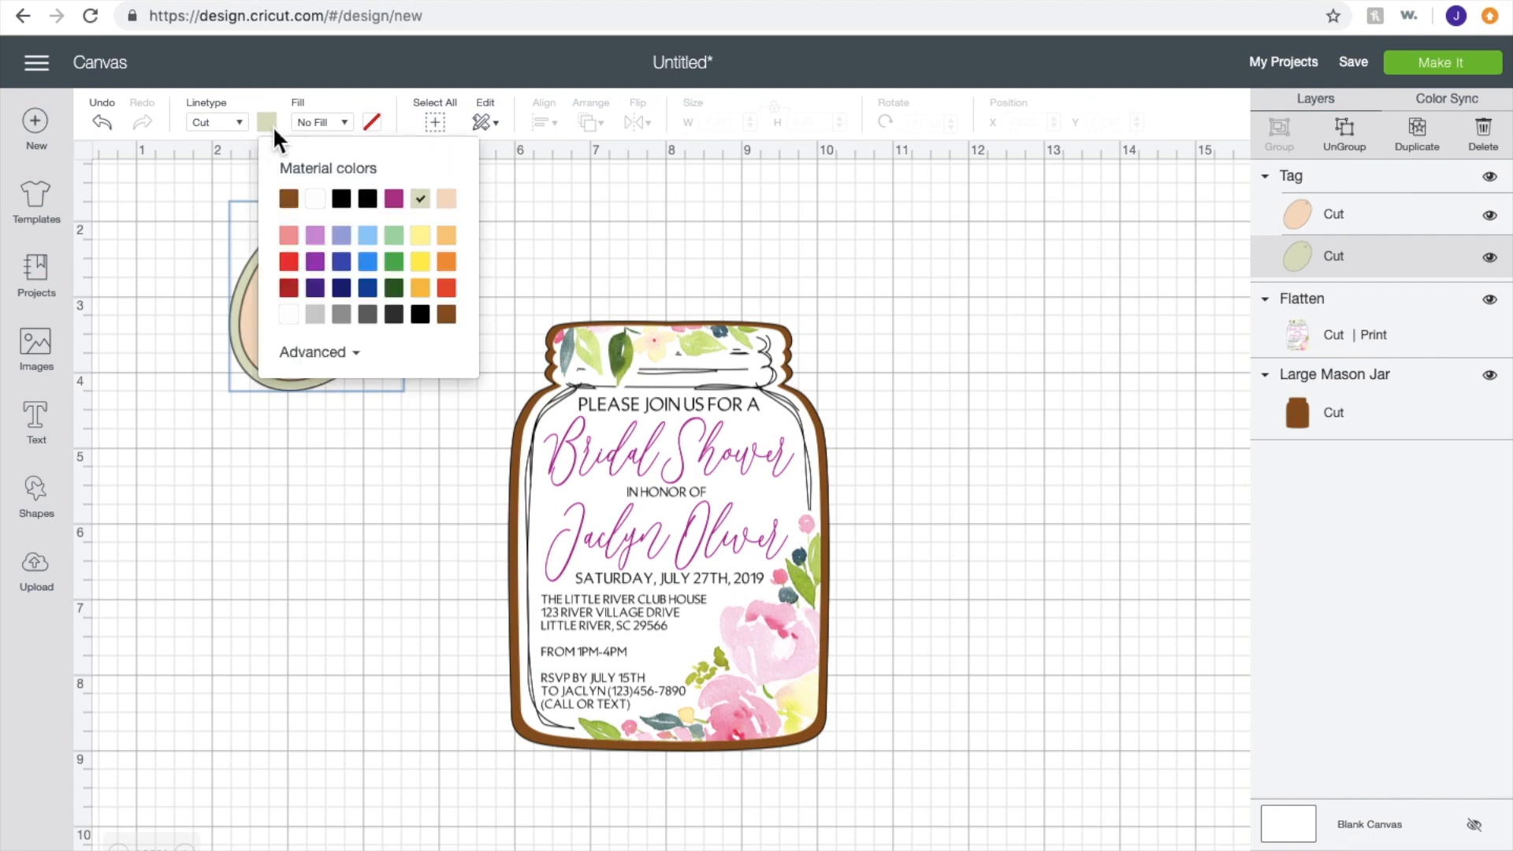
click(289, 199)
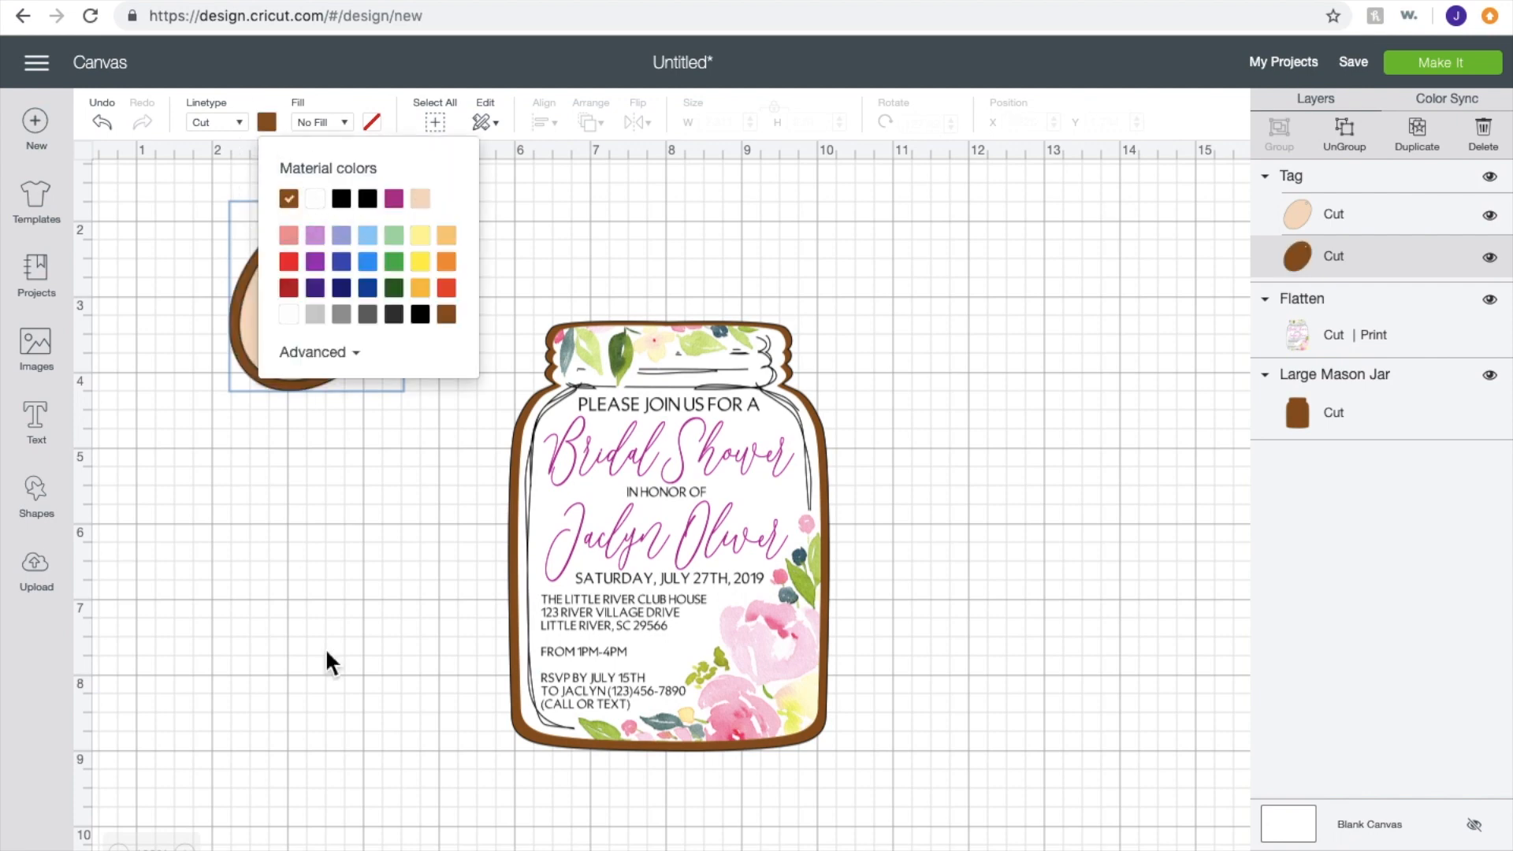
click(333, 554)
Step: Recolor the oval tag's peach inner layer to white
click(312, 323)
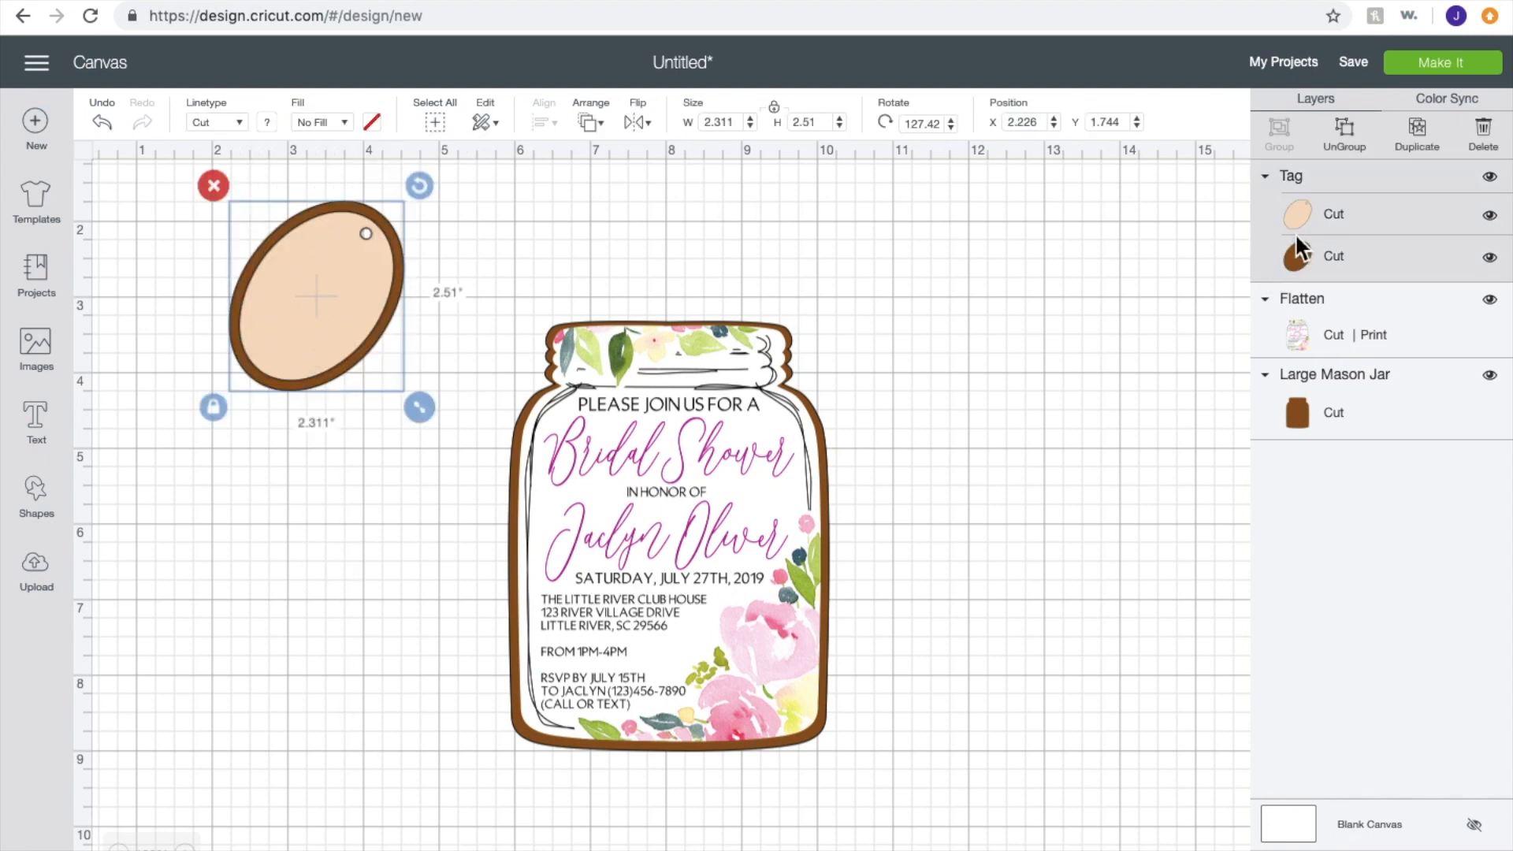
click(1332, 214)
click(275, 121)
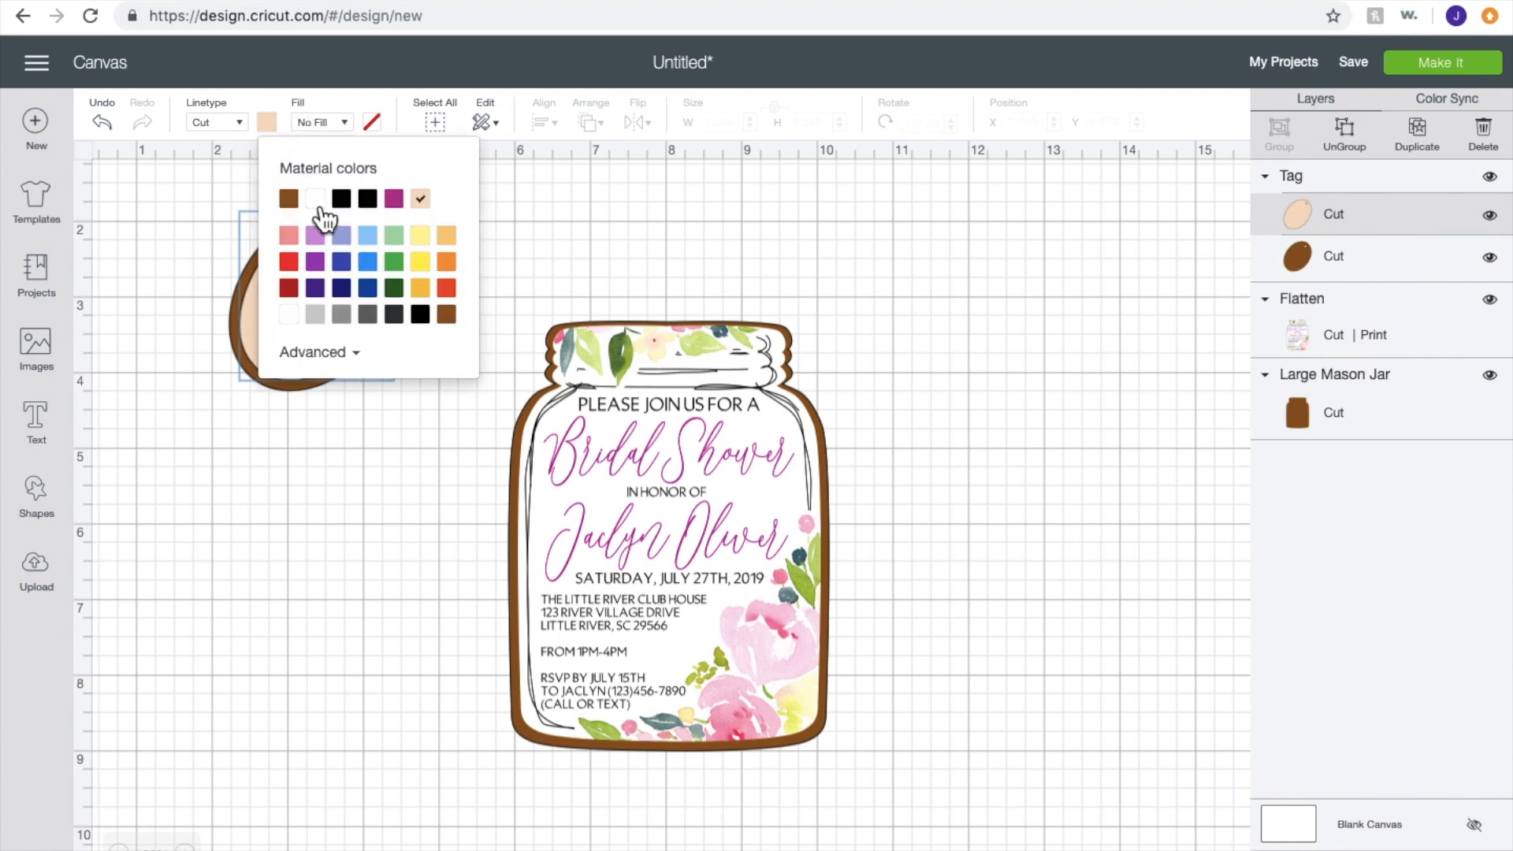
click(314, 261)
click(312, 530)
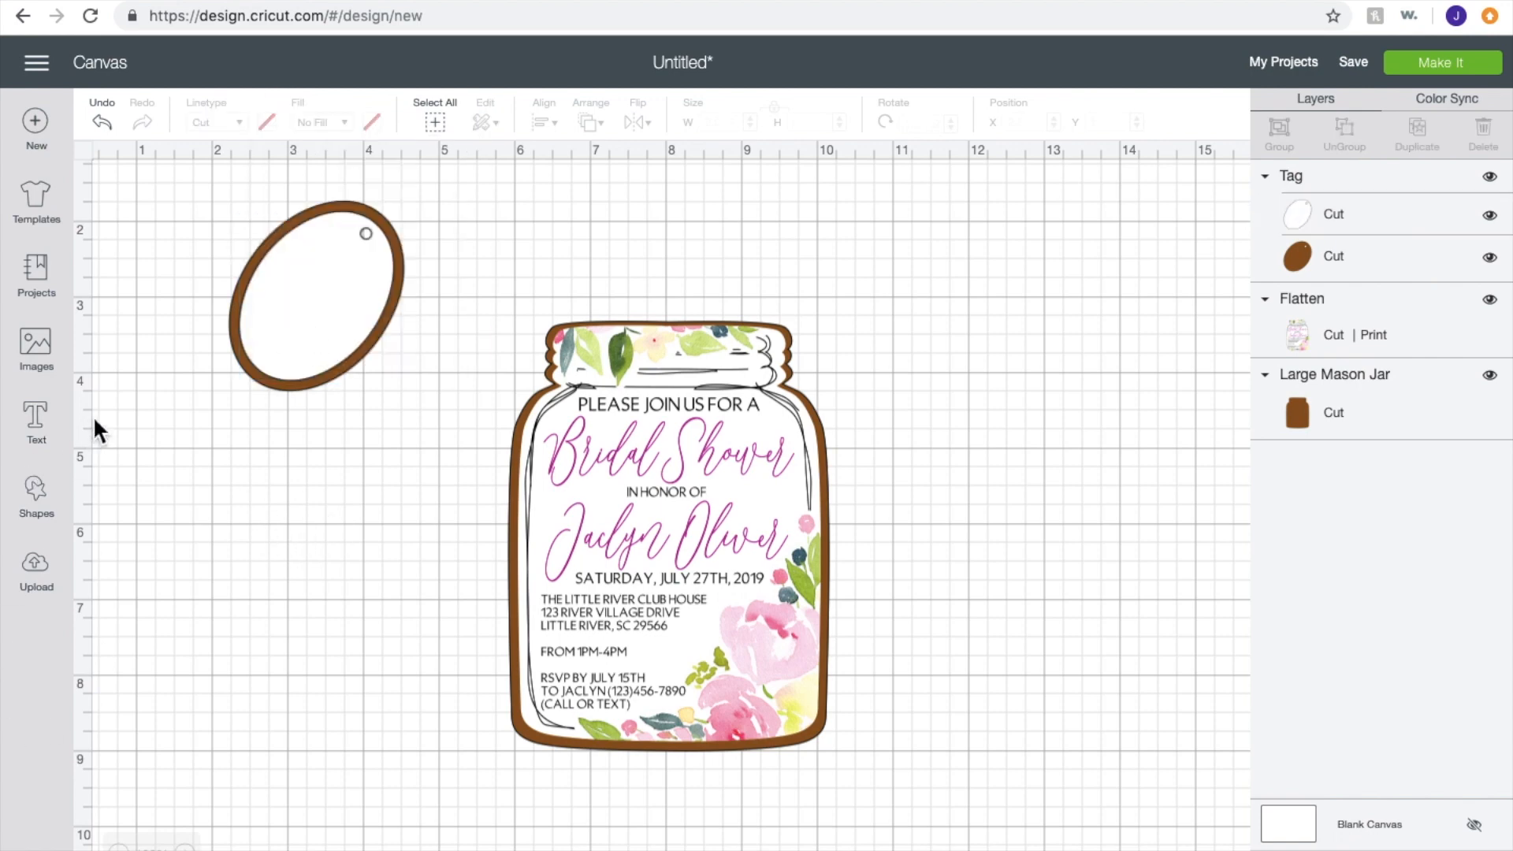
Step: Add a text box and set its font to Brewery No 2 Paneuropean Medium
click(37, 425)
click(202, 173)
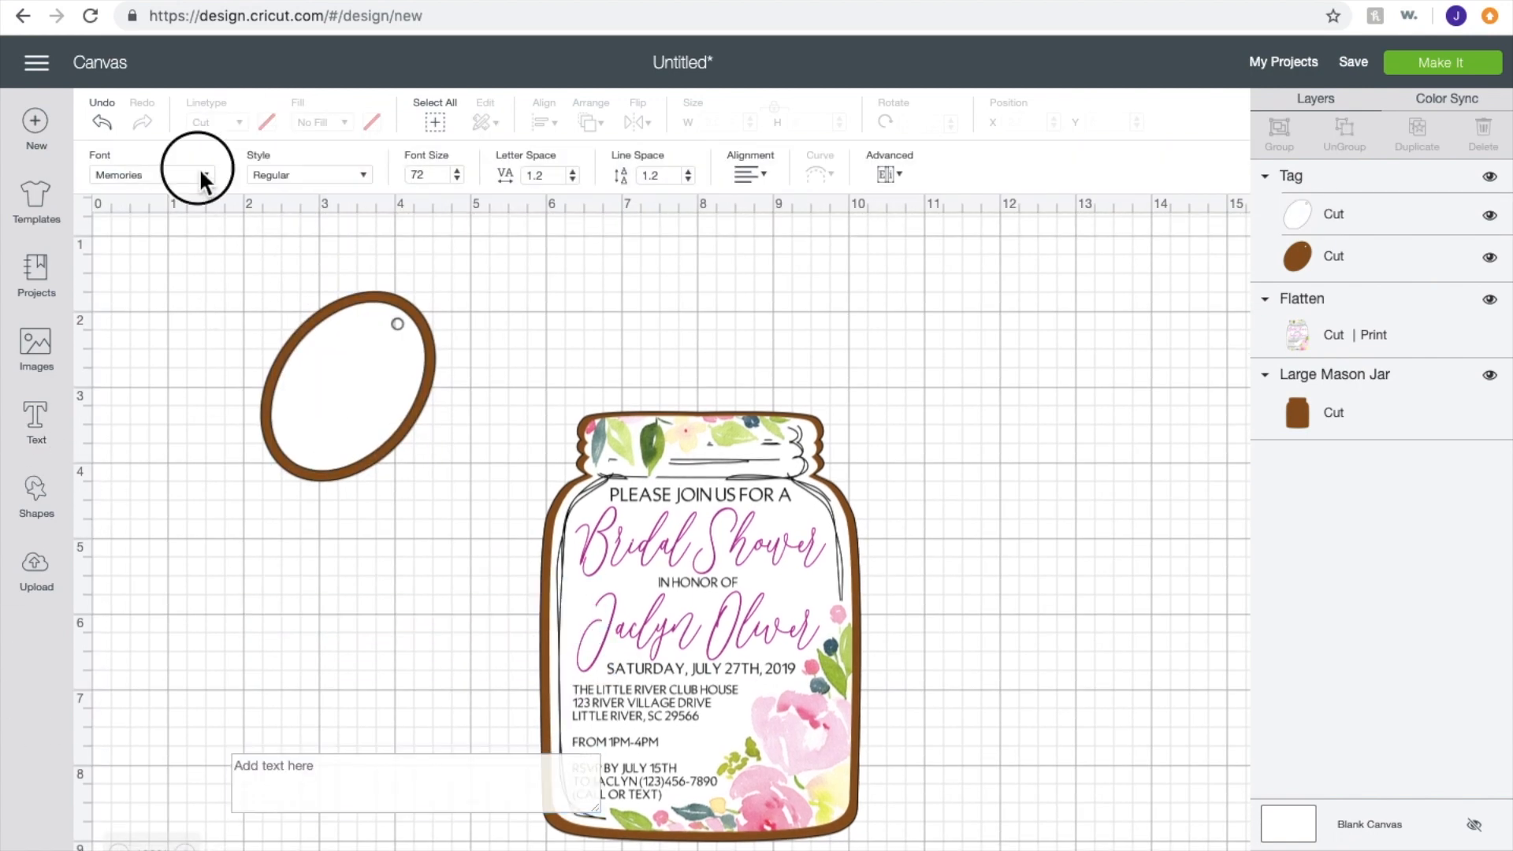
click(781, 130)
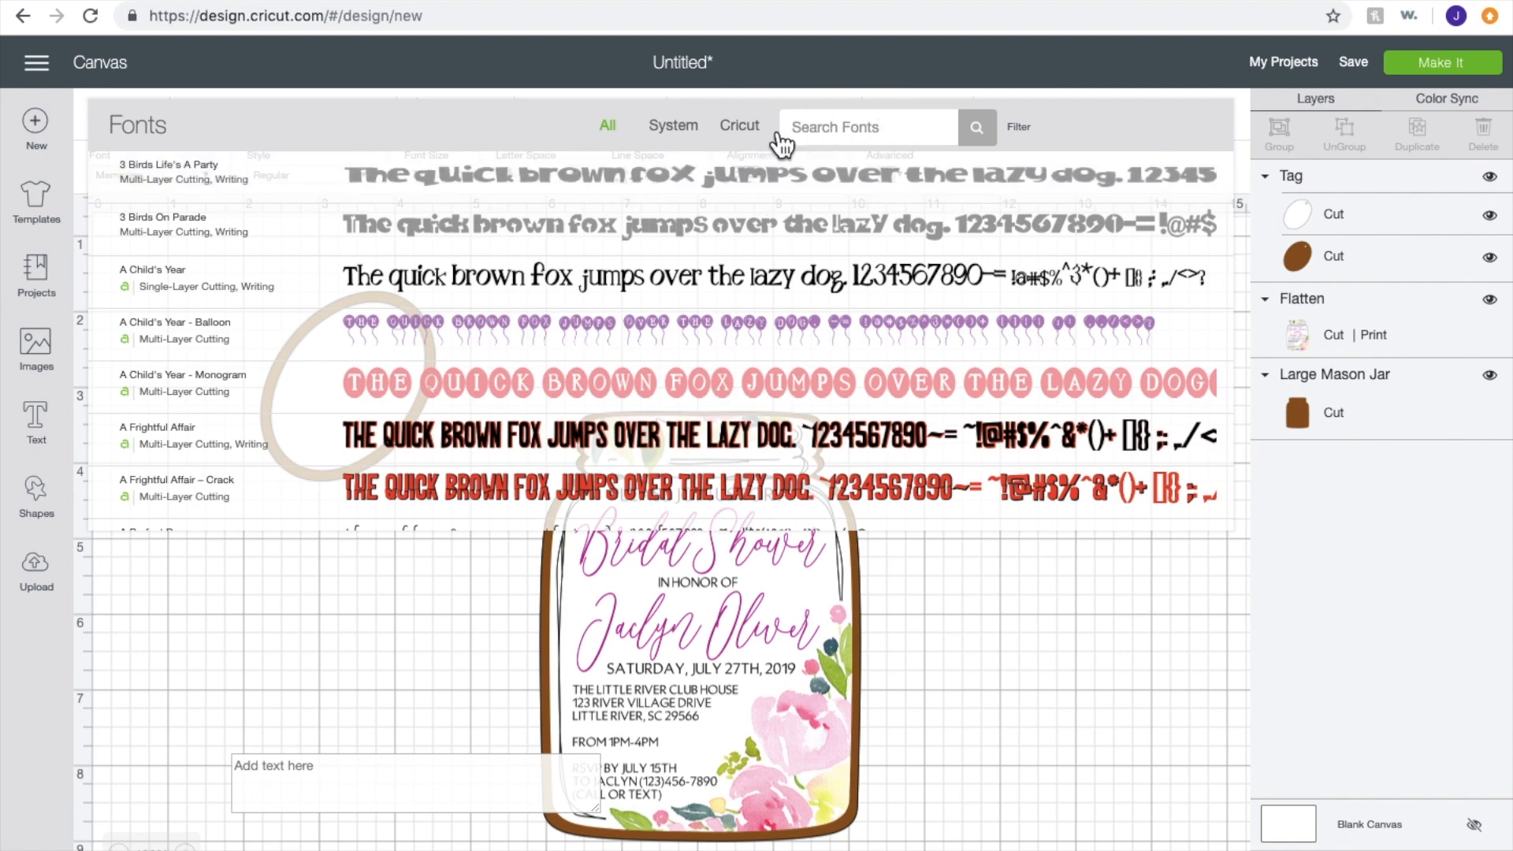
text(Brew)
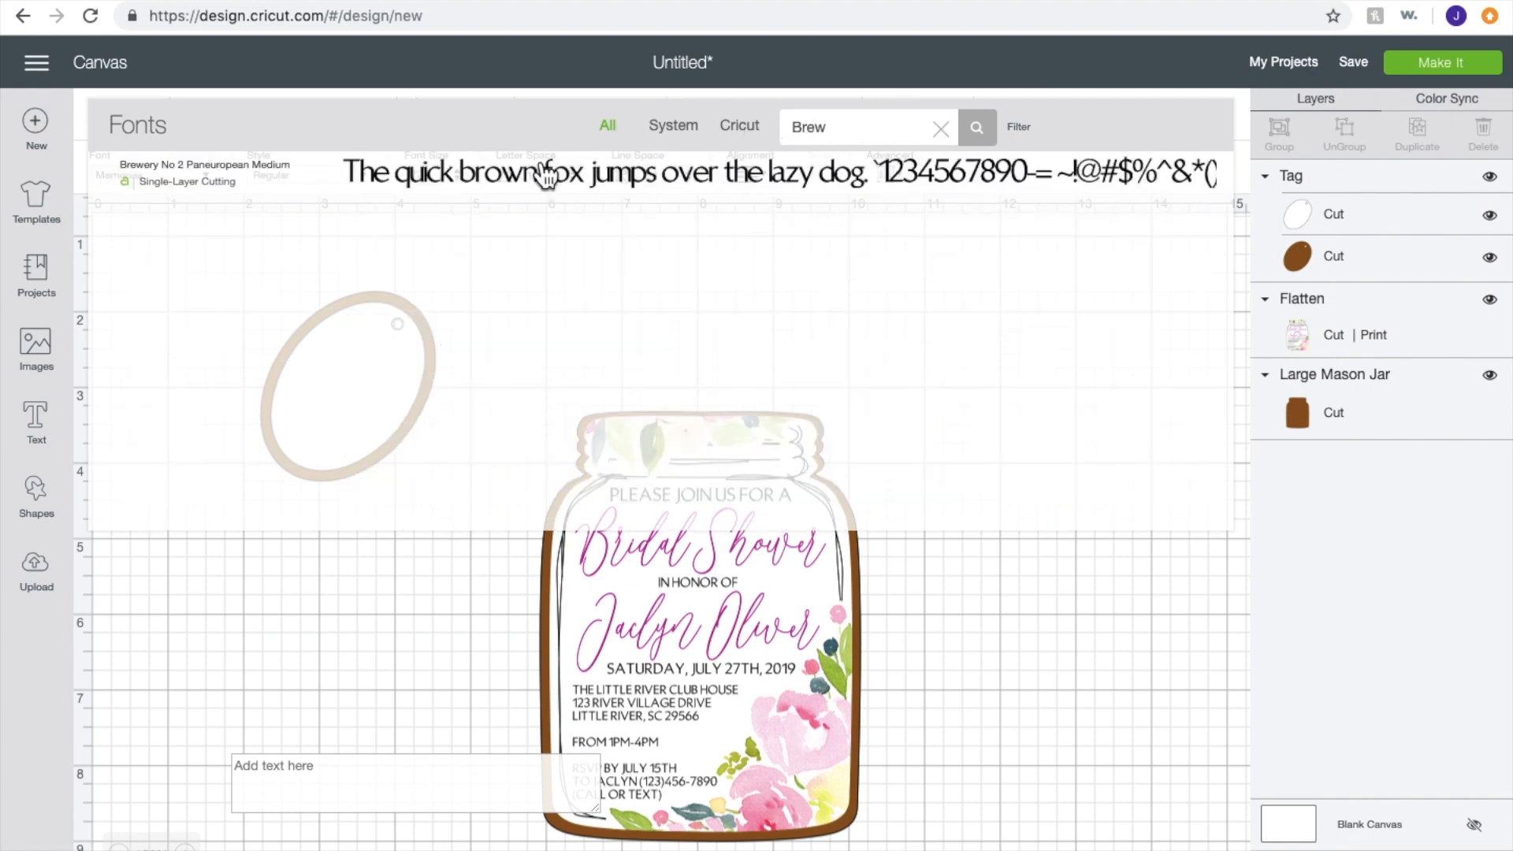
click(307, 784)
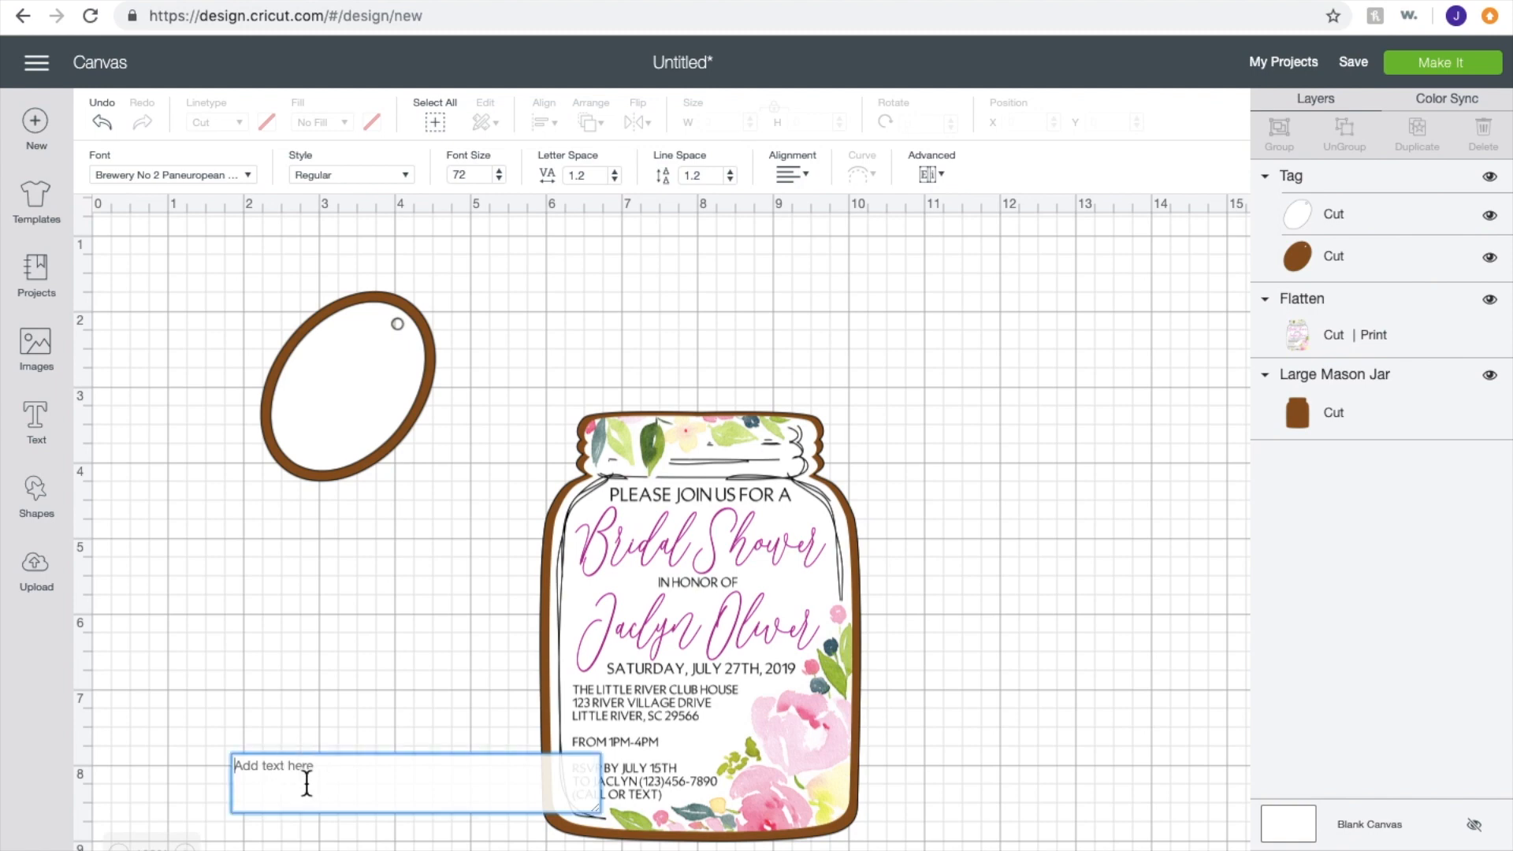
text(cou[le)
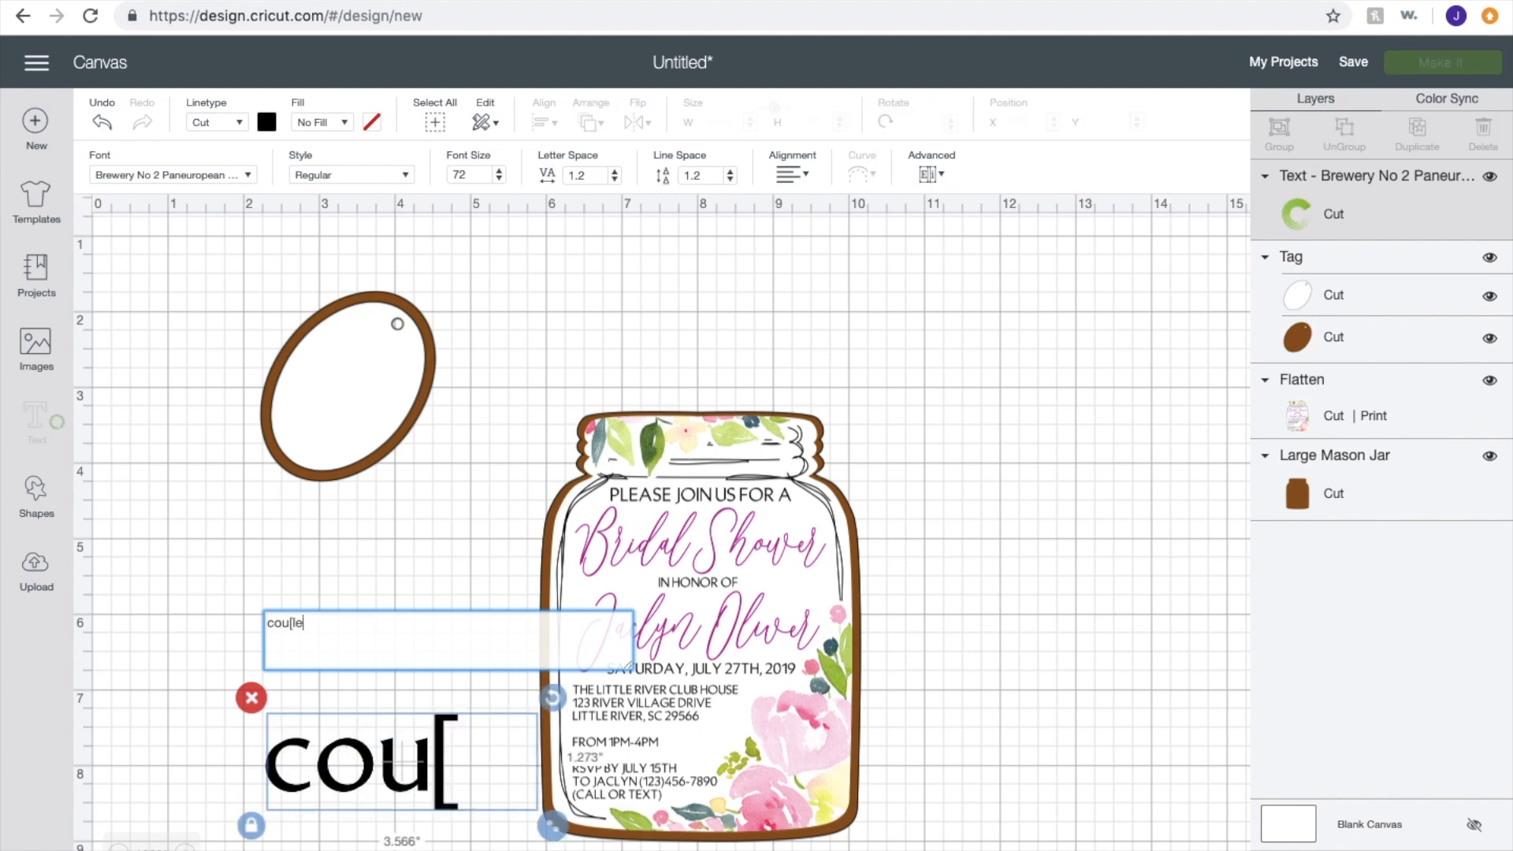
key(BackSpace)
key(BackSpace)
key(BackSpace)
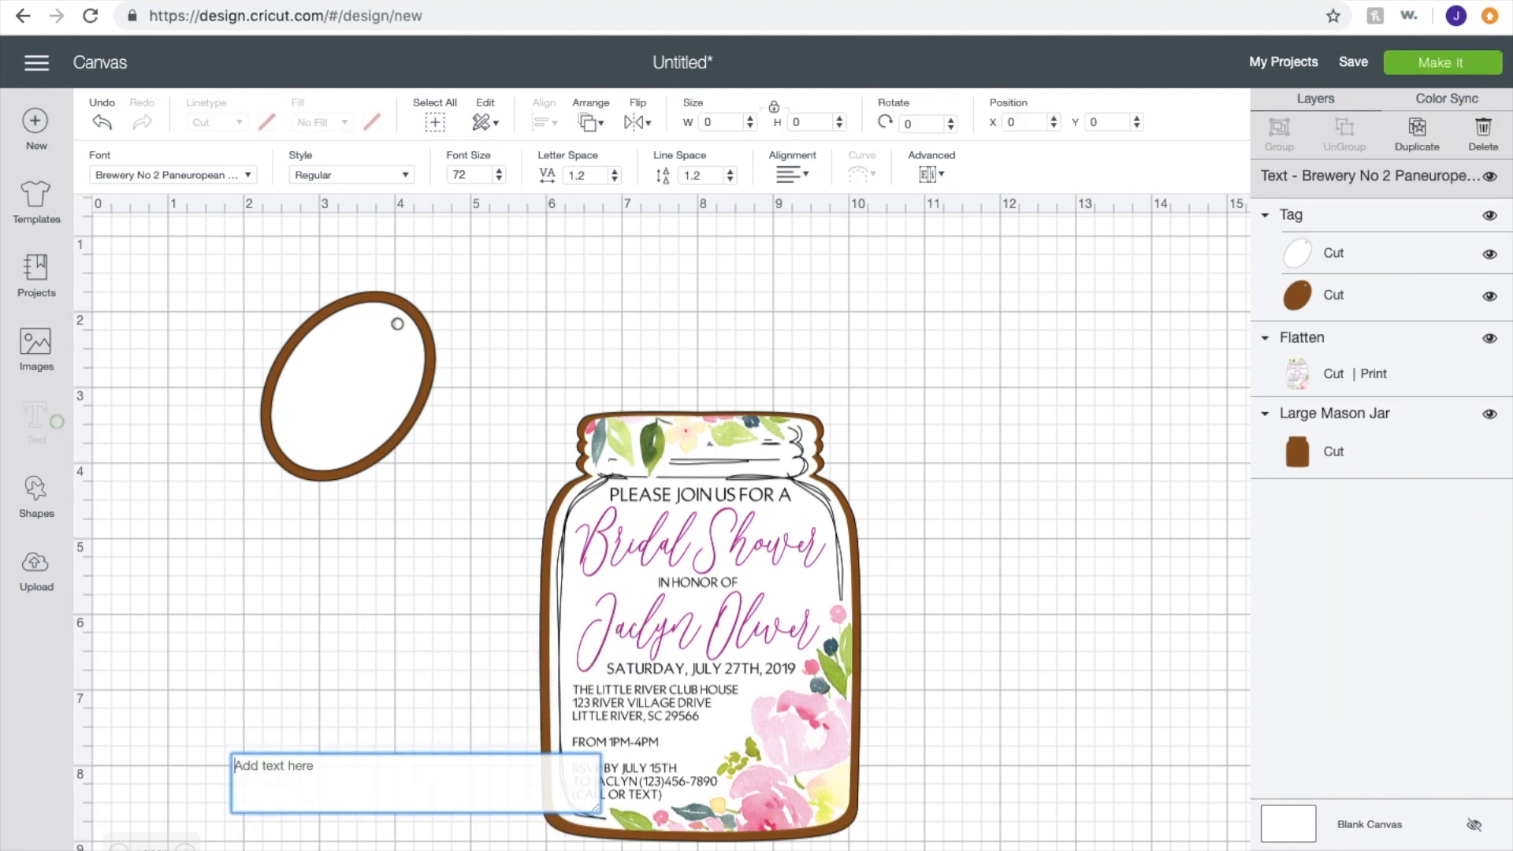
Step: Enter COUPLE IS REGISTERED as the first line of the new text and AT MACY'S AND as the second
text(COUPLE )
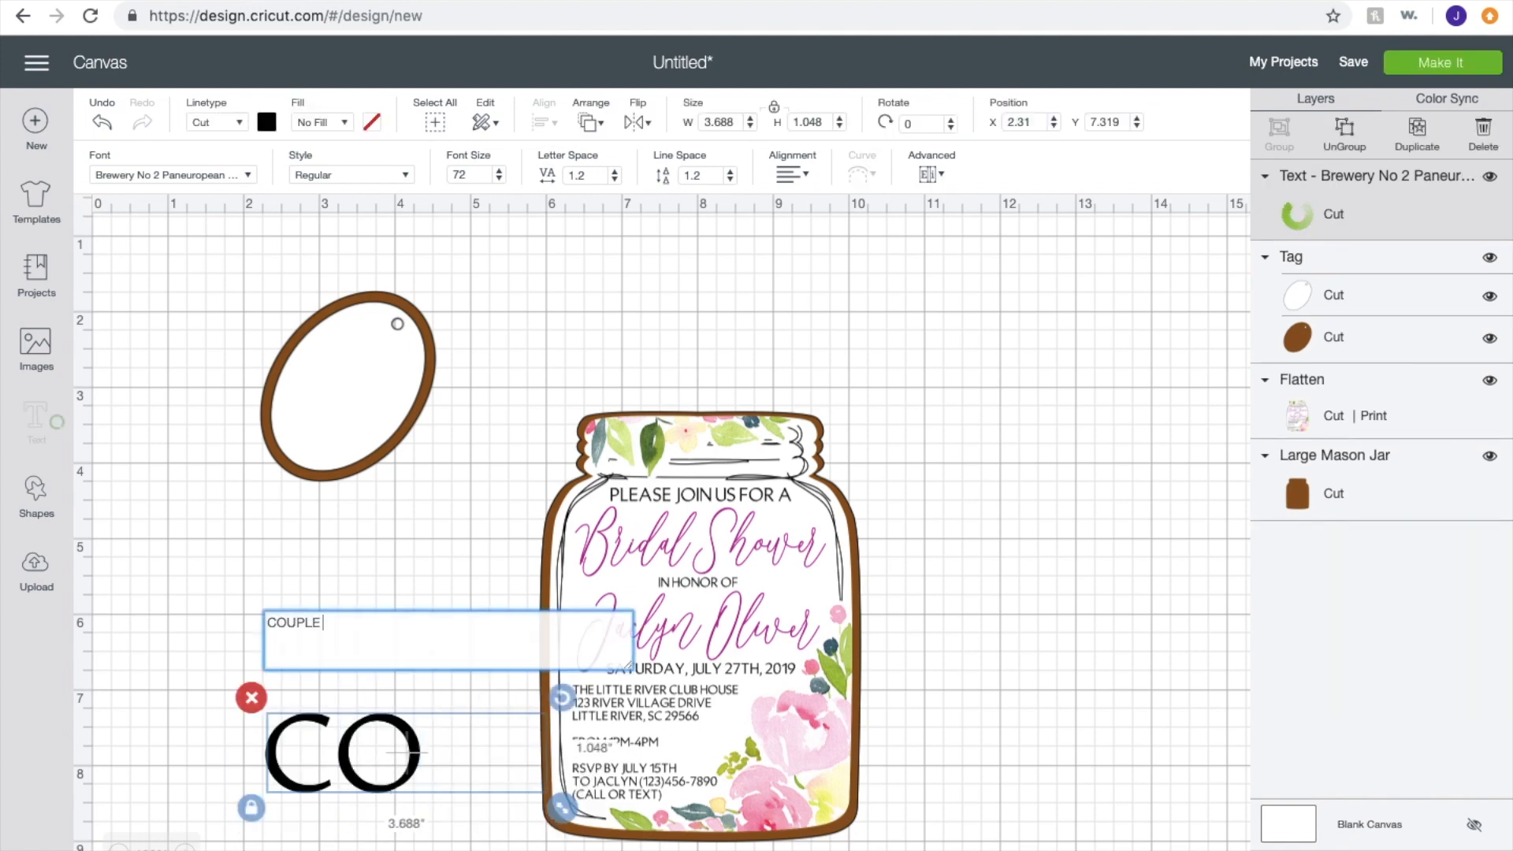
text(IS REGI)
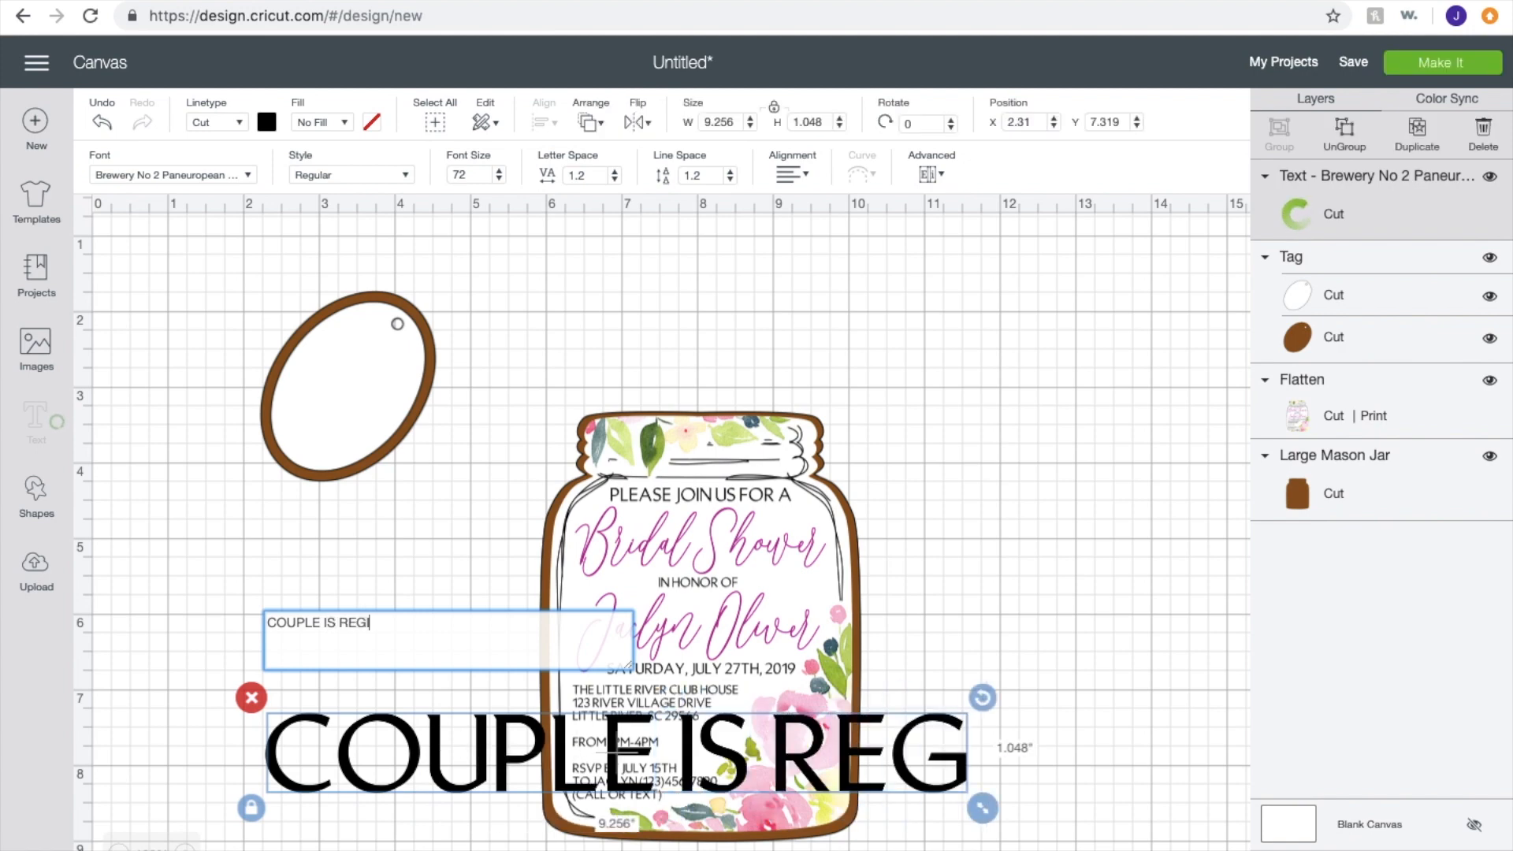
text(STERED)
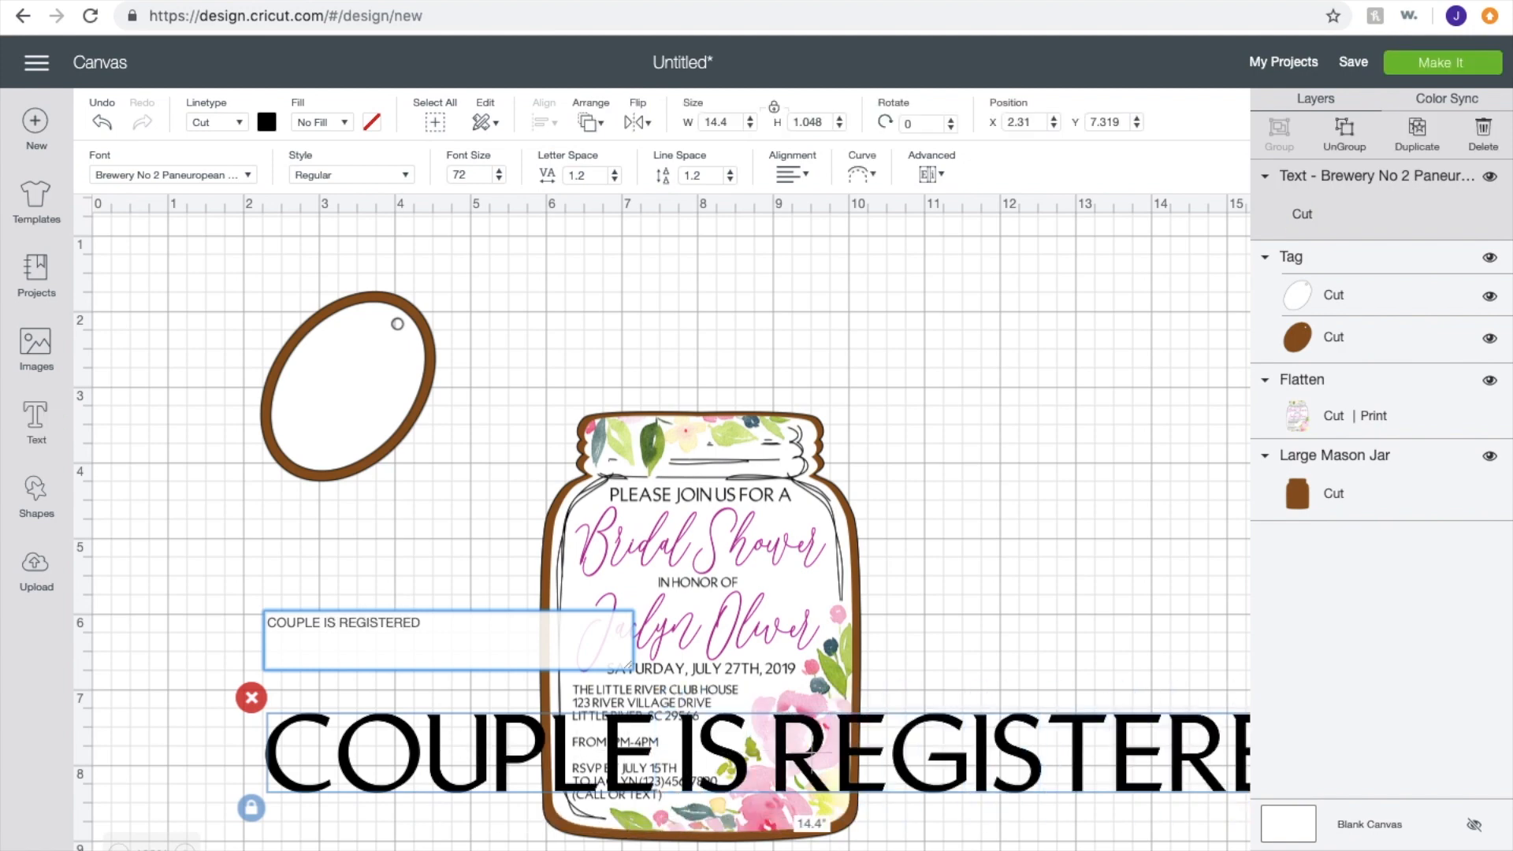
key(Return)
text(AT )
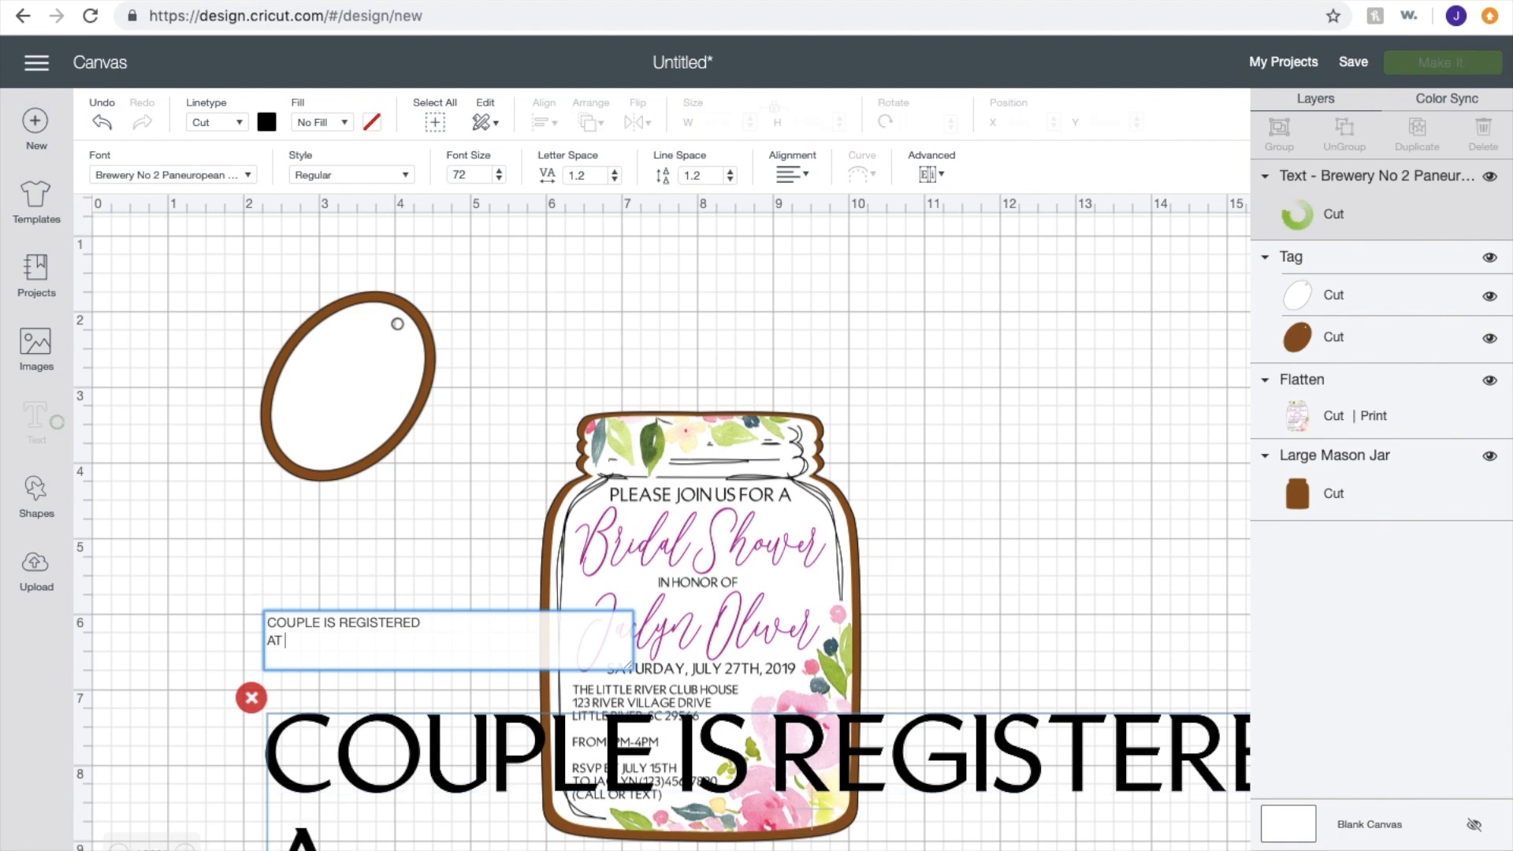
text(MACY'S AND)
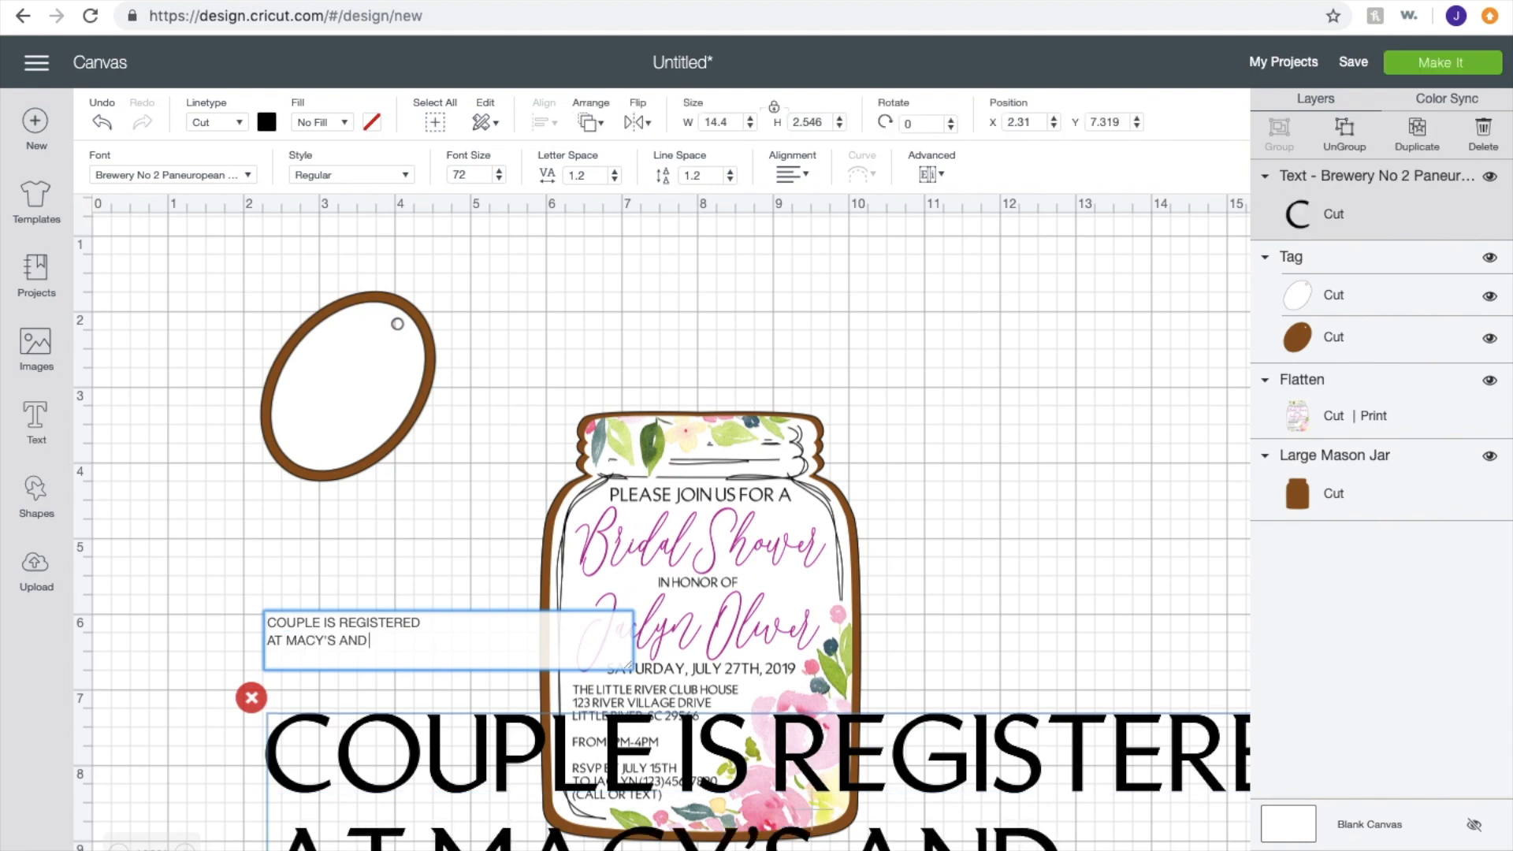
Step: Add BED BATH AND BEYOND as the third line of the registry text
text( BET)
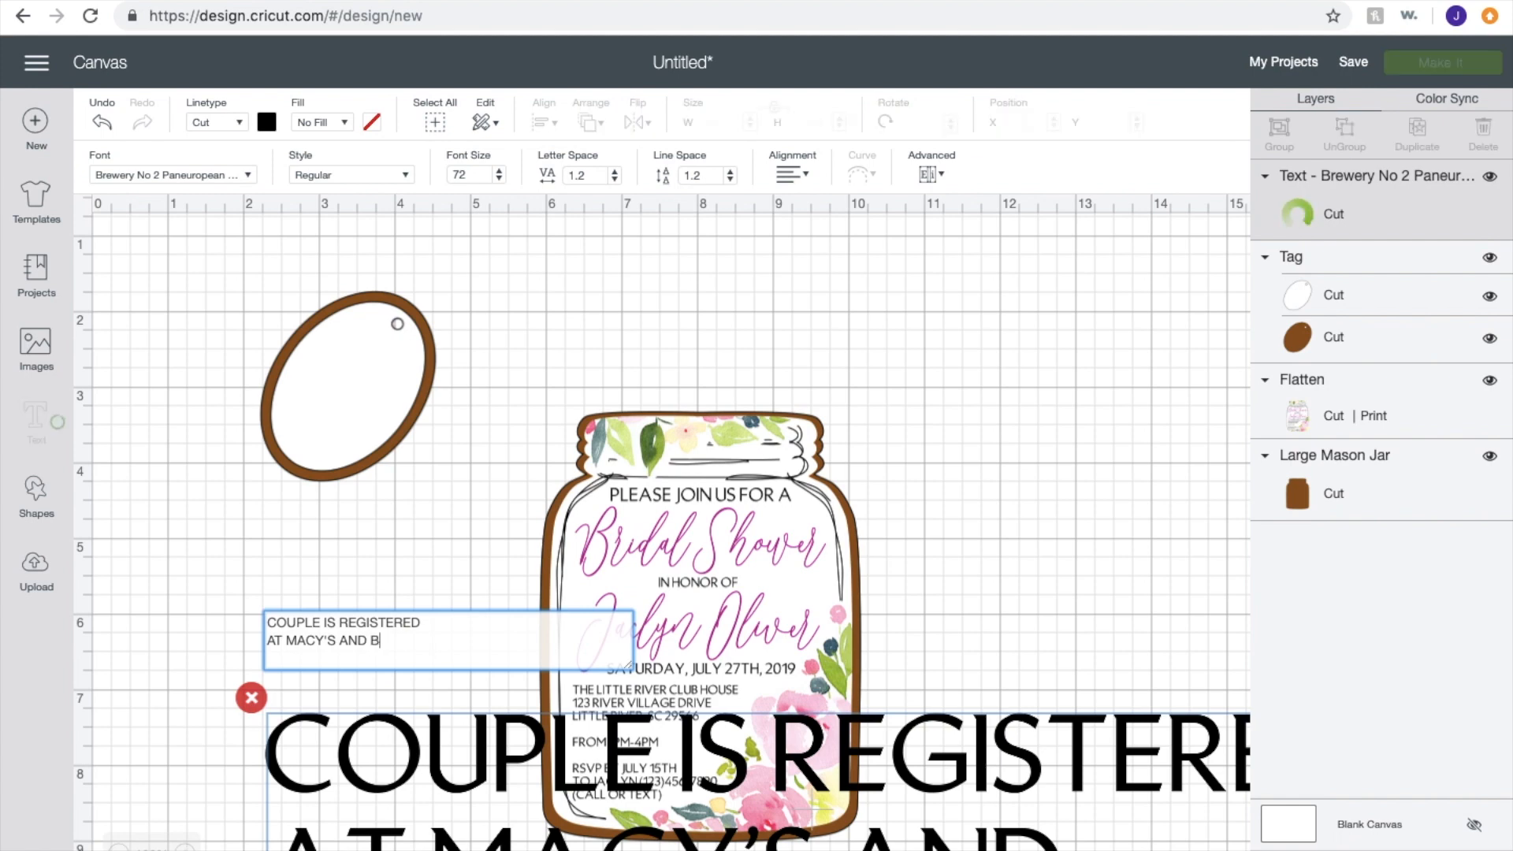
key(BackSpace)
key(BackSpace)
key(BackSpace)
key(BackSpace)
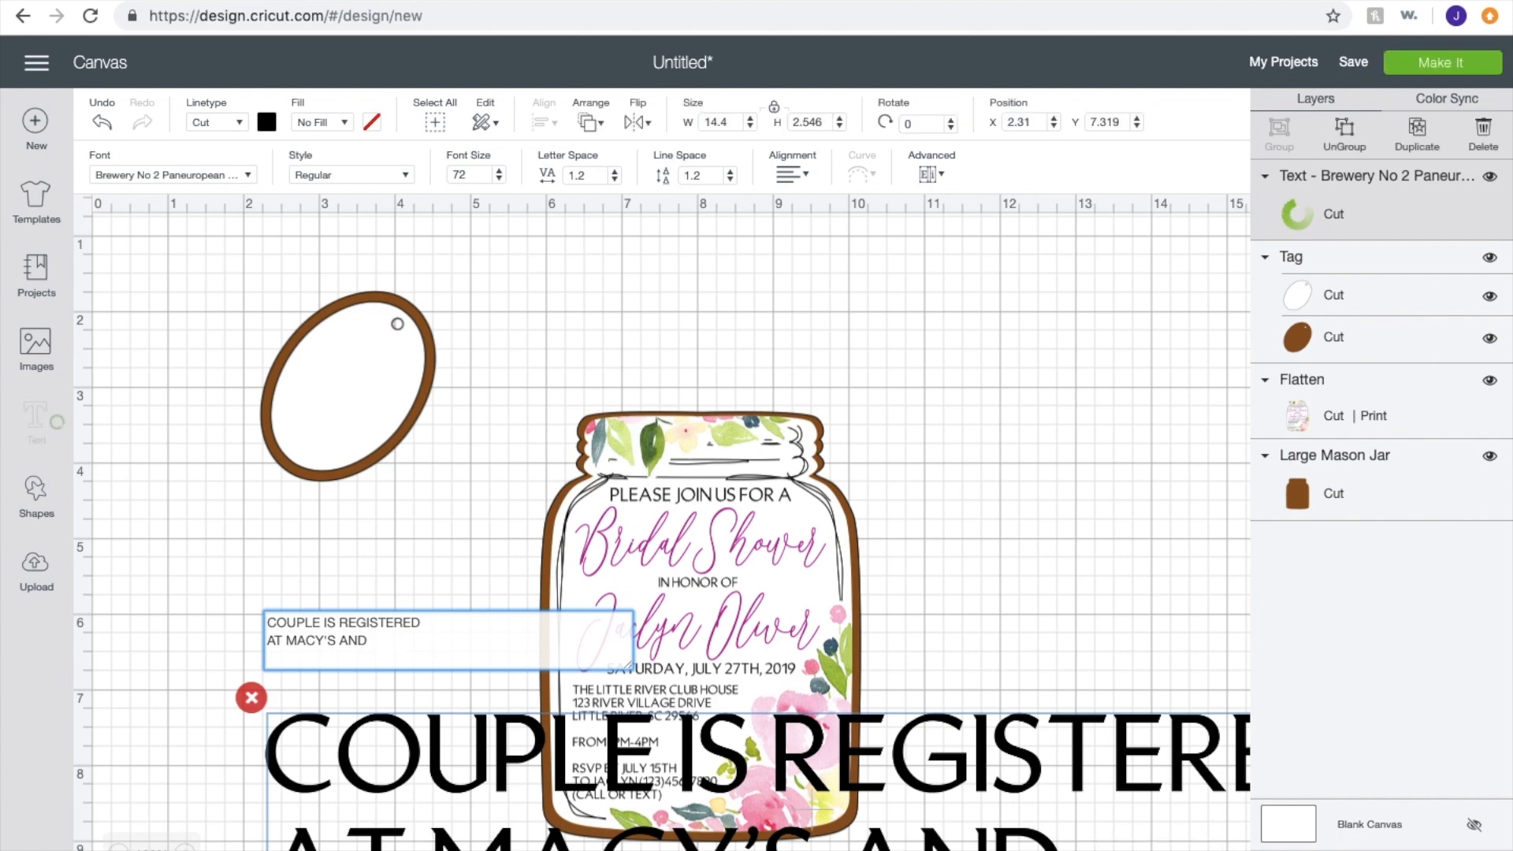
text(BED)
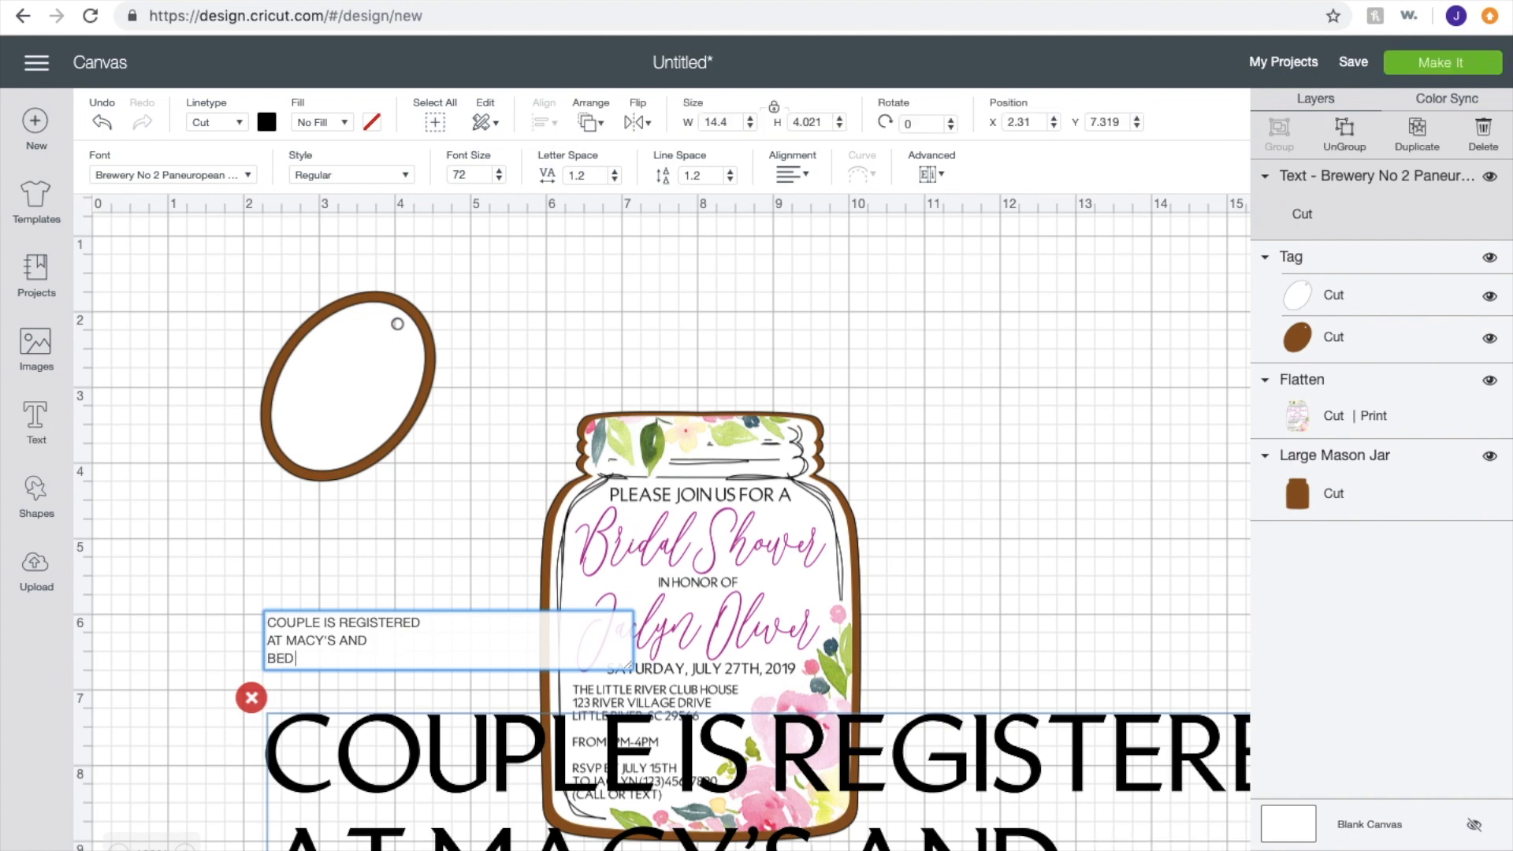
text( BATH AND BE)
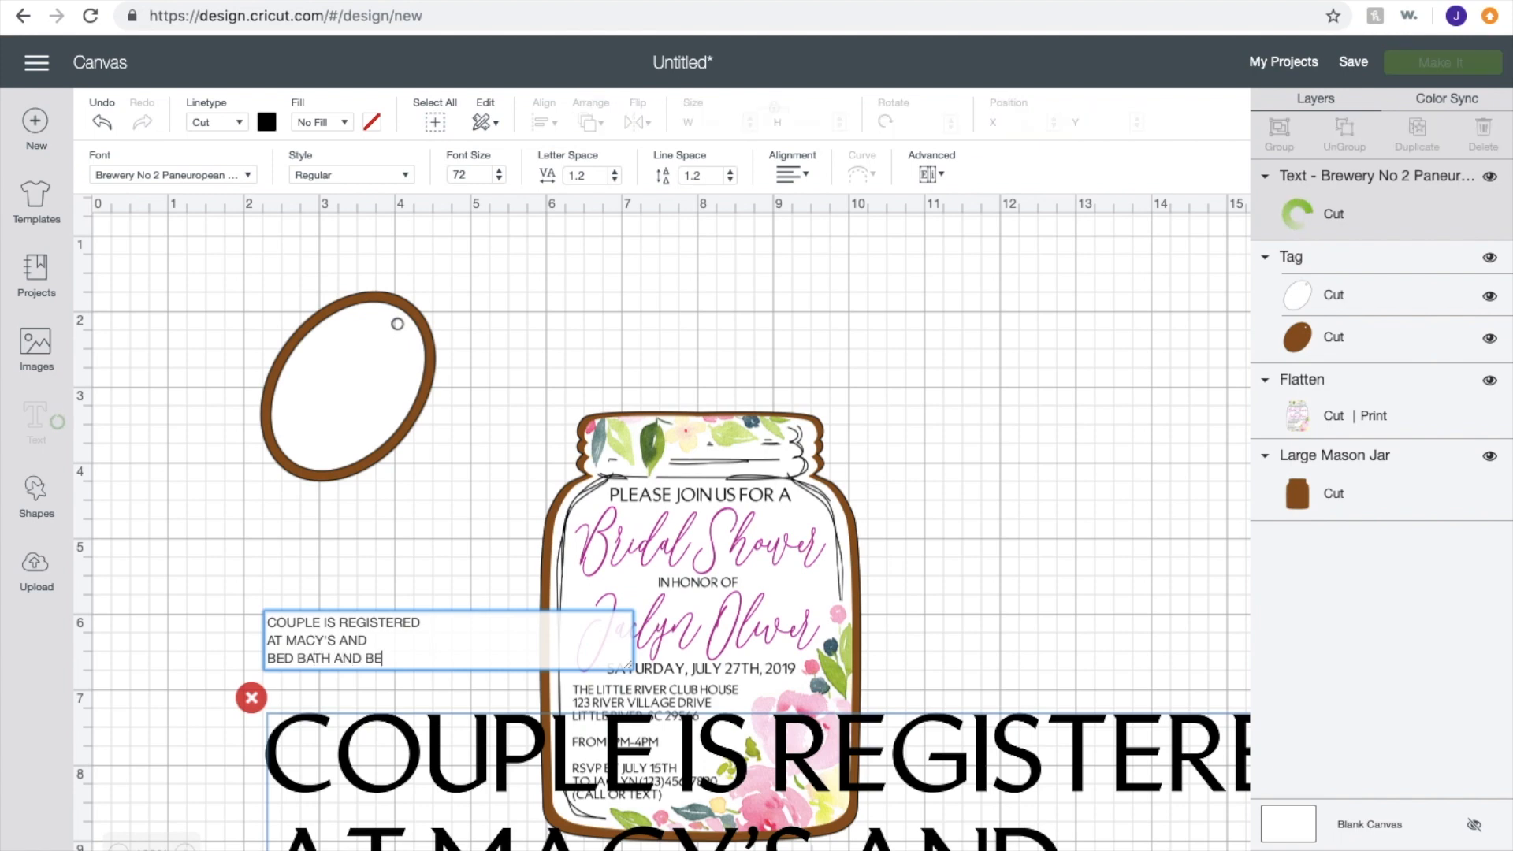
text(YOND)
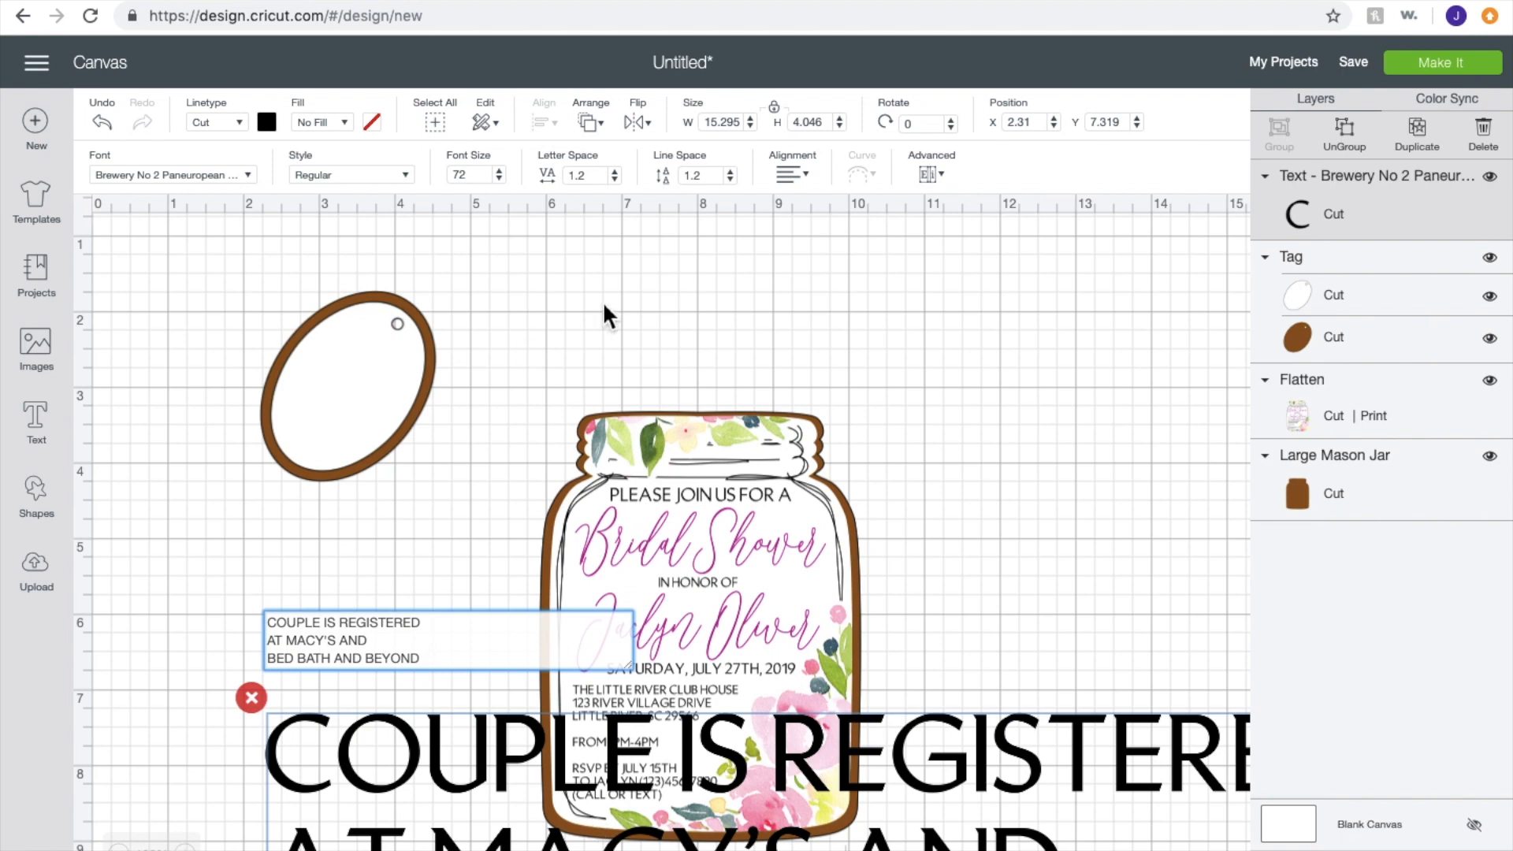
Step: Center-align the registry text and scale it down to about 4.21 inches wide, beside the jar
click(788, 177)
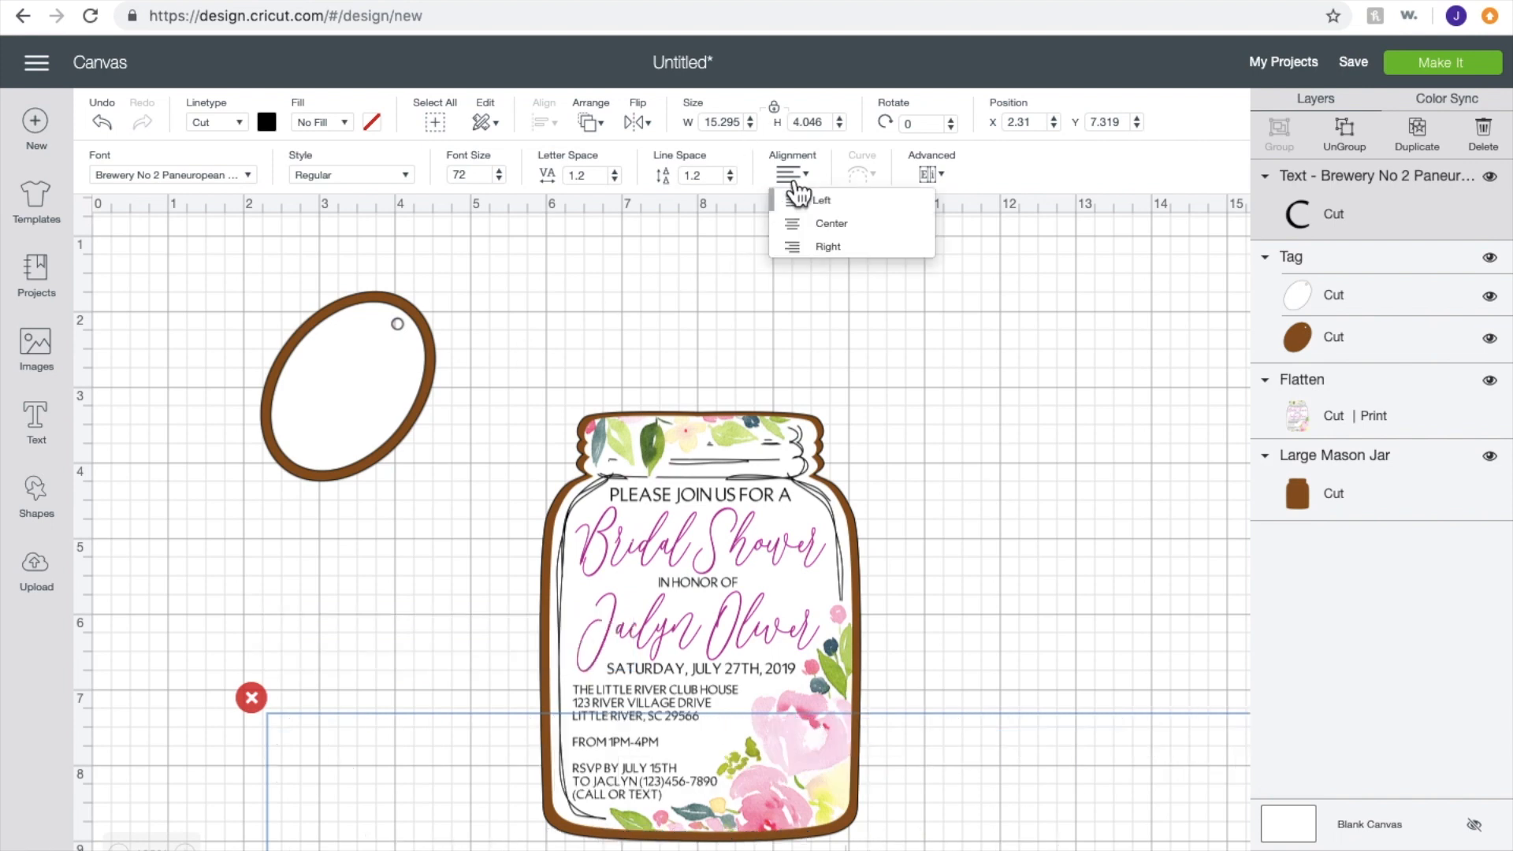
click(822, 227)
scroll(873, 437, down, 3)
click(1008, 729)
drag(1007, 729, 763, 672)
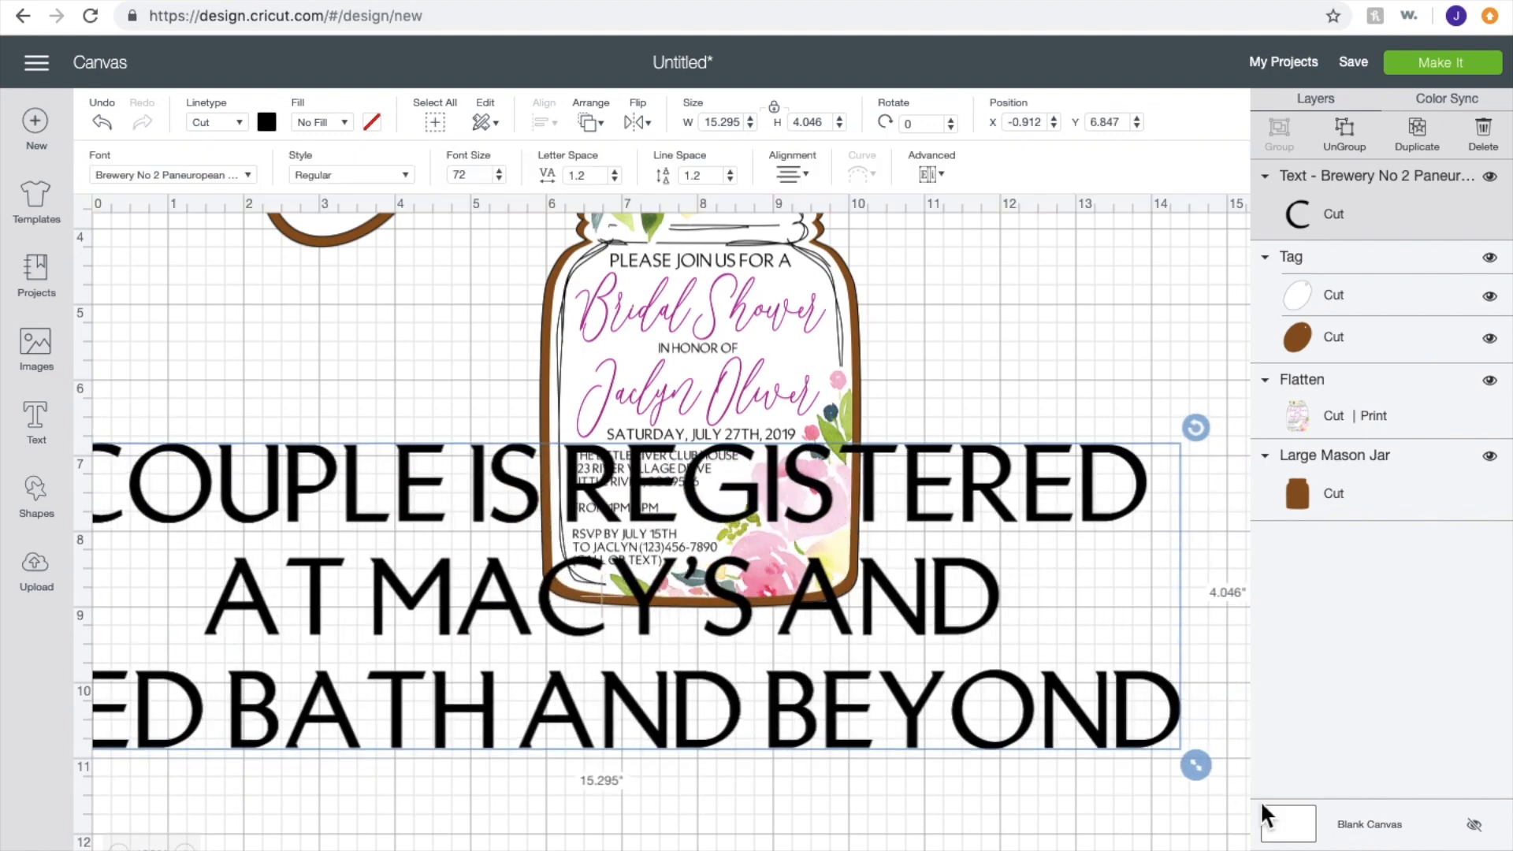
scroll(1228, 768, right, 3)
drag(1157, 766, 324, 546)
scroll(325, 545, left, 3)
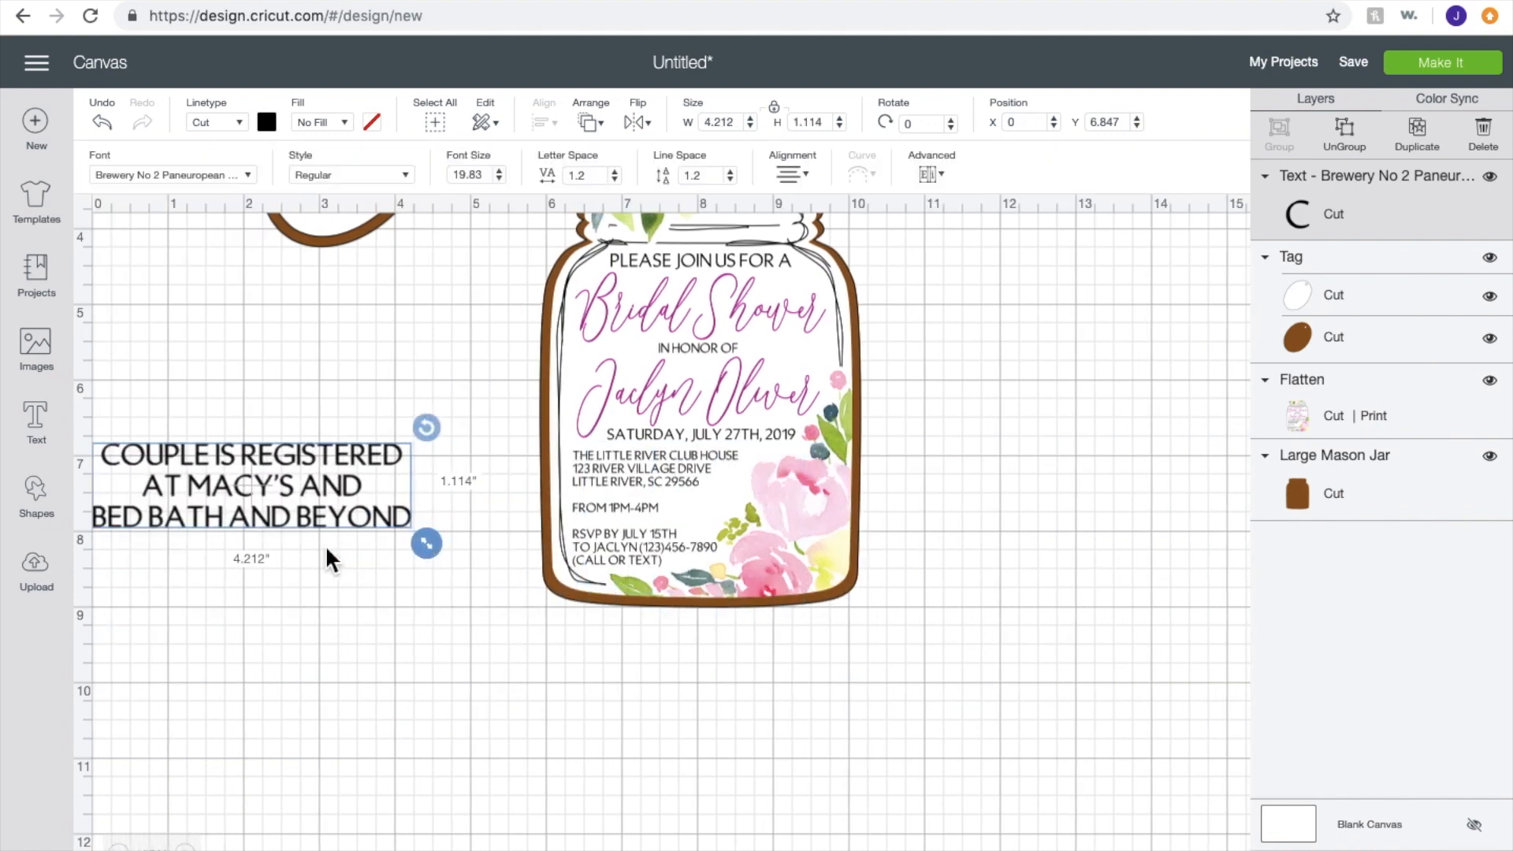
Step: Rotate the oval tag to about 179 degrees so it lies horizontally
scroll(325, 545, up, 5)
click(415, 272)
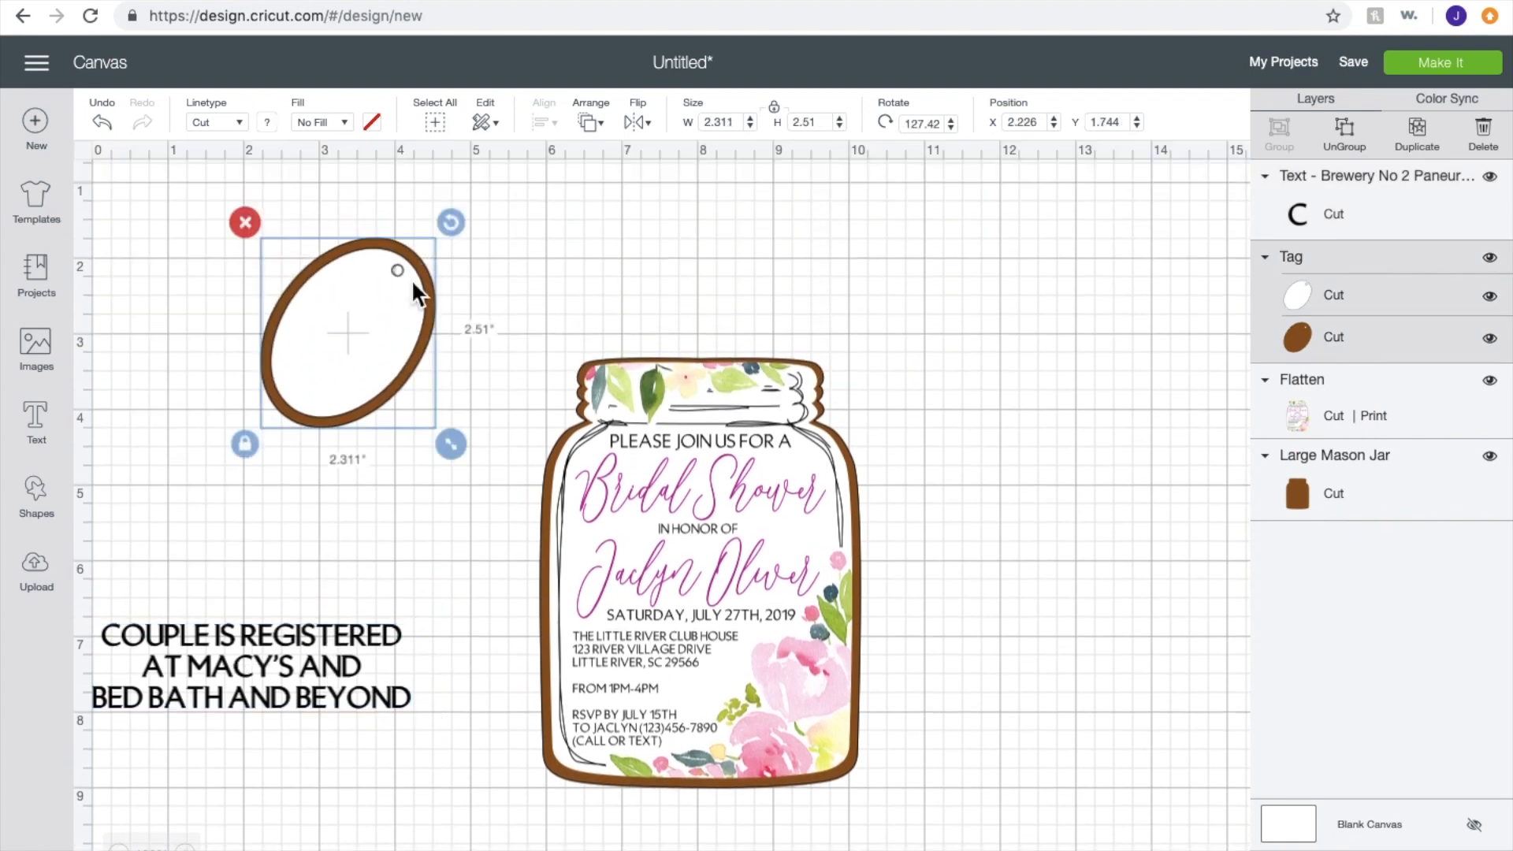
drag(450, 227, 489, 334)
click(376, 576)
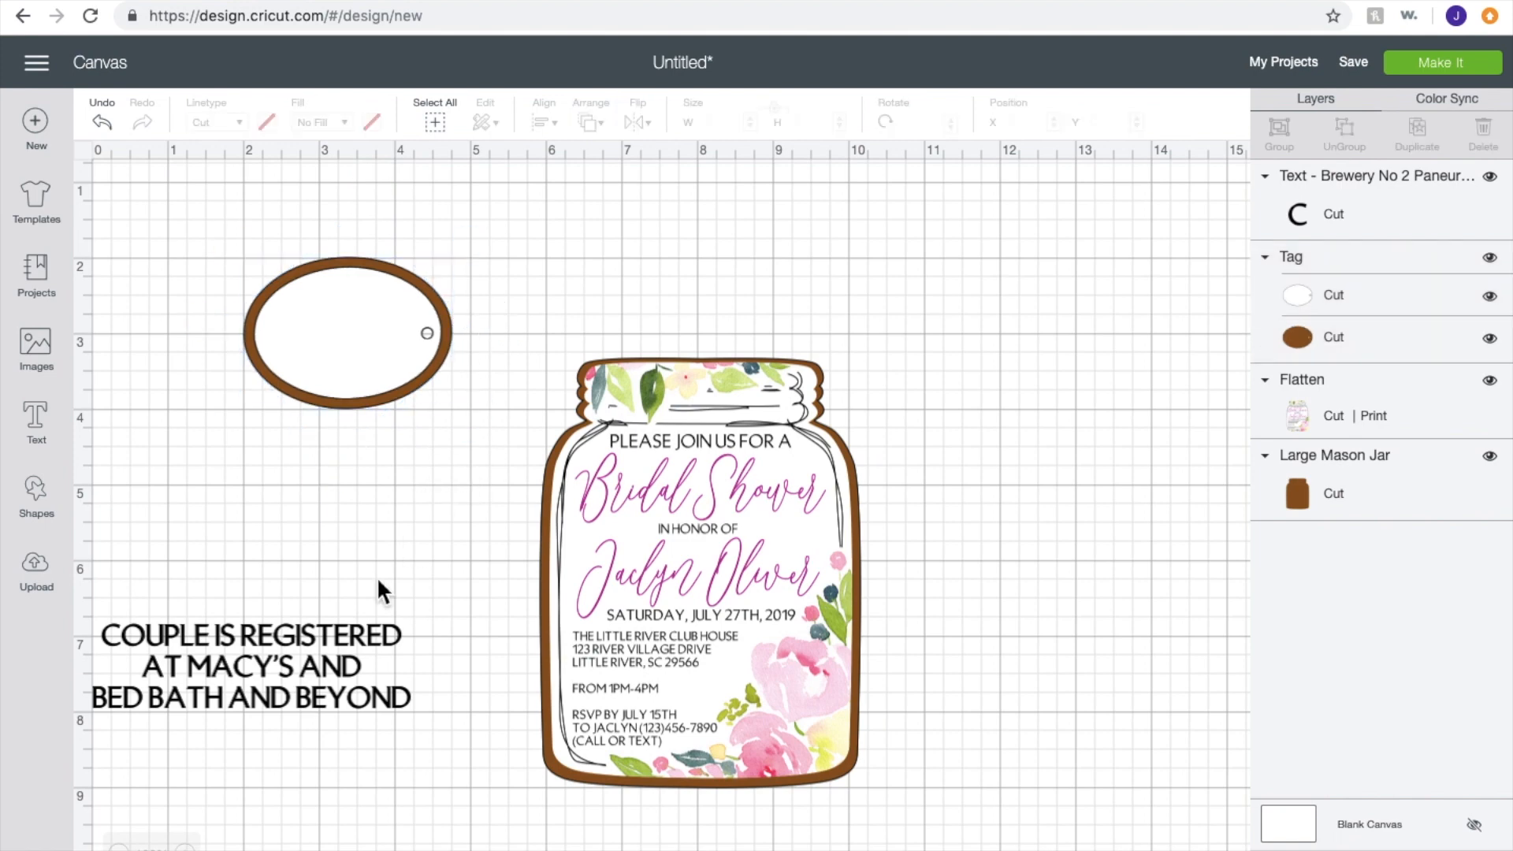
Step: Shrink the registry text to about 2.16 inches wide and position it inside the oval tag, beside the hole
drag(311, 655, 403, 367)
drag(547, 423, 399, 391)
drag(310, 348, 263, 357)
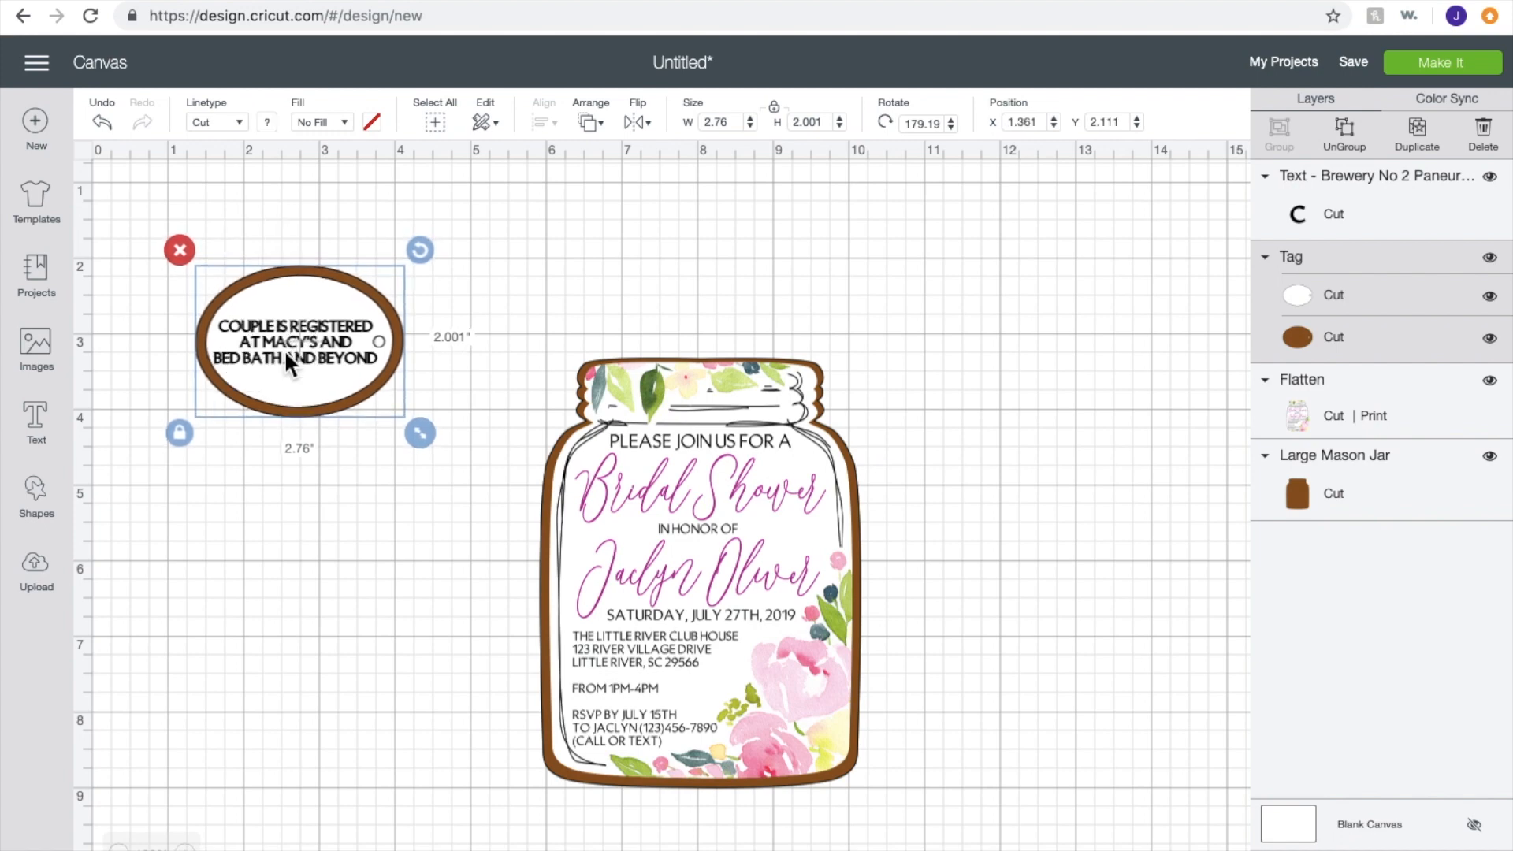
Step: Change the registry text's fill from No Fill to Print
click(307, 358)
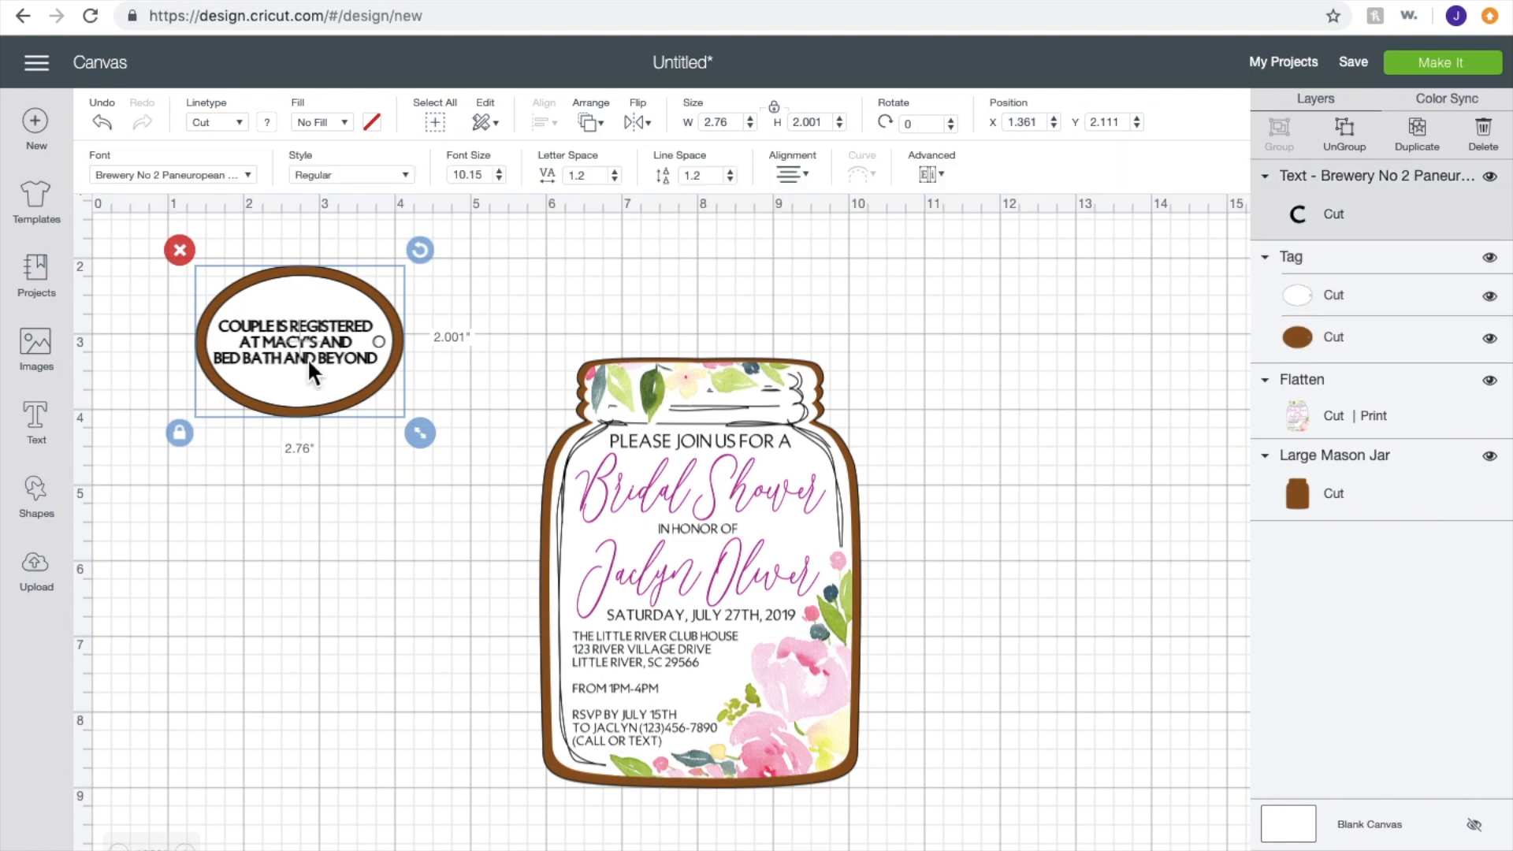
click(308, 123)
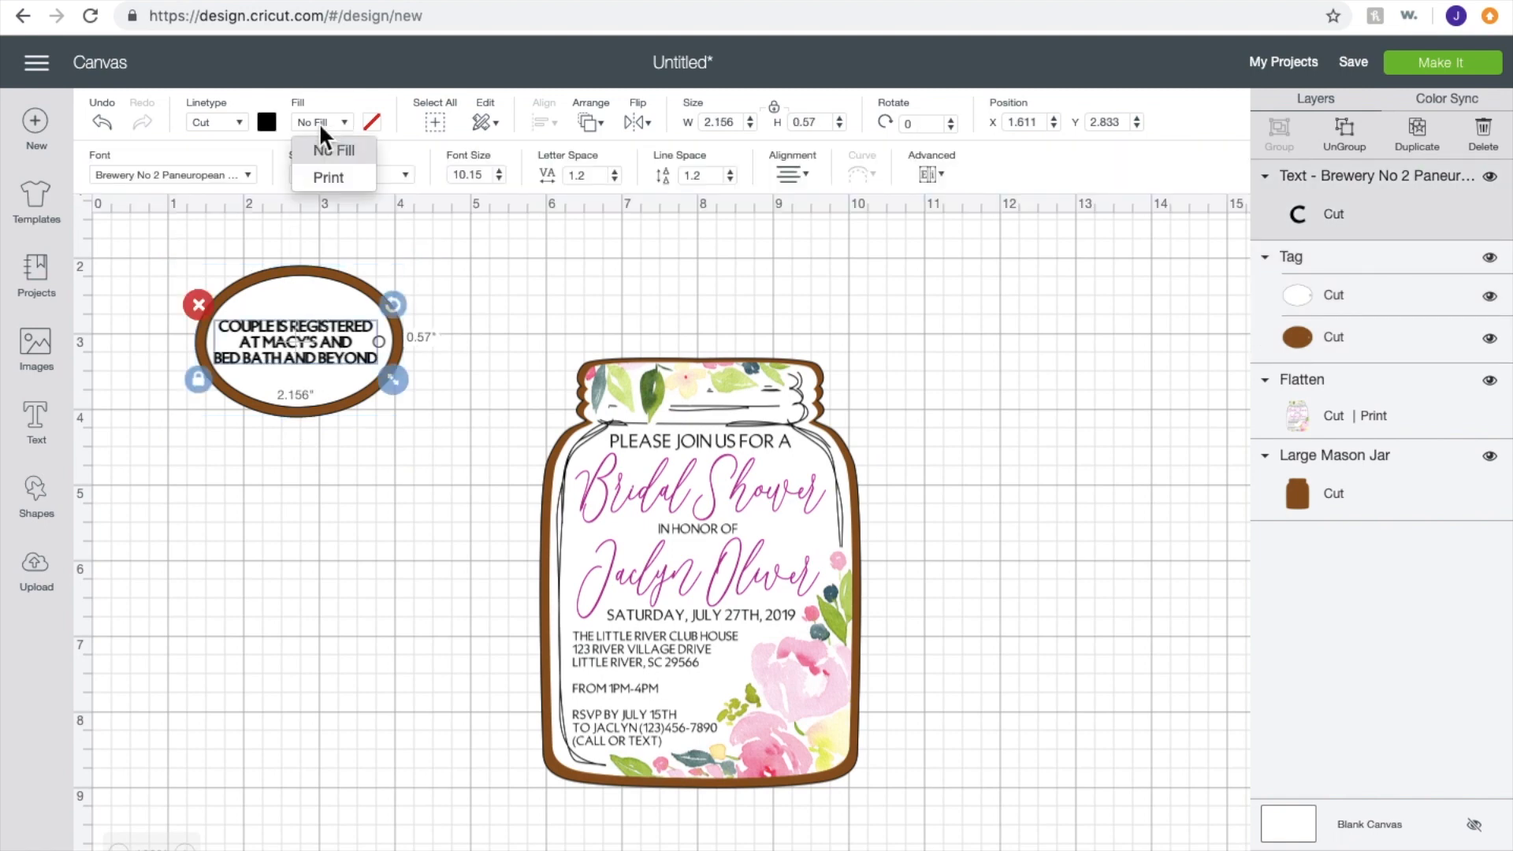
click(327, 178)
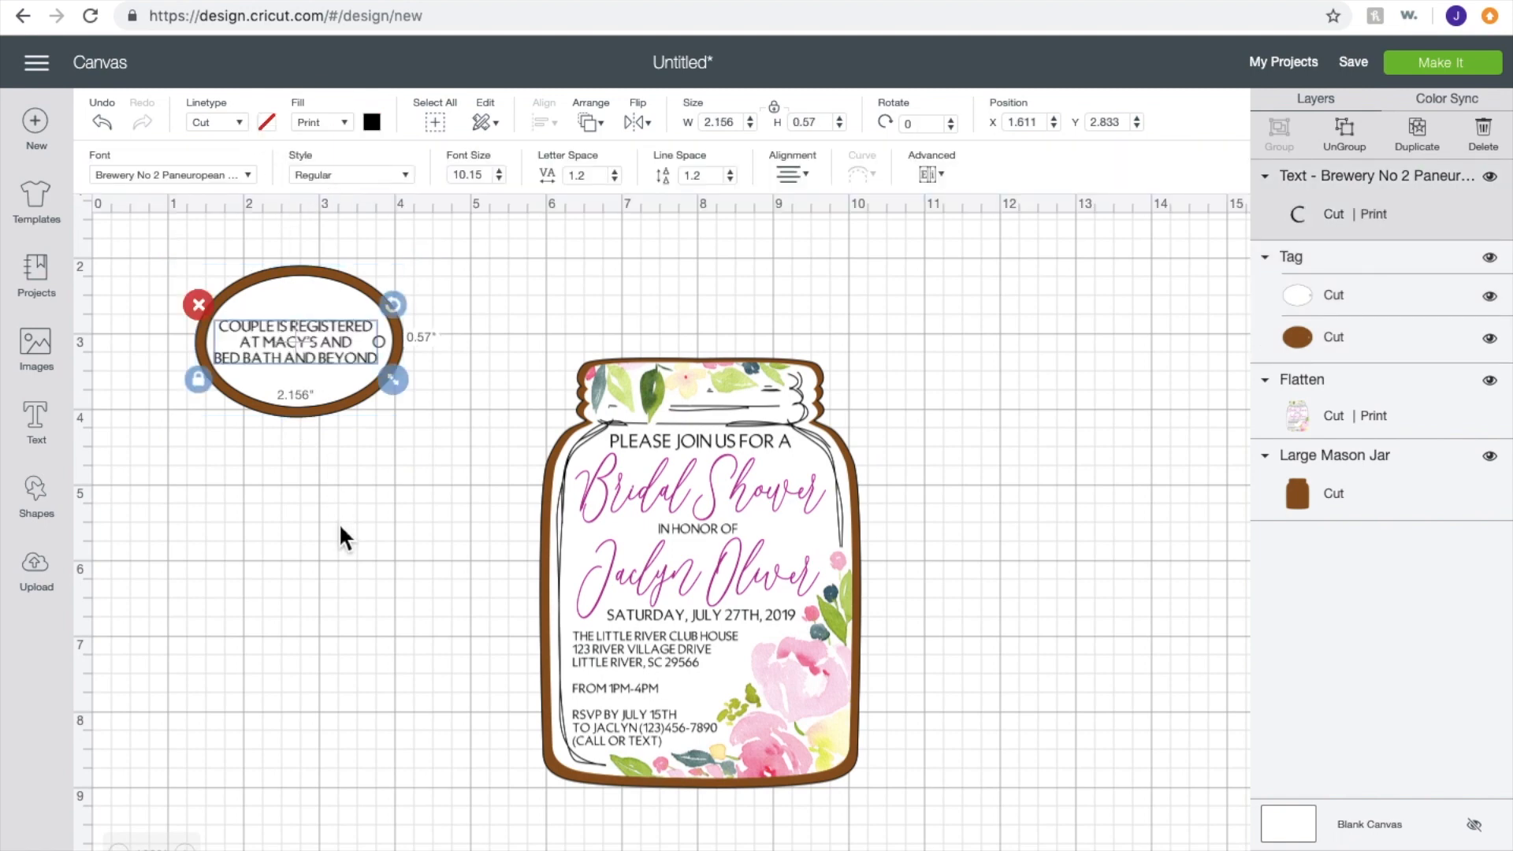
click(298, 484)
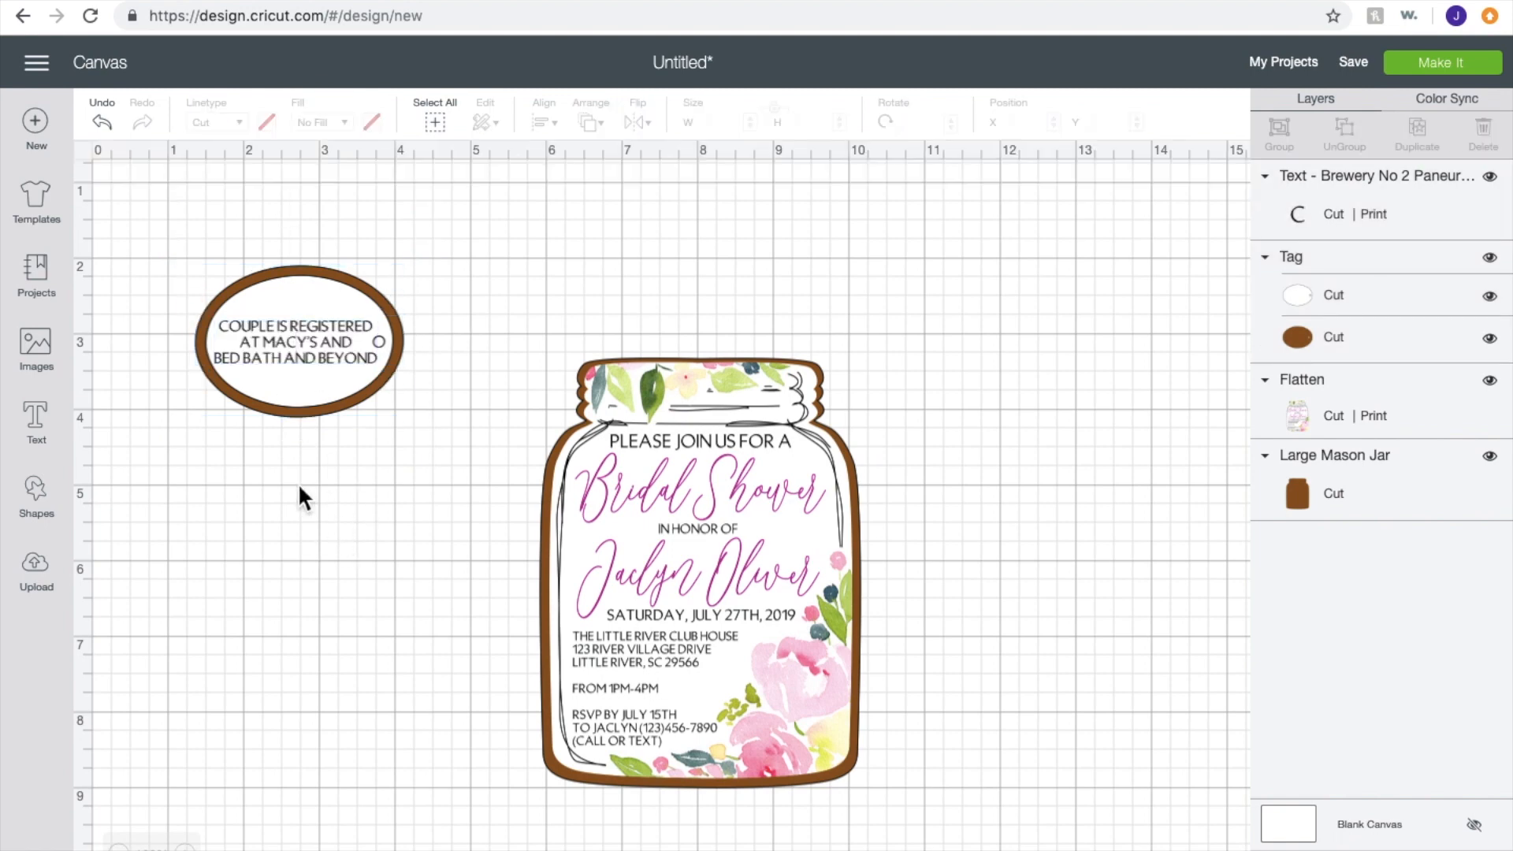
click(333, 354)
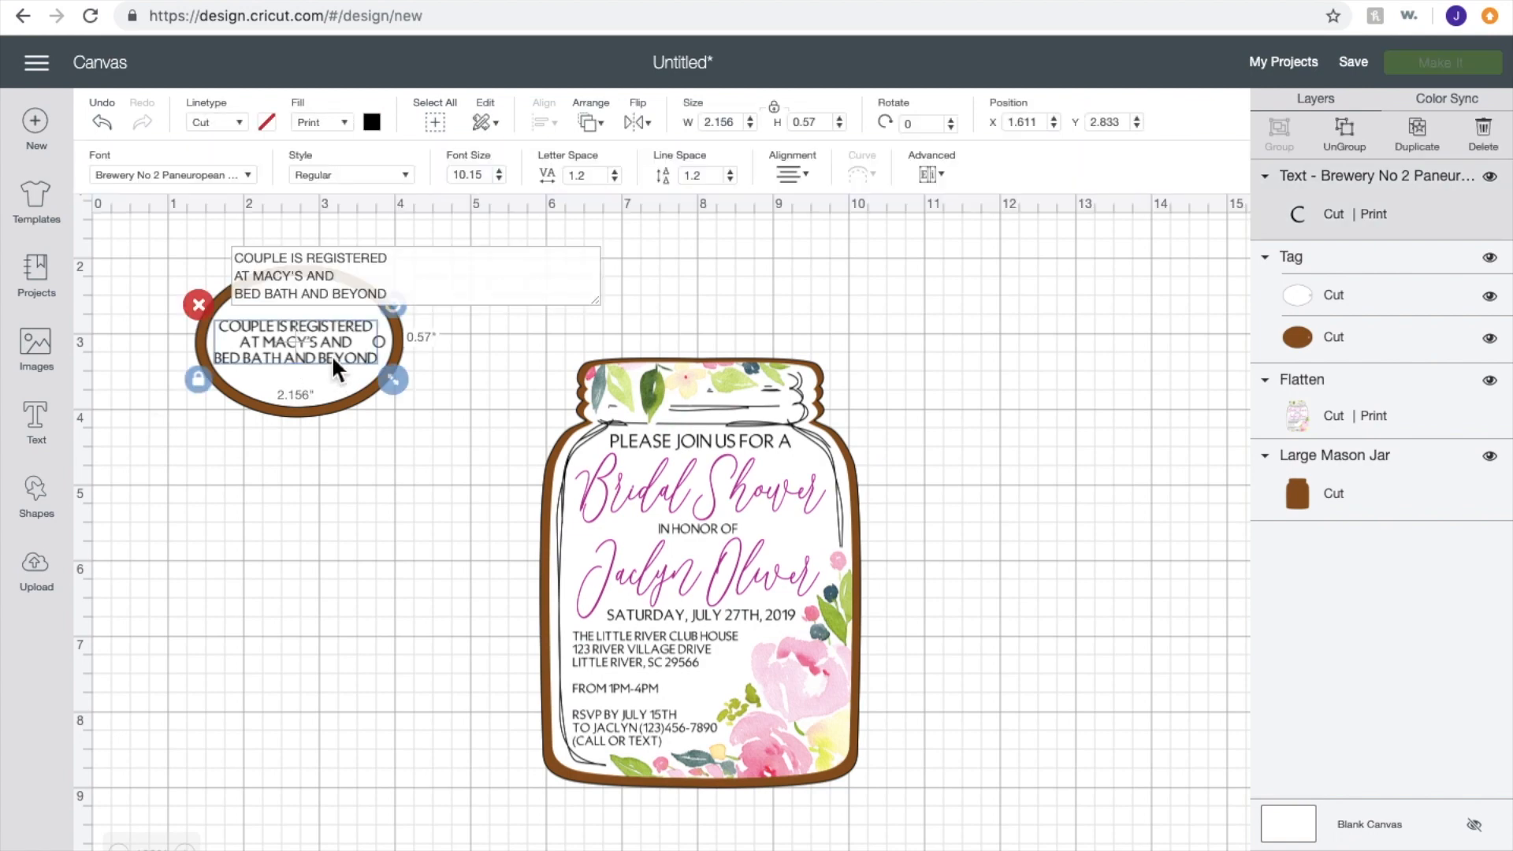
click(375, 561)
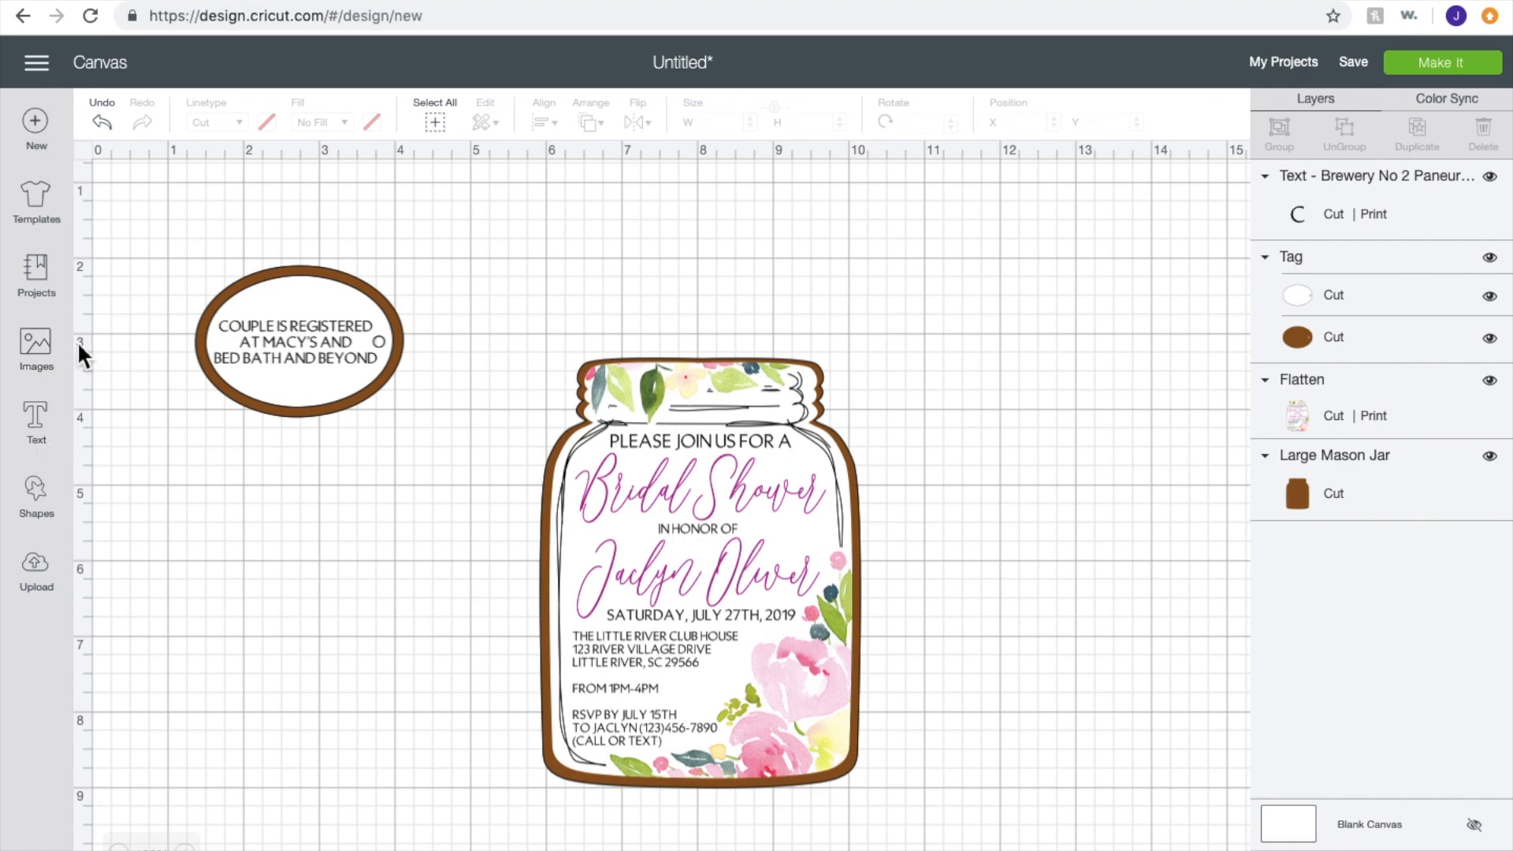
Step: Search the image library for WATERCOLOR, insert the Watercolor Floral Bunch and place it in the empty area beside the jar's lid
click(49, 358)
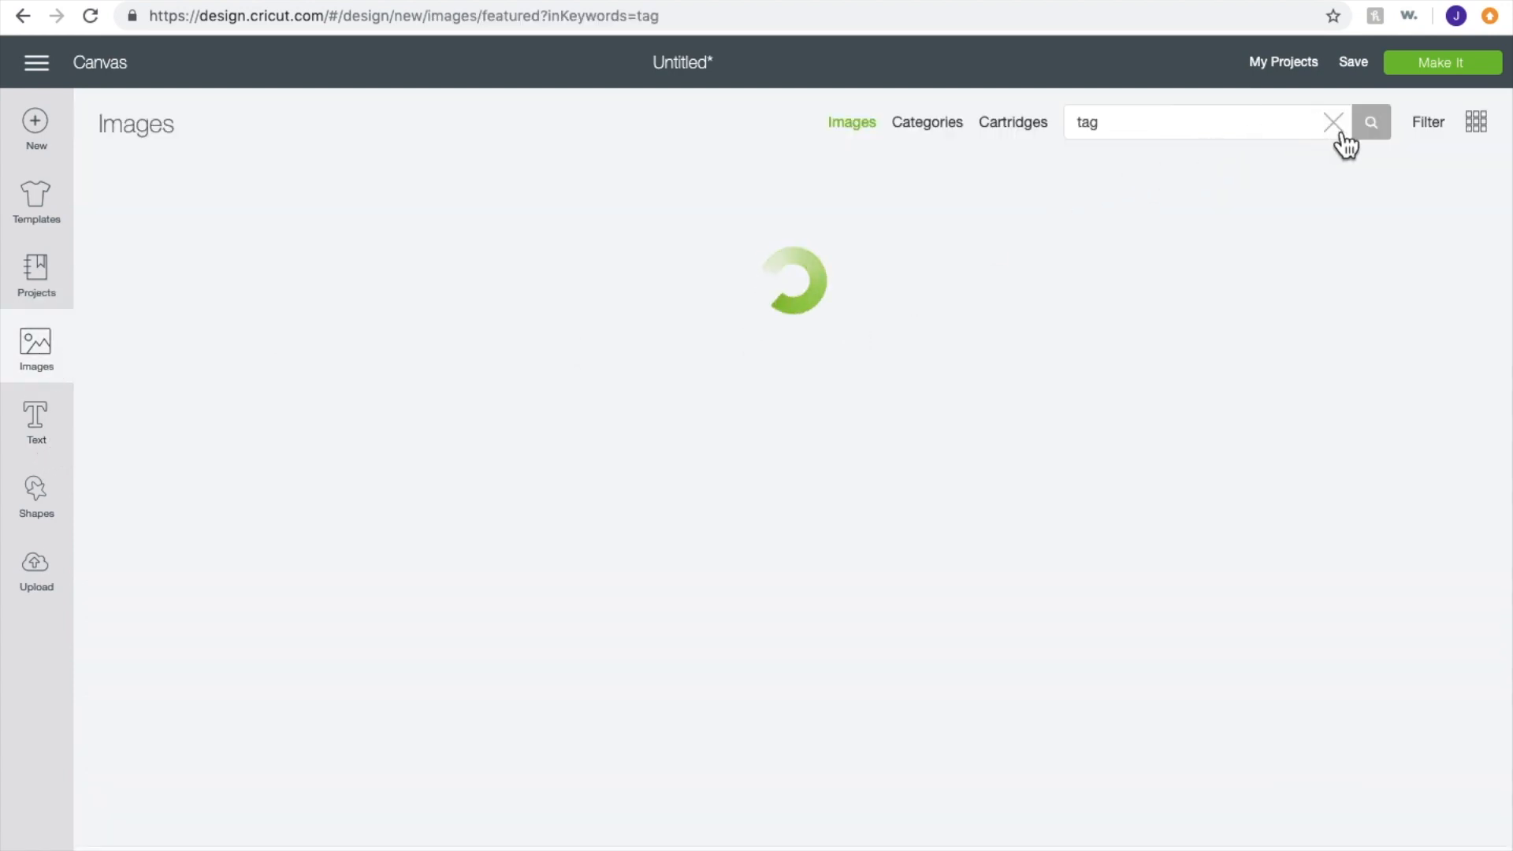
click(1334, 123)
text(W)
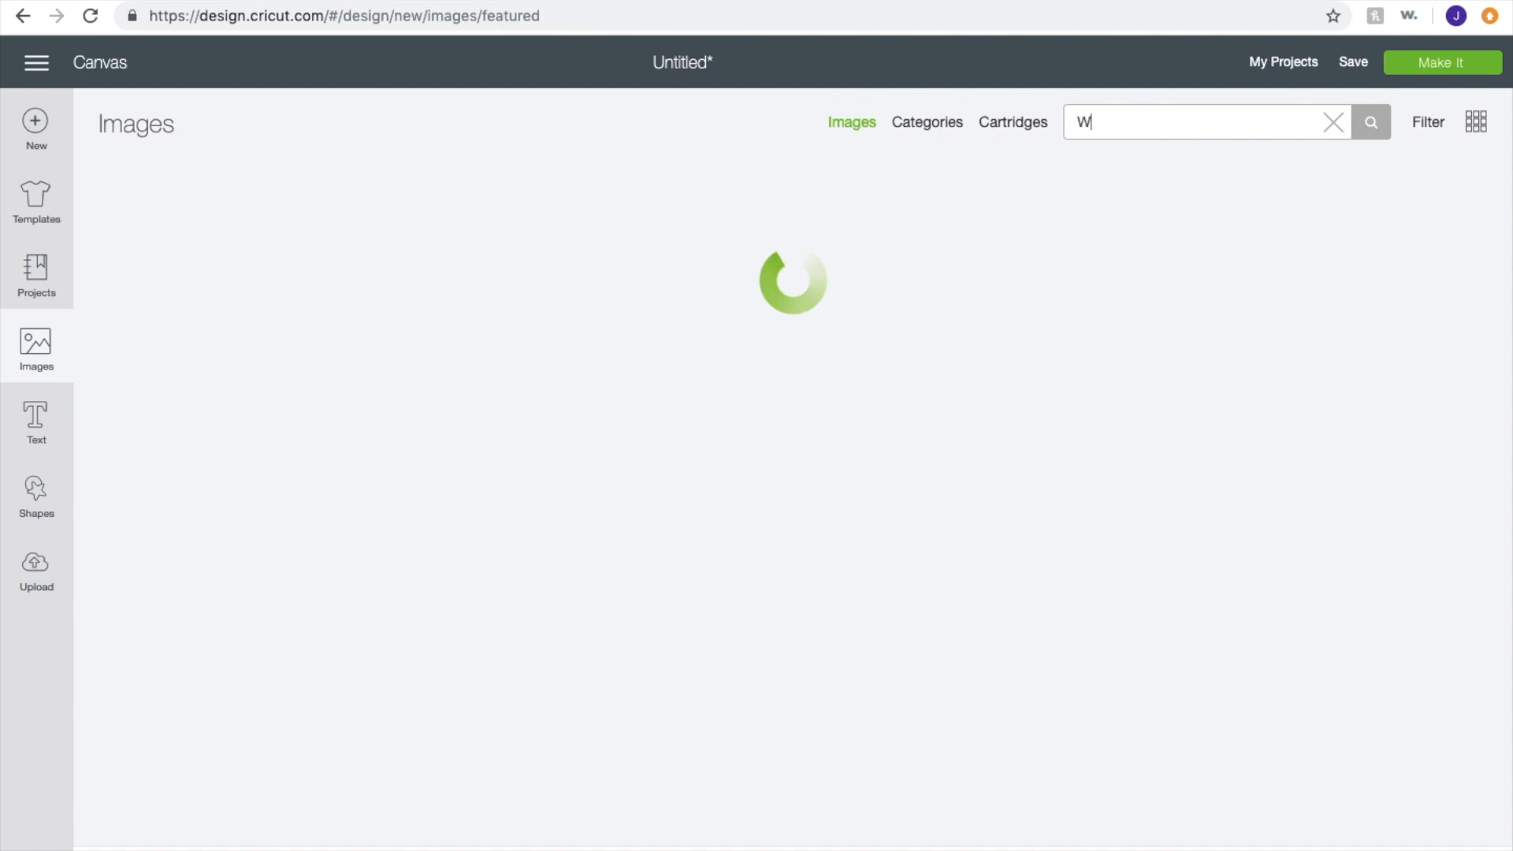
text(ATERCOLOR)
key(Return)
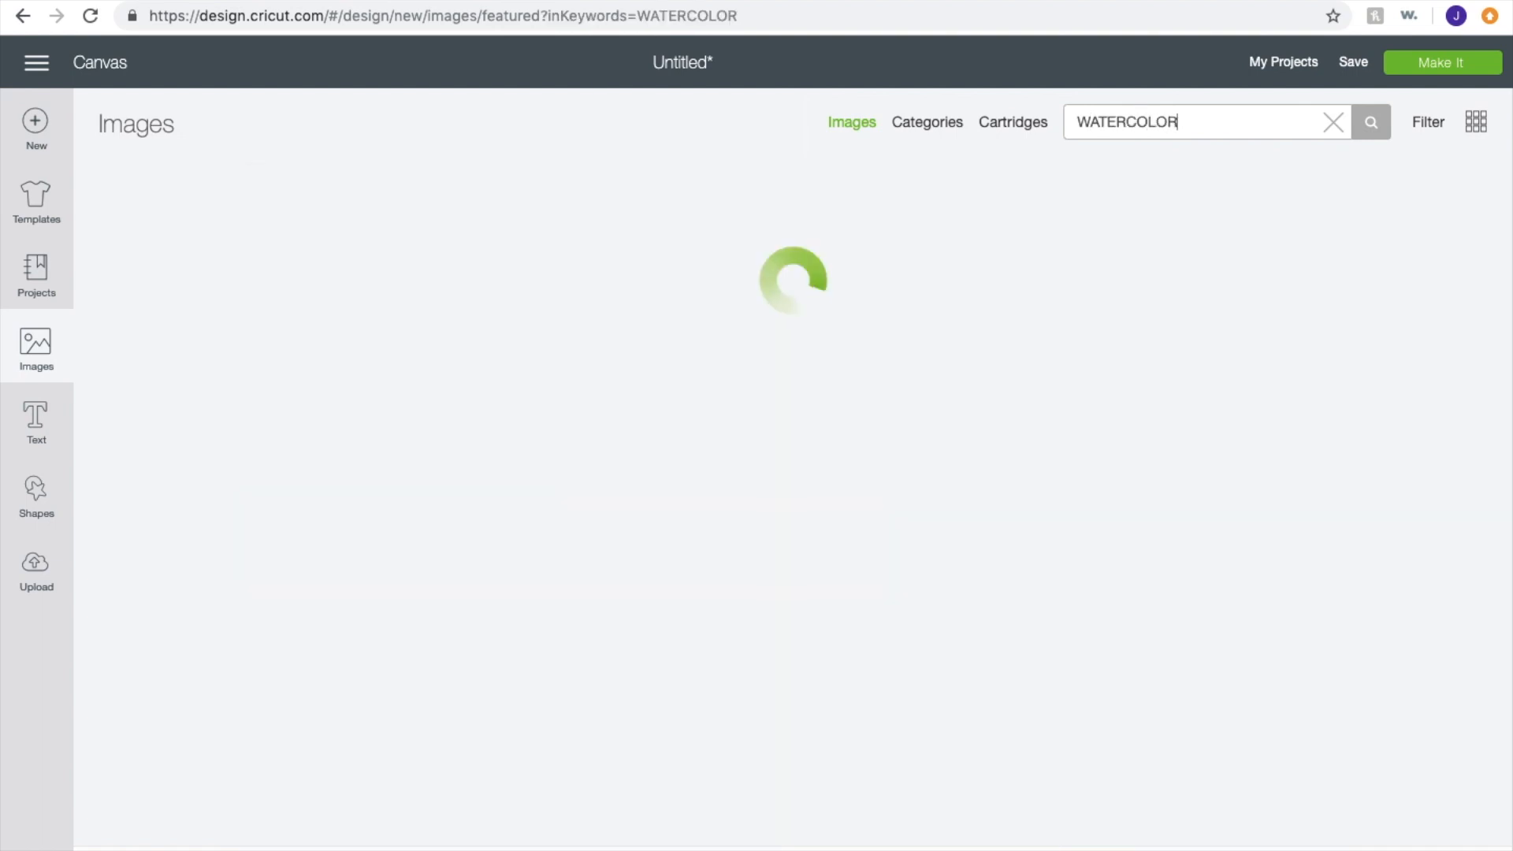
scroll(1029, 544, down, 20)
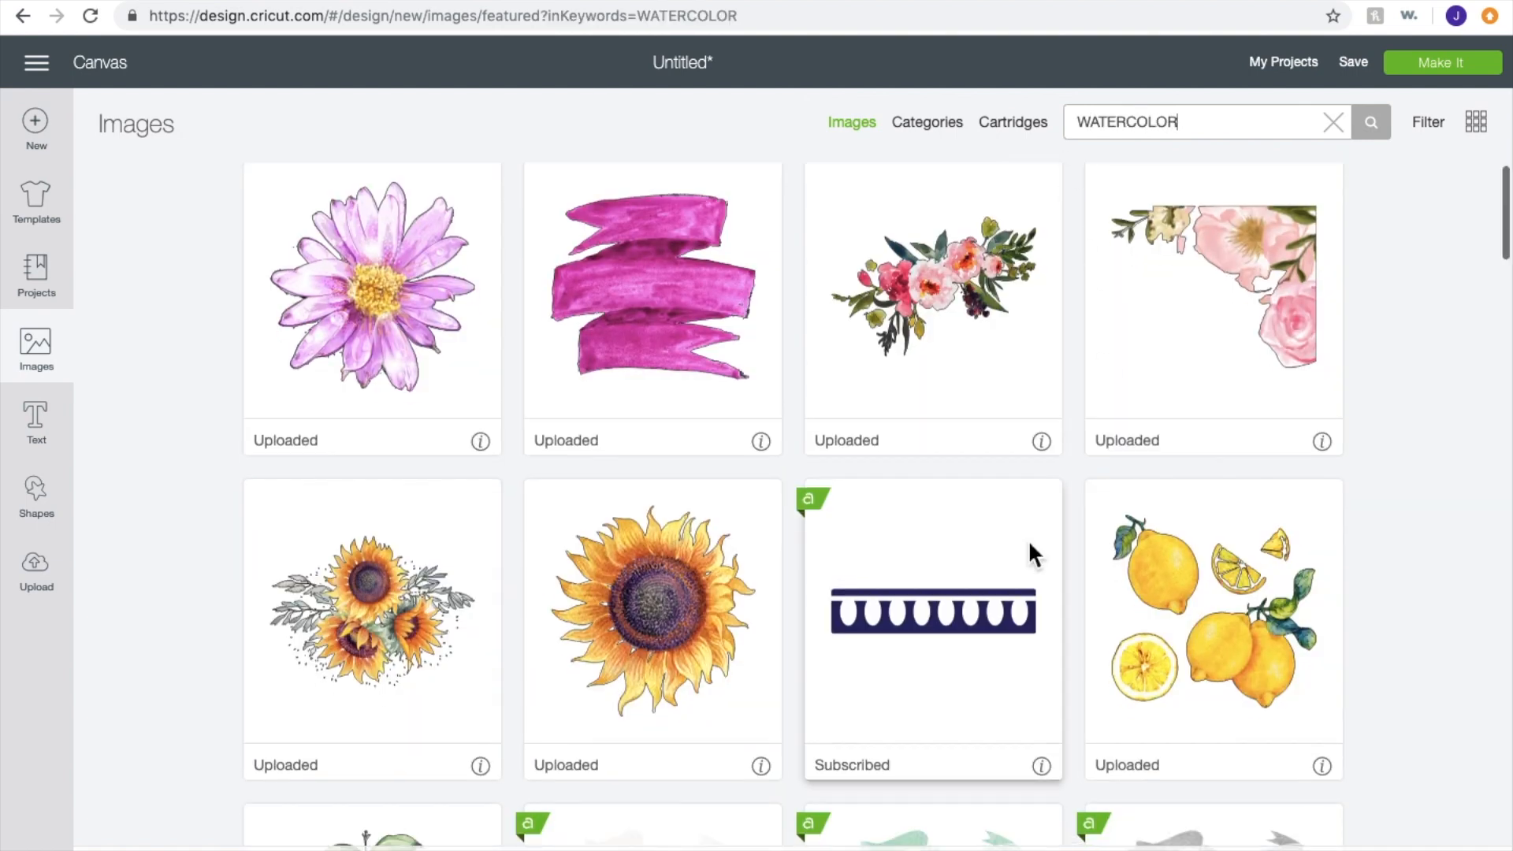
scroll(1030, 545, down, 16)
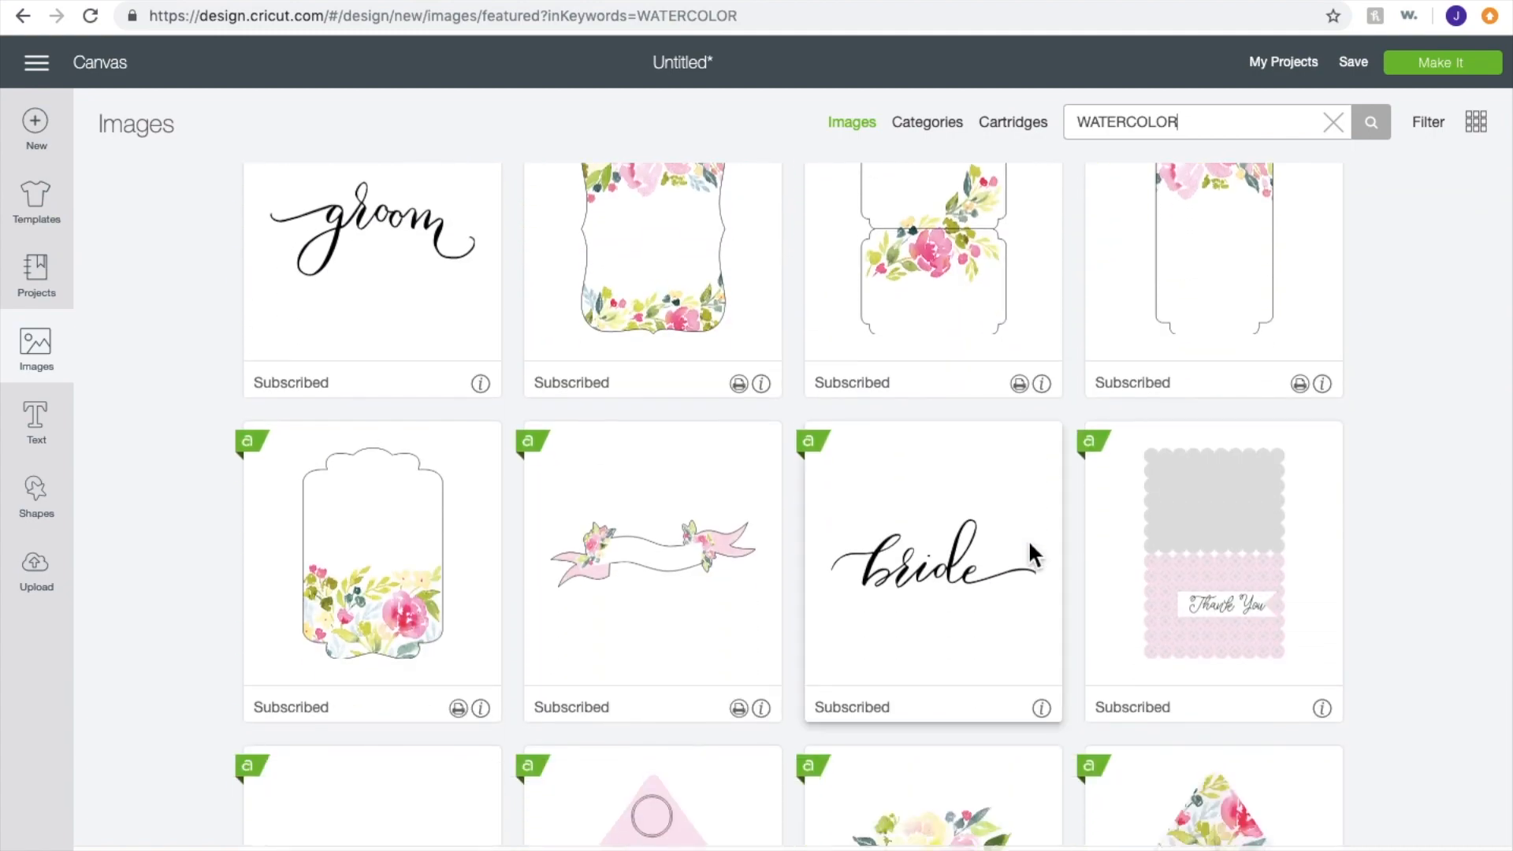
scroll(1029, 544, up, 4)
scroll(1028, 544, down, 8)
click(944, 528)
click(1411, 849)
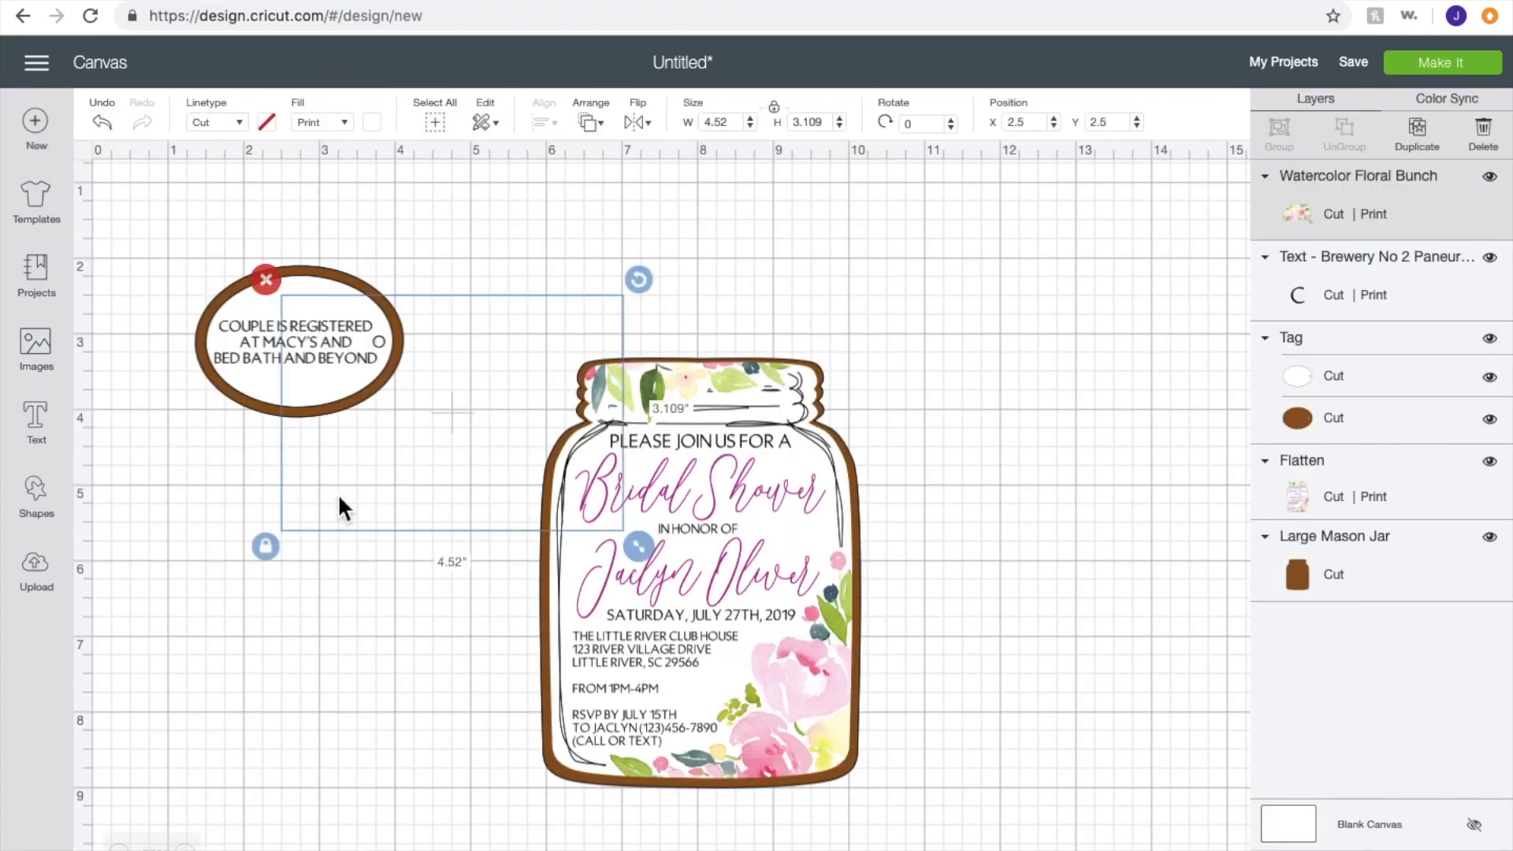
drag(523, 376, 1037, 333)
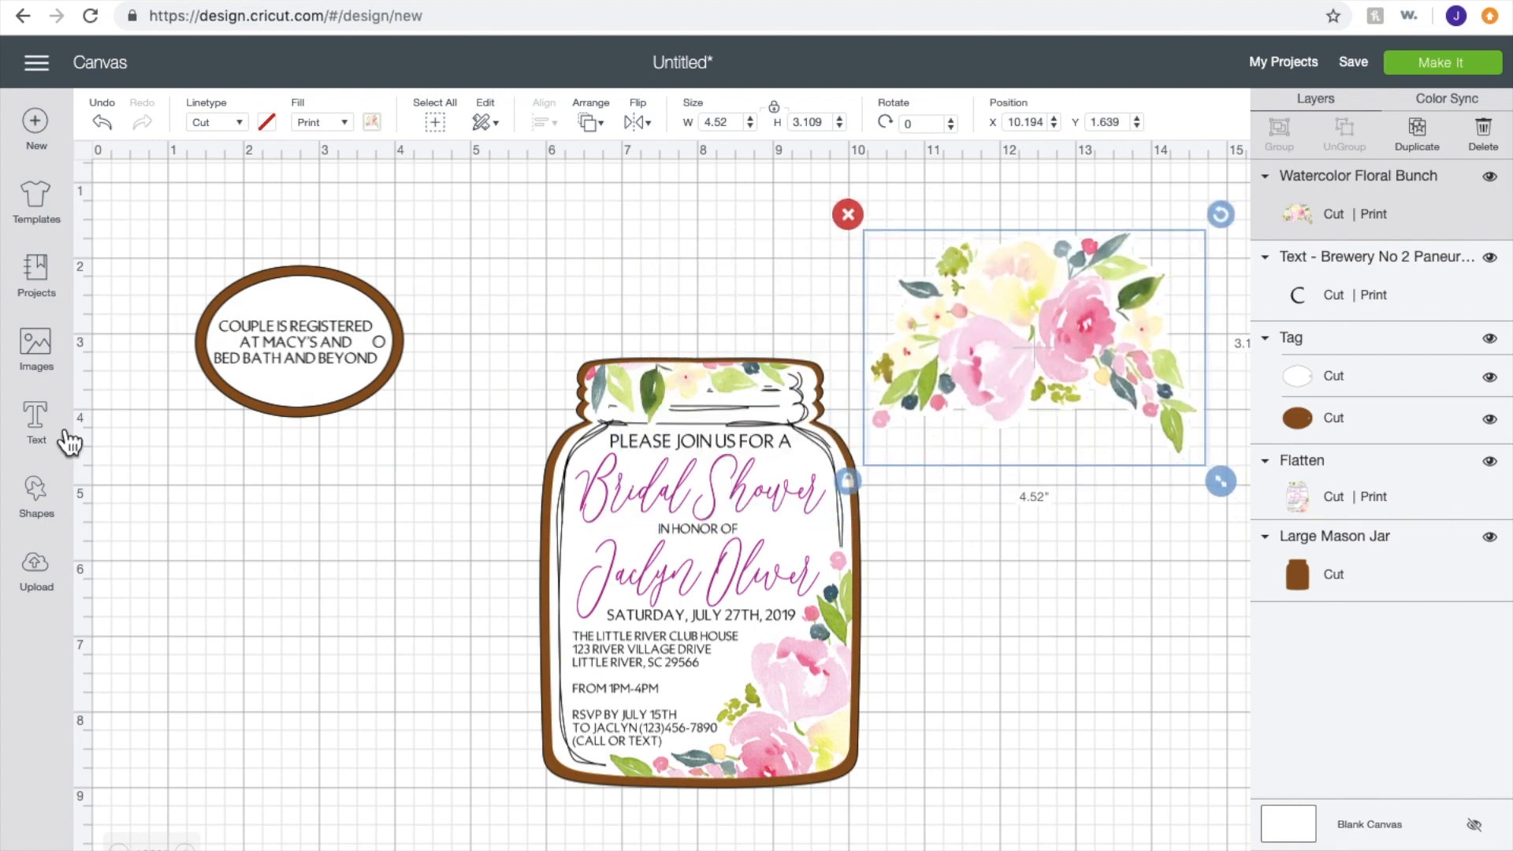
Step: Insert a circle shape about 1.5 inches wide and arrange it over the lower-left end of the floral bunch
click(41, 500)
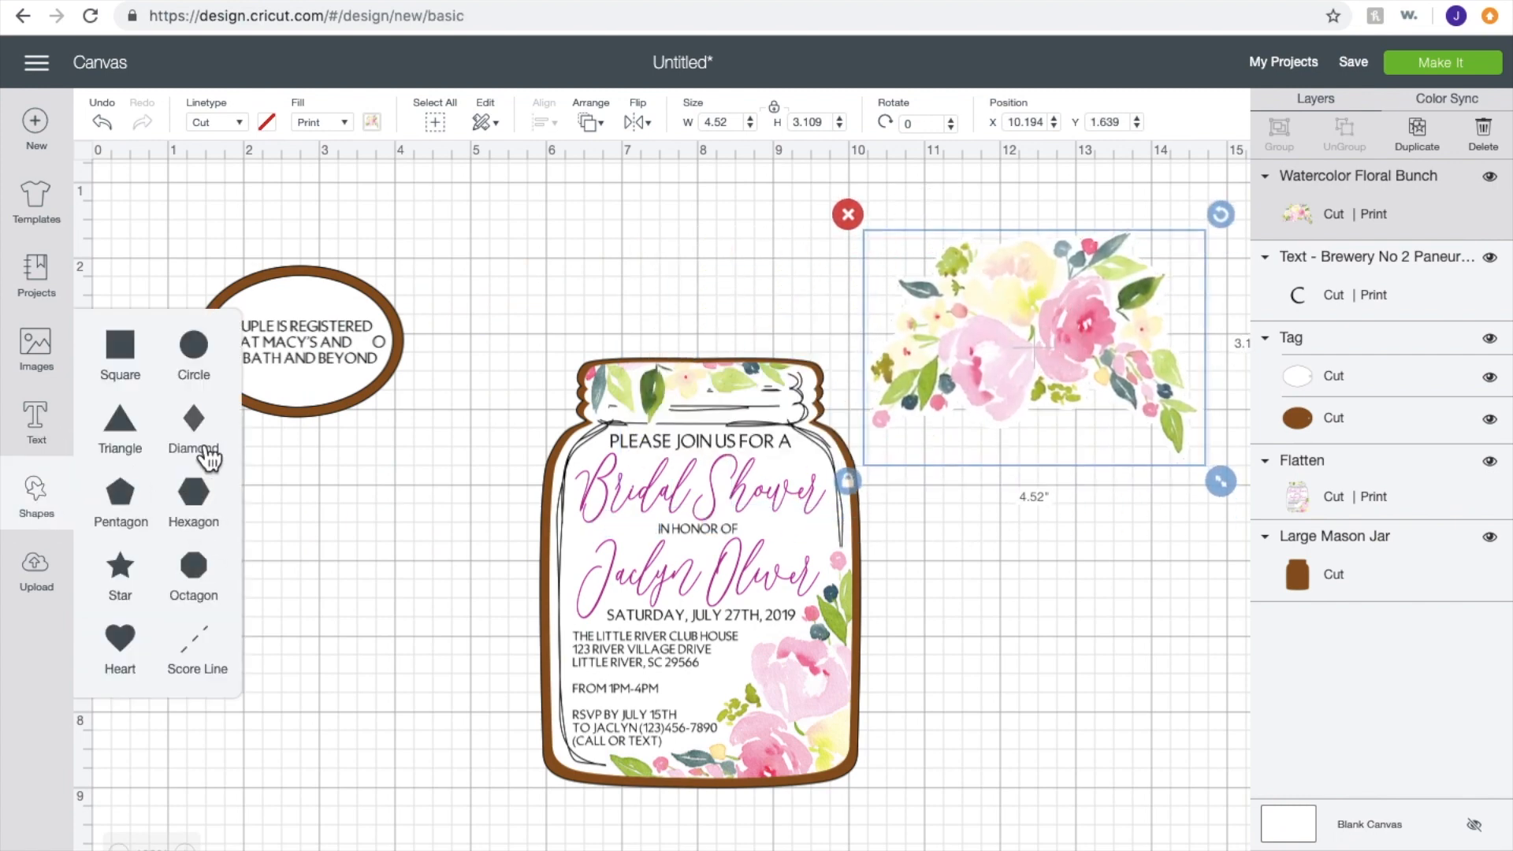
click(207, 367)
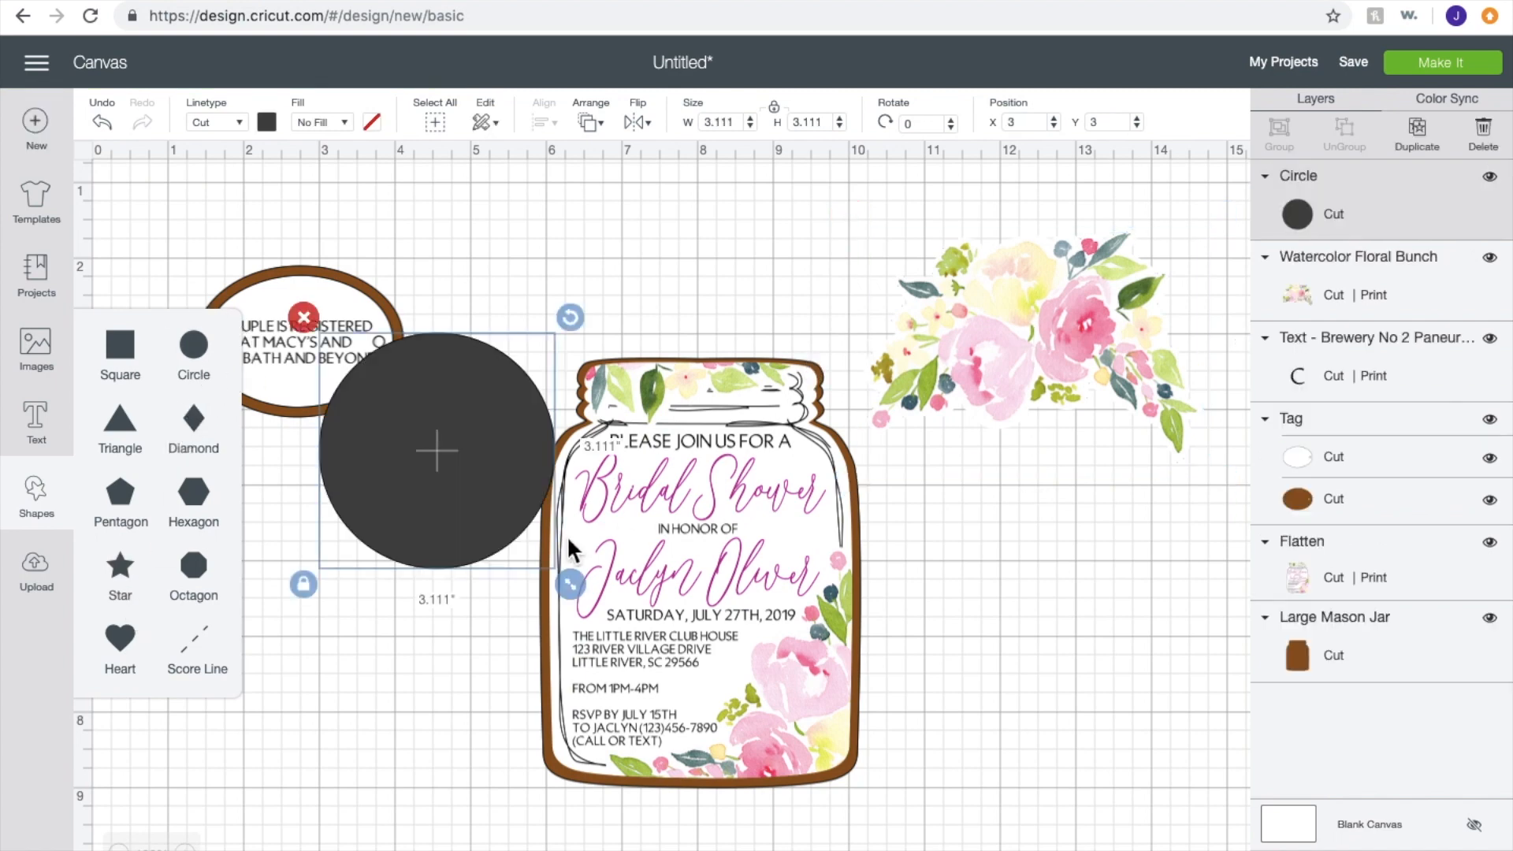
drag(523, 456, 1075, 484)
drag(1127, 527, 1003, 440)
click(1092, 331)
drag(1092, 329, 1114, 276)
Step: Slice the floral bunch with the circle and delete the leftover dark circle pieces
drag(760, 241, 969, 338)
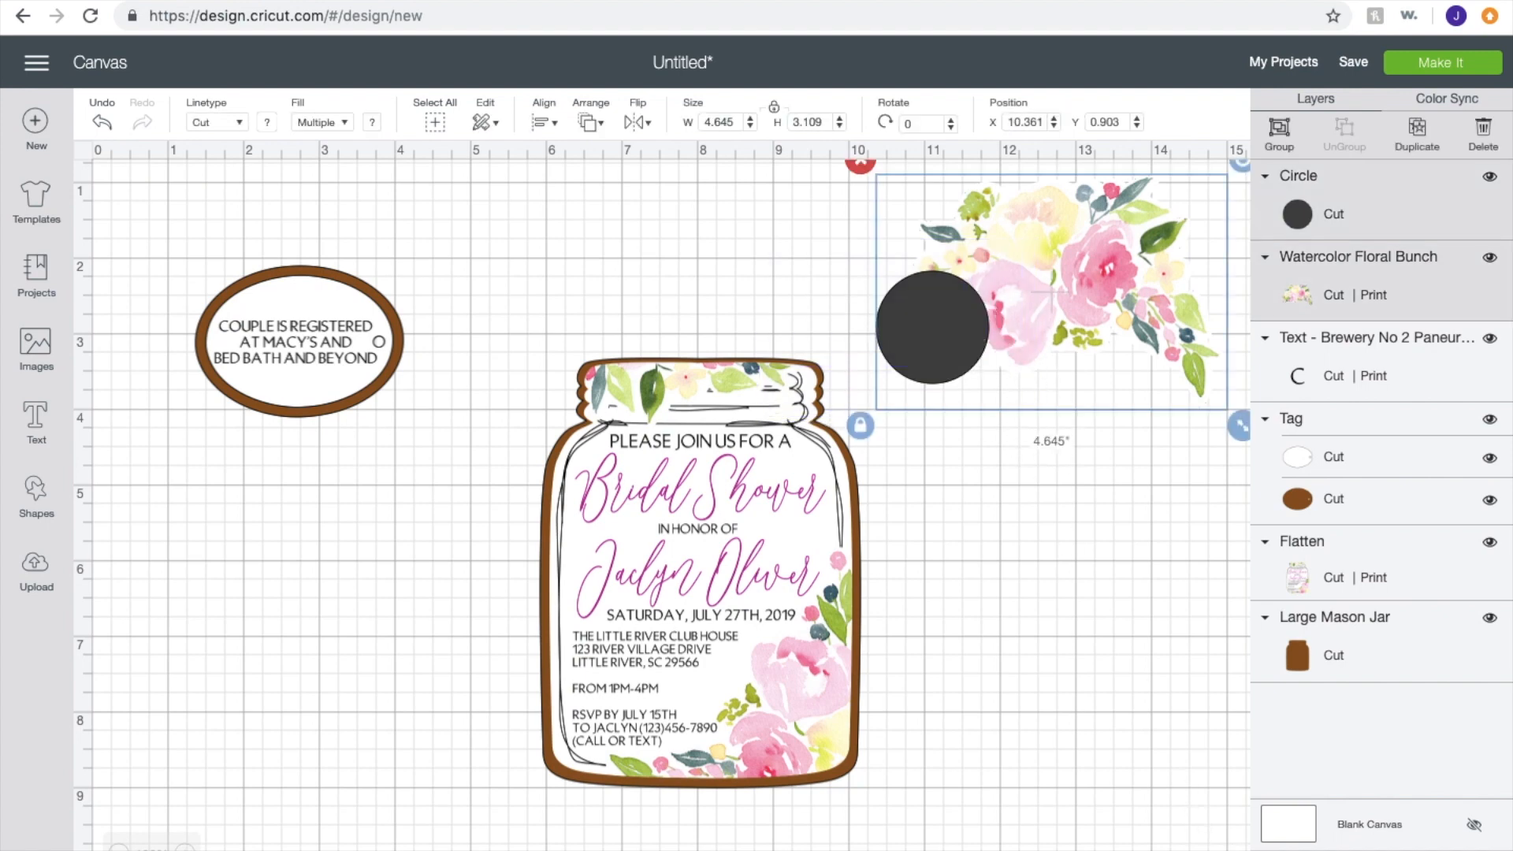
click(1269, 849)
click(930, 335)
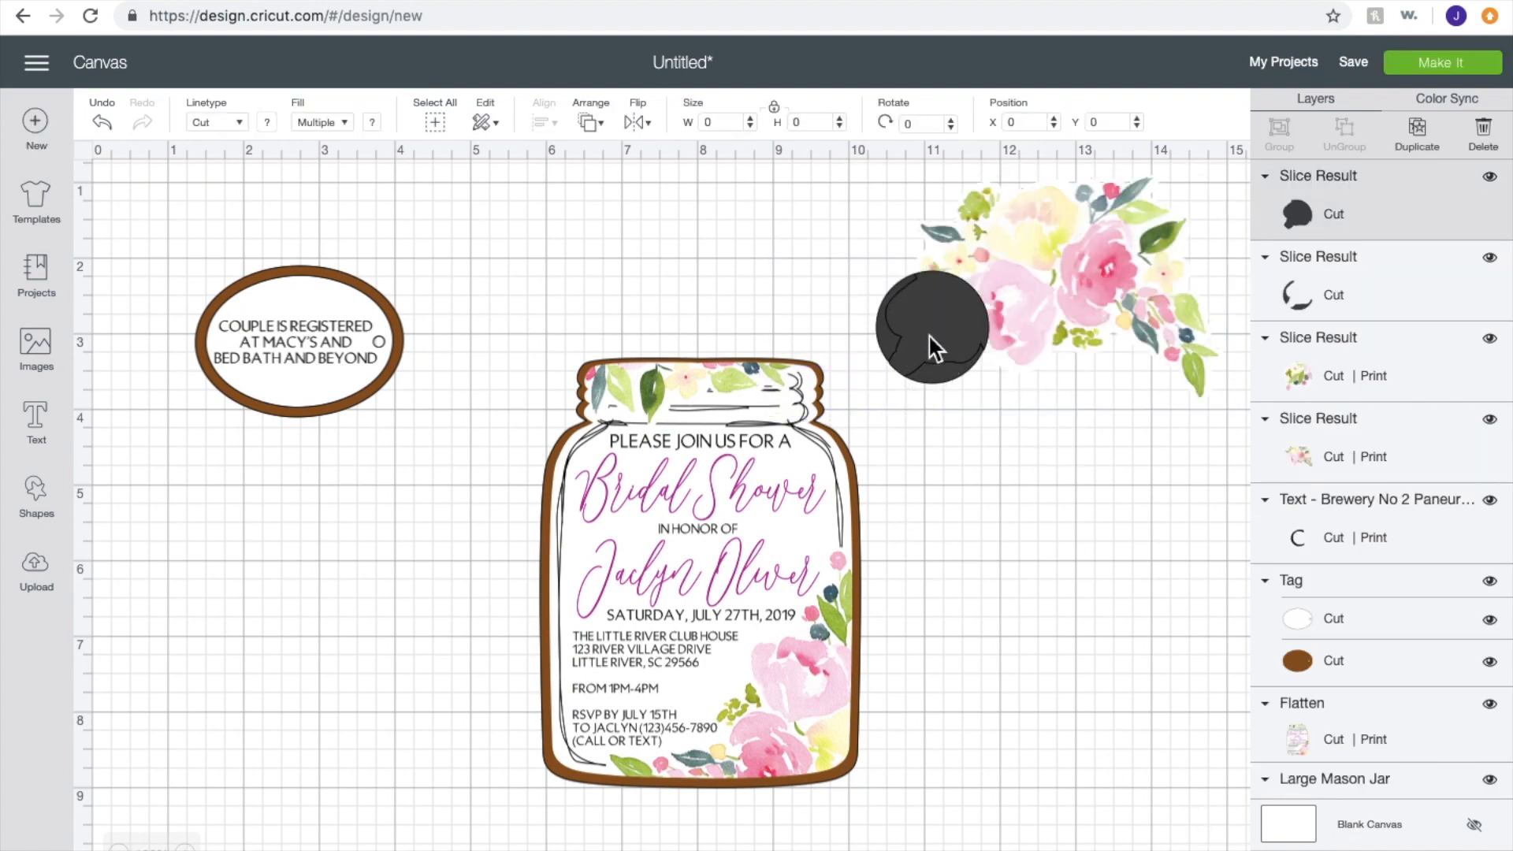
click(862, 253)
drag(933, 329, 579, 291)
click(509, 221)
Step: Place the sliced floral piece at the tag's upper inner edge, shrunk to about 0.53 inches wide and rotated to about 330 degrees
drag(914, 320, 272, 312)
drag(375, 382, 315, 255)
drag(352, 353, 303, 302)
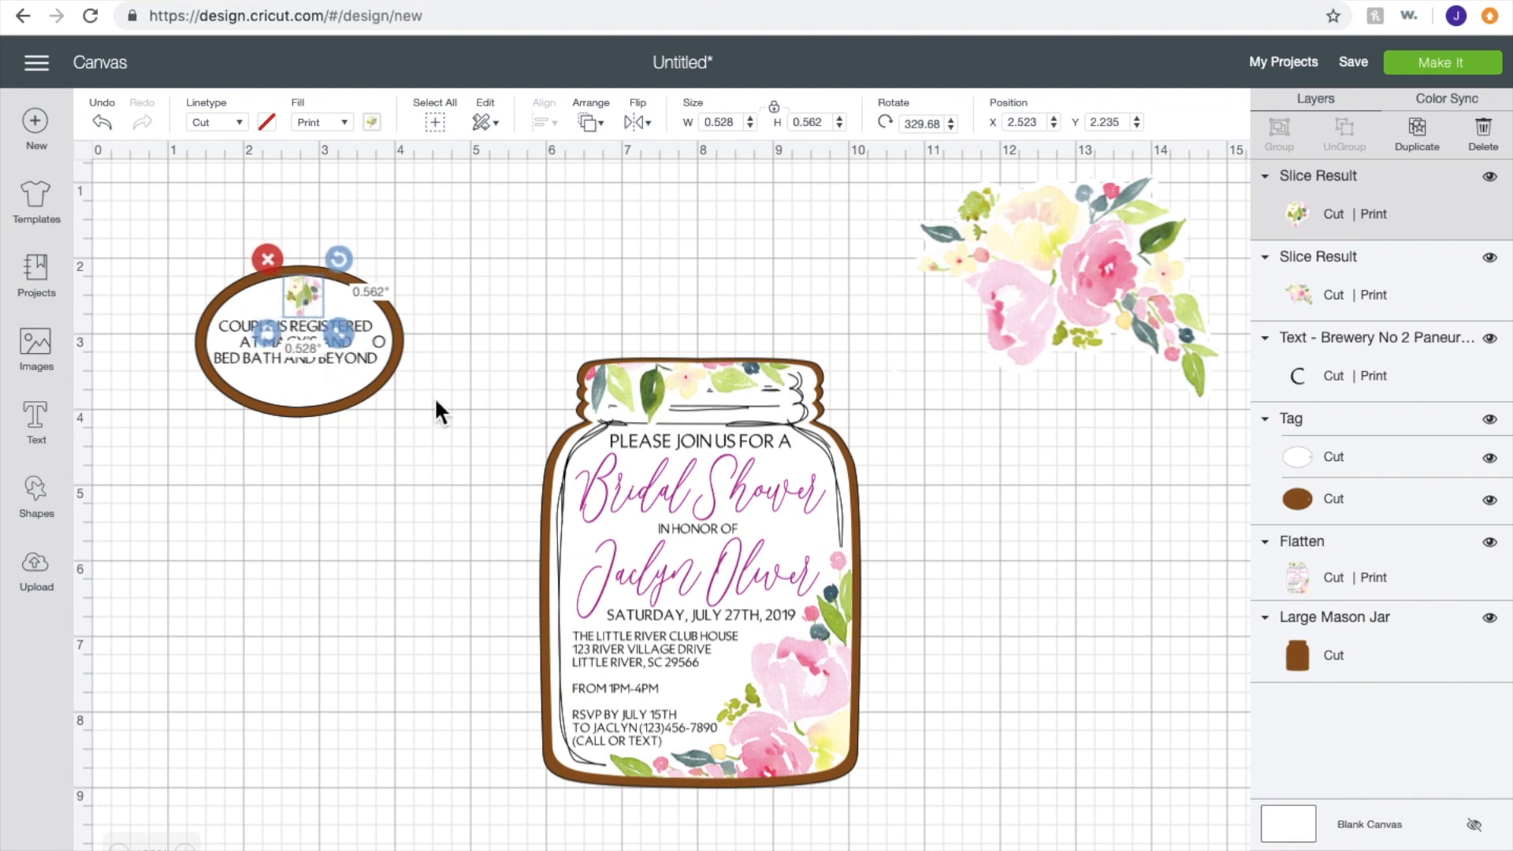
Step: Duplicate the small floral piece and place the copy to its right at the tag's upper inner edge, rotated to about 4 degrees
click(1308, 226)
click(1434, 154)
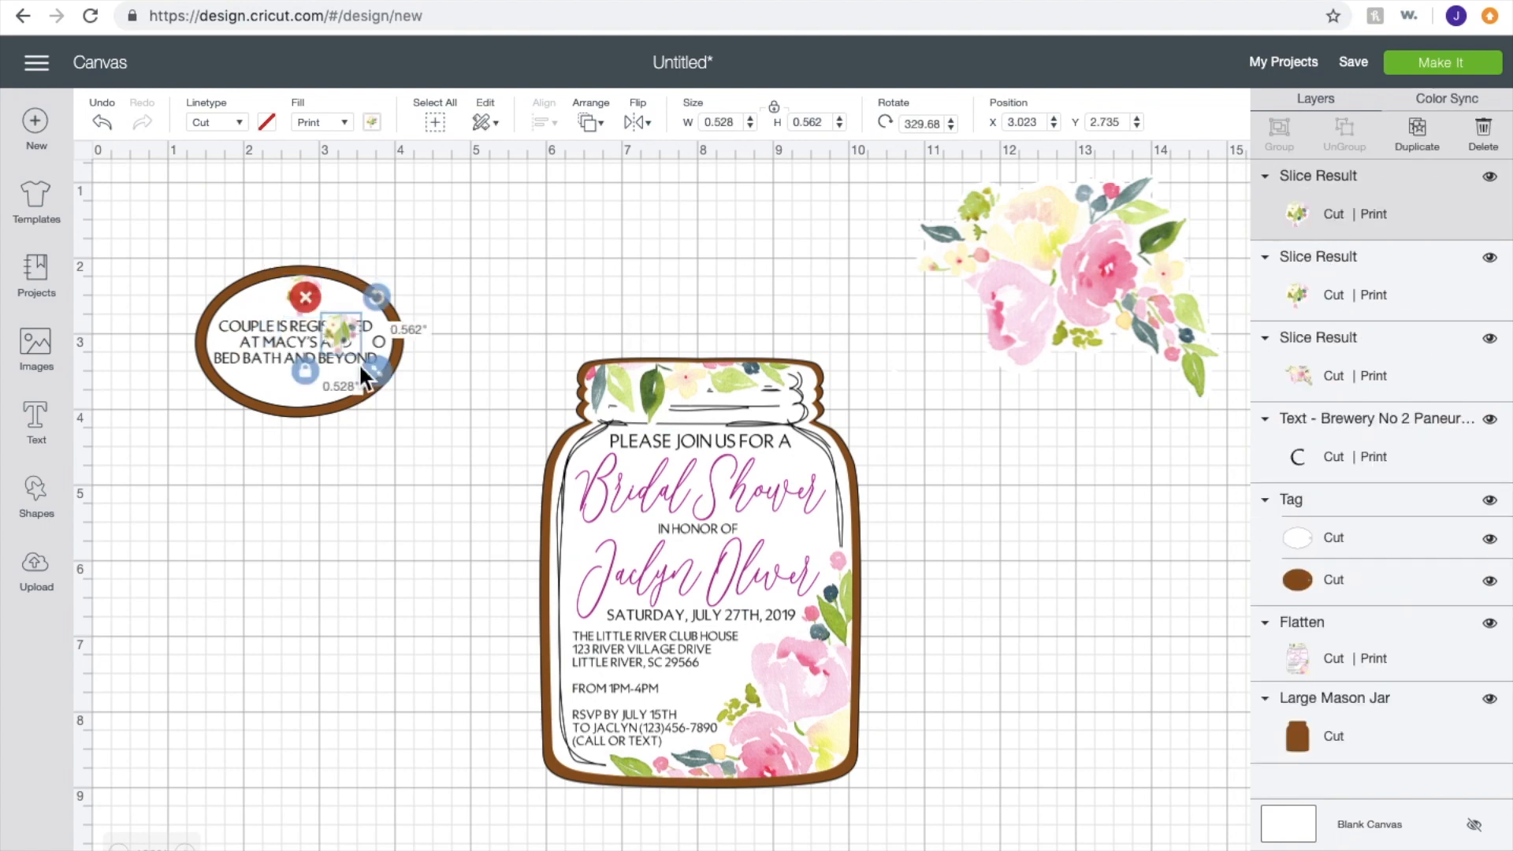
drag(382, 297, 326, 294)
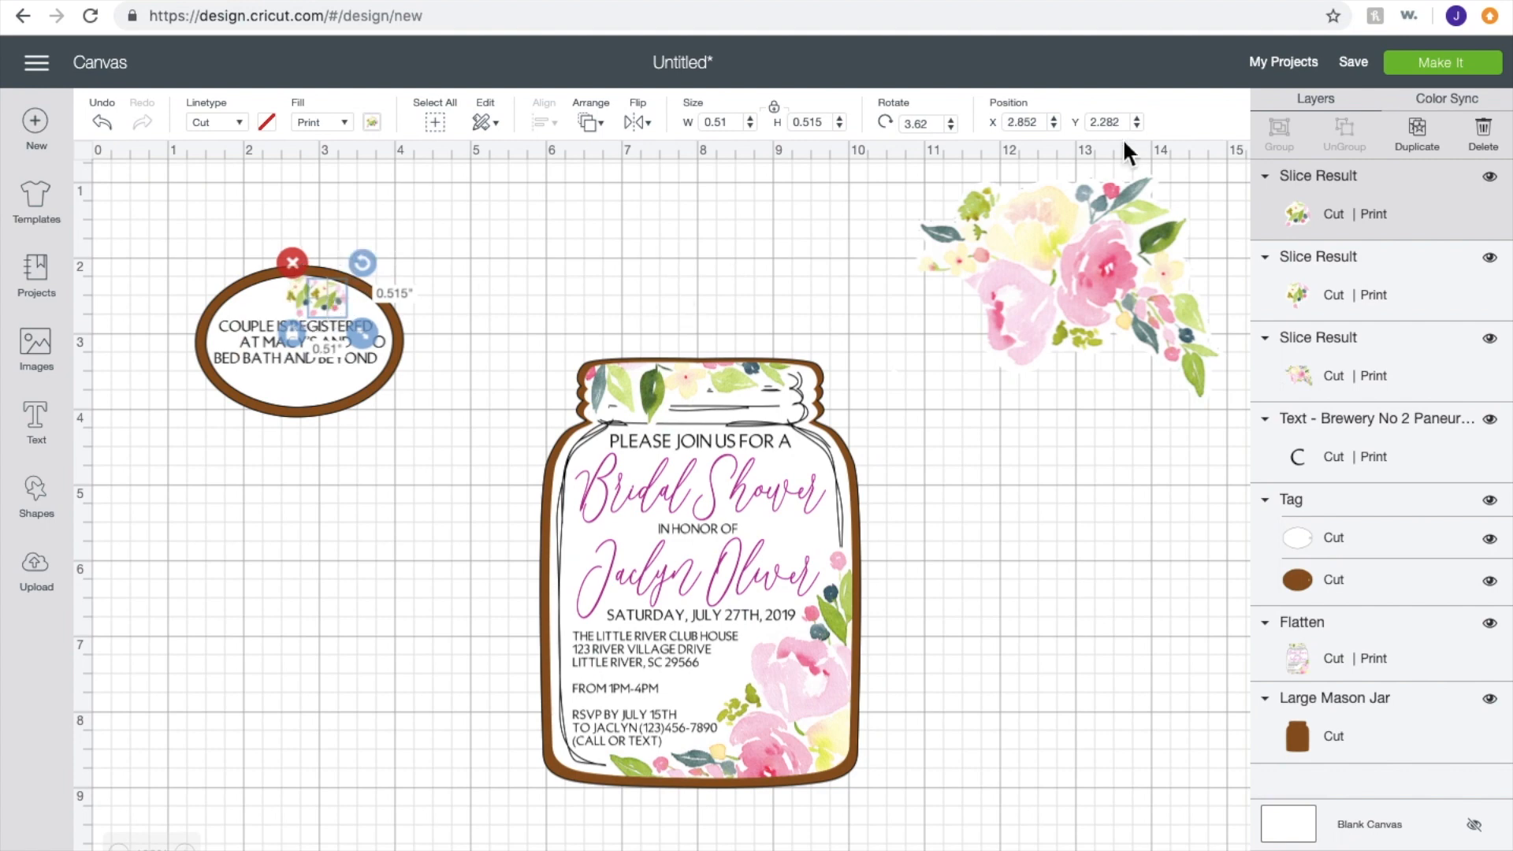
Step: Duplicate the floral piece again, flip the copy horizontally and place it left of the others above the registry text, rotated to about 17 degrees
click(1430, 144)
drag(385, 323, 272, 297)
click(637, 122)
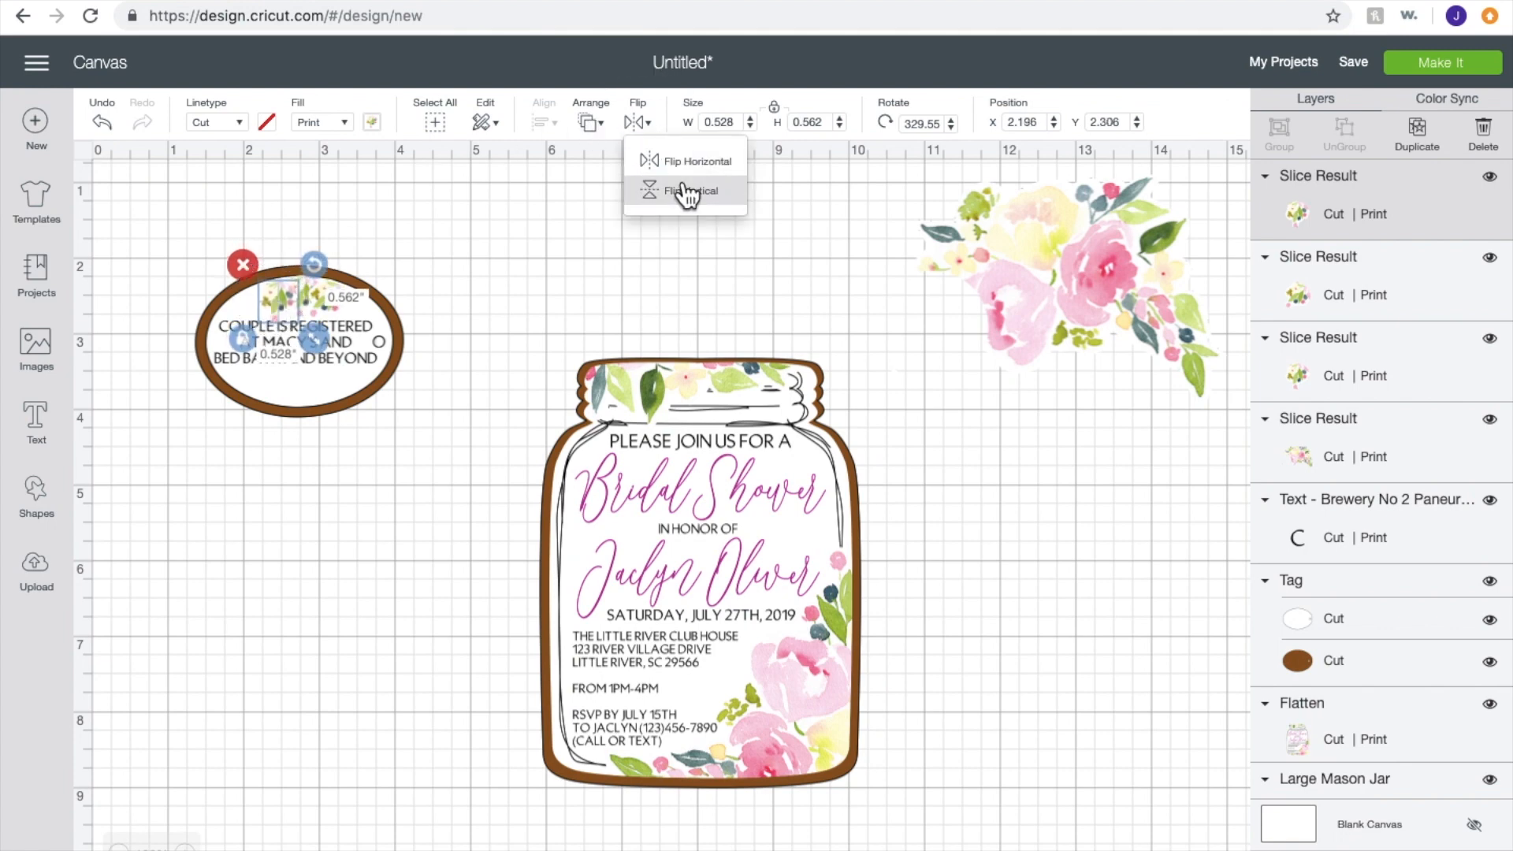
click(676, 160)
click(273, 346)
mouse_move(280, 298)
mouse_down()
mouse_move(320, 258)
mouse_move(308, 248)
mouse_move(281, 304)
mouse_up()
click(471, 372)
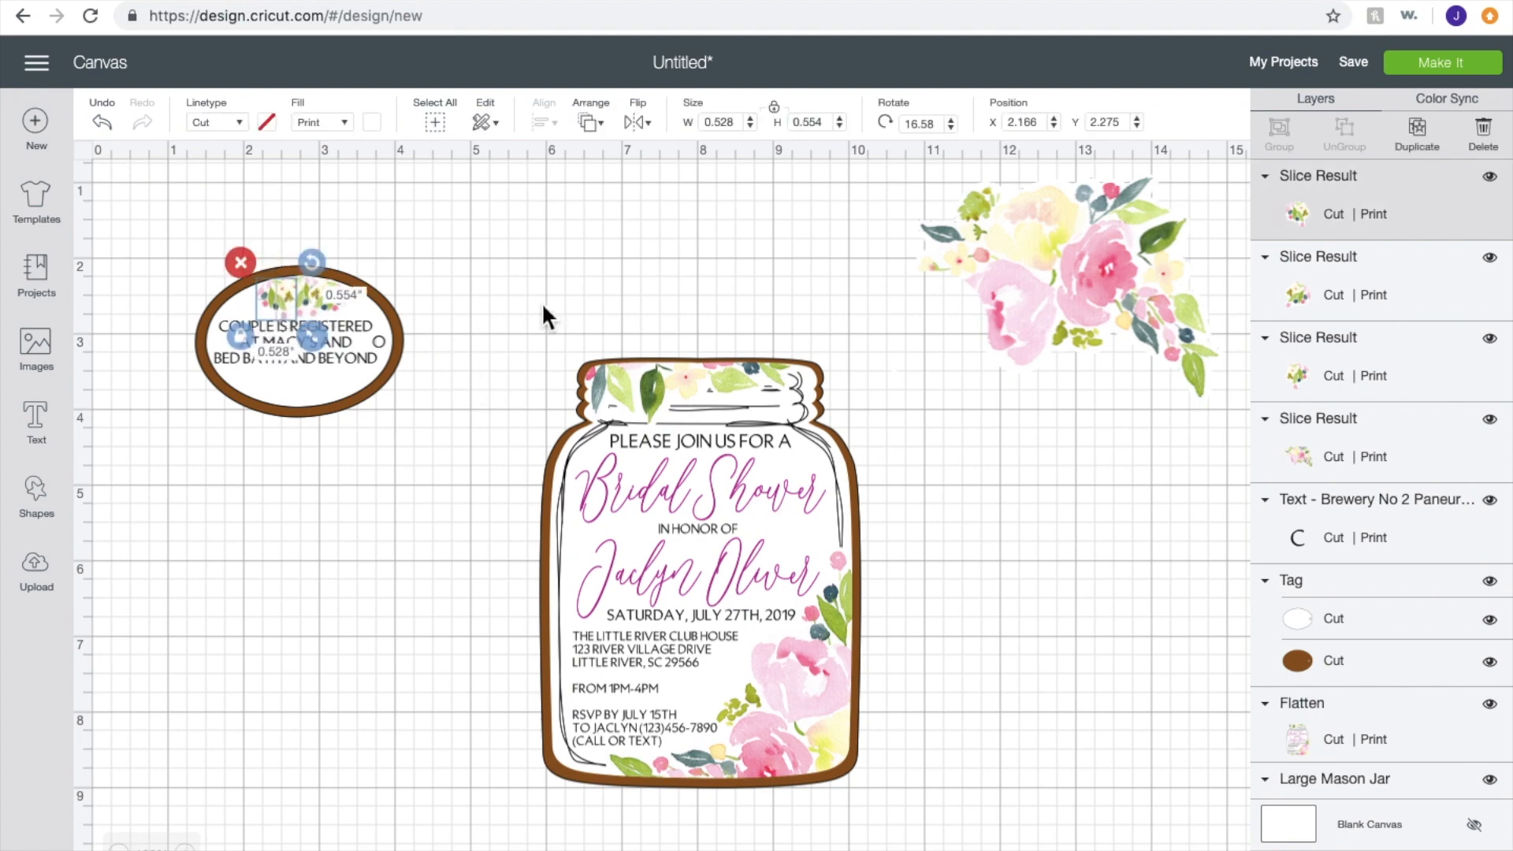
click(542, 304)
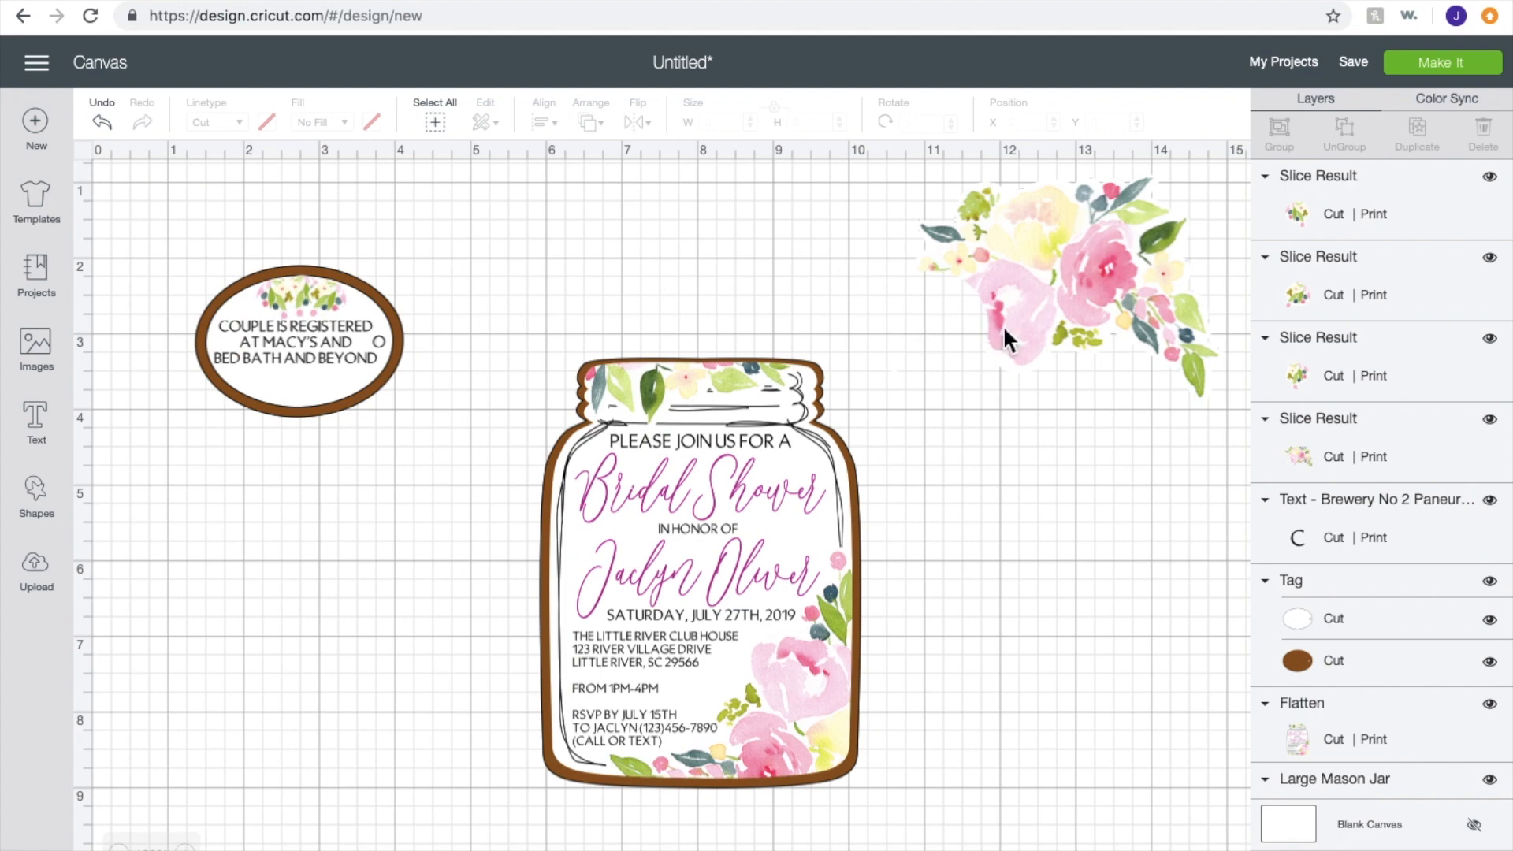
Step: Hide the oval tag and group the three small floral pieces above the registry text
click(1491, 582)
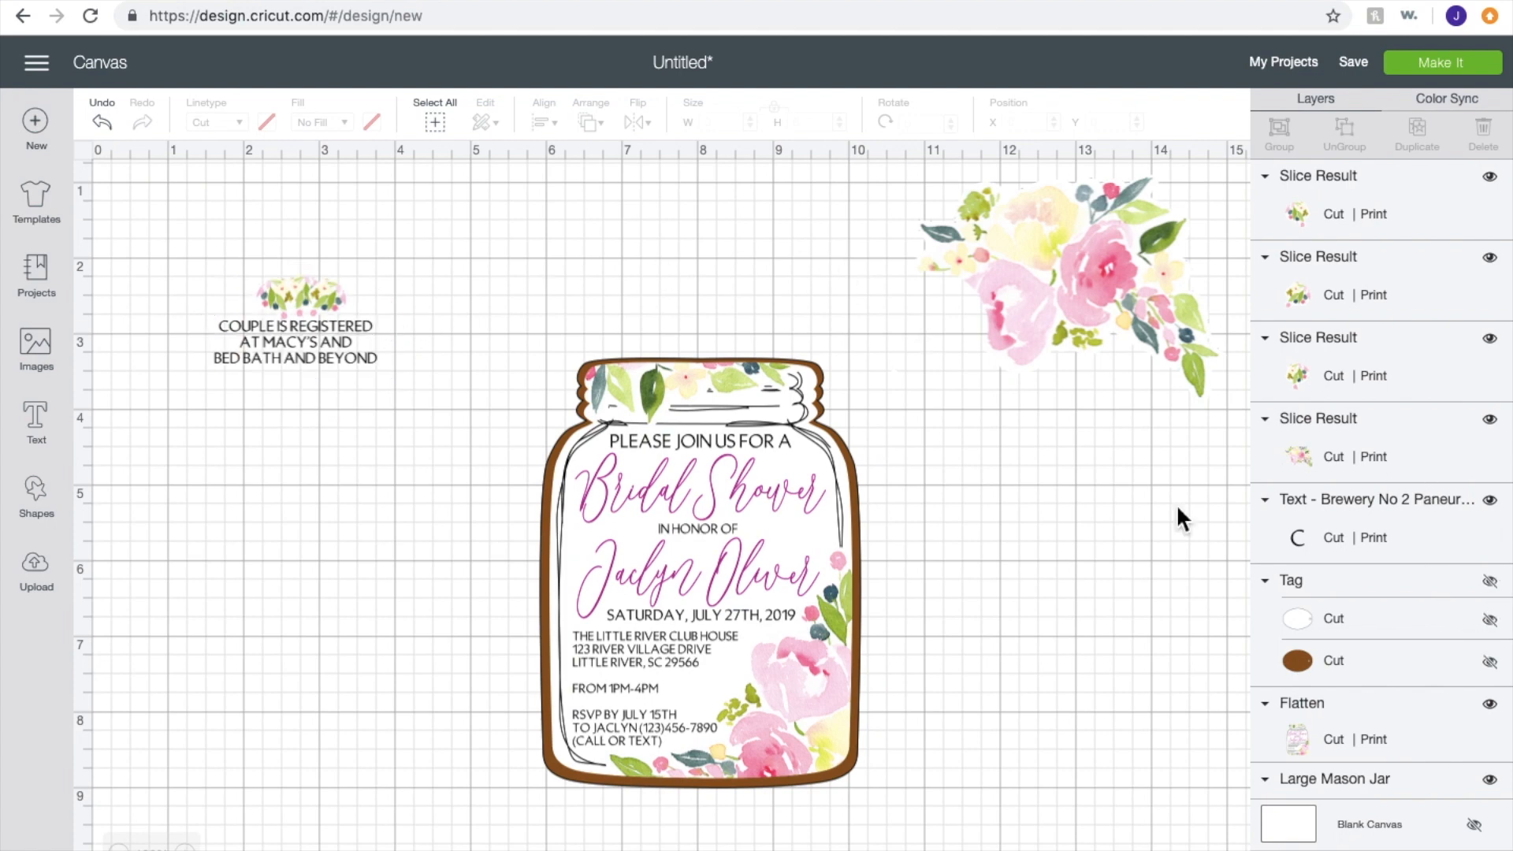
drag(362, 265, 236, 296)
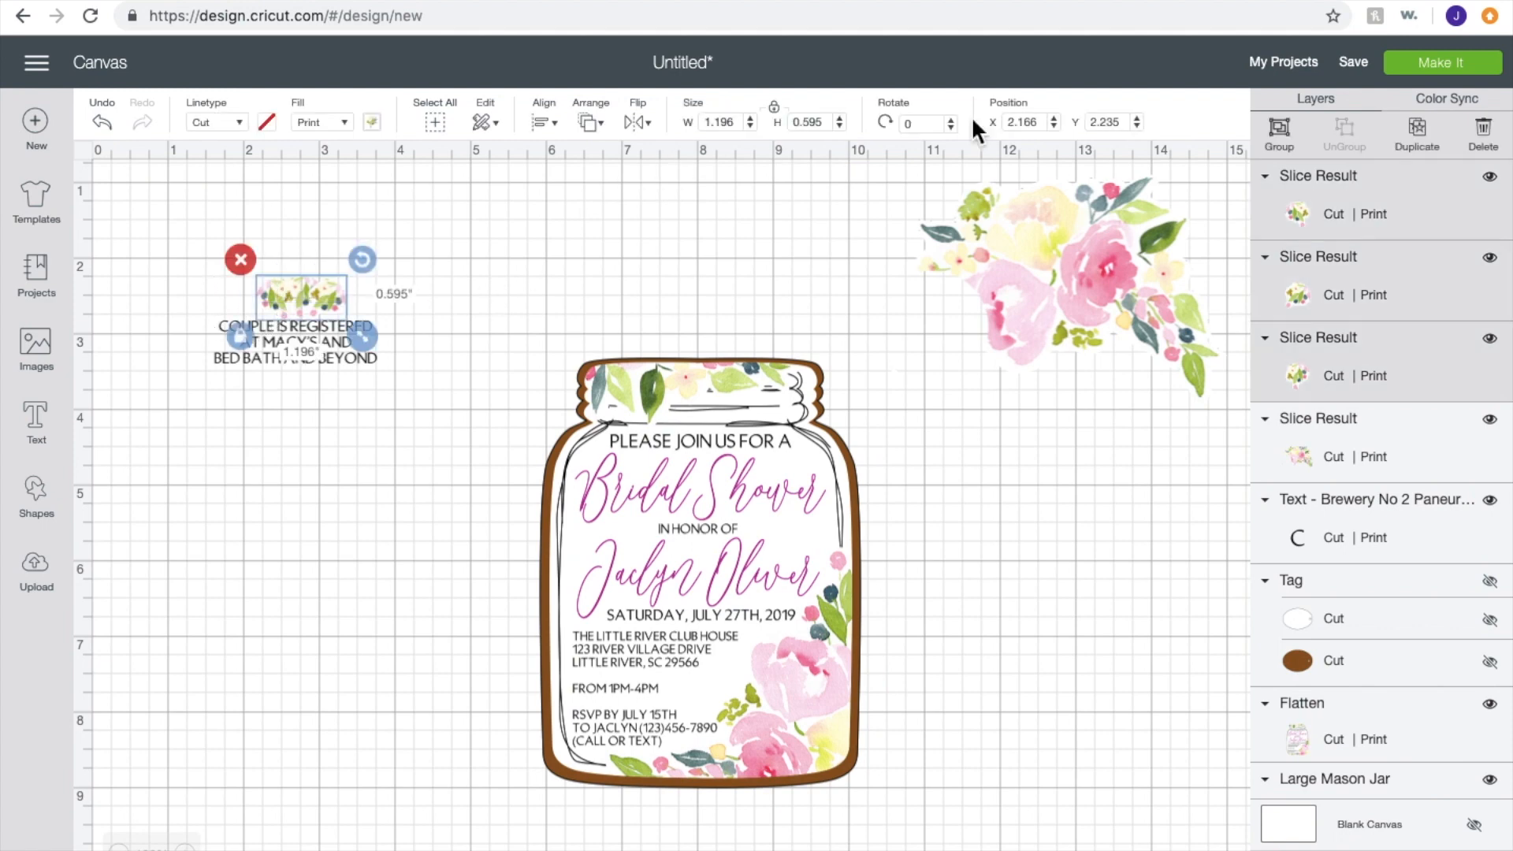
click(1291, 140)
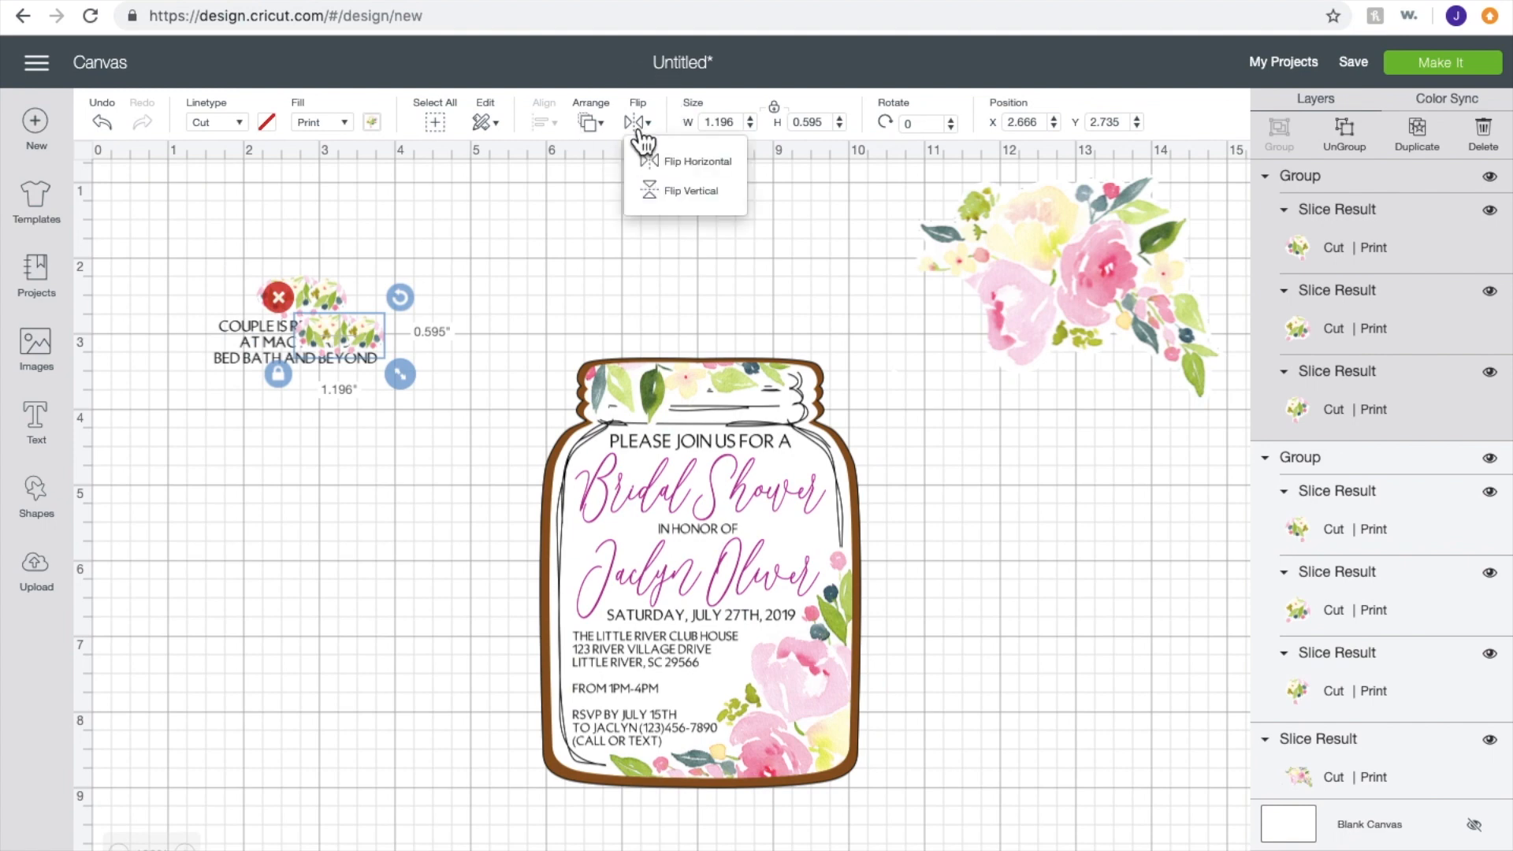
Step: Duplicate the floral group, flip the copy vertically and place it directly below the registry text
click(676, 191)
drag(342, 355, 305, 402)
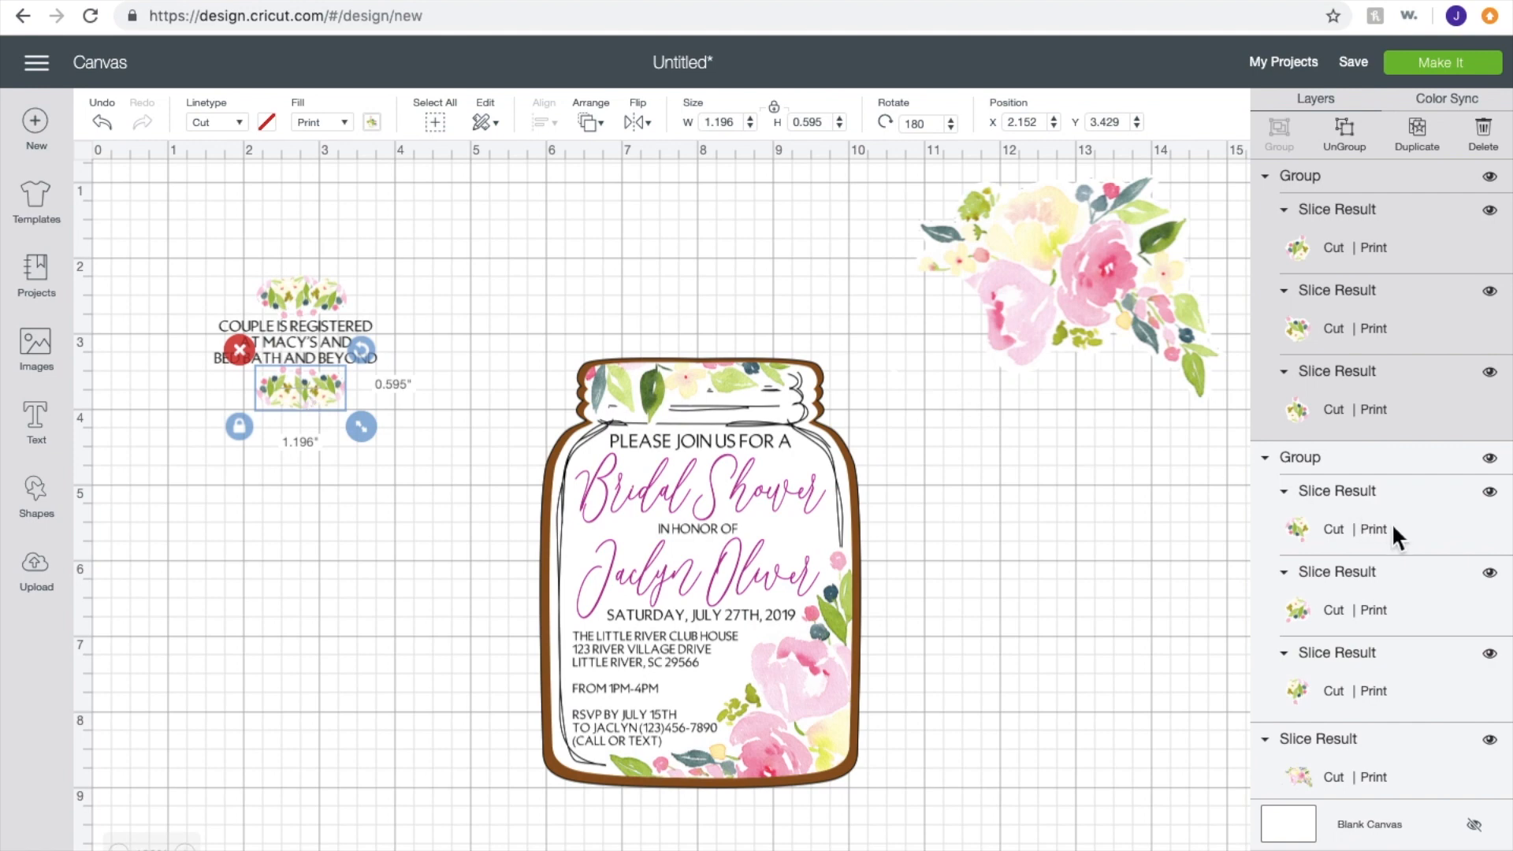
Step: Show the oval tag again and nudge both floral groups to fit inside its white area
scroll(1391, 523, down, 5)
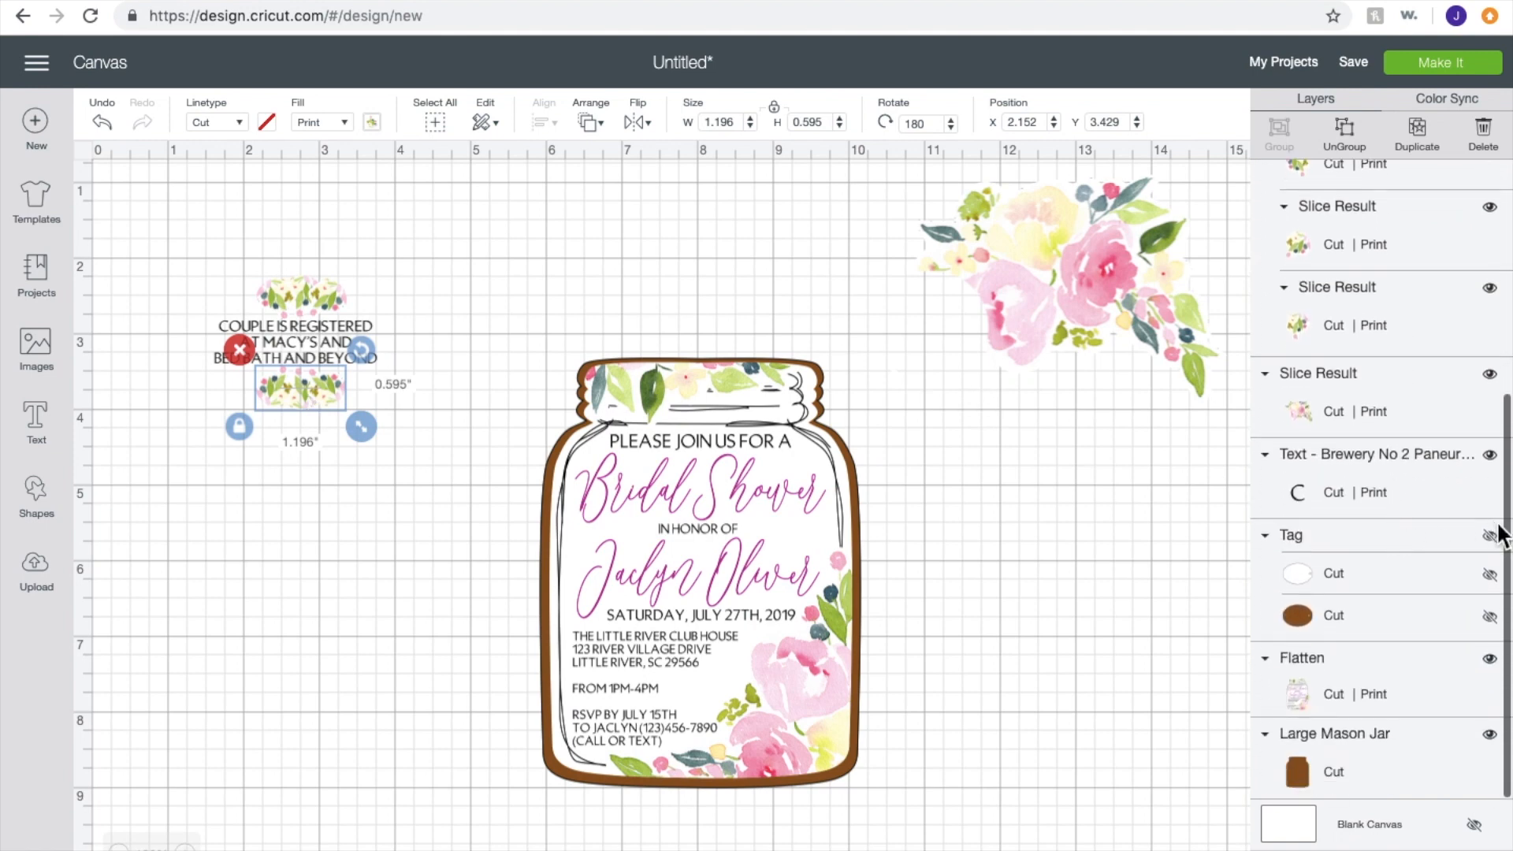
click(1489, 549)
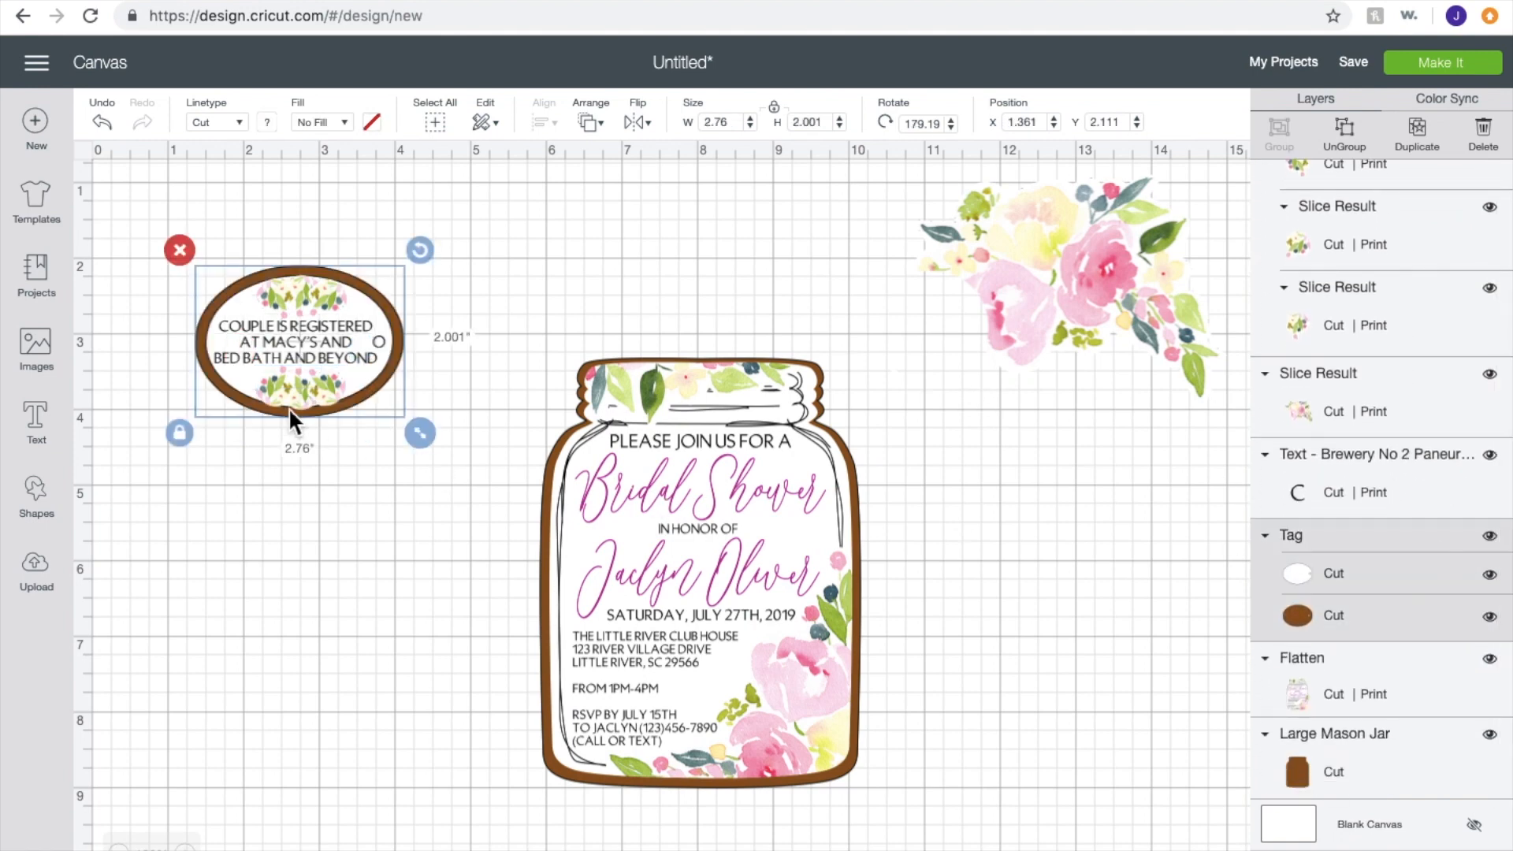
drag(307, 392, 307, 403)
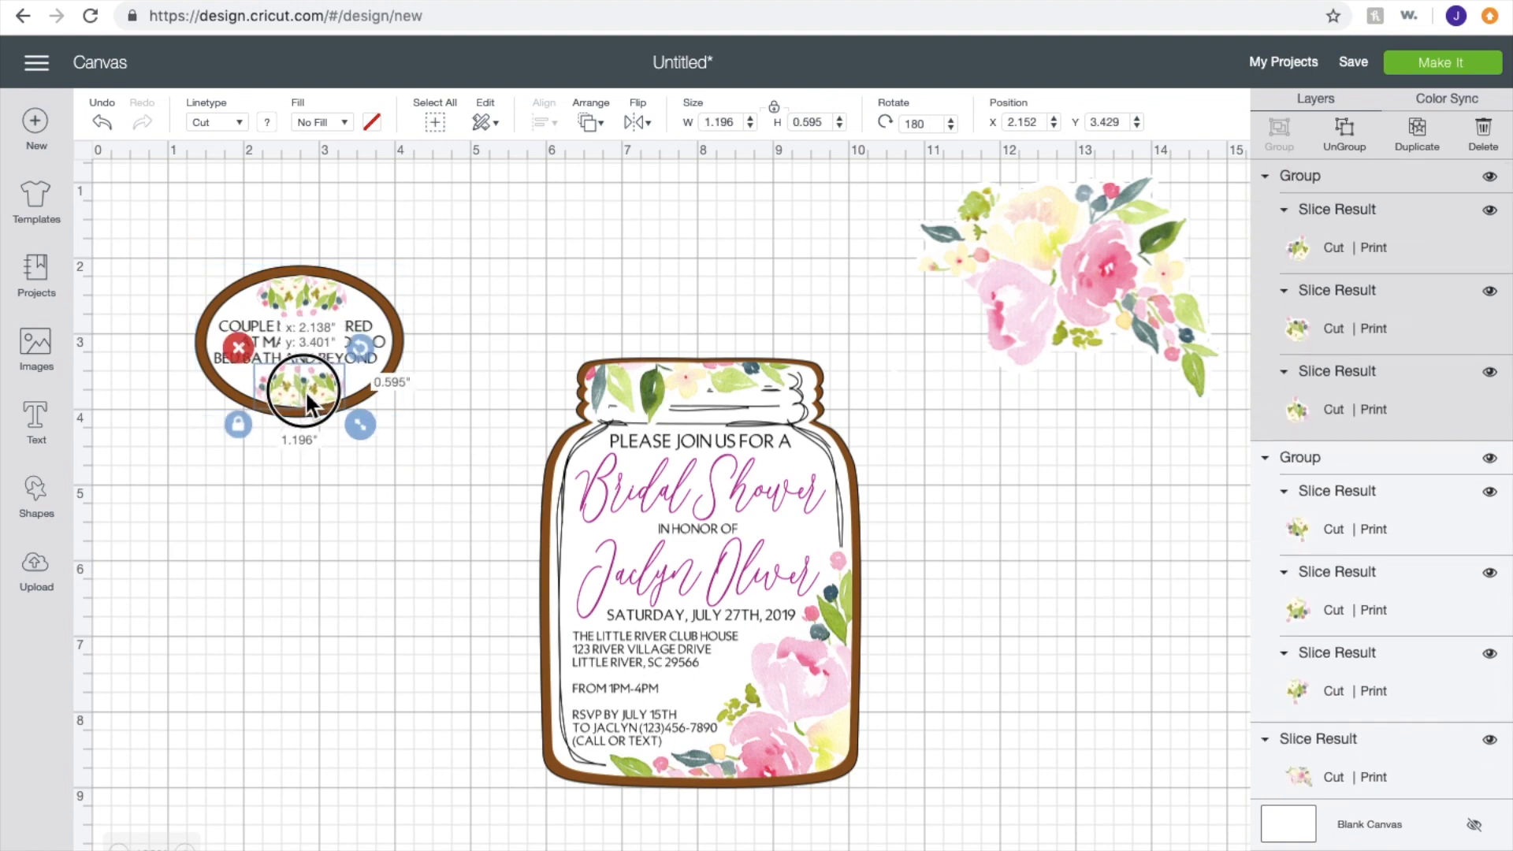
drag(312, 301, 310, 299)
click(527, 285)
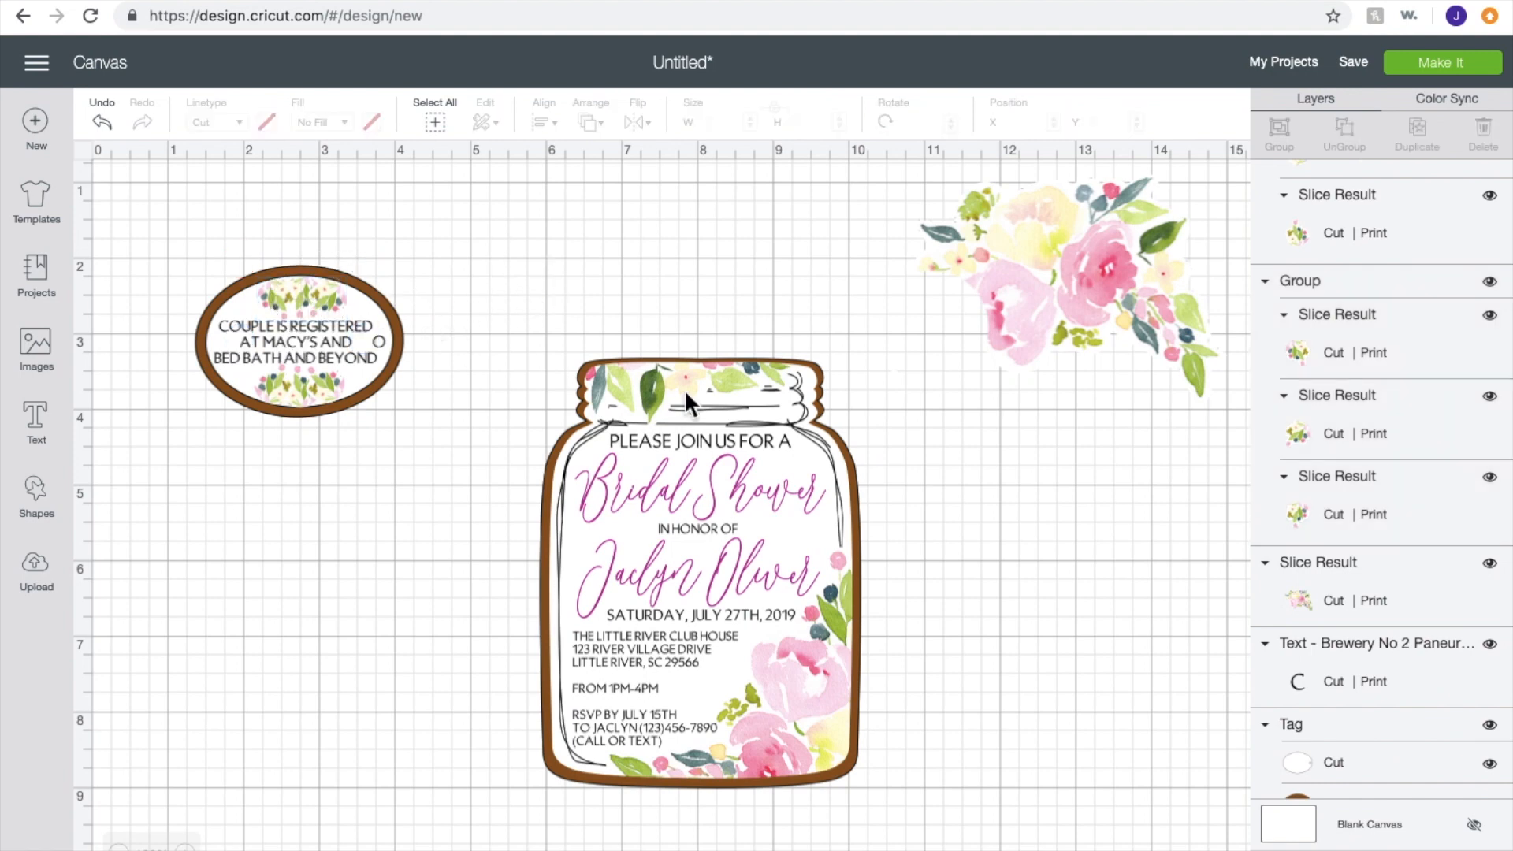
Step: Ungroup the oval tag into its separate white and brown layers
scroll(1389, 697, down, 2)
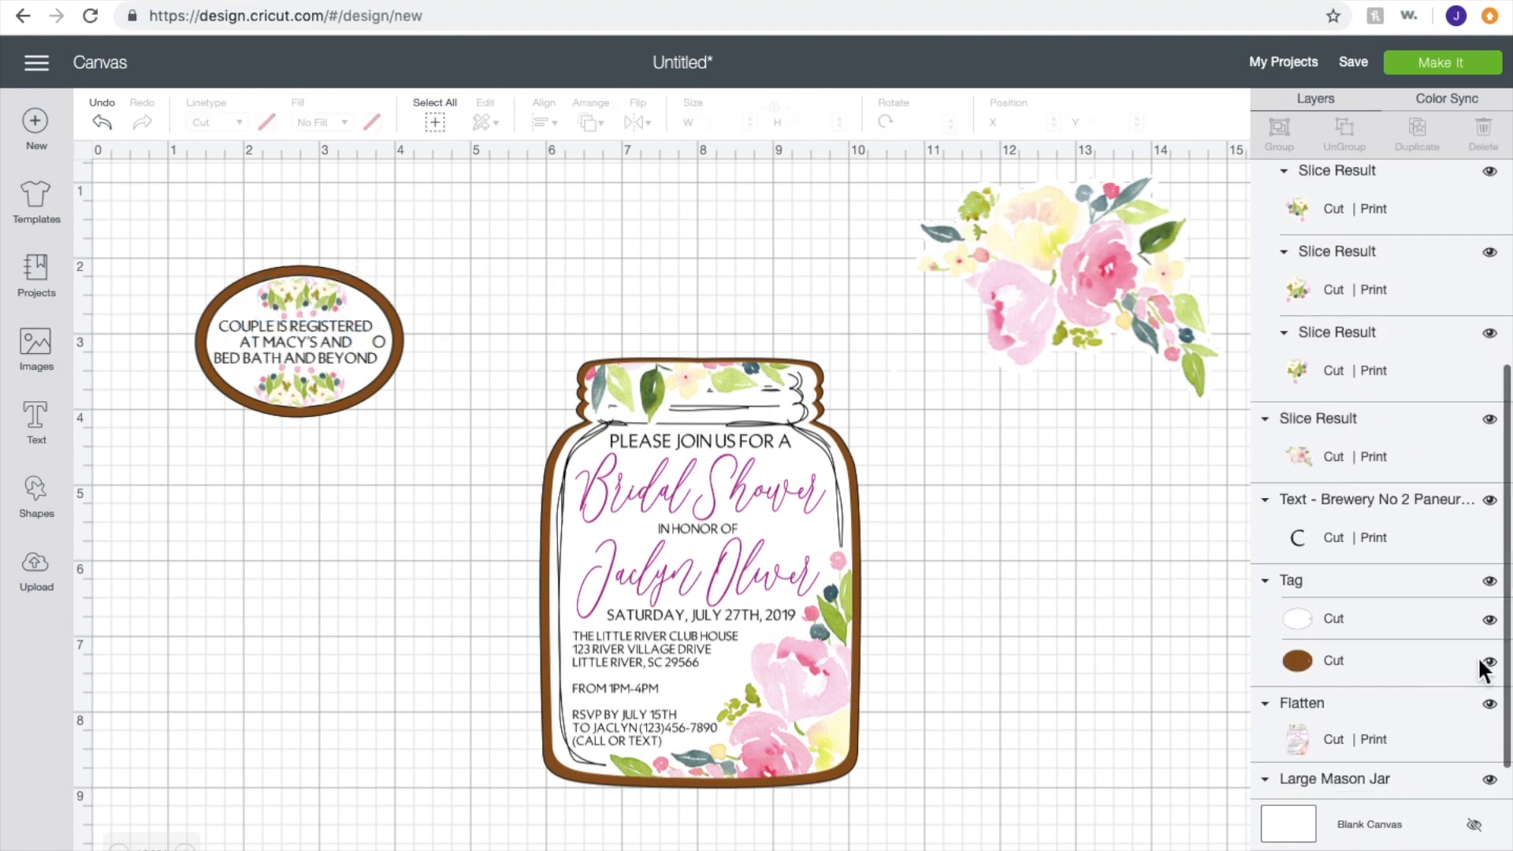
click(1447, 662)
click(1407, 584)
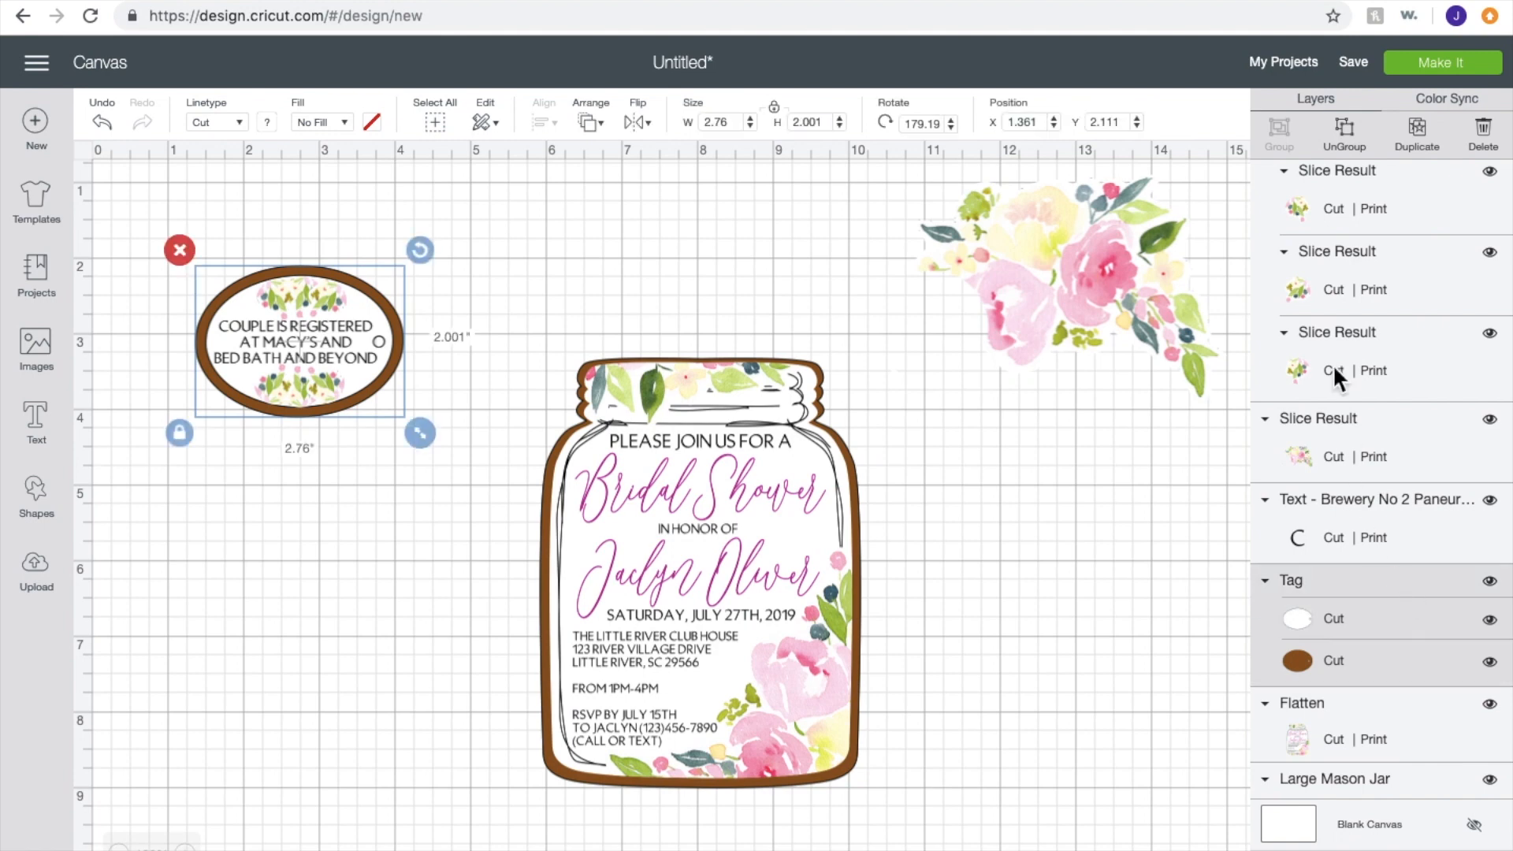
click(1349, 126)
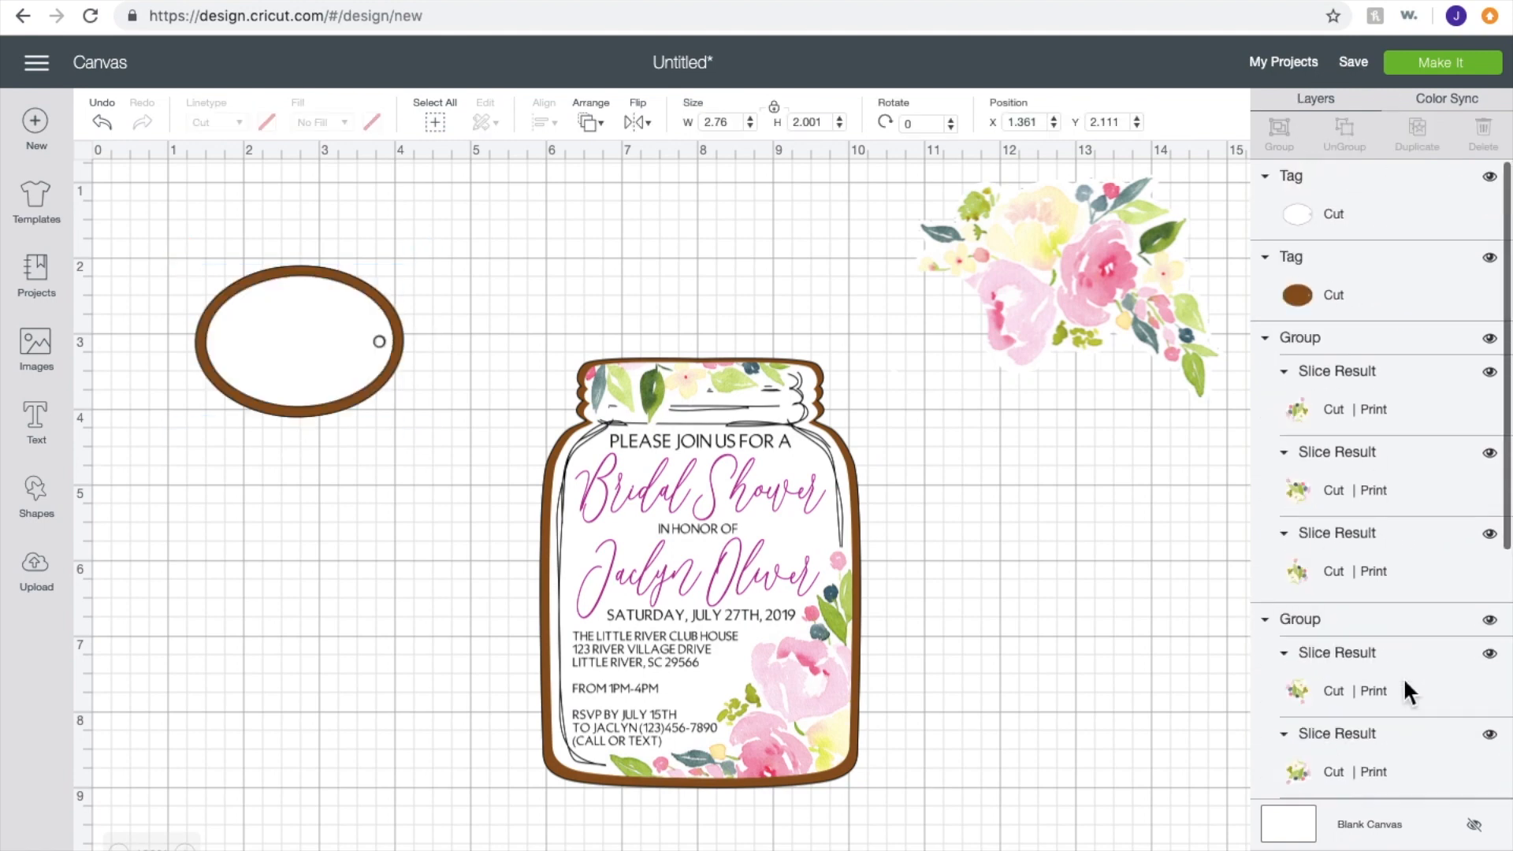
Step: Hide the brown oval and send the white oval to the back, behind the registry text and florals
click(1489, 258)
click(304, 337)
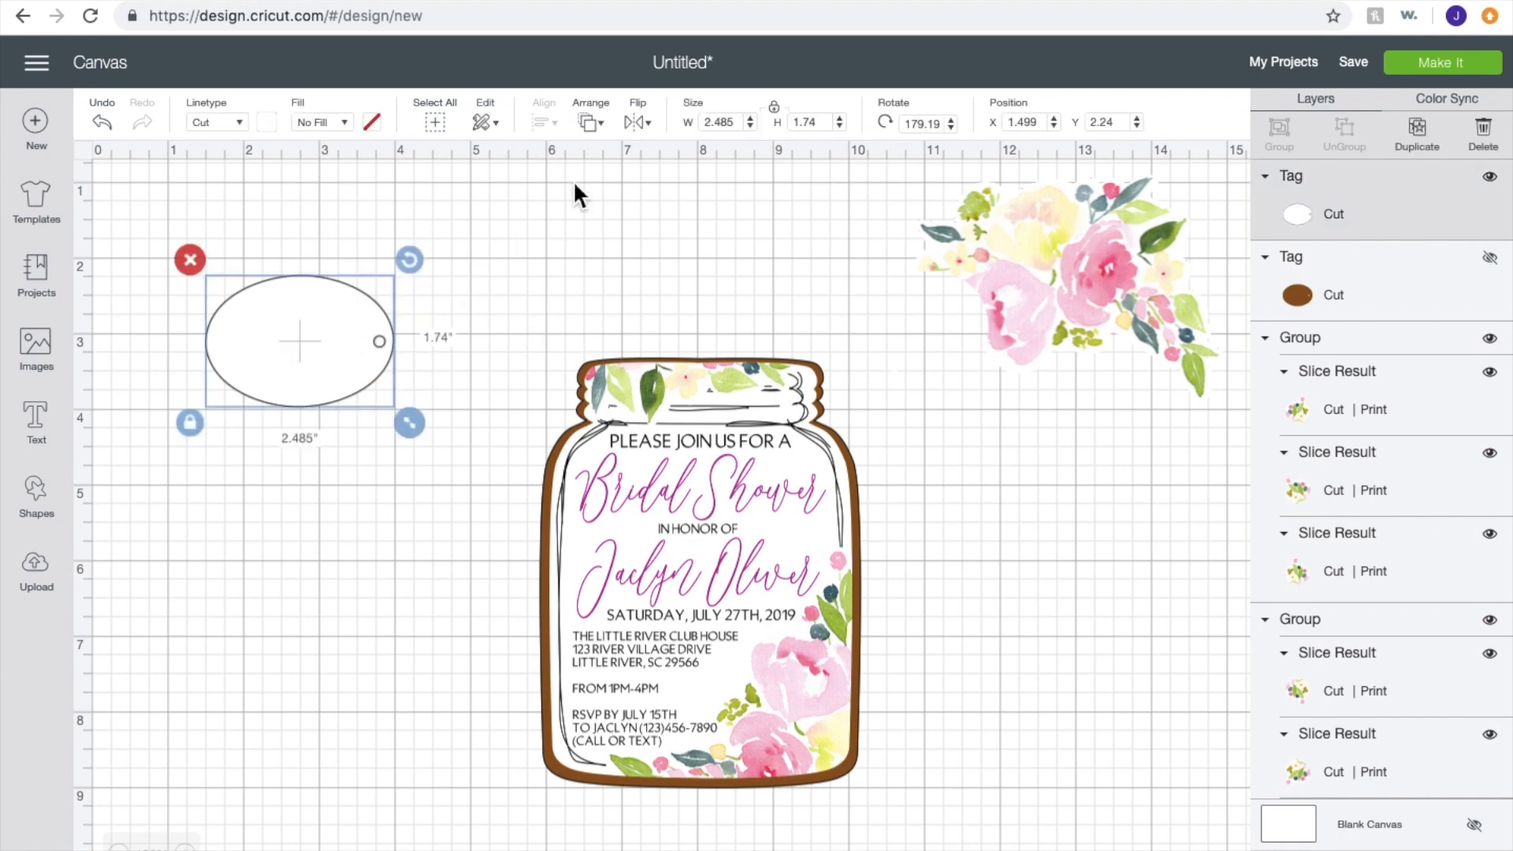
click(591, 122)
click(631, 194)
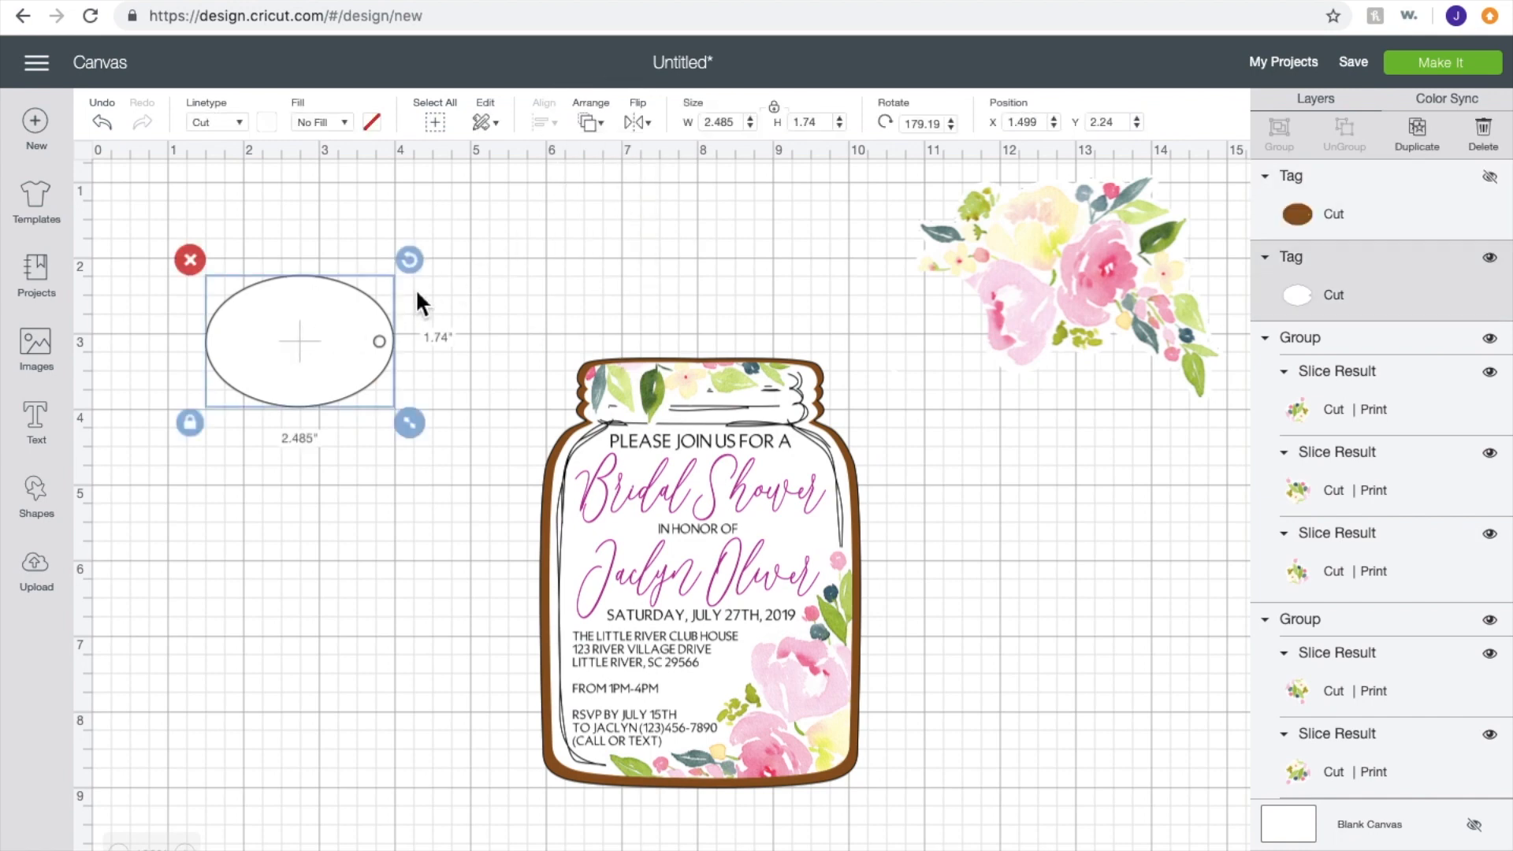
click(591, 122)
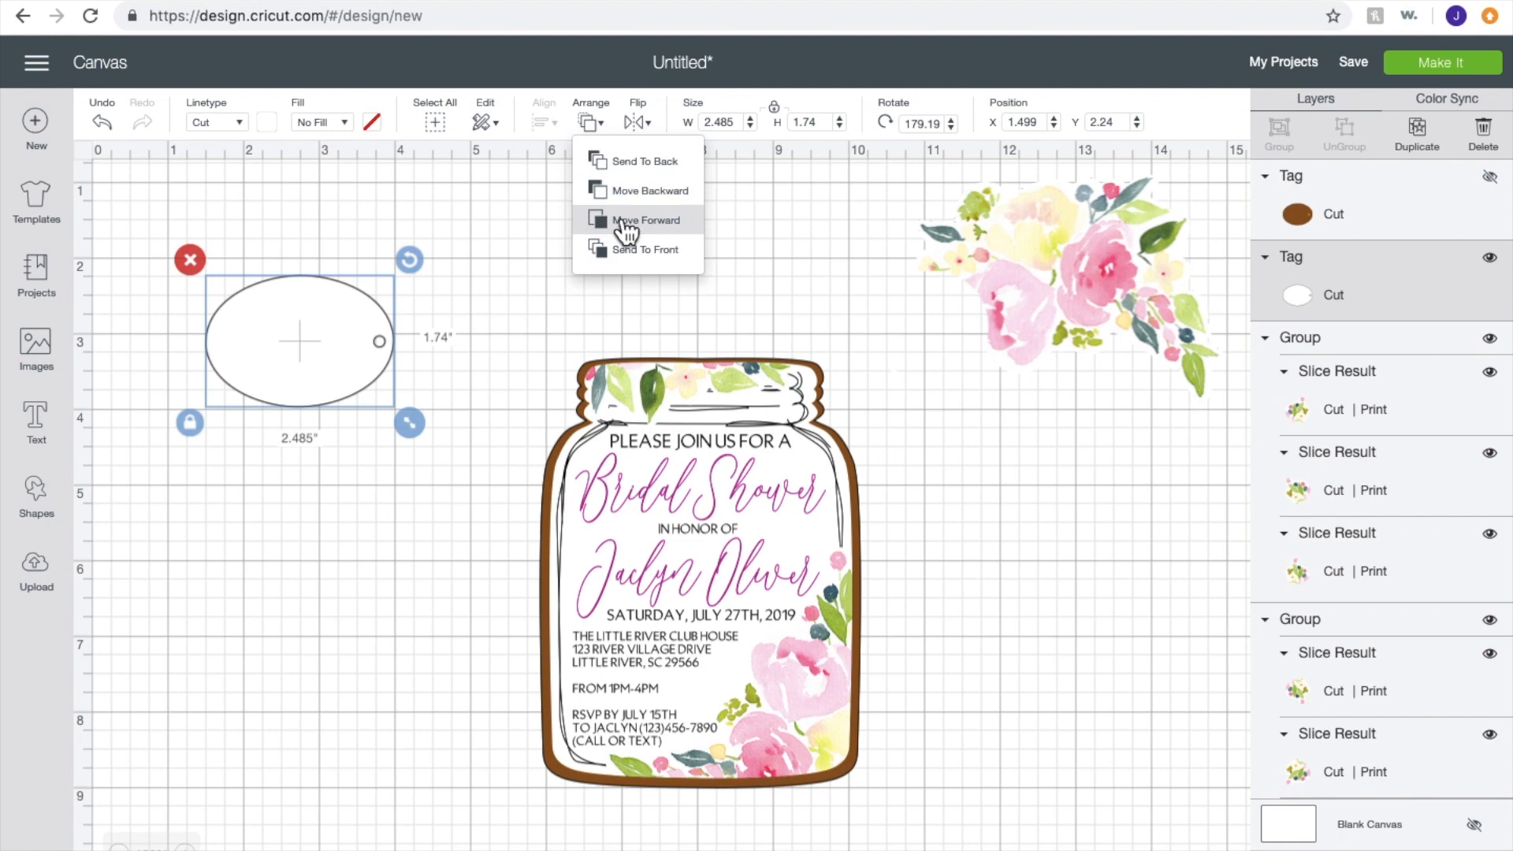
click(623, 161)
Step: Flatten the white oval, registry text and floral groups, and group the result with the brown oval made visible again
drag(498, 270, 150, 439)
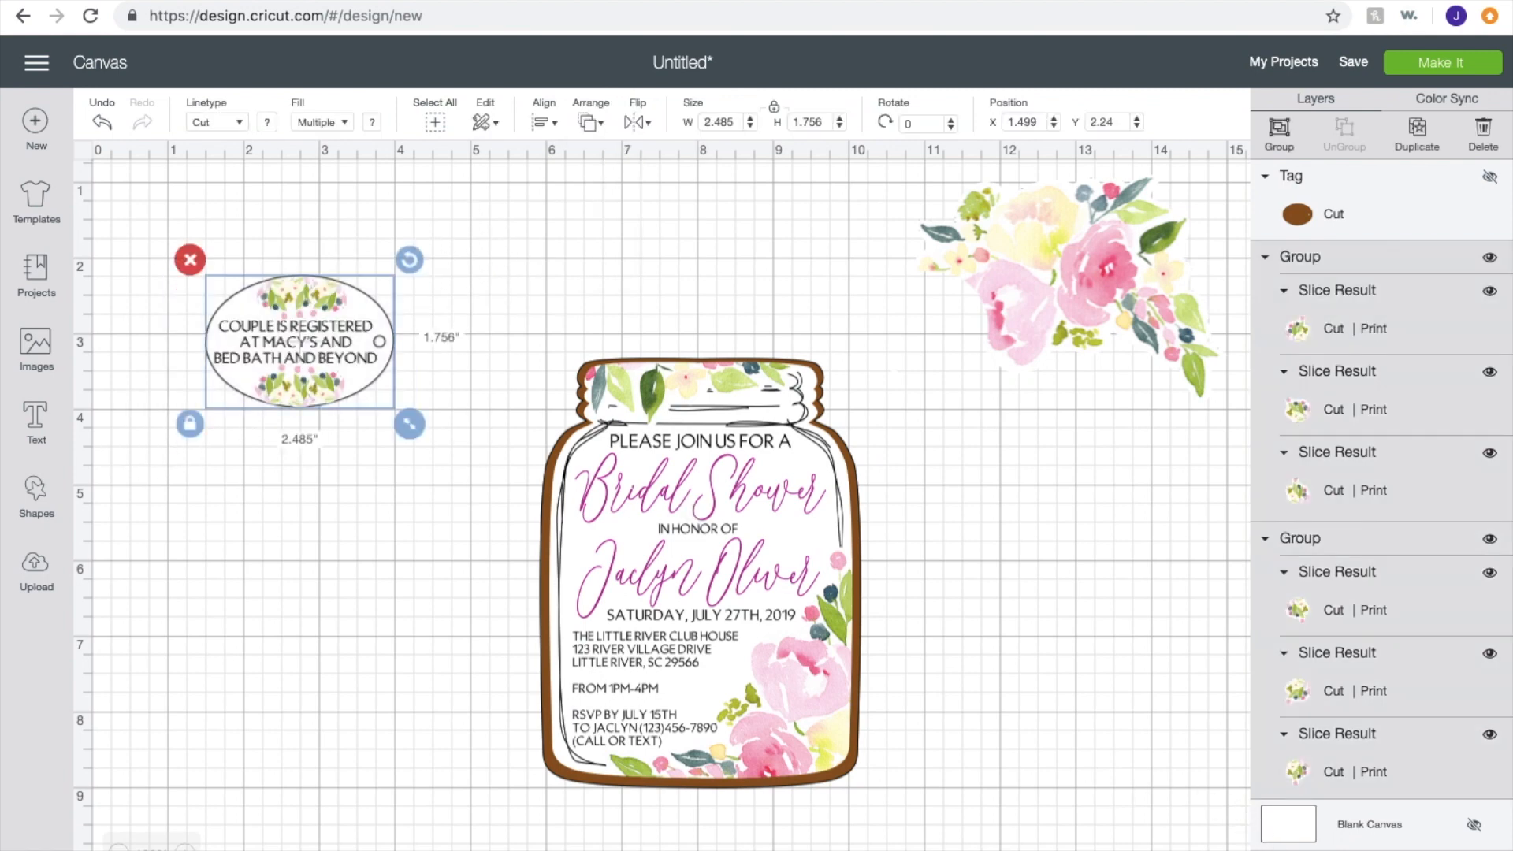
click(1433, 848)
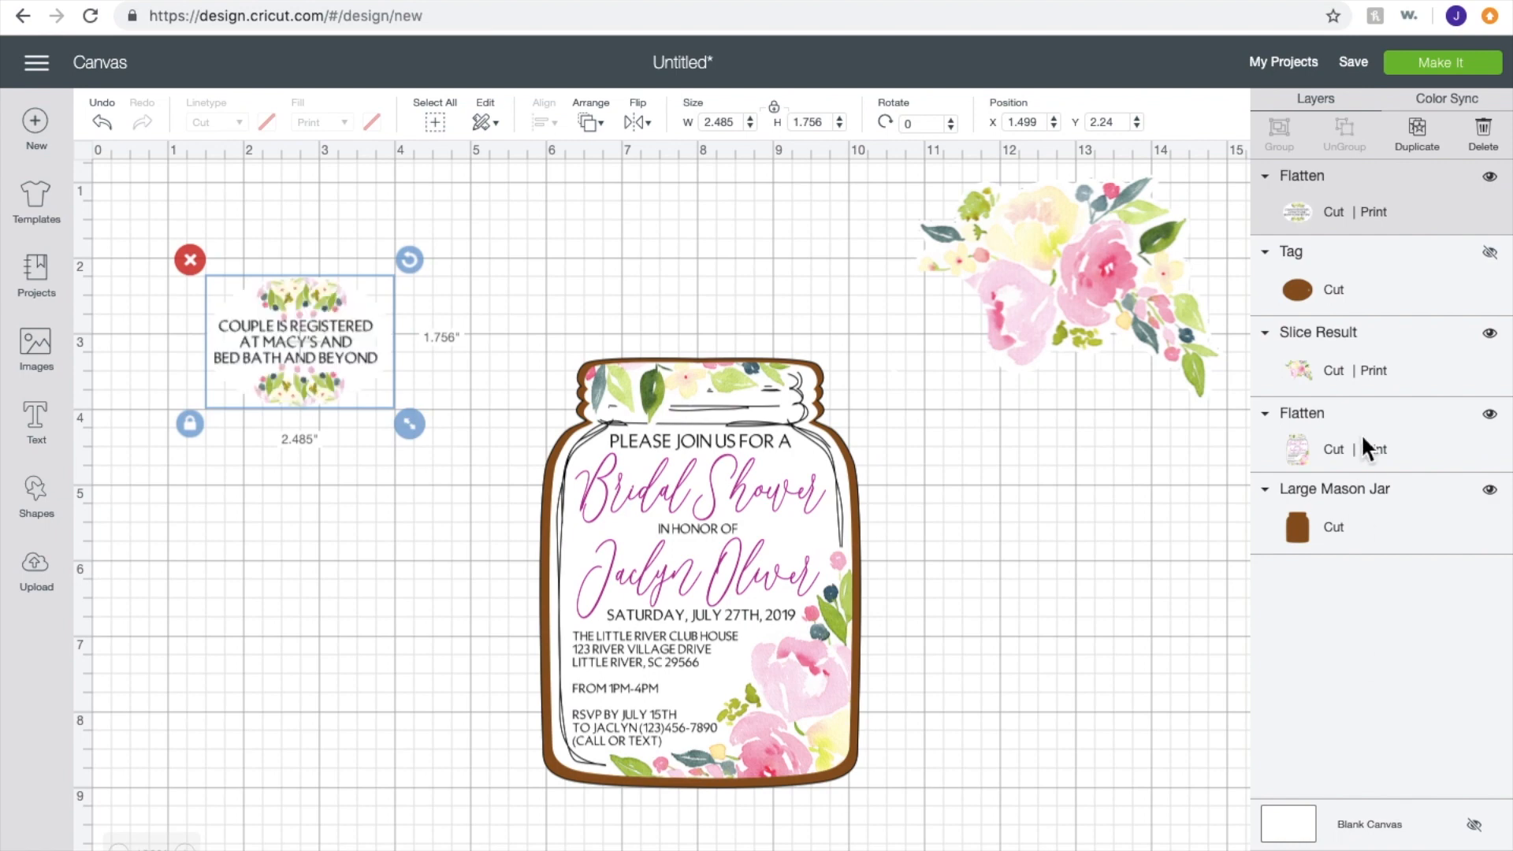
click(1489, 254)
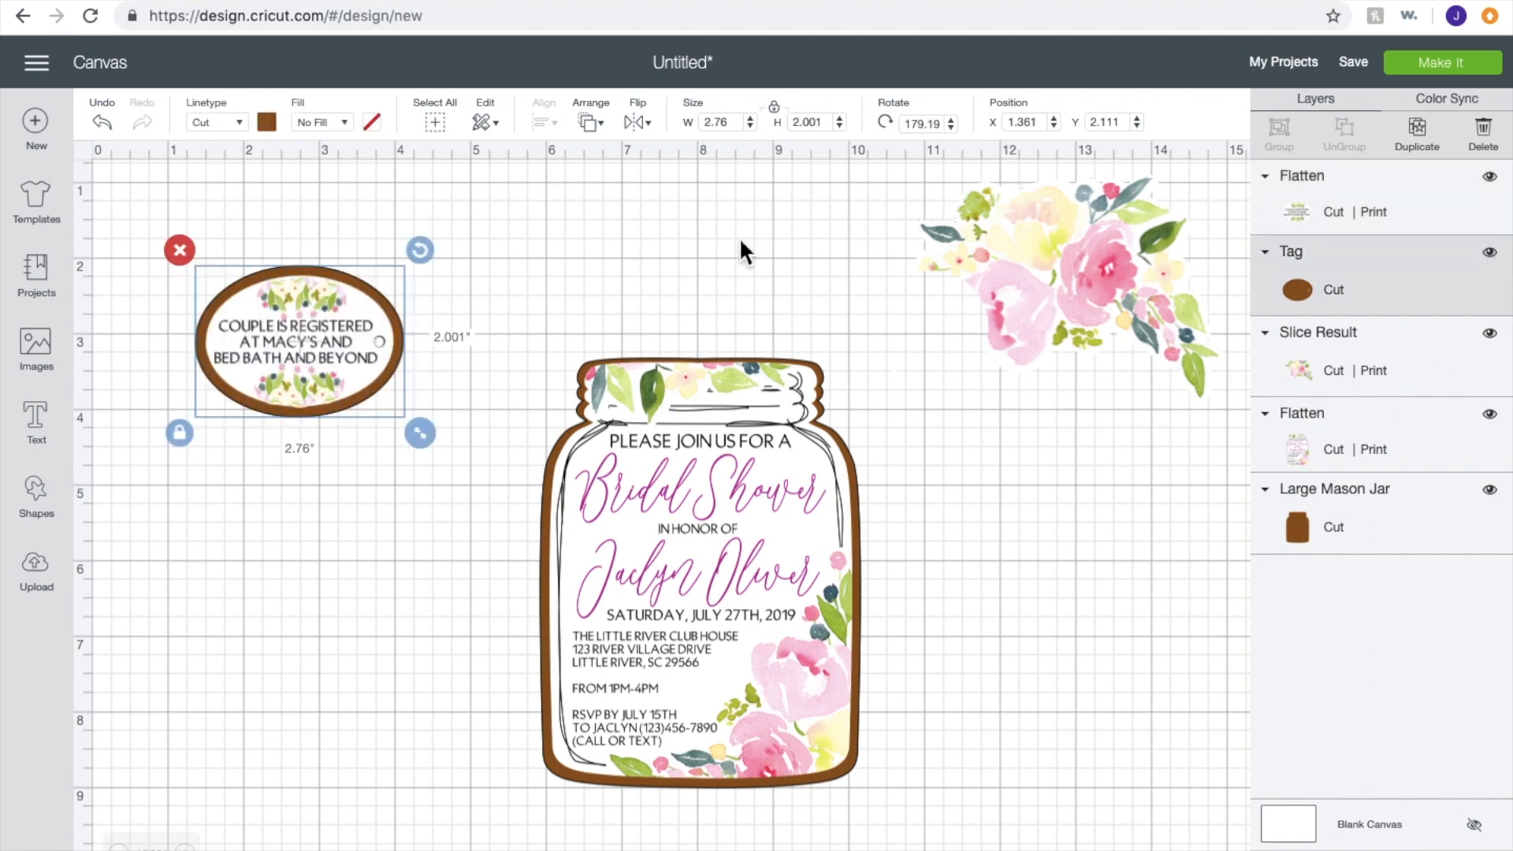
drag(458, 263, 236, 431)
click(1284, 138)
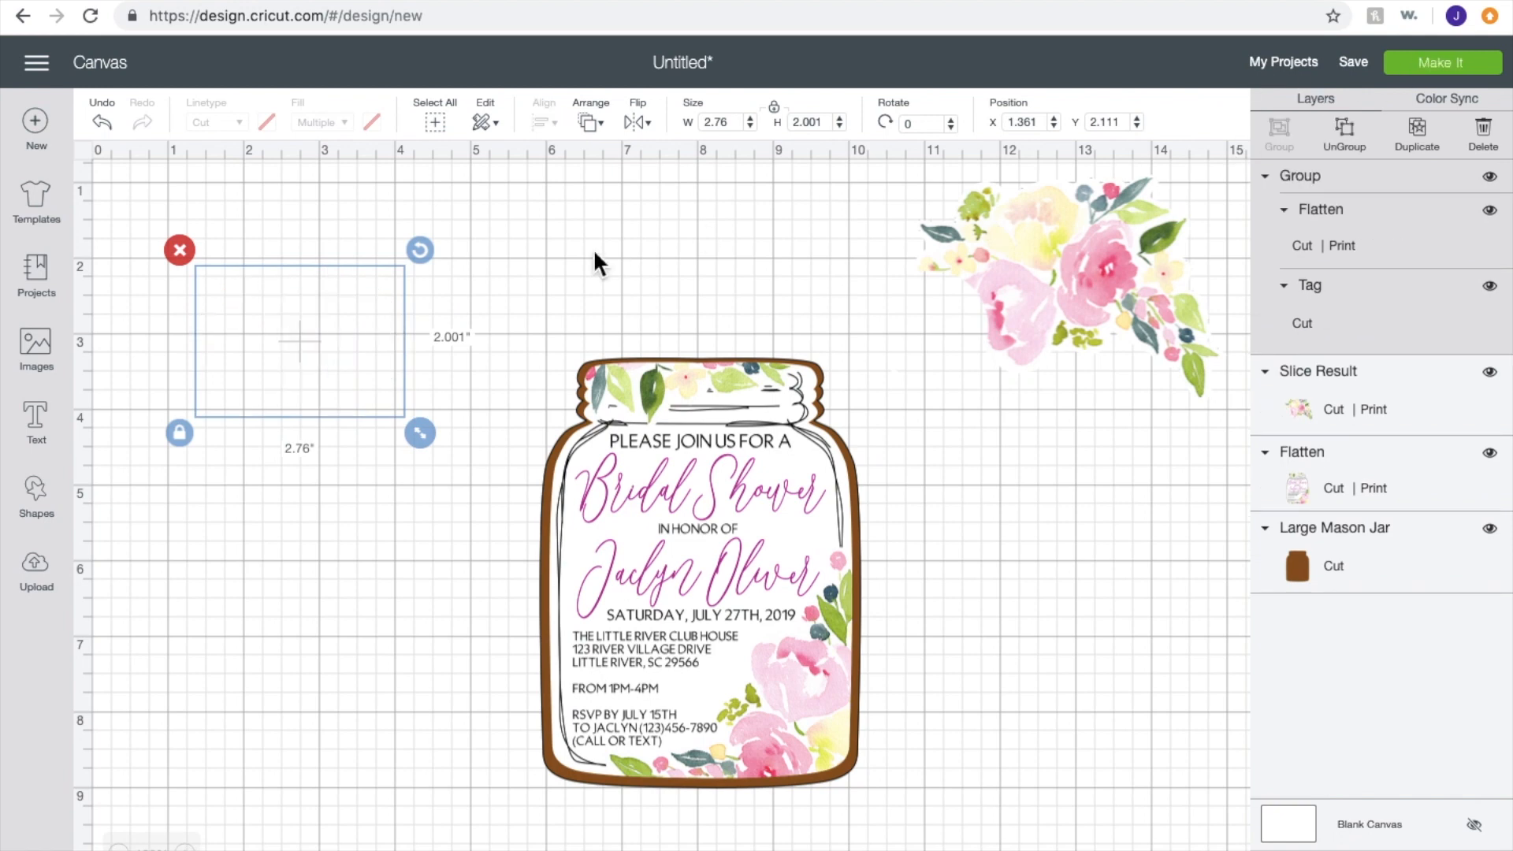
Step: Tilt the grouped tag slightly counterclockwise and place it overlapping the left side of the jar's neck
drag(257, 374, 446, 446)
drag(612, 313, 573, 290)
click(736, 268)
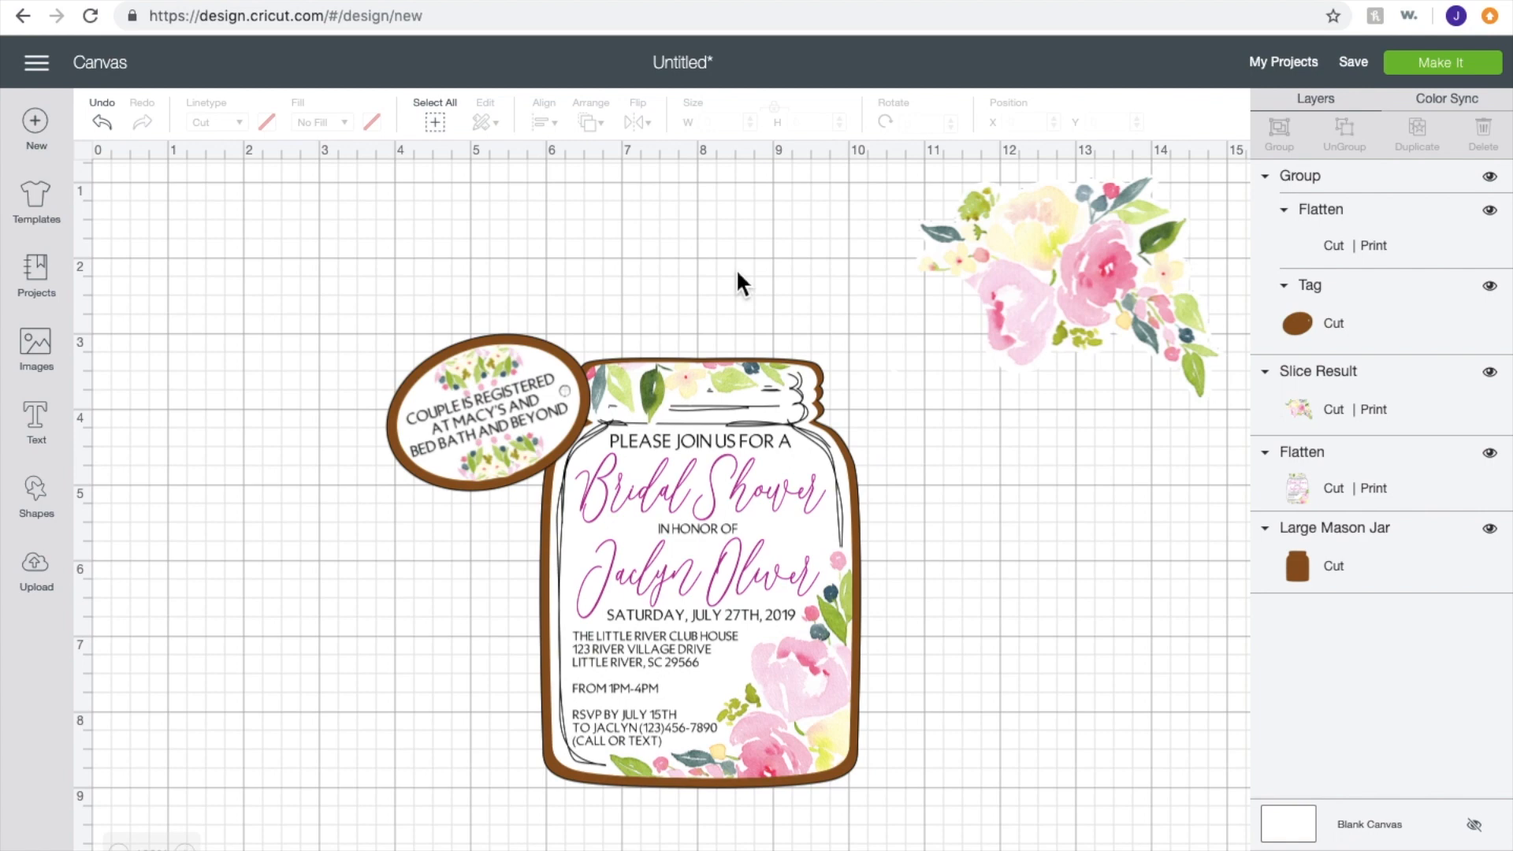
drag(498, 442, 487, 461)
click(950, 417)
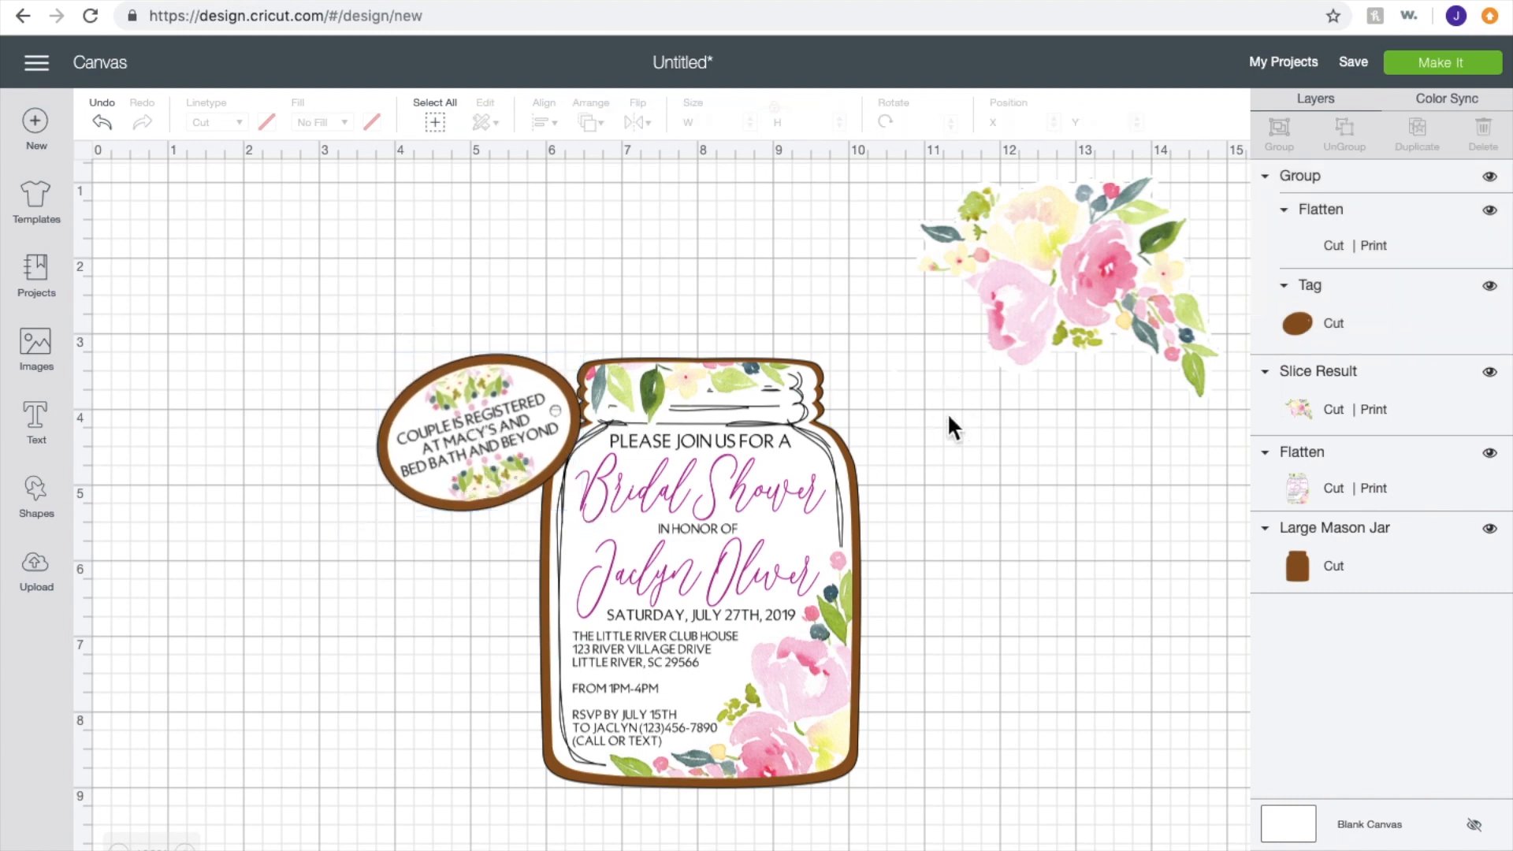